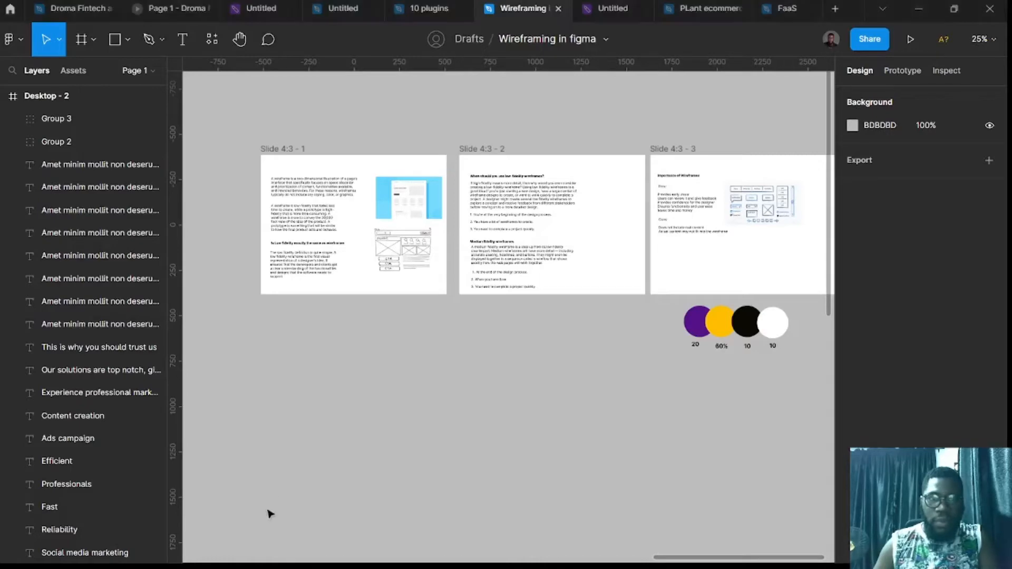
- Examine the first slide and its example landing-page wireframe image on the blue background
scroll(304, 170, "up", 3)
scroll(271, 320, "up", 3)
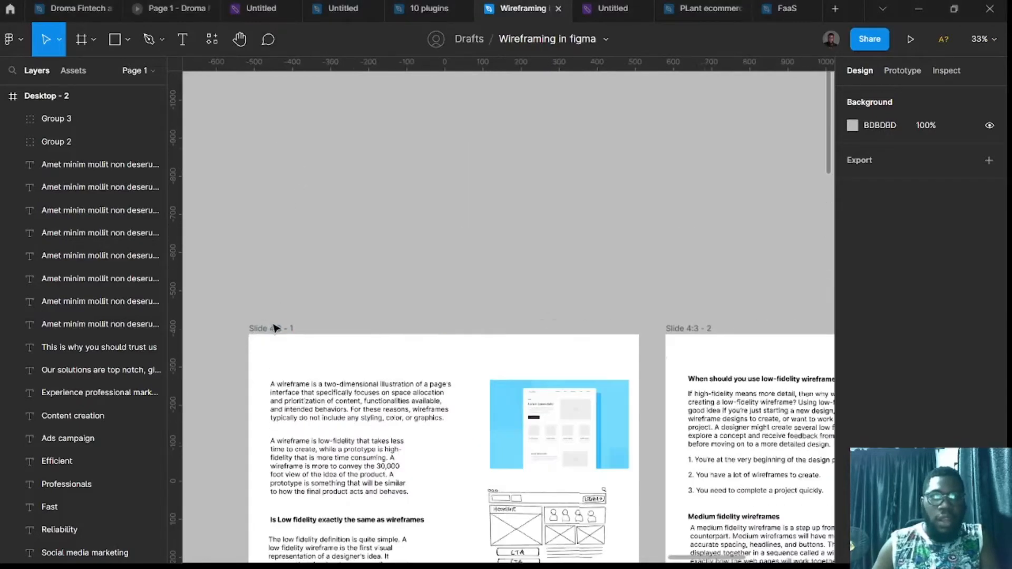
scroll(295, 322, "down", 5)
scroll(340, 305, "up", 3)
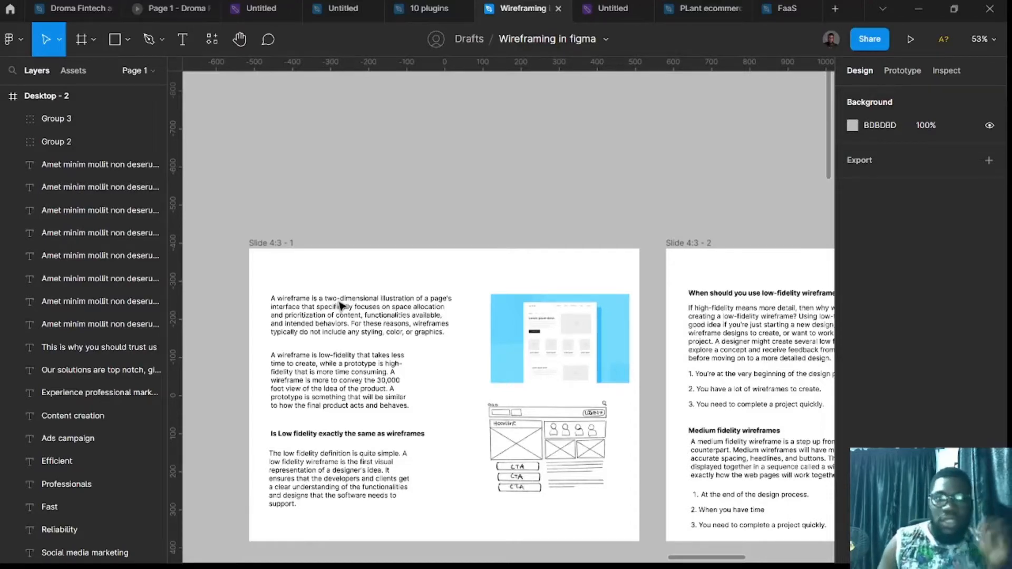
scroll(340, 306, "up", 3)
scroll(369, 295, "down", 3)
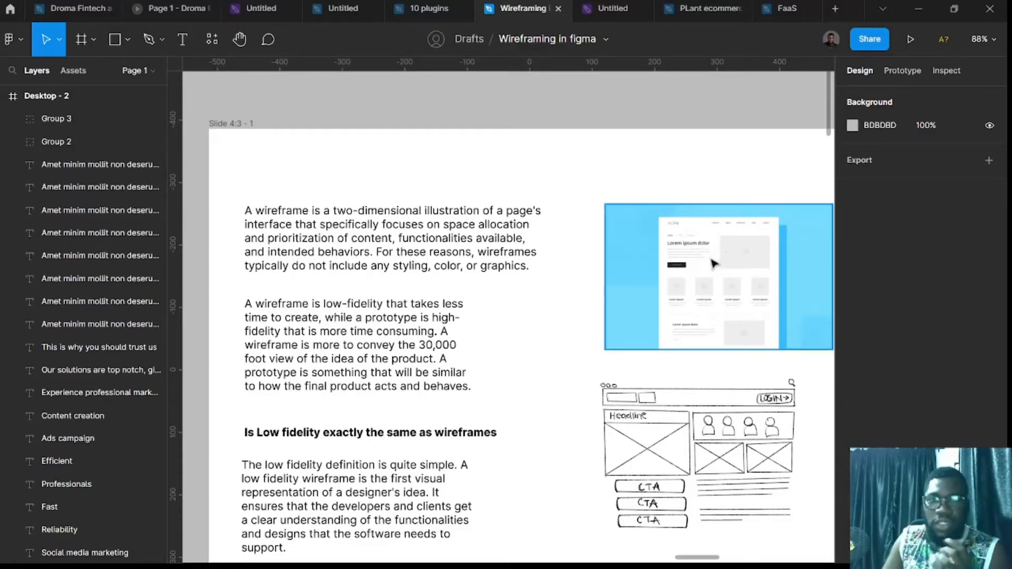
scroll(712, 287, "right", 2)
scroll(668, 255, "up", 4)
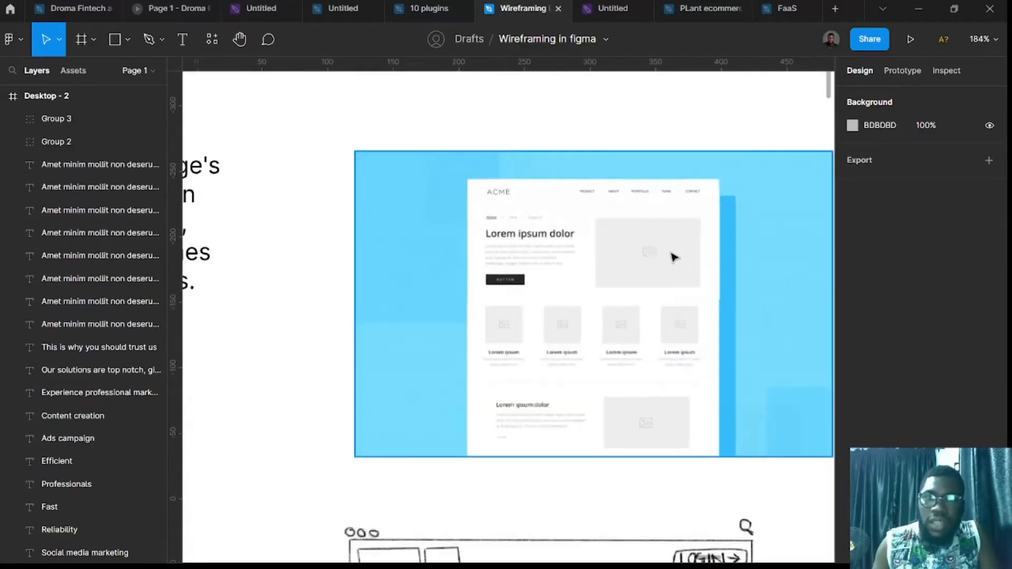
scroll(533, 236, "up", 2)
scroll(685, 269, "down", 1)
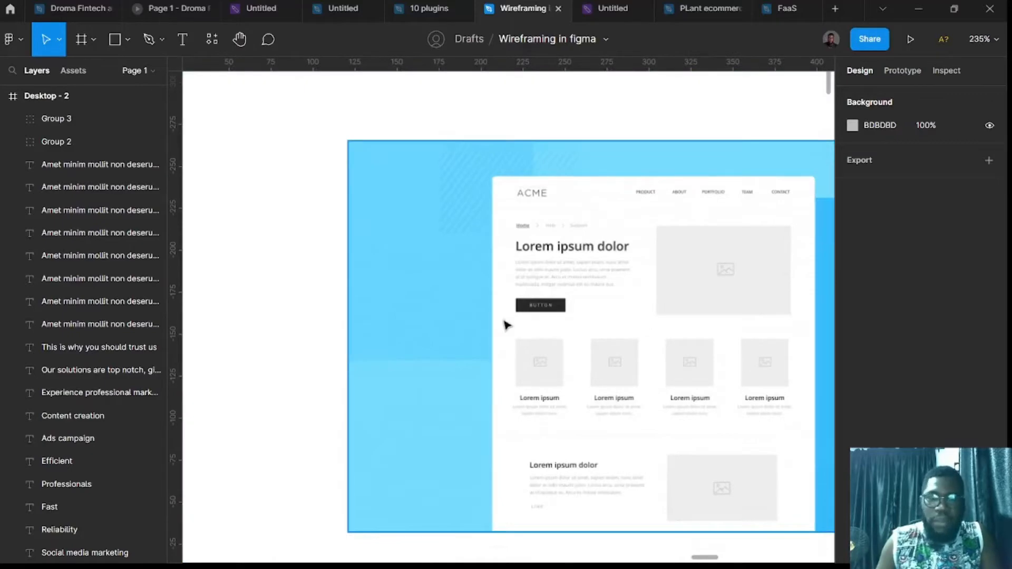
scroll(538, 323, "down", 1)
scroll(548, 327, "down", 2)
scroll(547, 330, "up", 1)
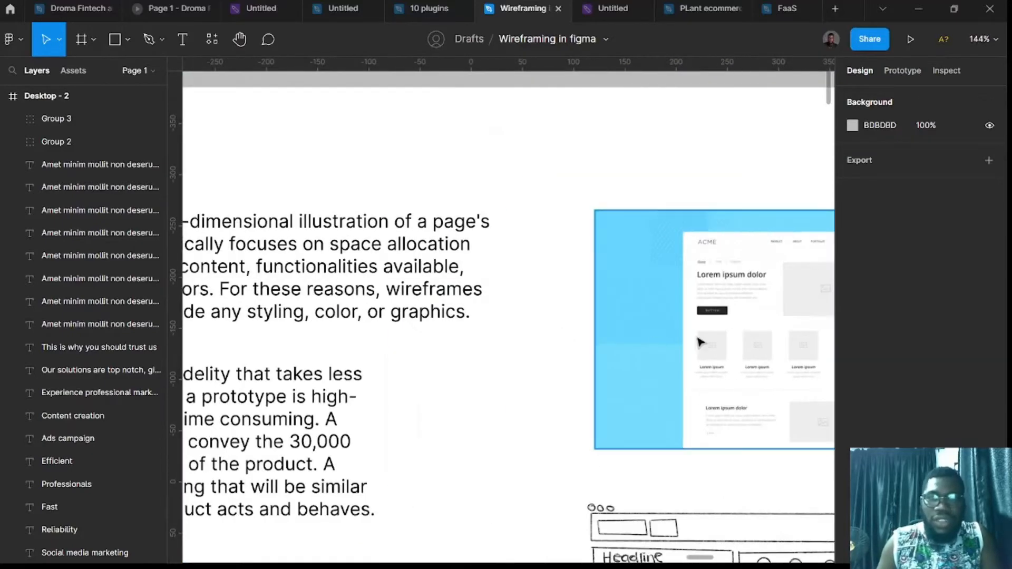
scroll(589, 328, "left", 3)
scroll(809, 354, "right", 6)
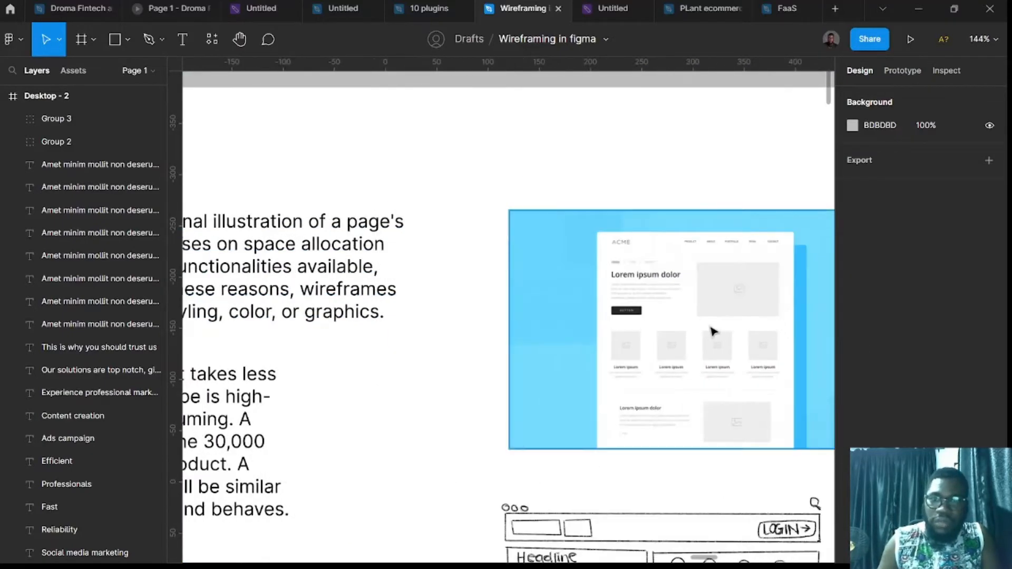
scroll(619, 255, "up", 4)
scroll(564, 306, "down", 1)
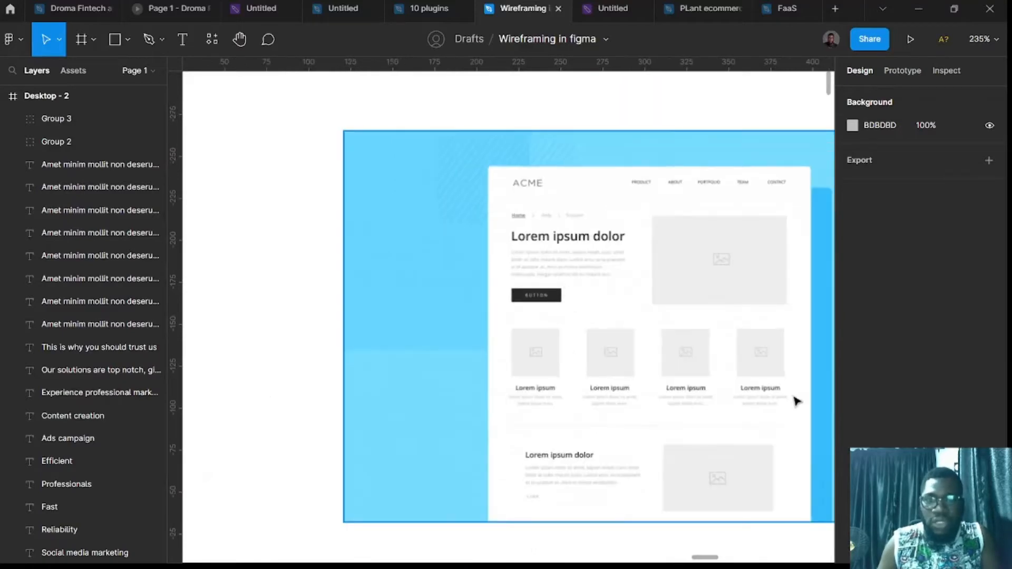
scroll(603, 431, "down", 2)
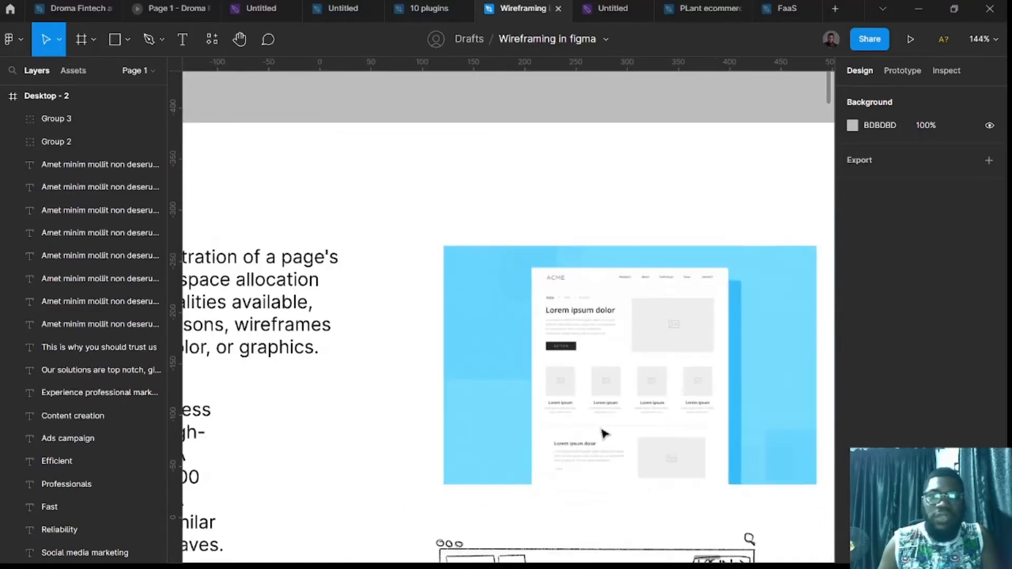
- Read the first slide's paragraphs on wireframes and low fidelity, and examine its hand-drawn wireframe sketch
scroll(558, 437, "left", 5)
scroll(557, 437, "left", 4)
scroll(558, 436, "down", 2)
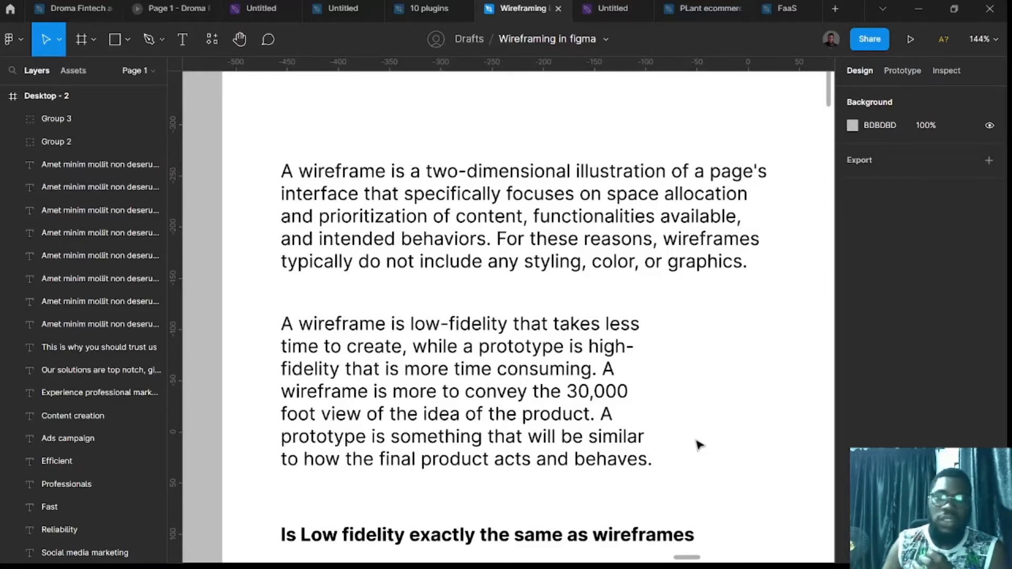
scroll(697, 446, "down", 5)
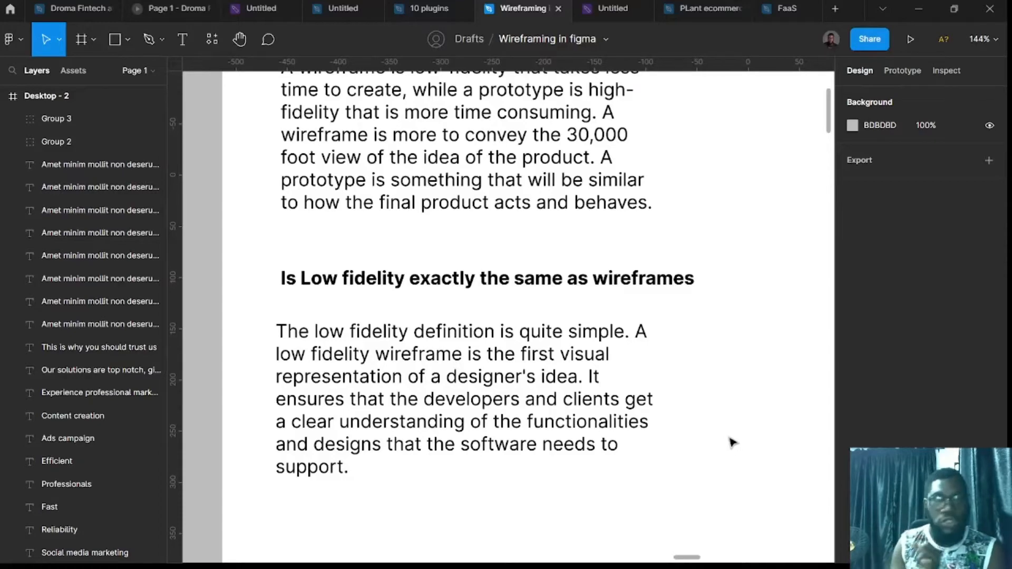
scroll(662, 429, "down", 3)
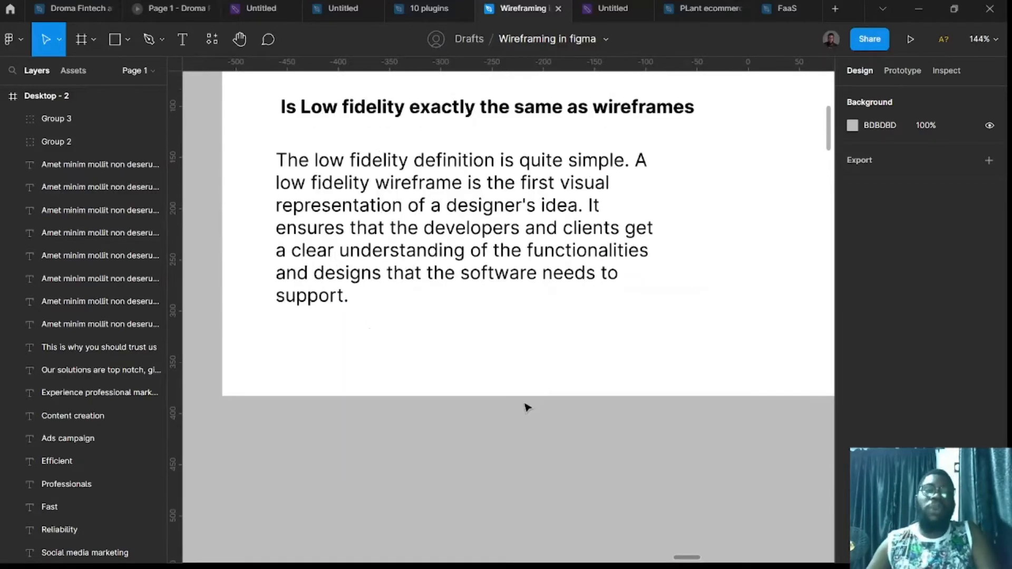
scroll(527, 406, "down", 5)
scroll(560, 408, "right", 4)
scroll(606, 422, "up", 5)
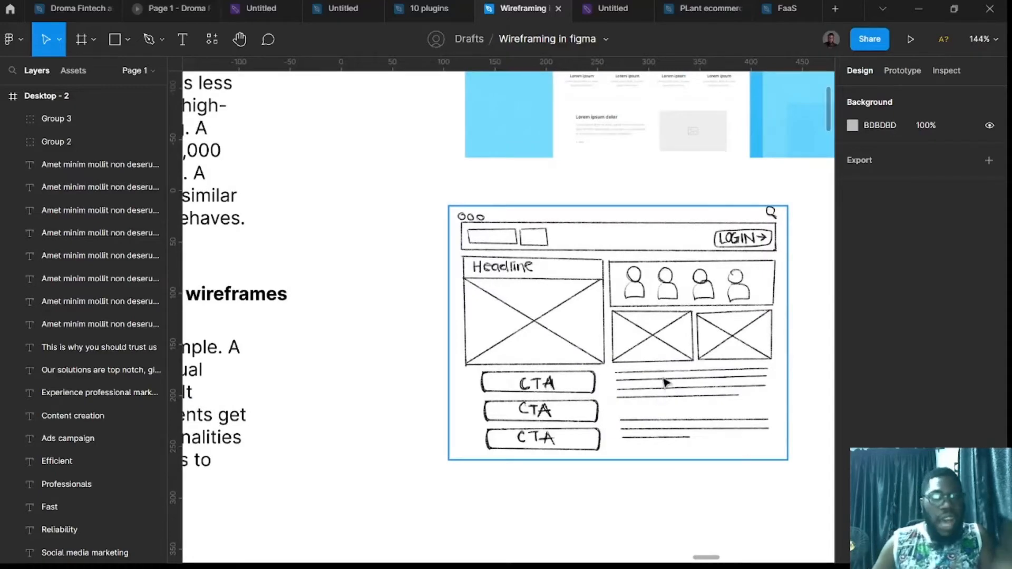
scroll(641, 379, "down", 3)
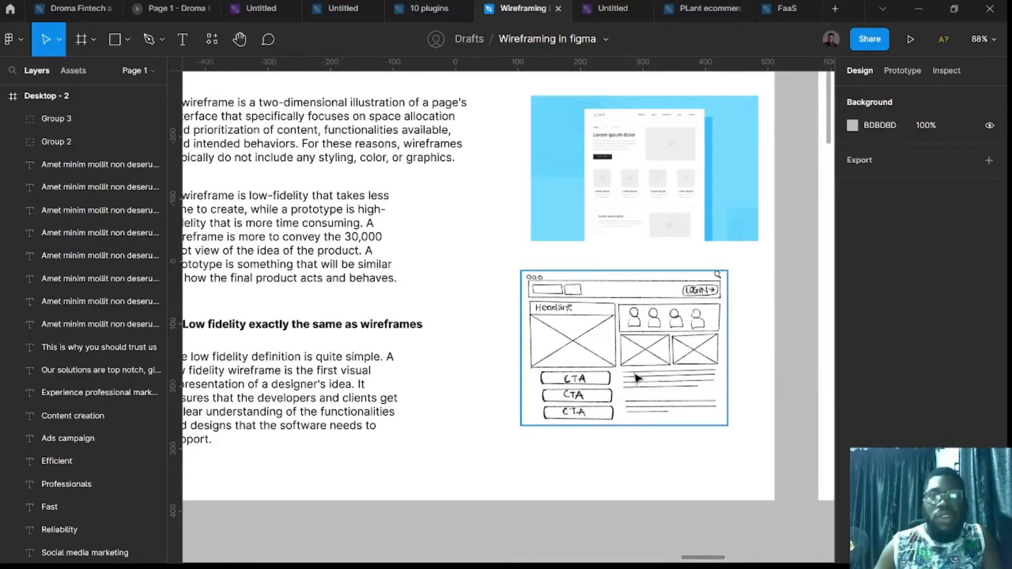
scroll(639, 336, "up", 3)
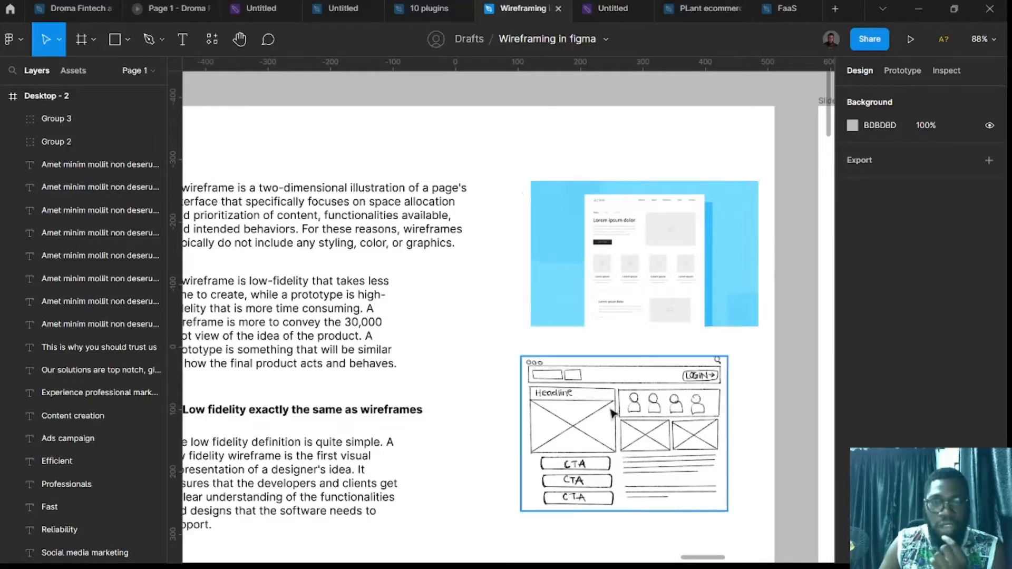
- Switch to the untitled FigJam board holding the old wireframe sketch and delete that sketch
left_click(604, 14)
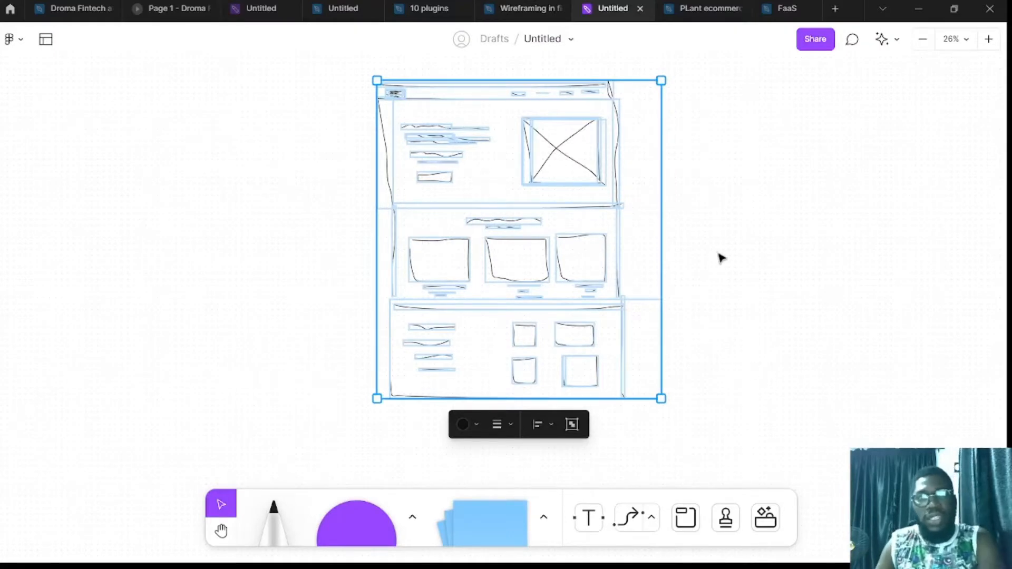
key("Delete")
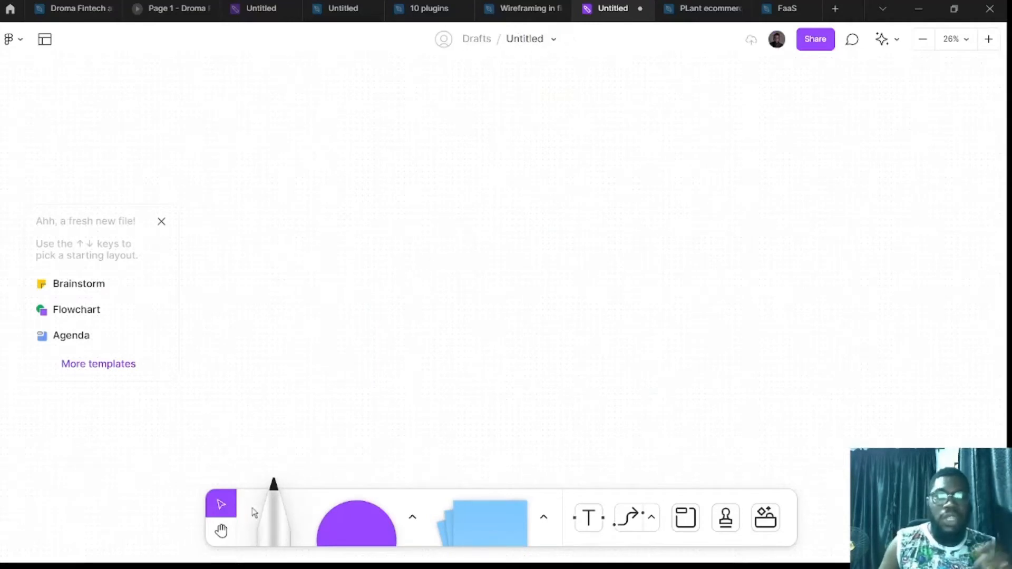
- Sketch a long horizontal header bar with the black marker and add a small logo box at its left end
left_click(267, 521)
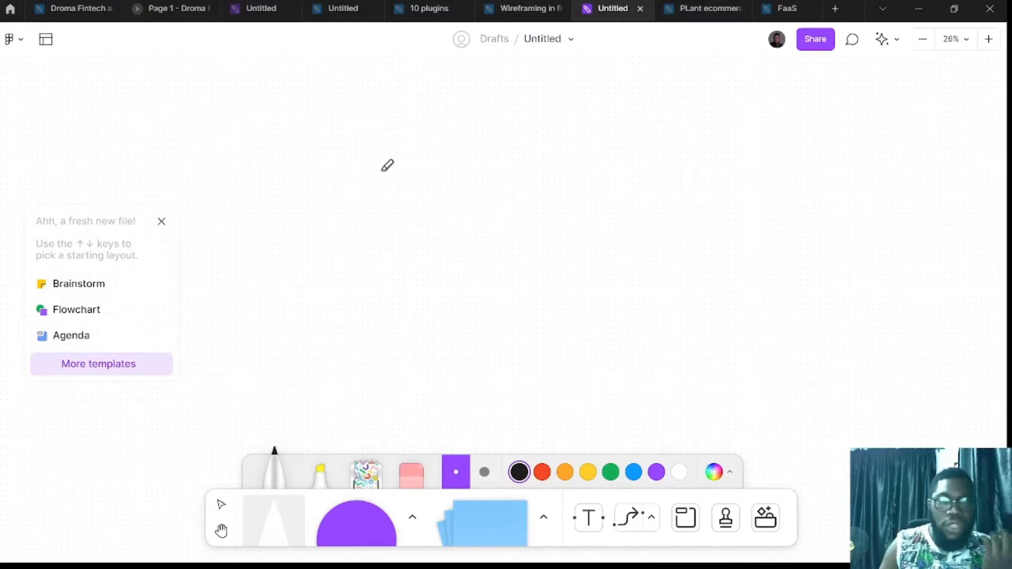
mouse_move(369, 162)
left_mouse_down()
mouse_move(744, 155)
mouse_move(746, 183)
left_mouse_up()
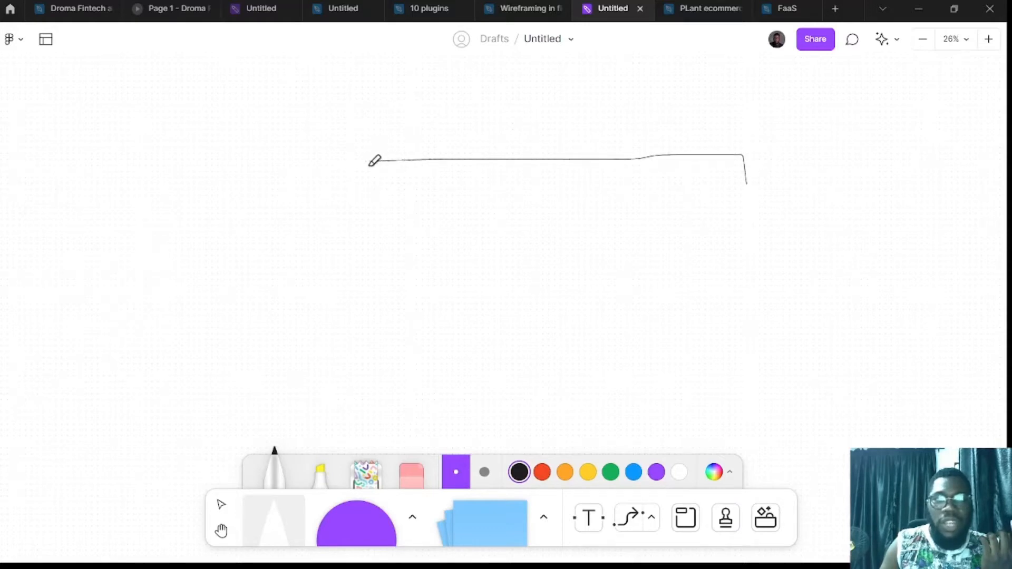
mouse_move(367, 161)
left_mouse_down()
mouse_move(380, 192)
mouse_move(370, 190)
mouse_move(743, 181)
left_mouse_up()
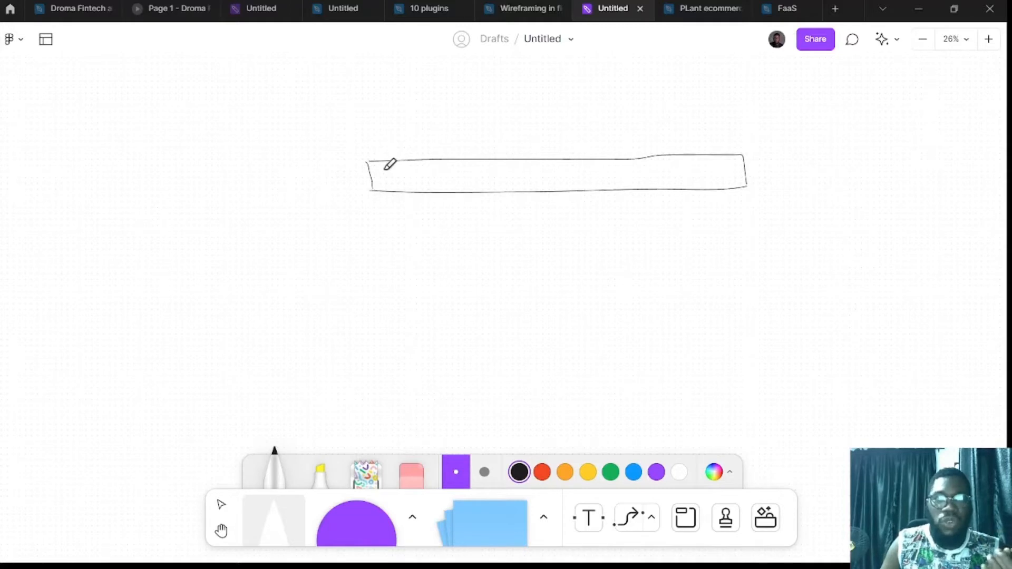
mouse_move(385, 169)
left_mouse_down()
mouse_move(435, 170)
mouse_move(434, 183)
mouse_move(392, 184)
mouse_move(384, 169)
left_mouse_up()
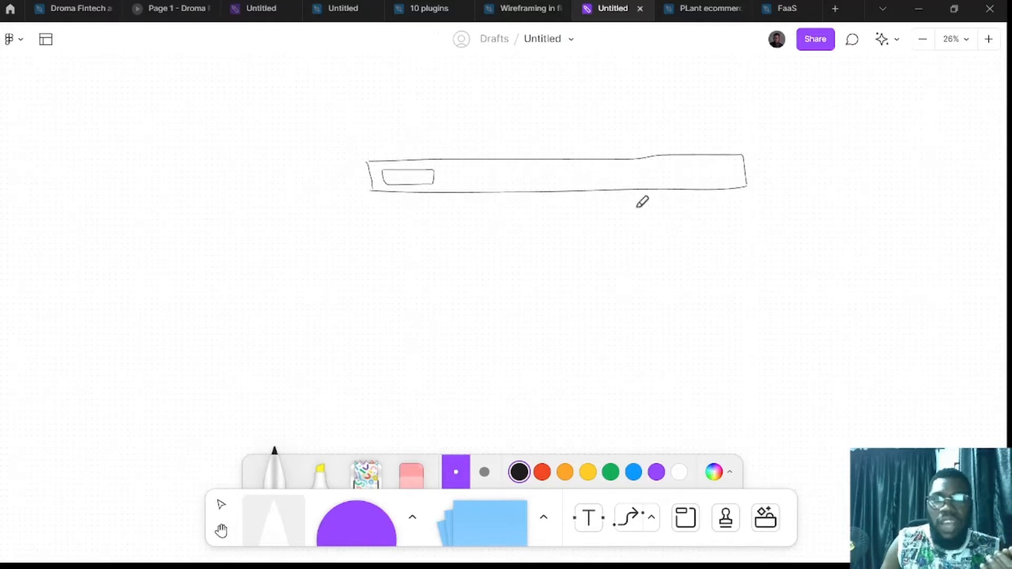
- Draw a row of short dashes as navigation links in the right half of the header bar
left_click_drag(605, 174, 743, 174)
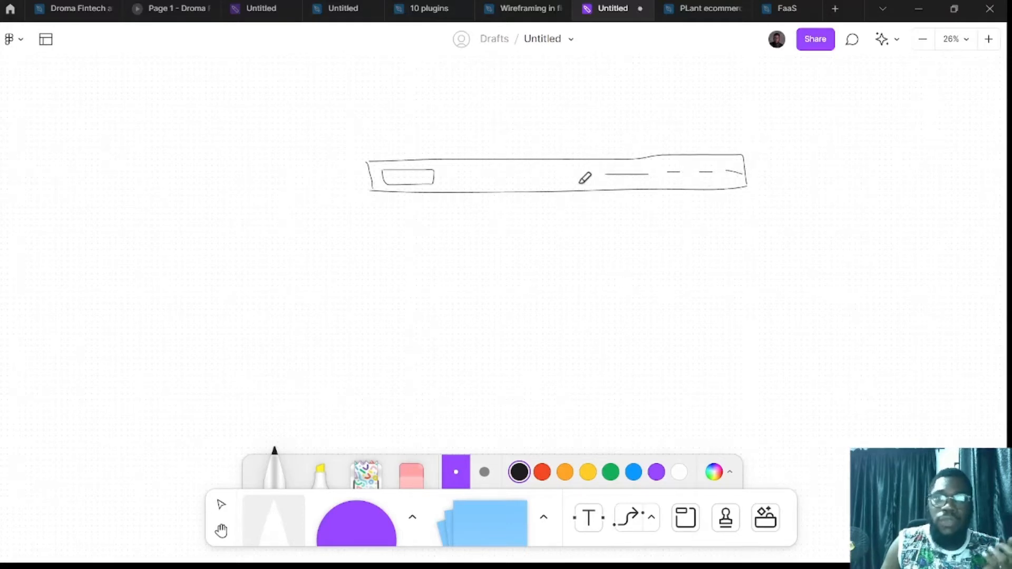
left_click_drag(557, 174, 570, 173)
left_click_drag(581, 174, 594, 175)
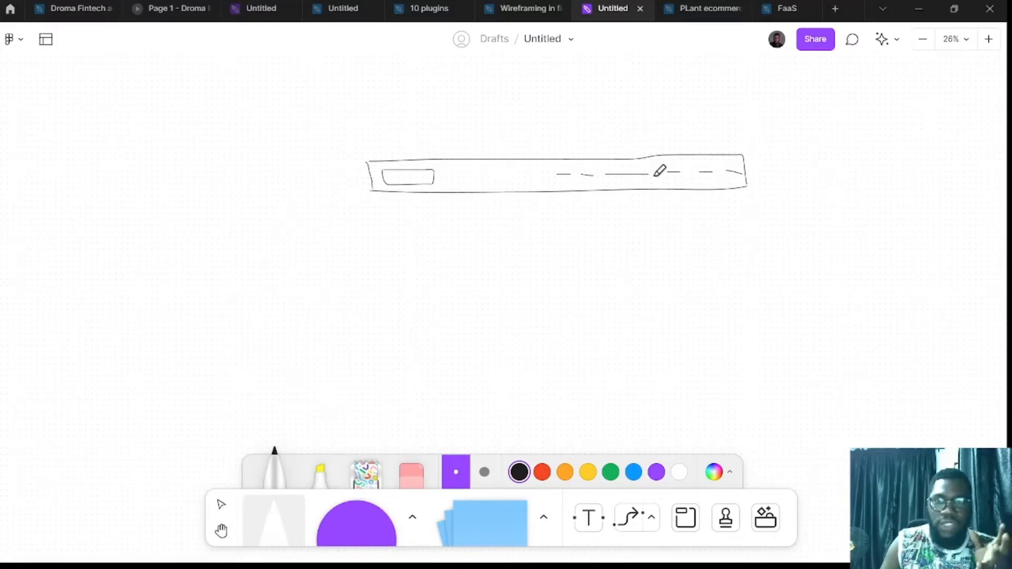
left_click_drag(653, 176, 660, 173)
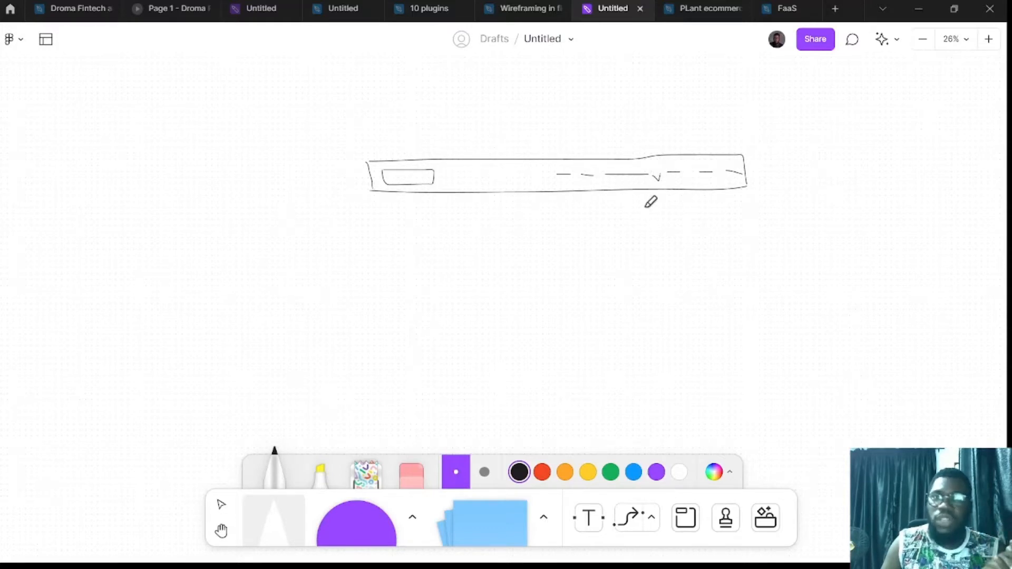
key("ctrl+z")
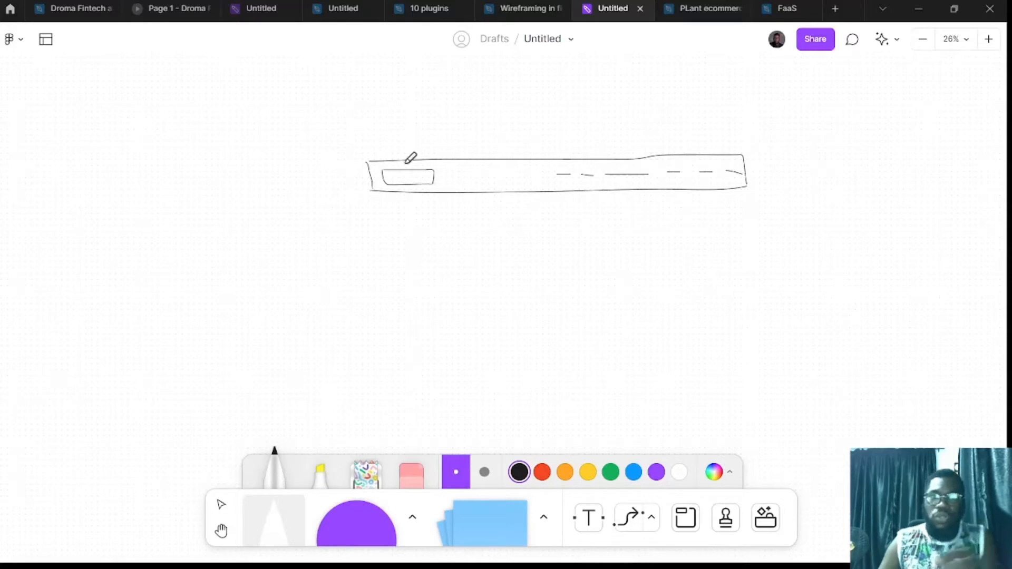
- Draw the hero section's frame below the header bar with left, bottom and right edges
scroll(372, 162, "down", 5)
scroll(372, 112, "up", 5)
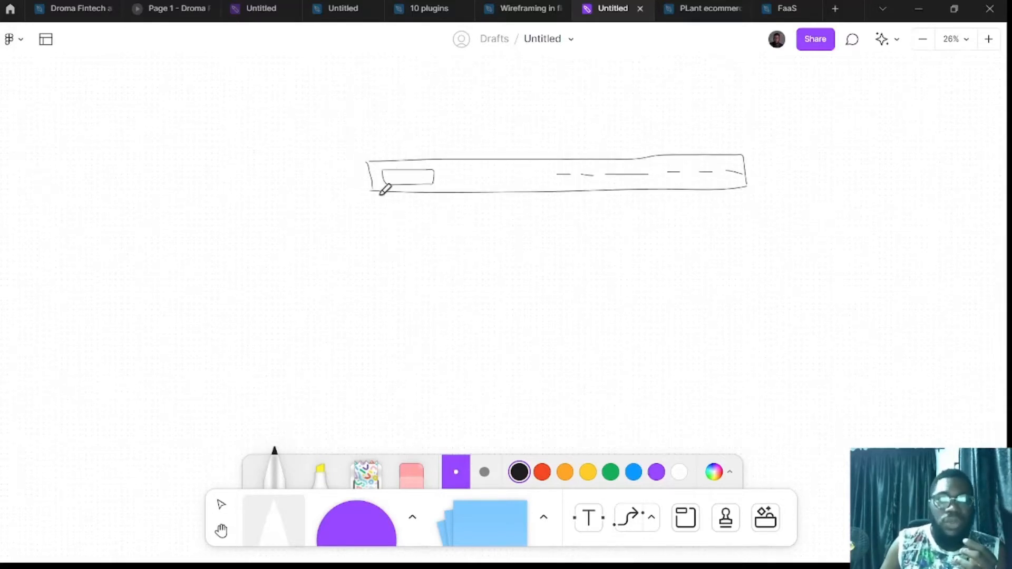
mouse_move(371, 187)
left_mouse_down()
mouse_move(388, 380)
mouse_move(746, 355)
left_mouse_up()
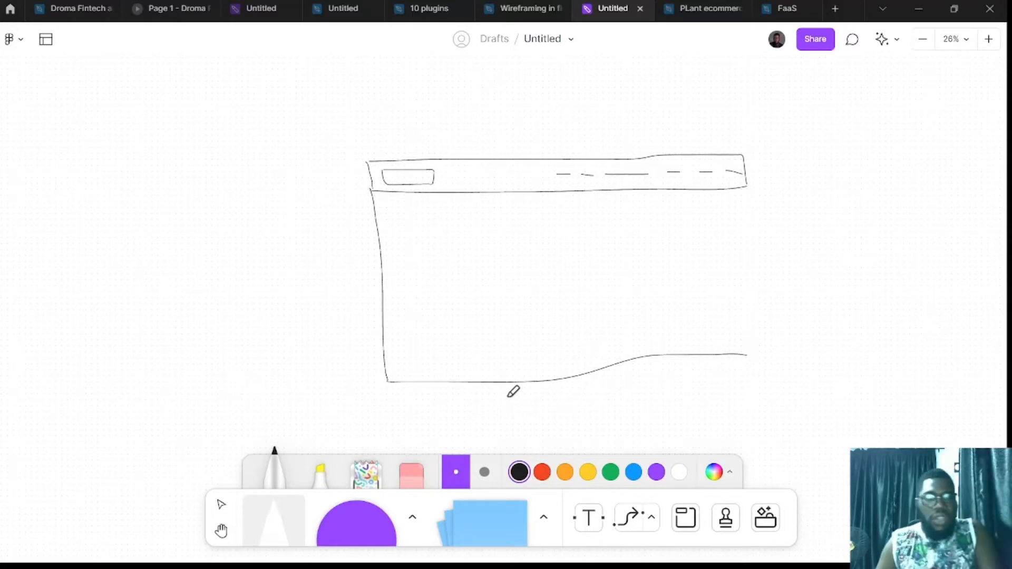
key("ctrl+z")
mouse_move(379, 181)
left_mouse_down()
mouse_move(383, 358)
mouse_move(832, 365)
left_mouse_up()
left_click_drag(750, 182, 755, 376)
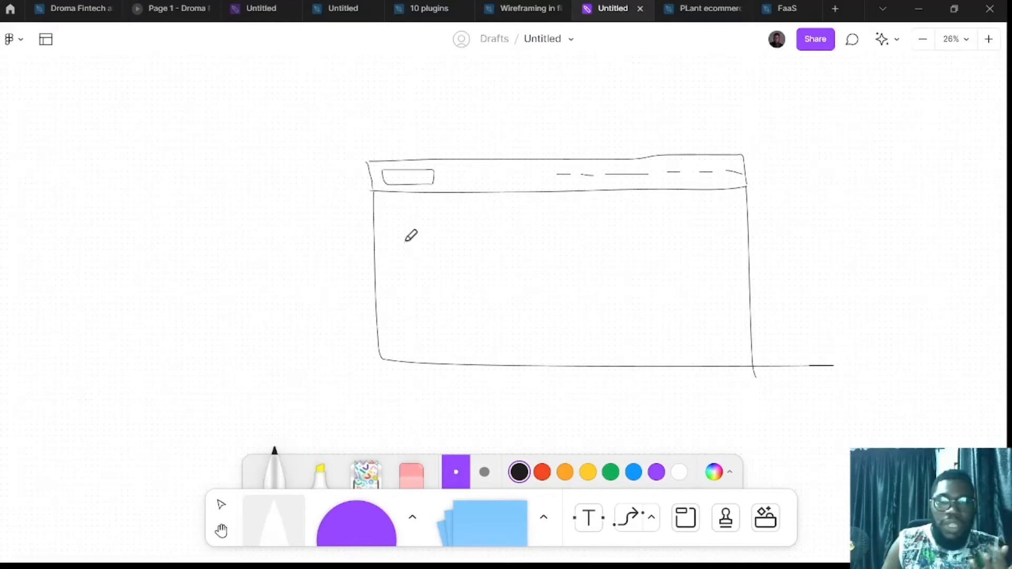
- Sketch four text lines with a small button box beneath them in the hero section's left half
left_click_drag(407, 241, 490, 241)
left_click_drag(419, 258, 494, 258)
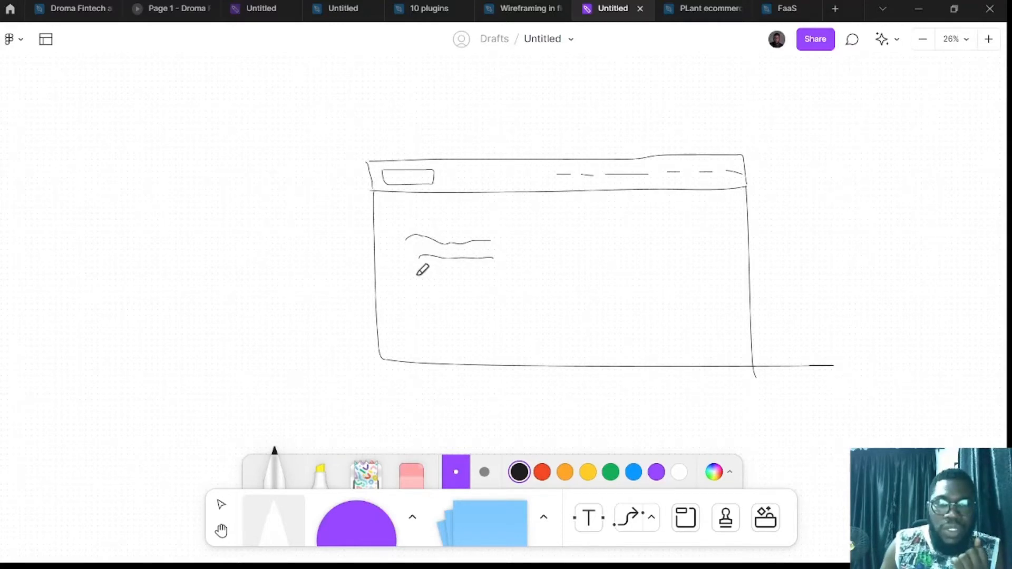
left_click_drag(416, 274, 477, 271)
mouse_move(416, 283)
left_mouse_down()
mouse_move(469, 283)
mouse_move(460, 296)
mouse_move(474, 296)
mouse_move(473, 313)
mouse_move(417, 296)
left_mouse_up()
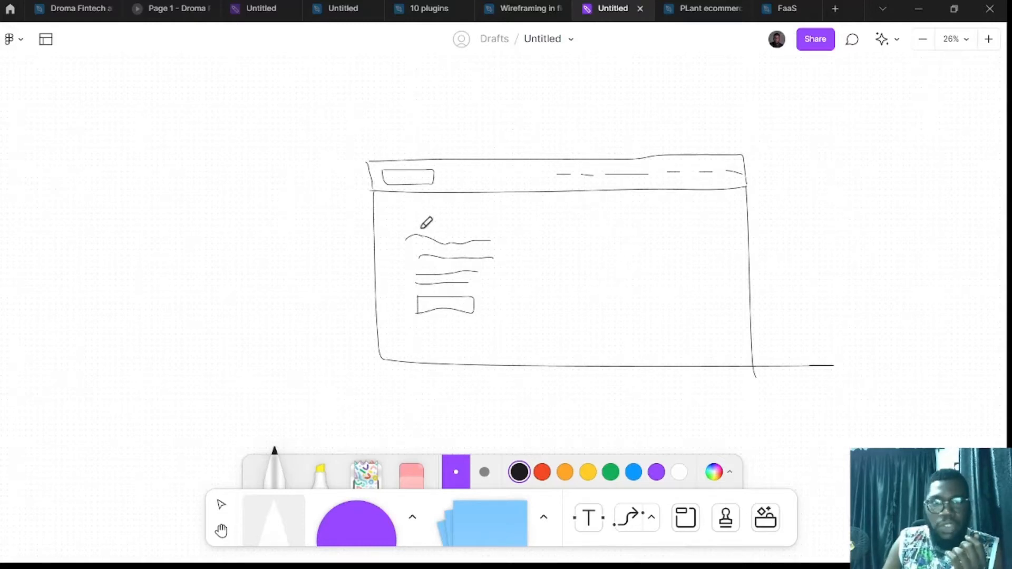
- Try crossing the whole hero section with two diagonal lines as an image placeholder, and undo both strokes
mouse_move(373, 190)
left_mouse_down()
mouse_move(605, 275)
mouse_move(715, 328)
mouse_move(767, 372)
left_mouse_up()
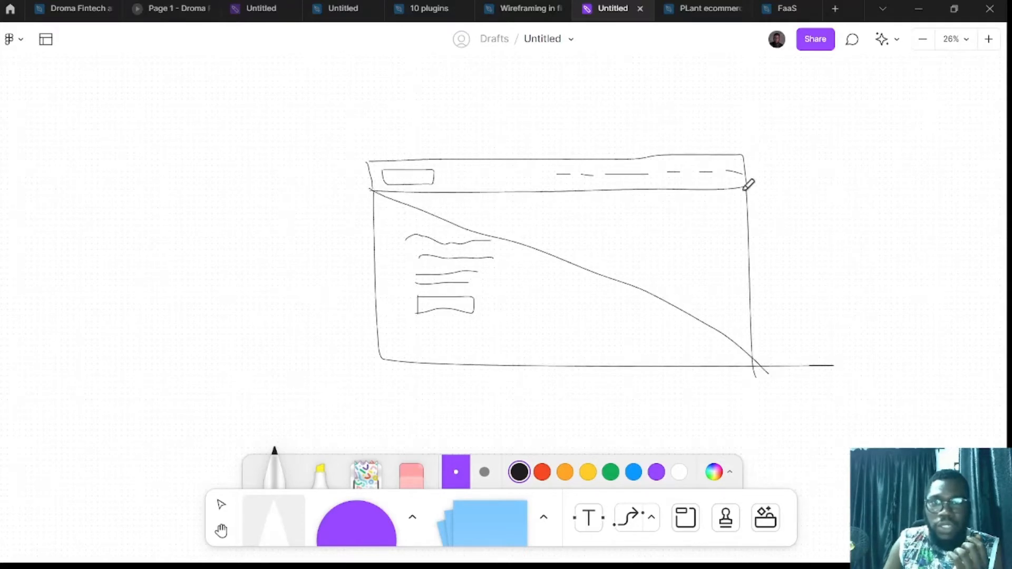
mouse_move(746, 187)
left_mouse_down()
mouse_move(650, 258)
mouse_move(401, 330)
mouse_move(372, 364)
left_mouse_up()
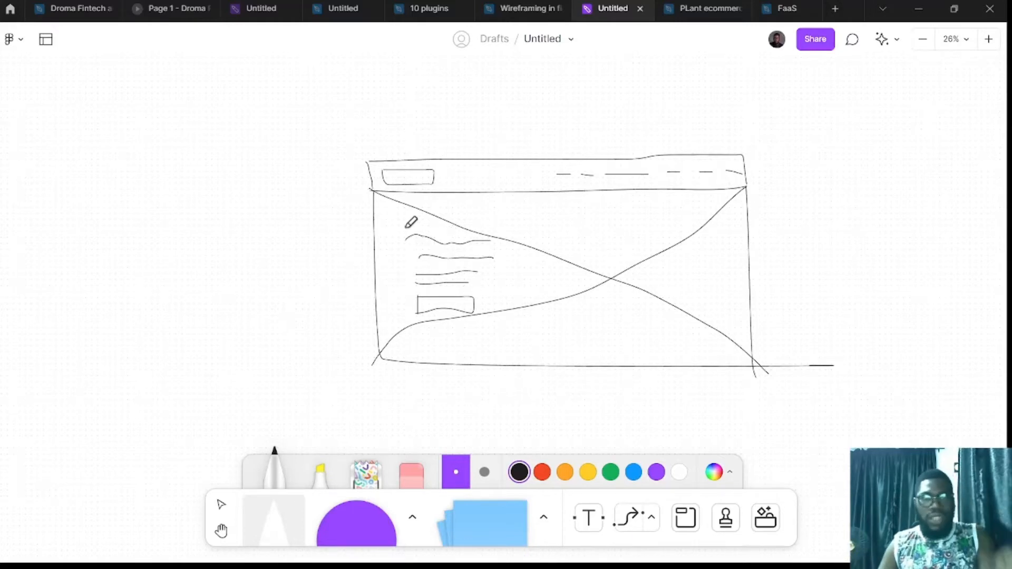
key("ctrl+z")
key("ctrl+z")
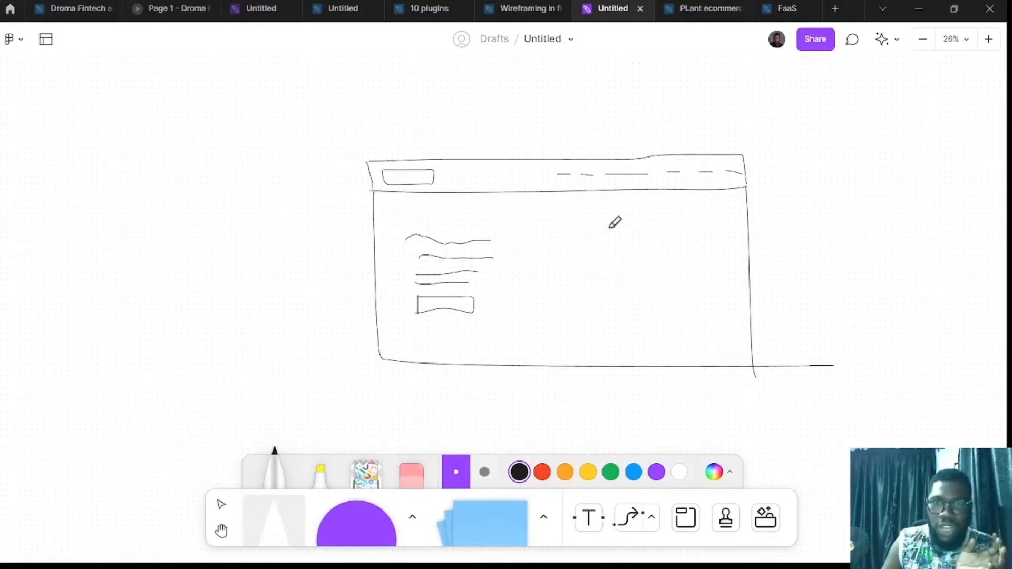
- Draw a roughly square image box in the hero section's right half, opposite the text lines
mouse_move(598, 218)
left_mouse_down()
mouse_move(711, 222)
mouse_move(713, 320)
mouse_move(608, 328)
mouse_move(602, 221)
left_mouse_up()
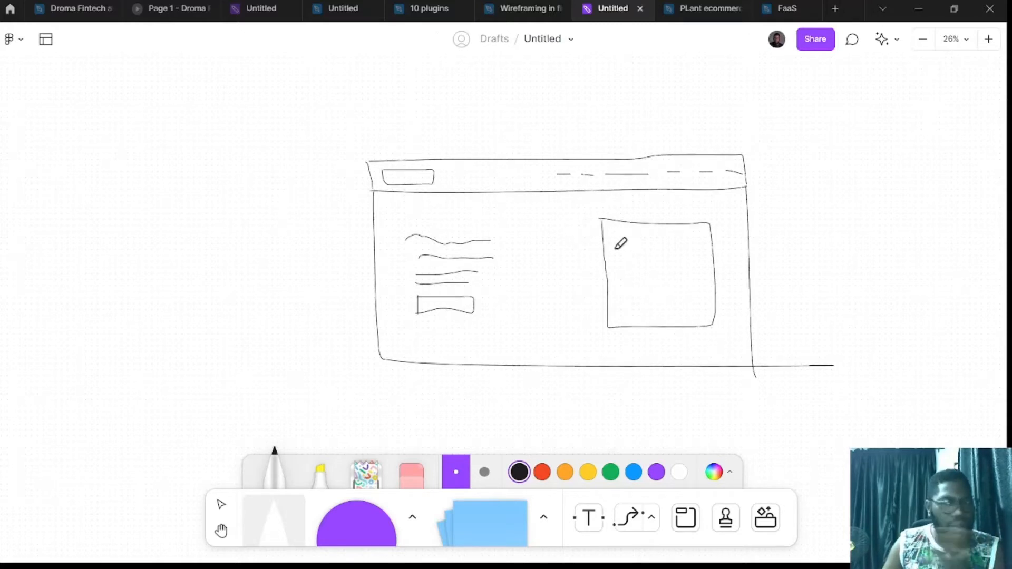
scroll(642, 265, "down", 3)
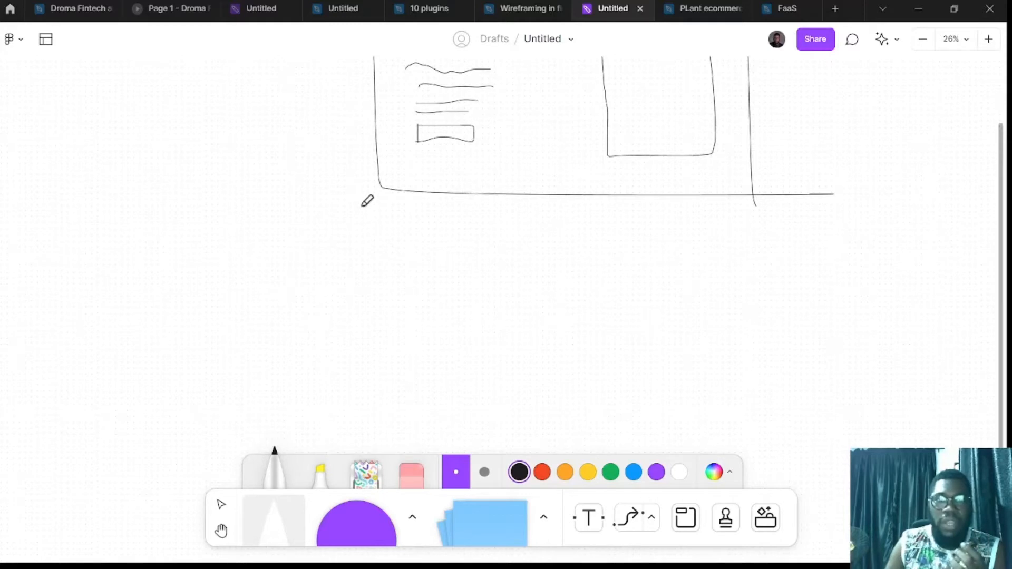
- Draw the frame of a second page section below the hero section with left, bottom and right edges
mouse_move(382, 181)
left_mouse_down()
mouse_move(389, 369)
mouse_move(793, 363)
left_mouse_up()
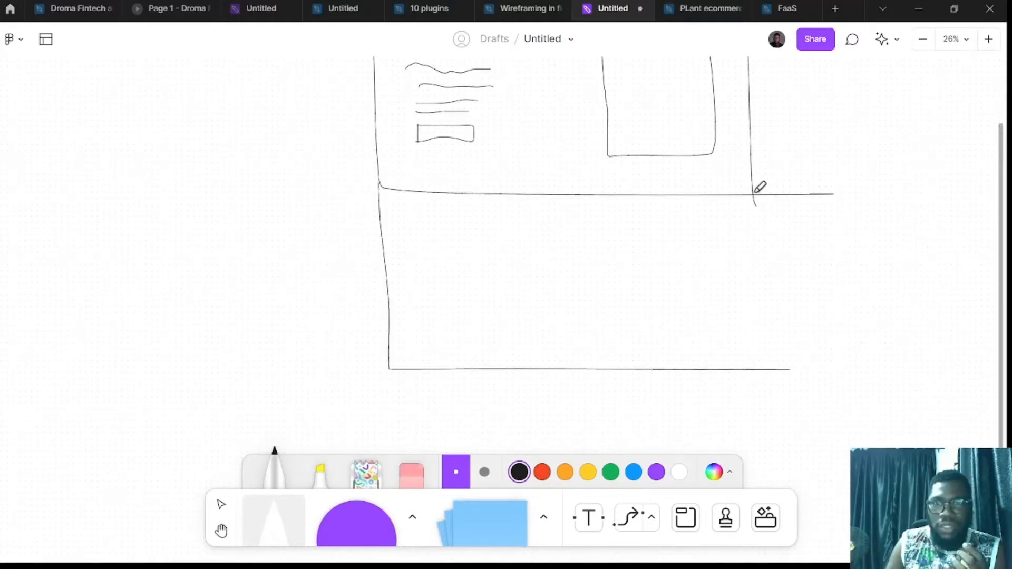
left_click_drag(753, 195, 767, 387)
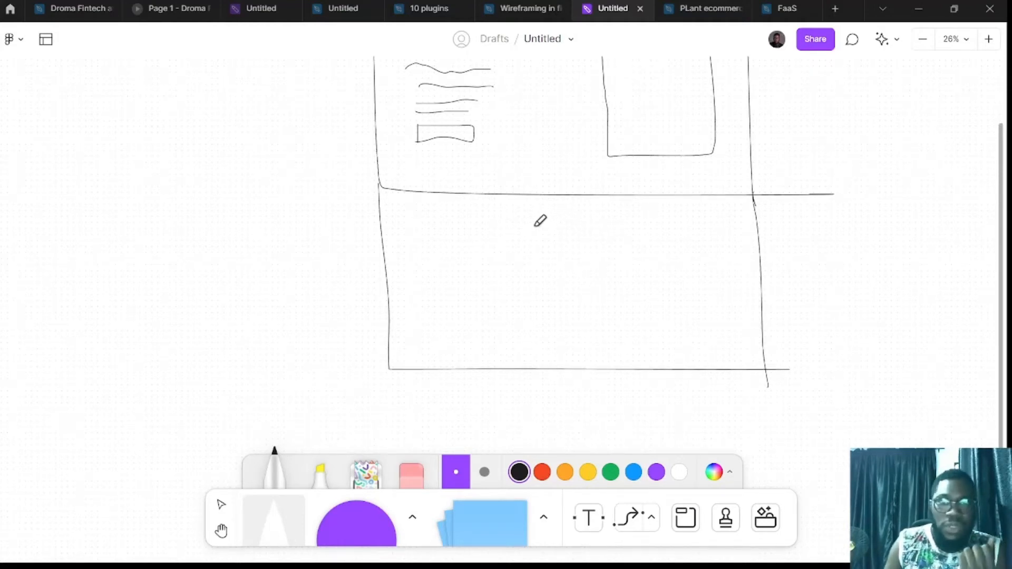
- Sketch a centred two-line heading, three circles with caption lines and a small button box in the second section
mouse_move(535, 226)
left_mouse_down()
mouse_move(611, 227)
mouse_move(573, 237)
mouse_move(597, 235)
left_mouse_up()
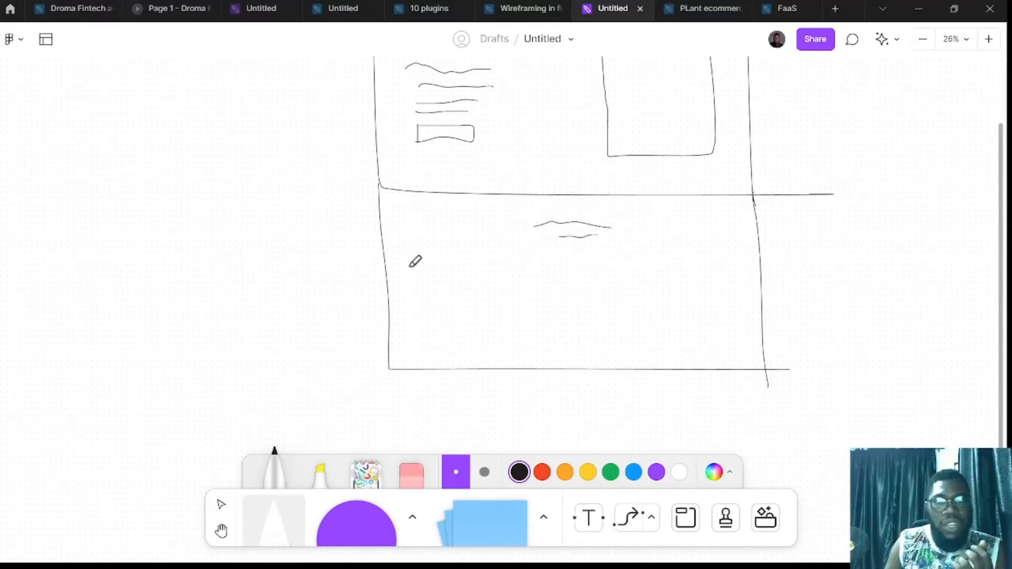
mouse_move(452, 251)
left_mouse_down()
mouse_move(440, 279)
mouse_move(456, 262)
left_mouse_up()
left_click_drag(424, 294, 477, 302)
mouse_move(548, 259)
left_mouse_down()
mouse_move(572, 296)
mouse_move(569, 269)
mouse_move(551, 260)
left_mouse_up()
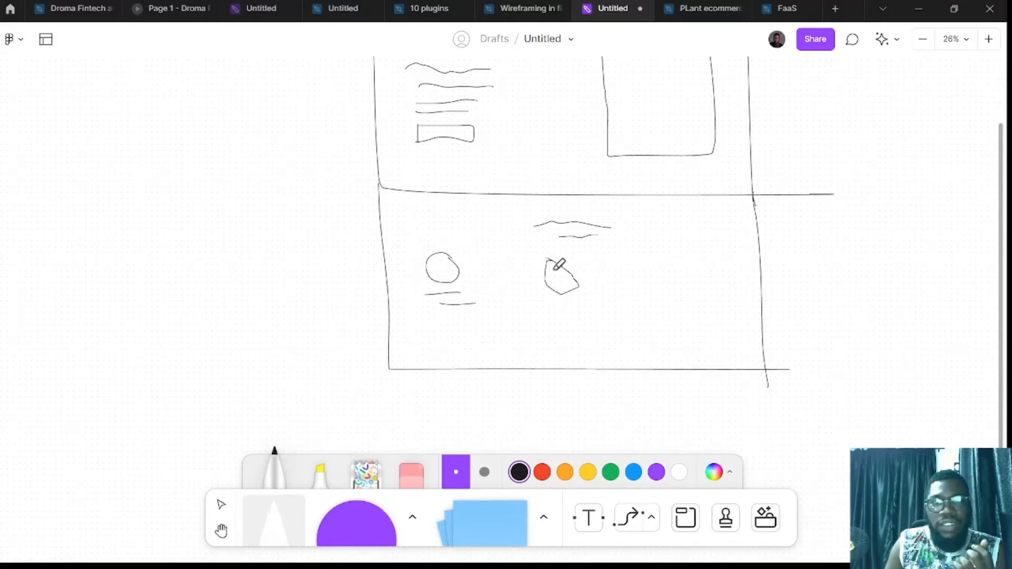
left_click_drag(548, 303, 573, 308)
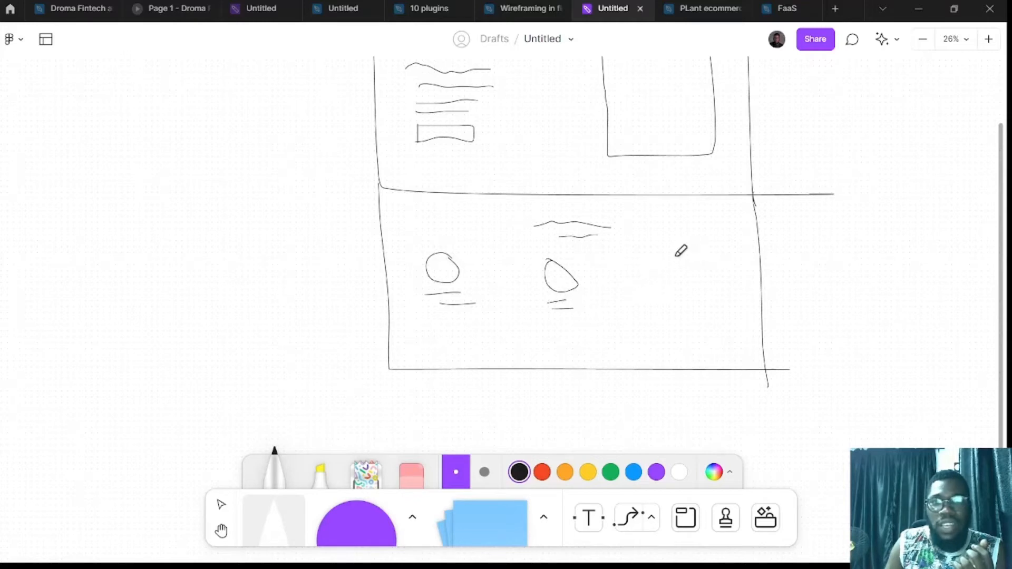
mouse_move(678, 257)
left_mouse_down()
mouse_move(674, 294)
mouse_move(696, 274)
mouse_move(677, 258)
left_mouse_up()
mouse_move(673, 311)
left_mouse_down()
mouse_move(700, 309)
mouse_move(667, 316)
left_mouse_up()
mouse_move(540, 343)
left_mouse_down()
mouse_move(576, 343)
mouse_move(589, 359)
mouse_move(541, 359)
mouse_move(537, 343)
left_mouse_up()
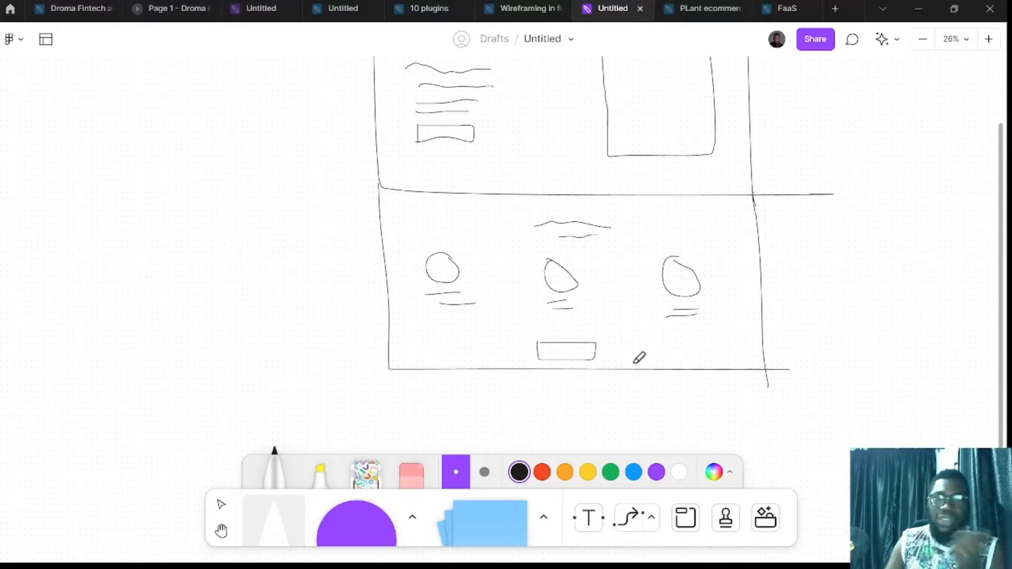
- Undo the heading, circles, captions and button strokes, keeping the second section's frame
key("ctrl+z")
key("ctrl+z")
key("ctrl+z")
key("ctrl+z")
key("ctrl+z")
key("ctrl+z")
key("ctrl+z")
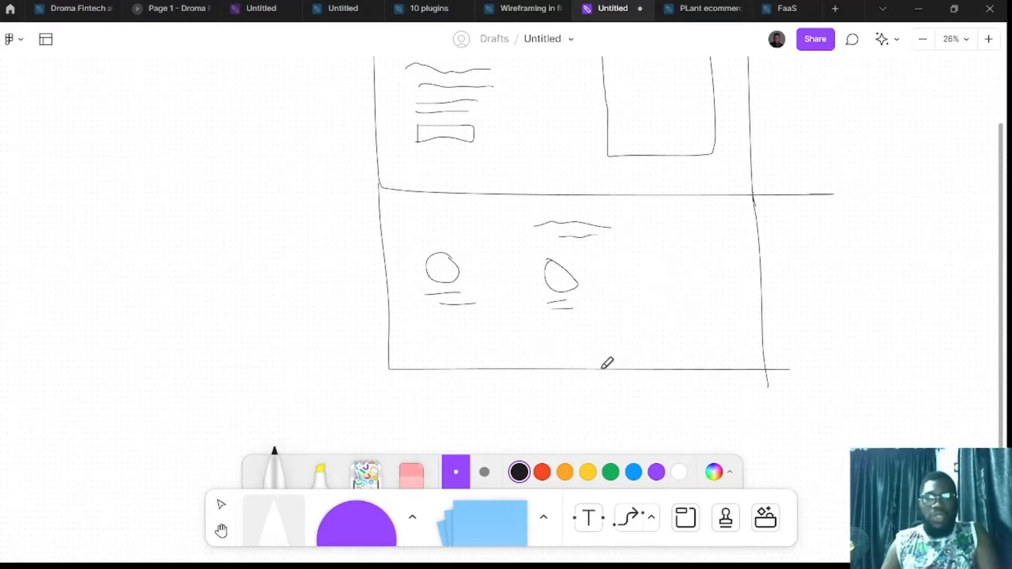
key("ctrl+z")
key("ctrl+z")
key("ctrl+z")
key("ctrl+z")
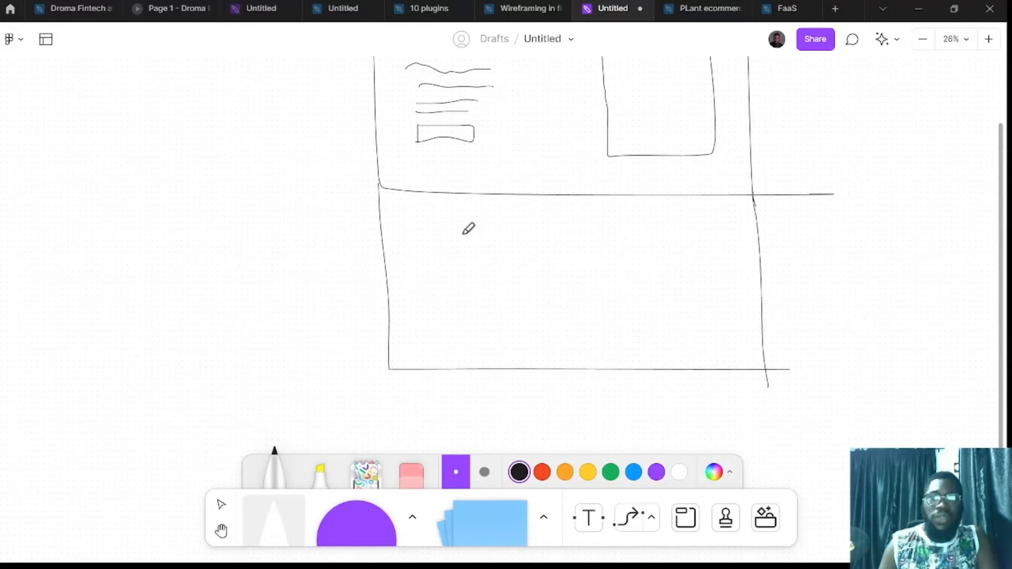
- Sketch a heading line in the second section's left half and a two-by-two grid of boxes opposite it
left_click_drag(420, 245, 474, 246)
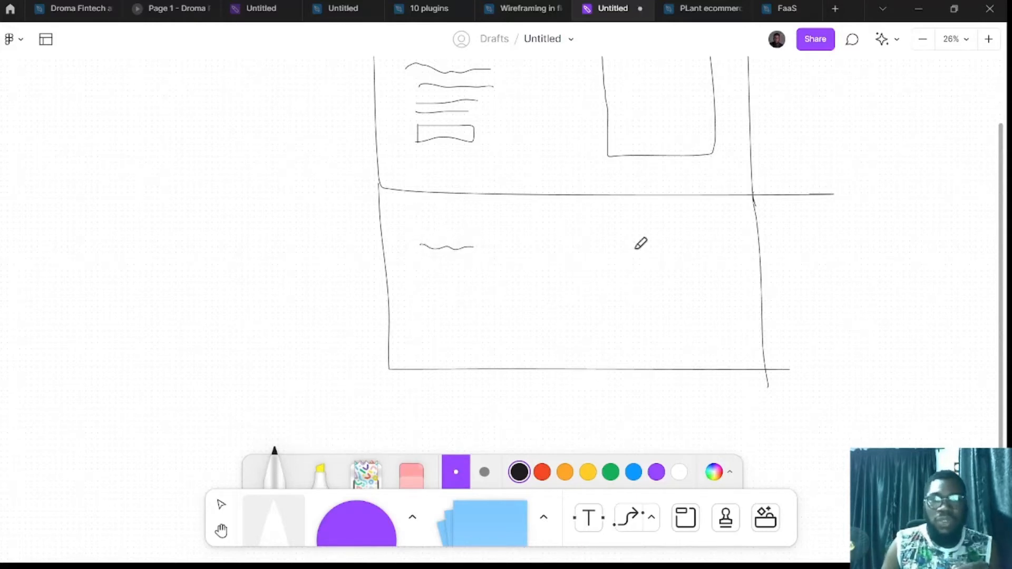
mouse_move(594, 240)
left_mouse_down()
mouse_move(629, 239)
mouse_move(632, 260)
mouse_move(556, 268)
mouse_move(561, 241)
mouse_move(594, 239)
left_mouse_up()
mouse_move(564, 298)
left_mouse_down()
mouse_move(655, 300)
mouse_move(646, 322)
mouse_move(572, 328)
mouse_move(564, 301)
mouse_move(577, 299)
mouse_move(581, 273)
mouse_move(606, 285)
left_mouse_up()
mouse_move(686, 235)
left_mouse_down()
mouse_move(726, 235)
mouse_move(663, 263)
mouse_move(663, 238)
left_mouse_up()
mouse_move(682, 286)
left_mouse_down()
mouse_move(734, 285)
mouse_move(742, 305)
mouse_move(683, 319)
mouse_move(683, 286)
left_mouse_up()
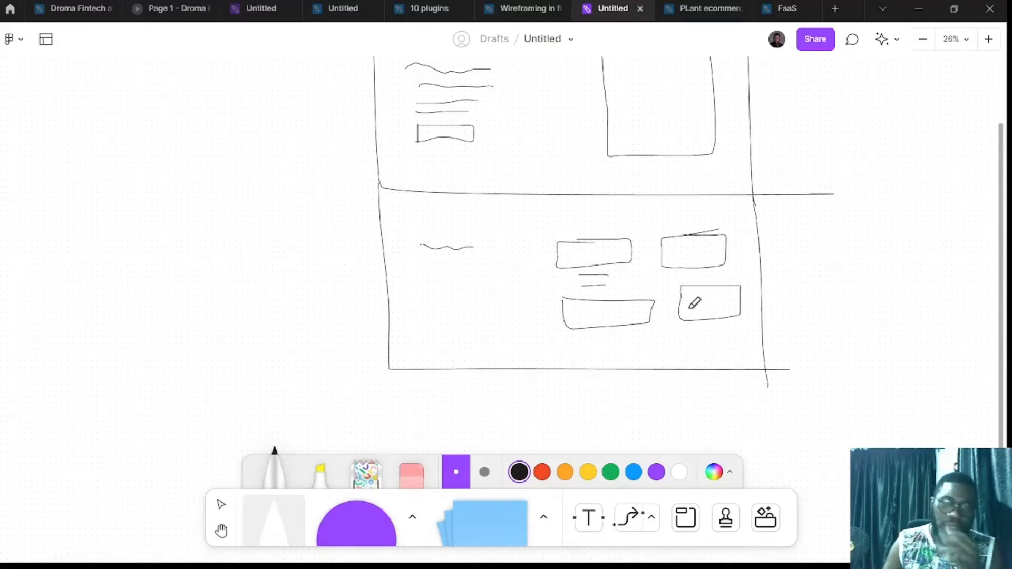
- Undo the heading line and the box grid in the second section
key("ctrl+z")
key("ctrl+z")
key("ctrl+z")
key("ctrl+z")
key("ctrl+z")
key("ctrl+z")
key("ctrl+z")
key("ctrl+z")
key("ctrl+z")
key("ctrl+z")
key("ctrl+z")
key("ctrl+z")
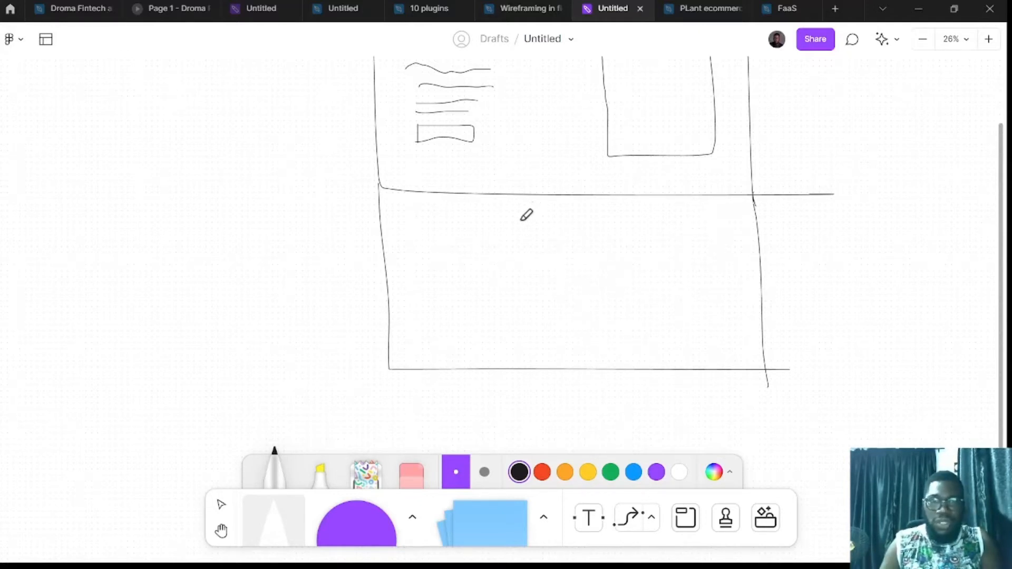
- Sketch a centred two-line heading above a row of three image boxes with caption lines in the second section
left_click_drag(521, 221, 601, 223)
left_click_drag(539, 243, 578, 248)
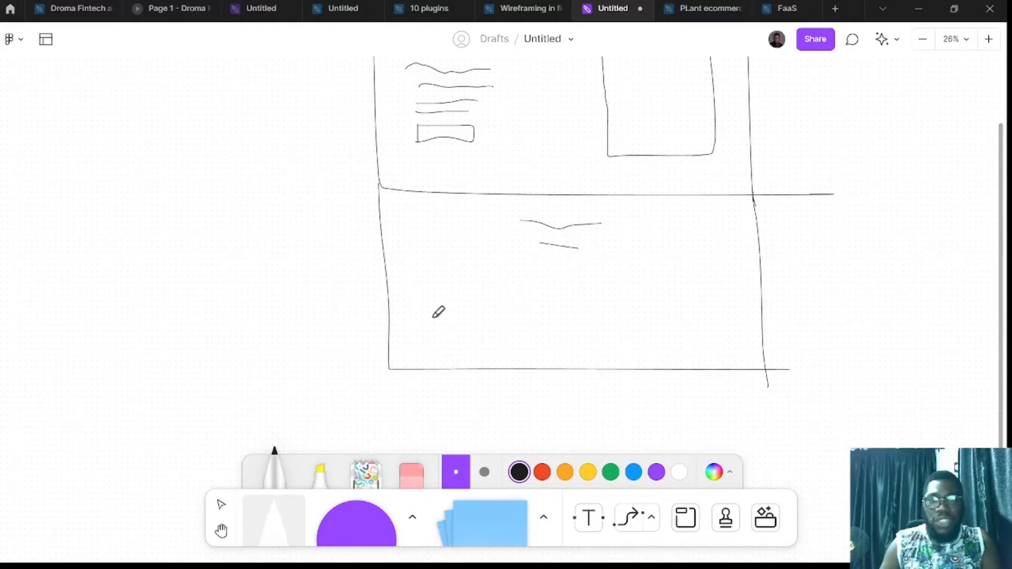
mouse_move(417, 266)
left_mouse_down()
mouse_move(475, 266)
mouse_move(471, 314)
mouse_move(416, 313)
mouse_move(414, 267)
left_mouse_up()
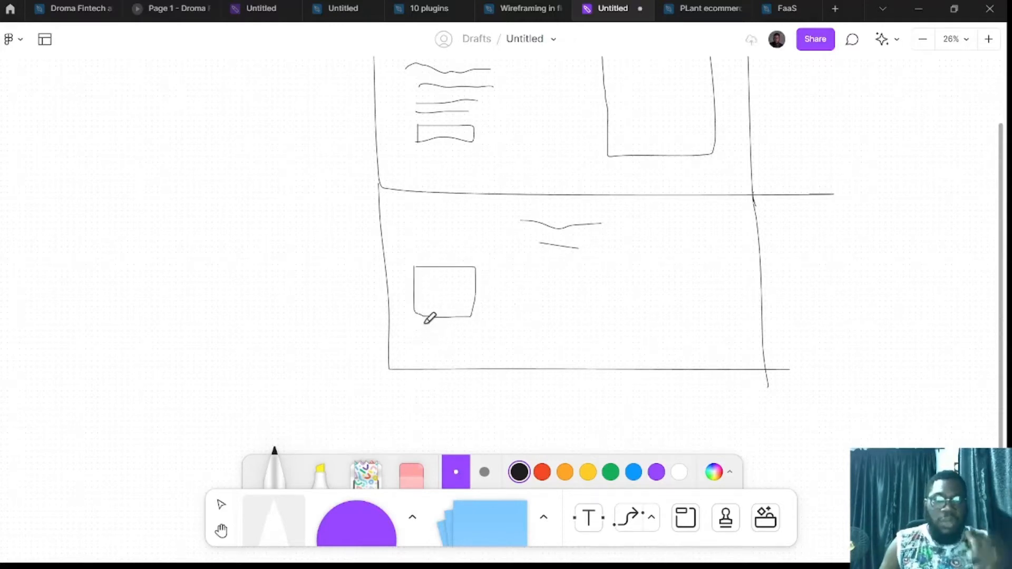
mouse_move(425, 323)
left_mouse_down()
mouse_move(455, 322)
mouse_move(457, 332)
left_mouse_up()
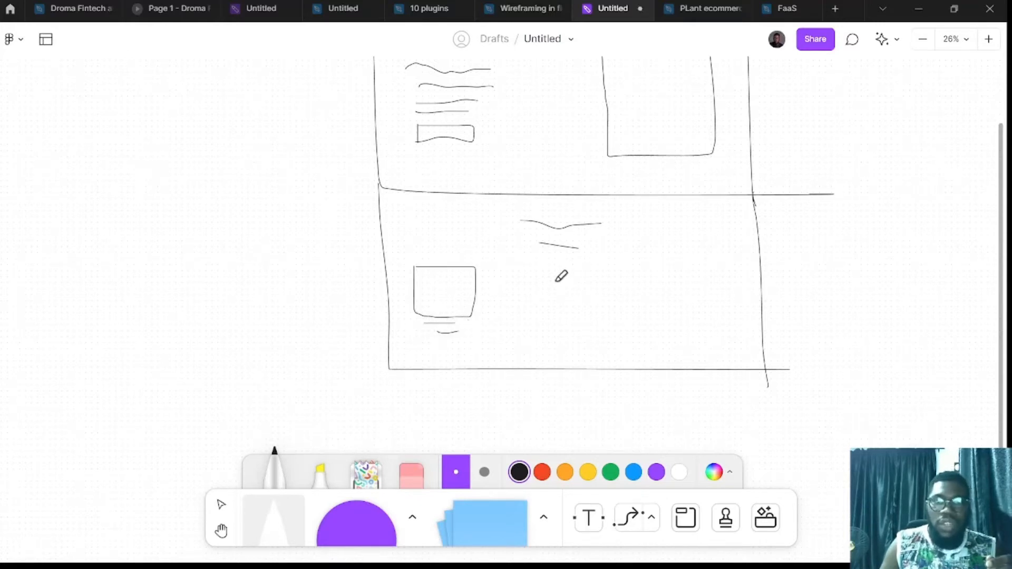
mouse_move(538, 267)
left_mouse_down()
mouse_move(613, 267)
mouse_move(616, 329)
mouse_move(529, 333)
mouse_move(531, 260)
left_mouse_up()
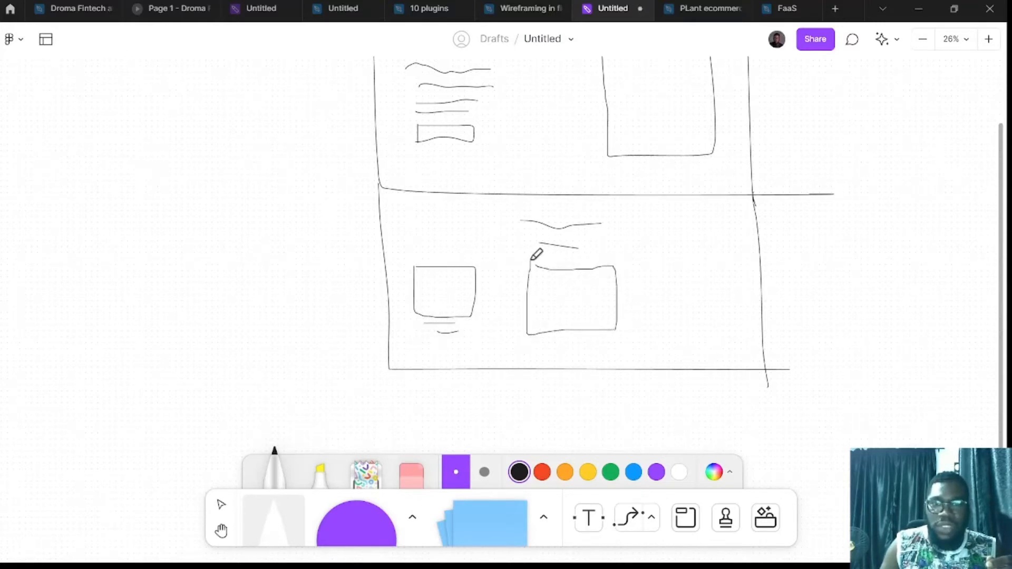
mouse_move(549, 336)
left_mouse_down()
mouse_move(596, 338)
mouse_move(559, 350)
left_mouse_up()
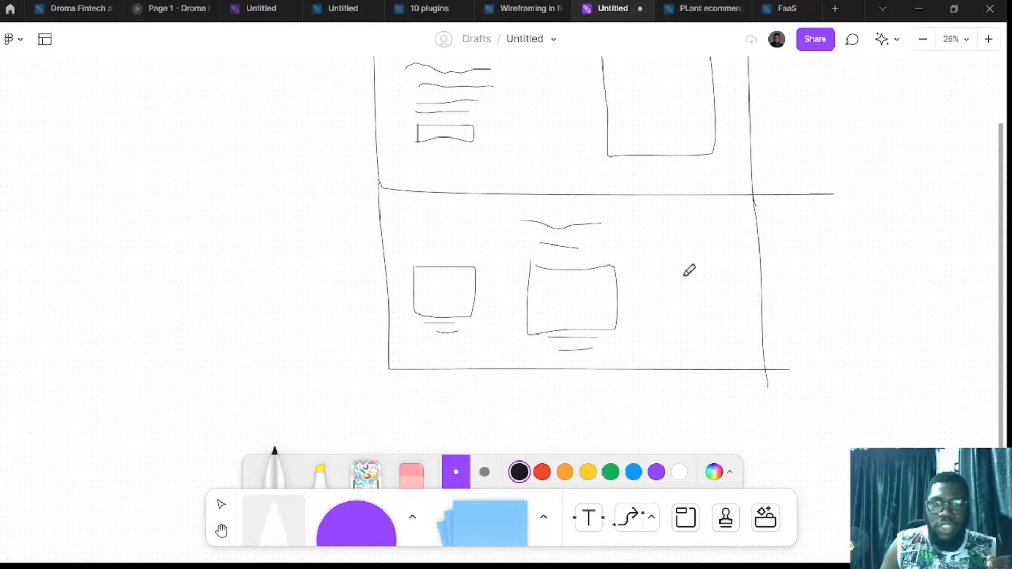
mouse_move(653, 259)
left_mouse_down()
mouse_move(726, 262)
mouse_move(737, 293)
mouse_move(729, 329)
mouse_move(658, 330)
mouse_move(652, 258)
left_mouse_up()
left_click_drag(666, 337, 711, 334)
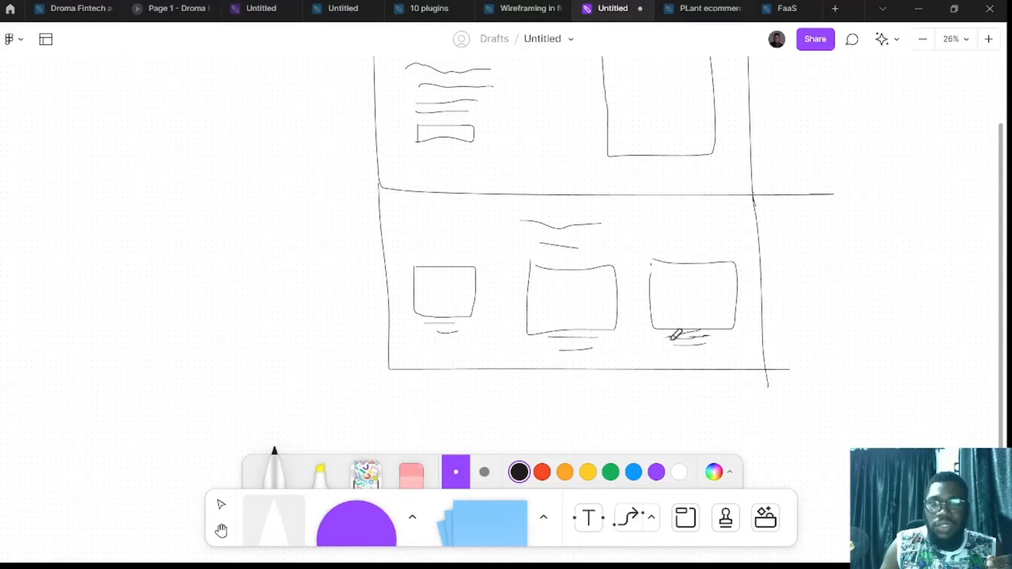
- Draw the frame of a third page section below the image-box row with left, bottom and right edges
scroll(569, 228, "down", 3)
scroll(567, 209, "down", 3)
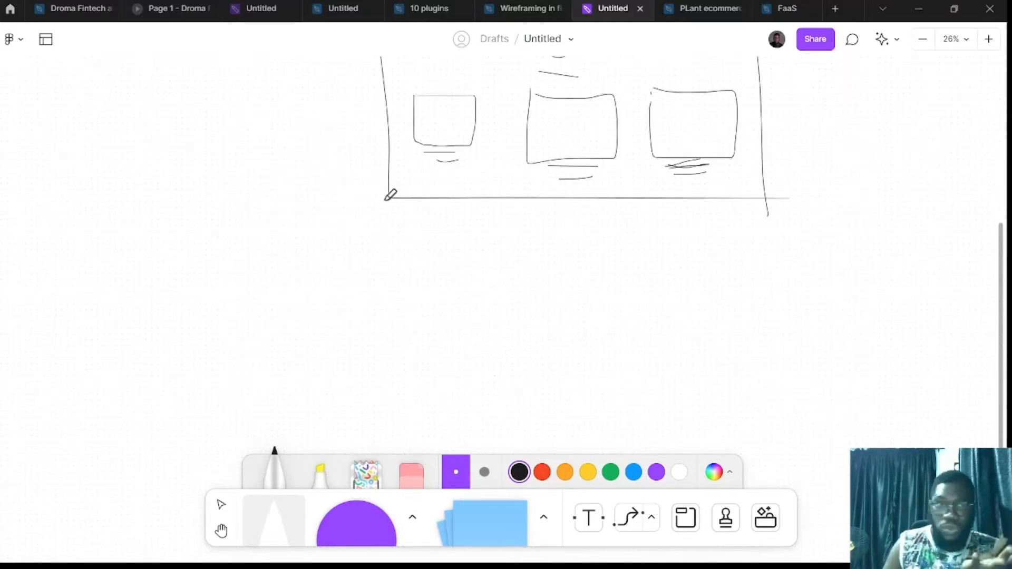
mouse_move(391, 195)
left_mouse_down()
mouse_move(409, 348)
mouse_move(838, 366)
mouse_move(833, 336)
left_mouse_up()
left_click_drag(766, 198, 772, 370)
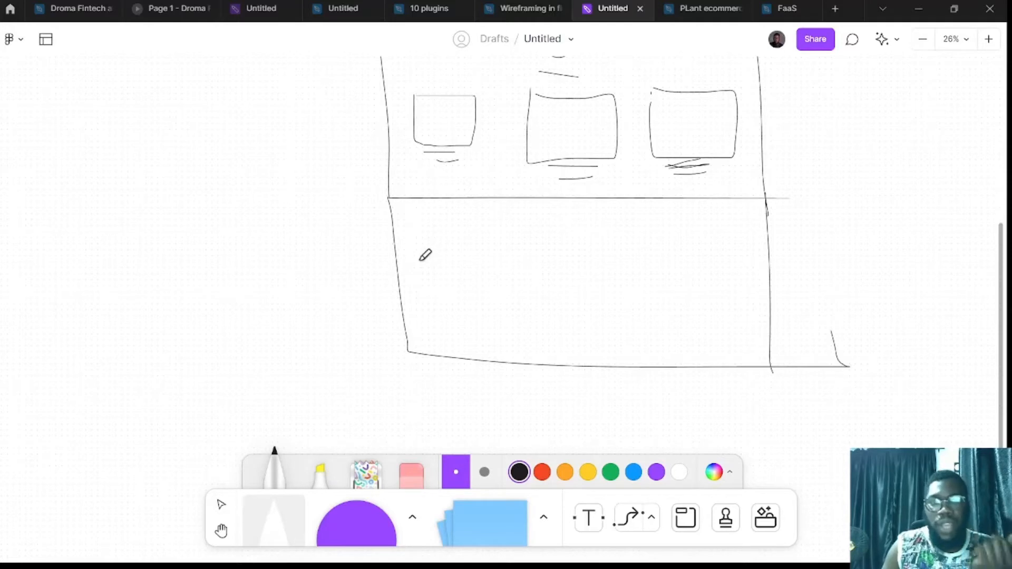
- Sketch a wavy heading, several text lines and a labelled button box in the third section's left half
left_click_drag(416, 253, 484, 253)
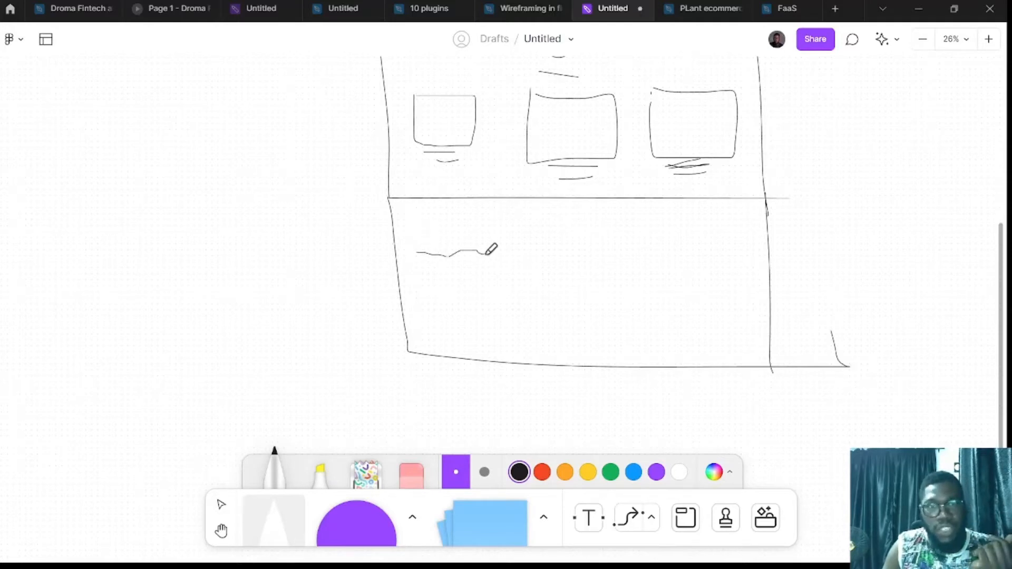
mouse_move(421, 277)
left_mouse_down()
mouse_move(477, 279)
mouse_move(488, 301)
left_mouse_up()
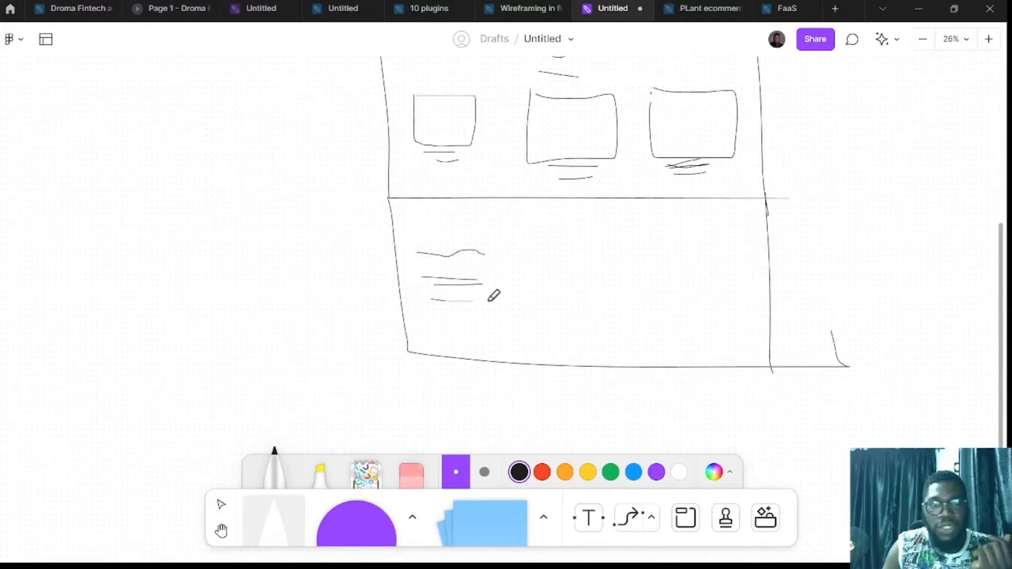
mouse_move(431, 319)
left_mouse_down()
mouse_move(495, 328)
mouse_move(494, 340)
mouse_move(477, 344)
mouse_move(438, 343)
mouse_move(438, 329)
mouse_move(493, 336)
left_mouse_up()
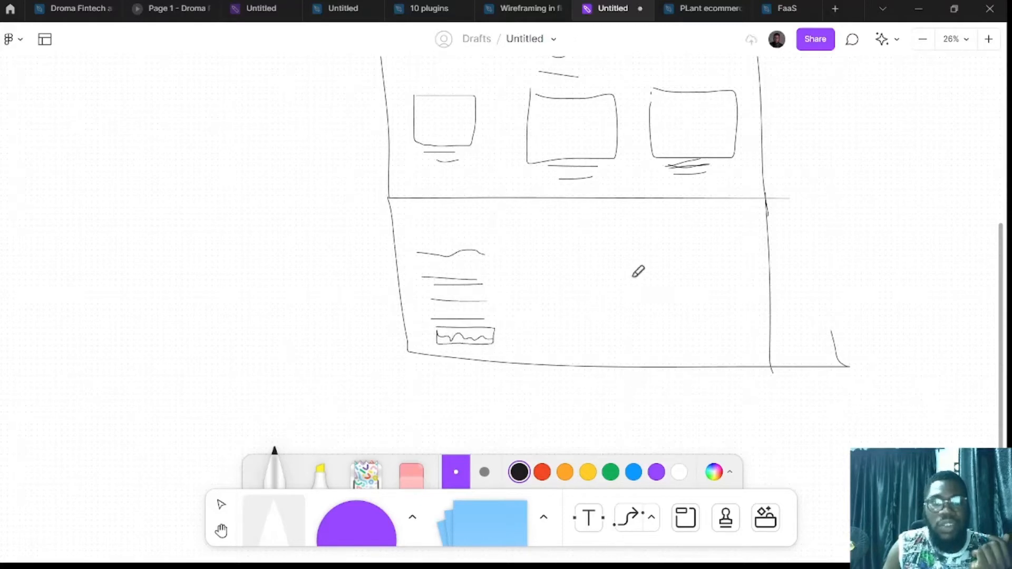
- Draw a two-by-two grid of boxes in the third section's right half, with caption lines under the upper two
mouse_move(583, 233)
left_mouse_down()
mouse_move(647, 260)
mouse_move(611, 270)
mouse_move(578, 263)
mouse_move(578, 230)
left_mouse_up()
mouse_move(579, 293)
left_mouse_down()
mouse_move(650, 294)
mouse_move(647, 332)
mouse_move(591, 334)
mouse_move(583, 292)
left_mouse_up()
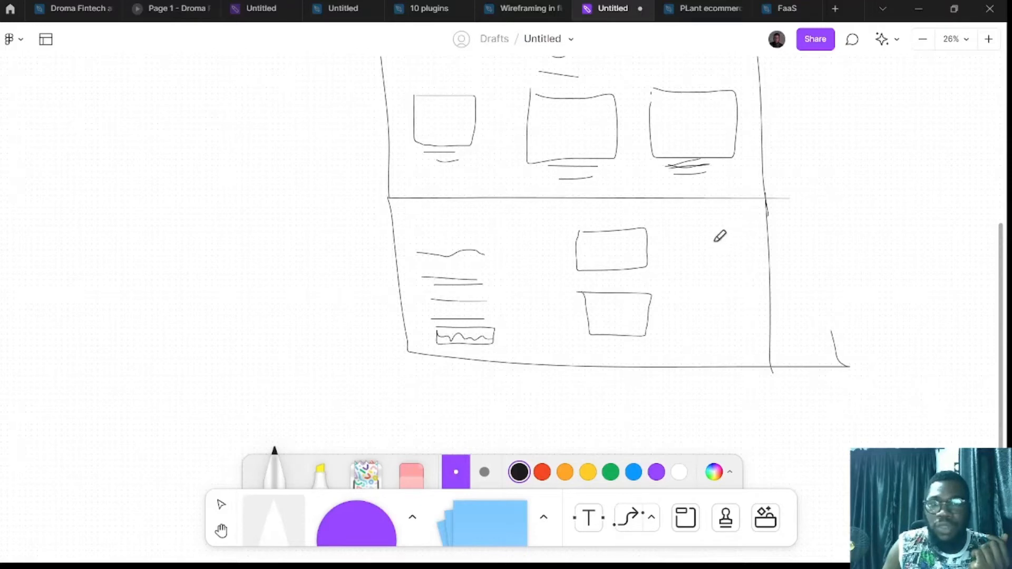
mouse_move(702, 235)
left_mouse_down()
mouse_move(741, 234)
mouse_move(741, 278)
mouse_move(701, 279)
left_mouse_up()
mouse_move(698, 213)
left_mouse_down()
mouse_move(700, 280)
mouse_move(745, 301)
mouse_move(745, 330)
left_mouse_up()
mouse_move(745, 330)
left_mouse_down()
mouse_move(692, 331)
mouse_move(690, 302)
left_mouse_up()
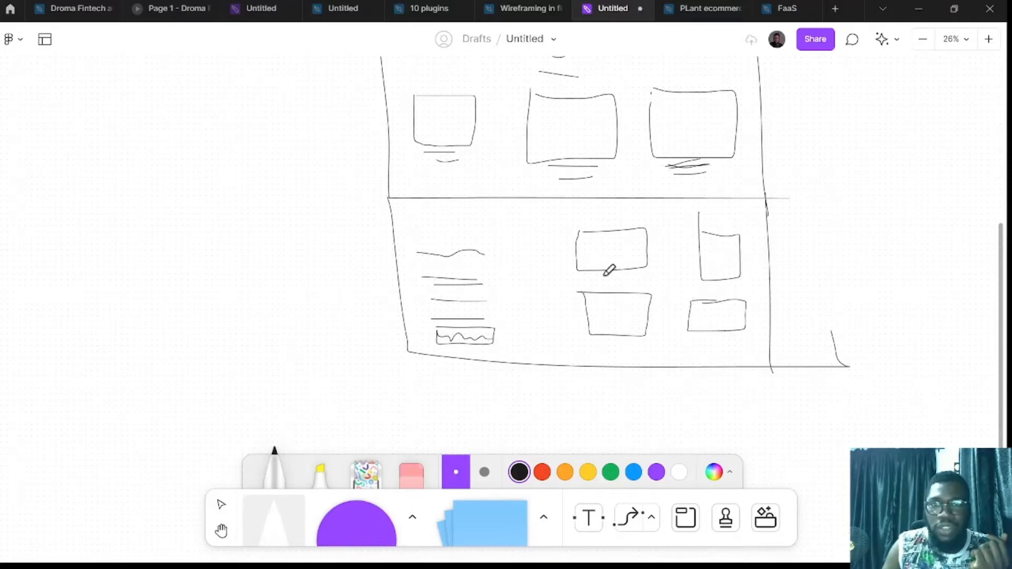
mouse_move(603, 275)
left_mouse_down()
mouse_move(647, 274)
mouse_move(635, 282)
left_mouse_up()
left_click_drag(706, 287, 723, 290)
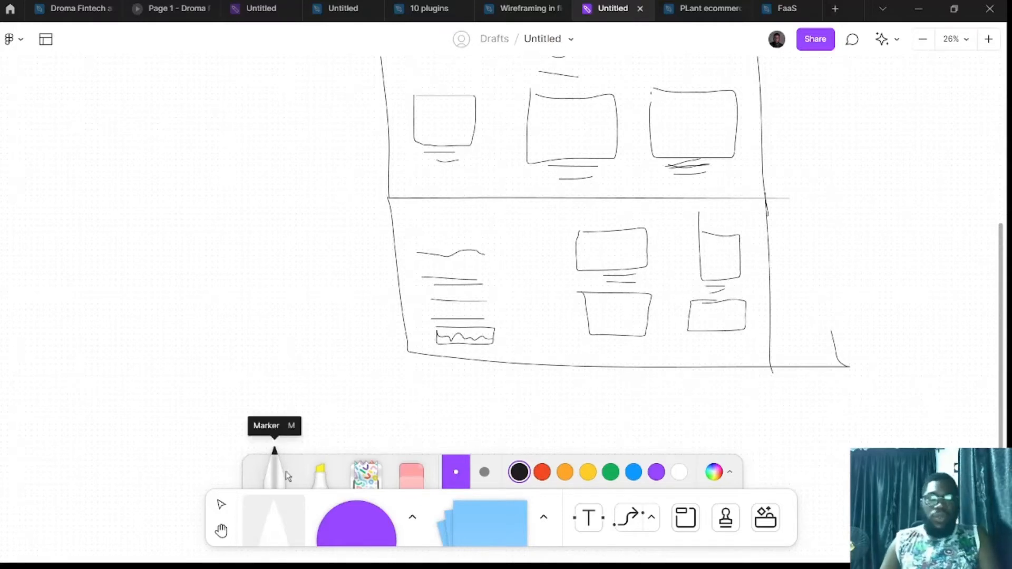
- Select all strokes of the hand-drawn wireframe, from the header bar to the third section
scroll(443, 246, "up", 5)
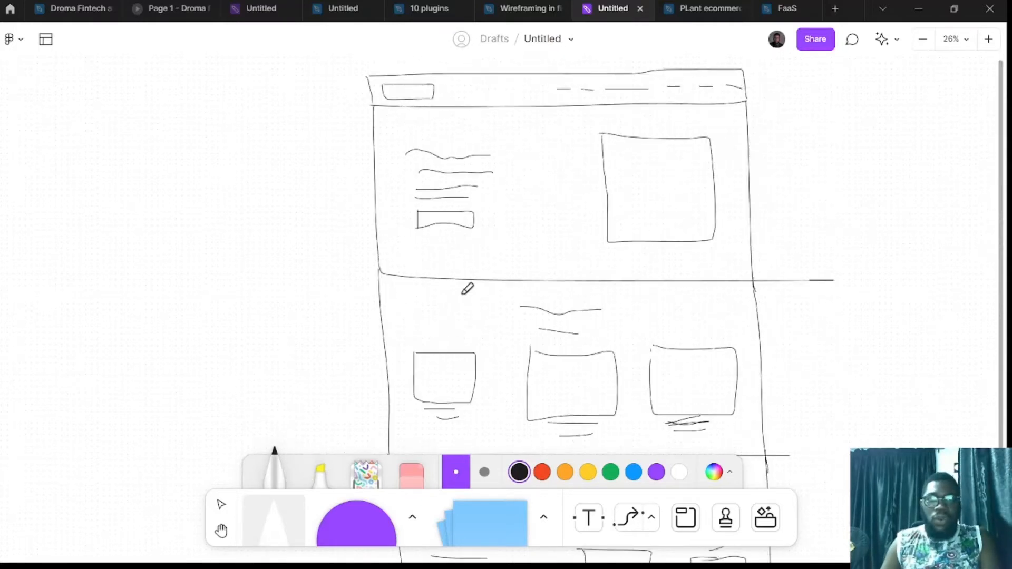
scroll(467, 287, "down", 3)
scroll(476, 283, "up", 2)
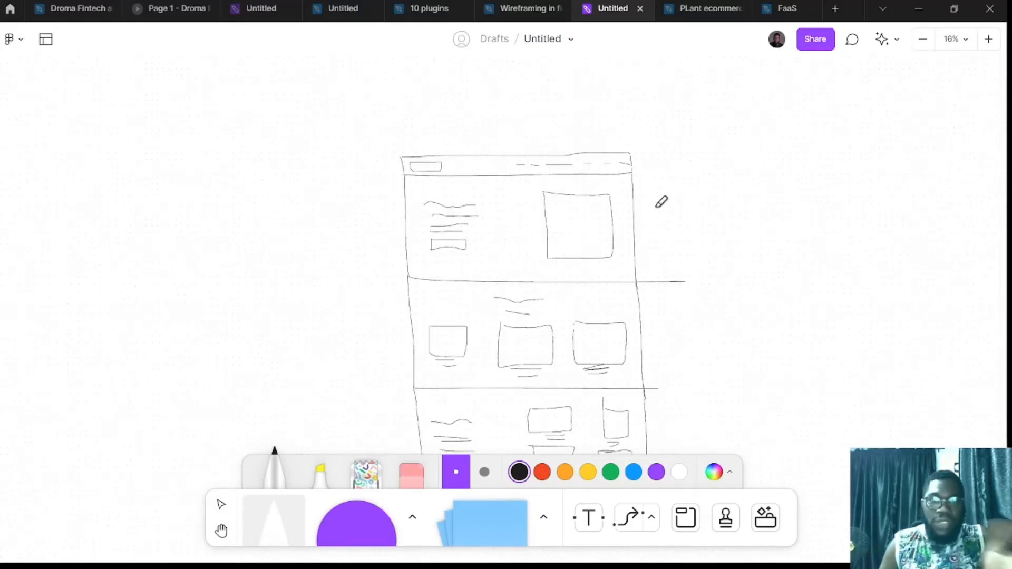
key("v")
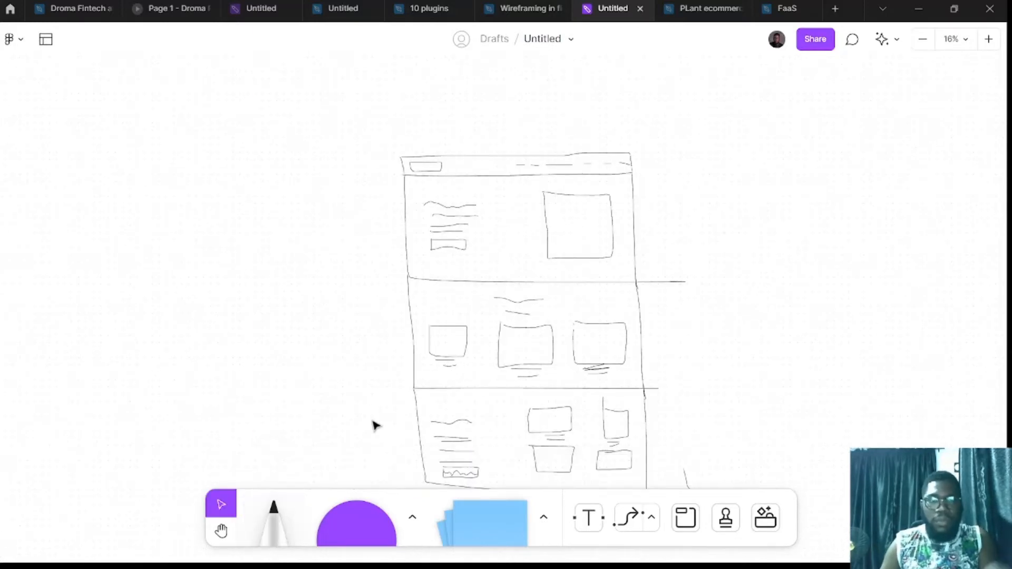
scroll(374, 424, "down", 3)
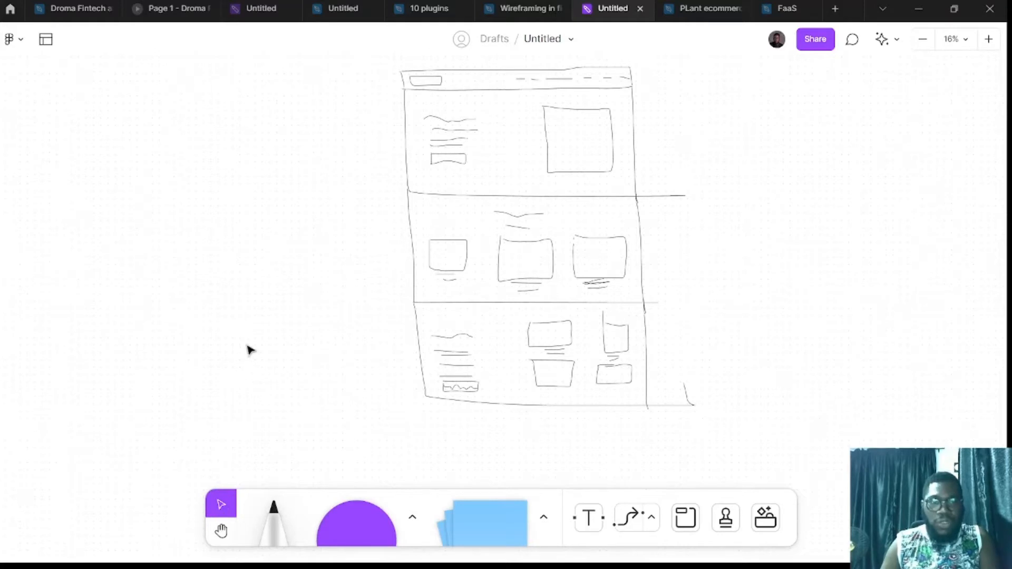
left_click_drag(281, 313, 334, 373)
mouse_move(768, 446)
left_mouse_down()
mouse_move(354, 122)
mouse_move(305, 63)
mouse_move(326, 192)
left_mouse_up()
scroll(337, 211, "down", 3)
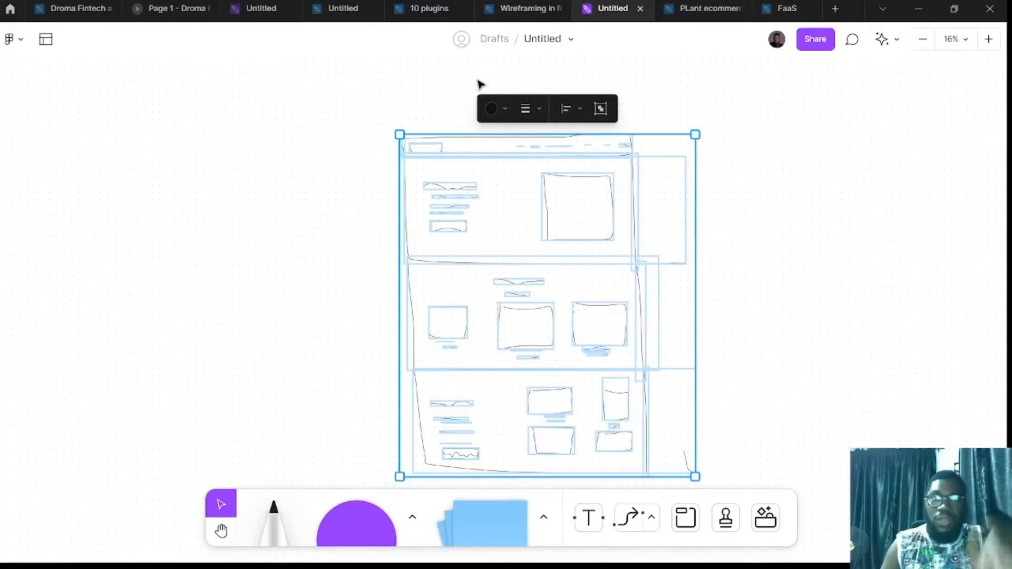
- Switch to the "Wireframing in figma" design file and paste the copied wireframe onto an empty canvas area
left_click(505, 10)
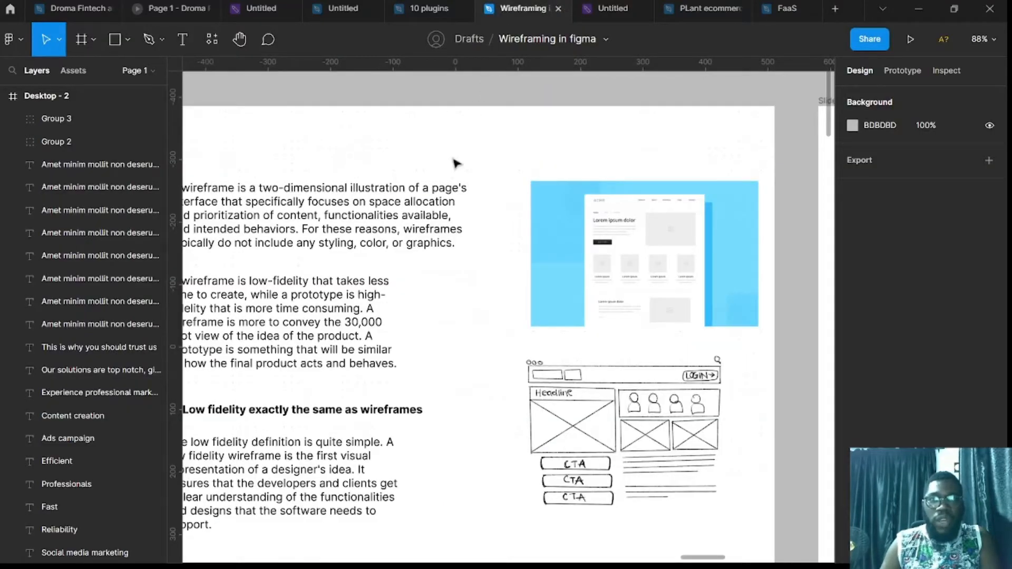
scroll(449, 179, "down", 5)
scroll(446, 264, "down", 5)
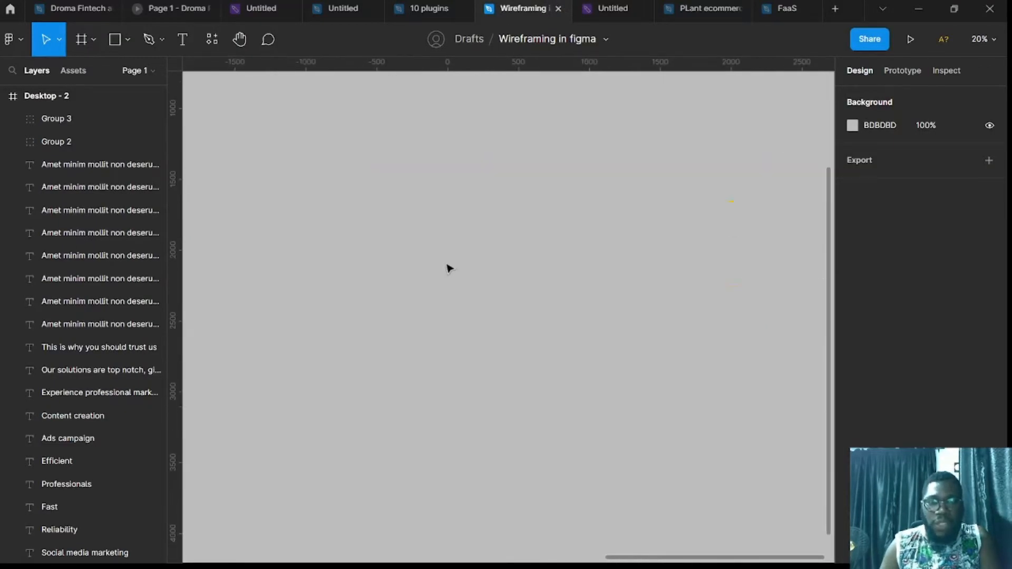
key("ctrl+v")
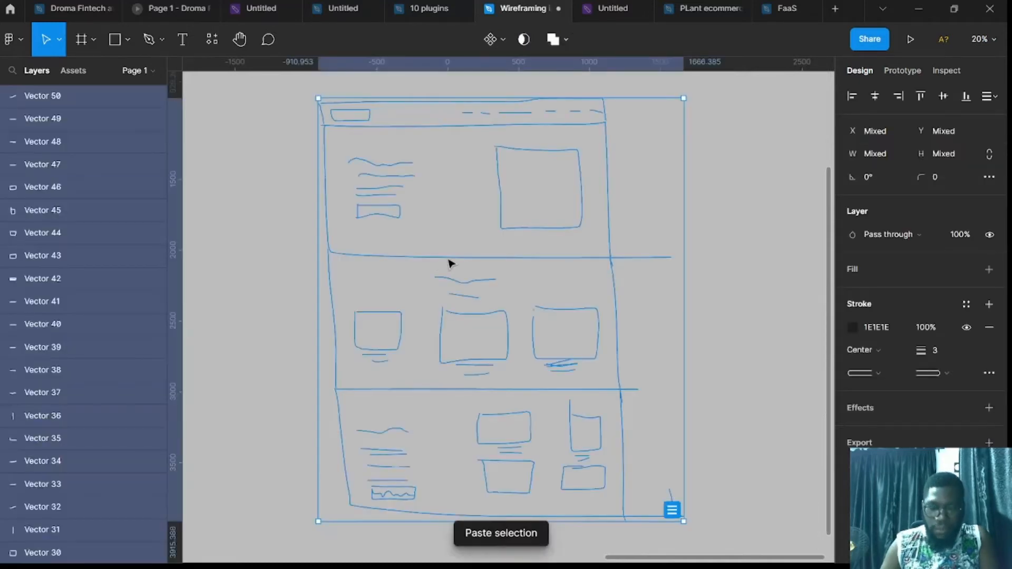
- Set the pasted wireframe's stroke colour to white (FFFFFF) and deselect the drawing
left_click(852, 327)
left_click_drag(829, 311, 618, 165)
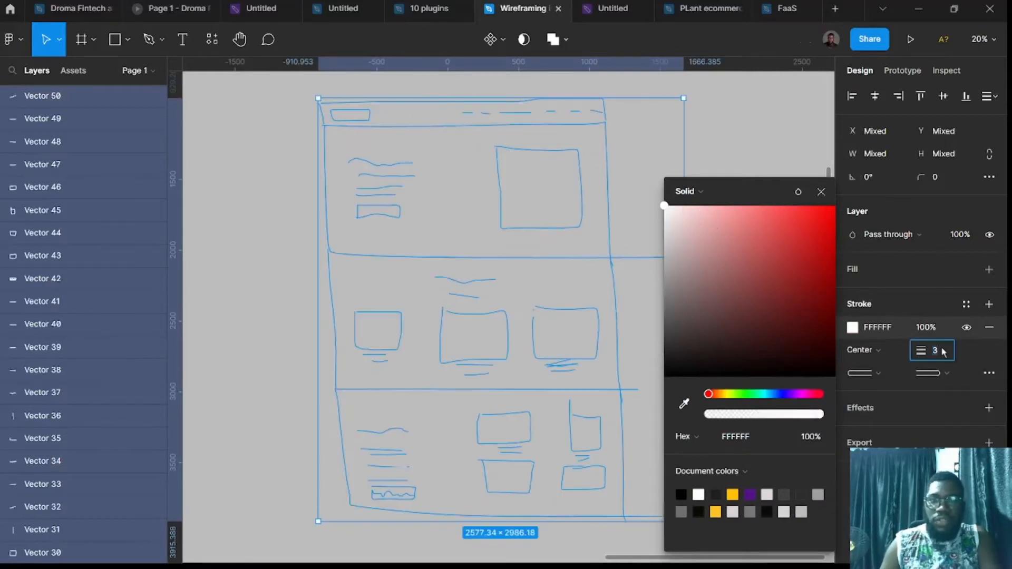
left_click(780, 153)
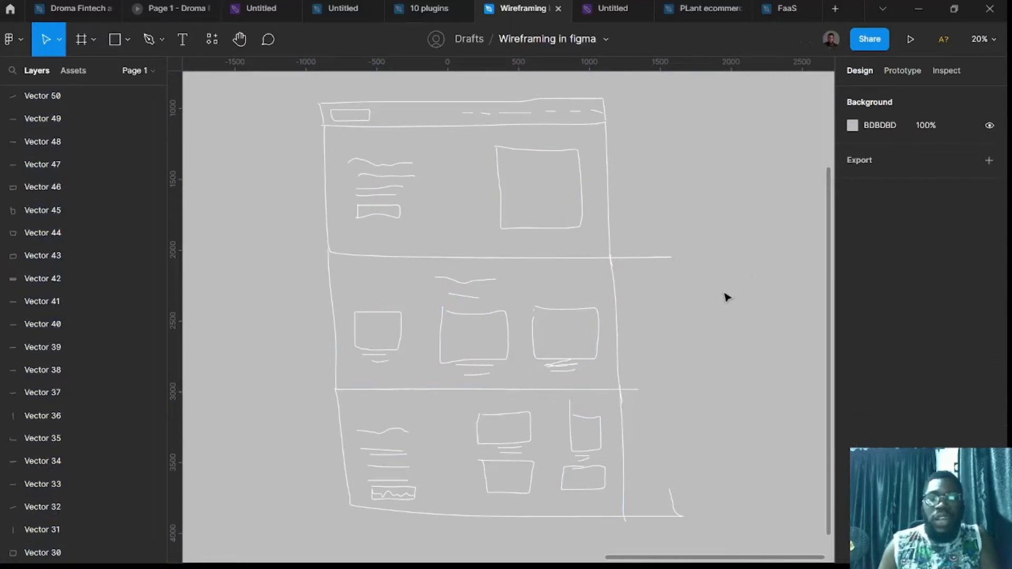
- Review the low-fidelity wireframe section on Slide 4:3 - 2, including its three numbered points on when to use them
left_click(665, 259)
left_click(712, 346)
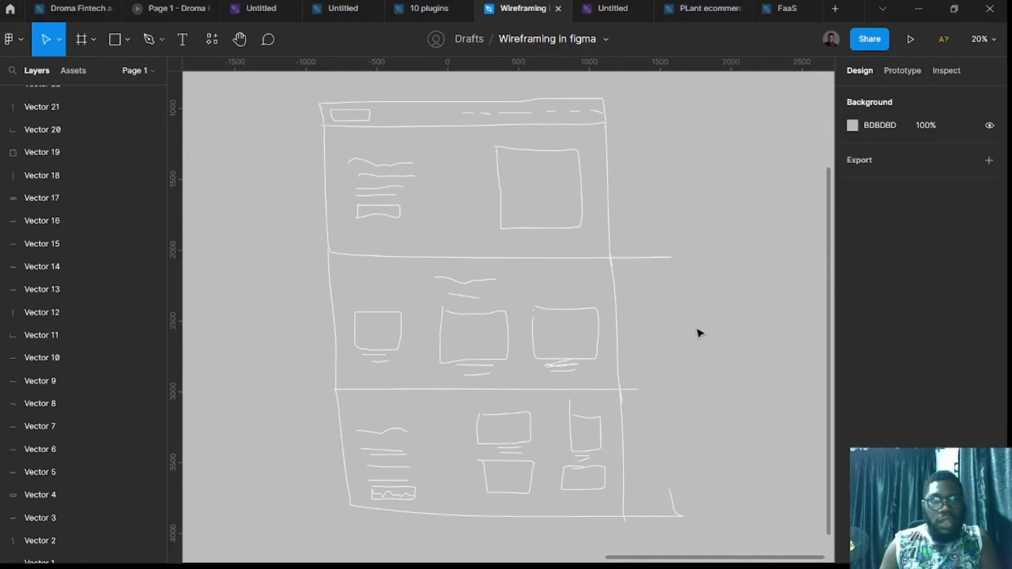
scroll(699, 333, "down", 3)
scroll(685, 280, "up", 2)
scroll(637, 223, "up", 4)
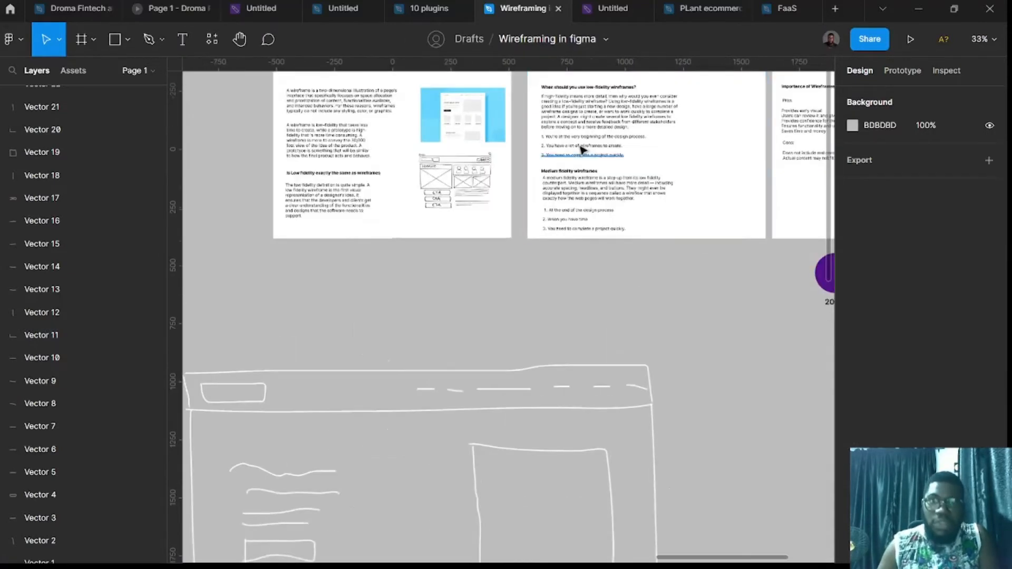
scroll(582, 150, "up", 3)
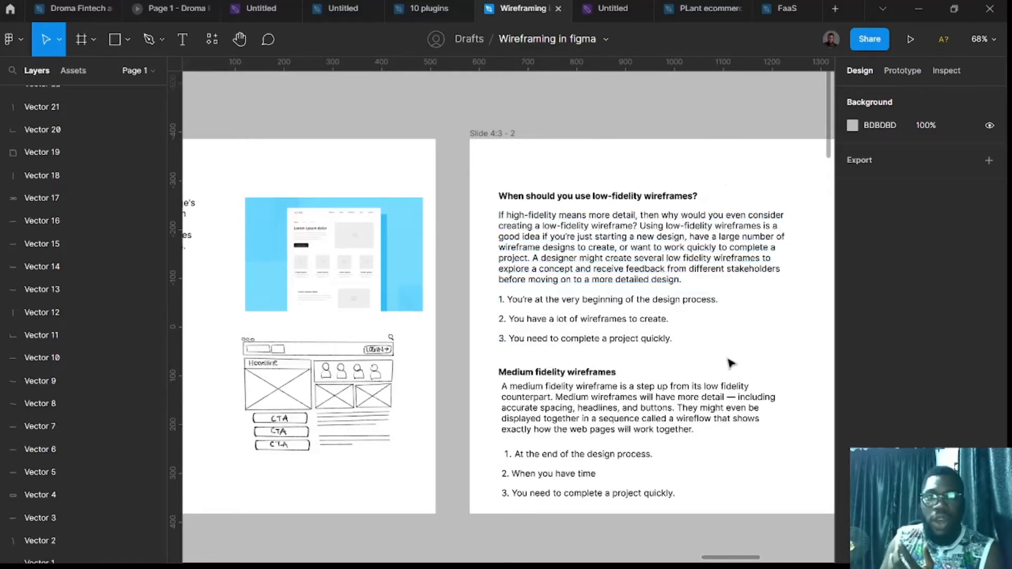
left_click(611, 308)
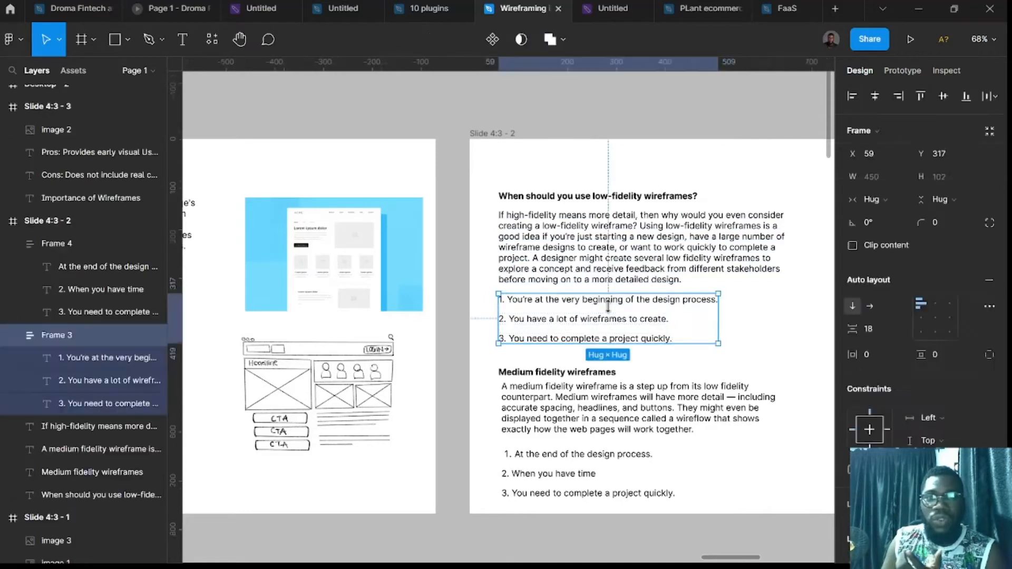
left_click(612, 307)
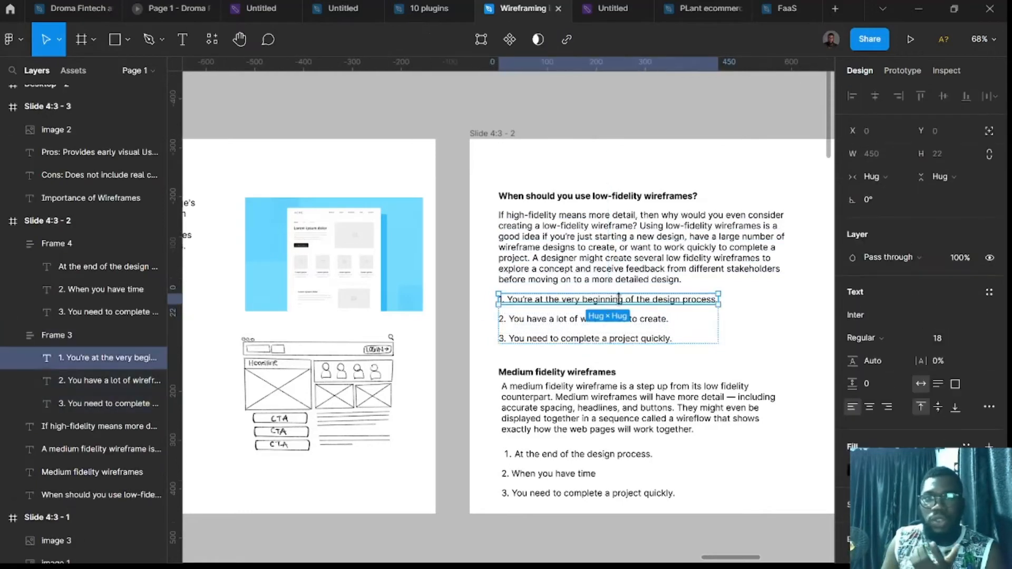
left_click(757, 320)
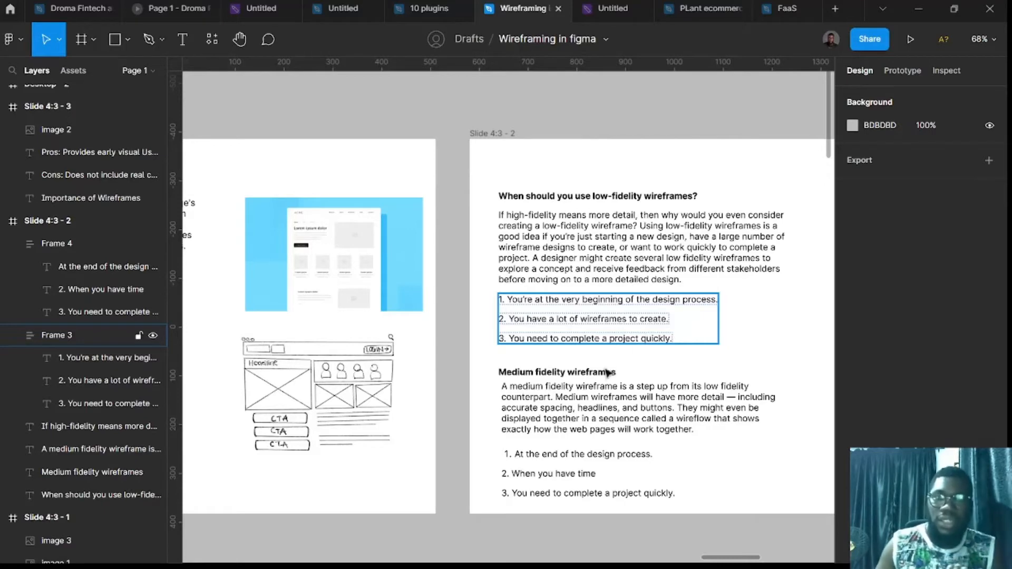
- Examine the medium fidelity wireframes section on Slide 4:3 - 2 and compare it with the pasted sketch
scroll(608, 374, "down", 3)
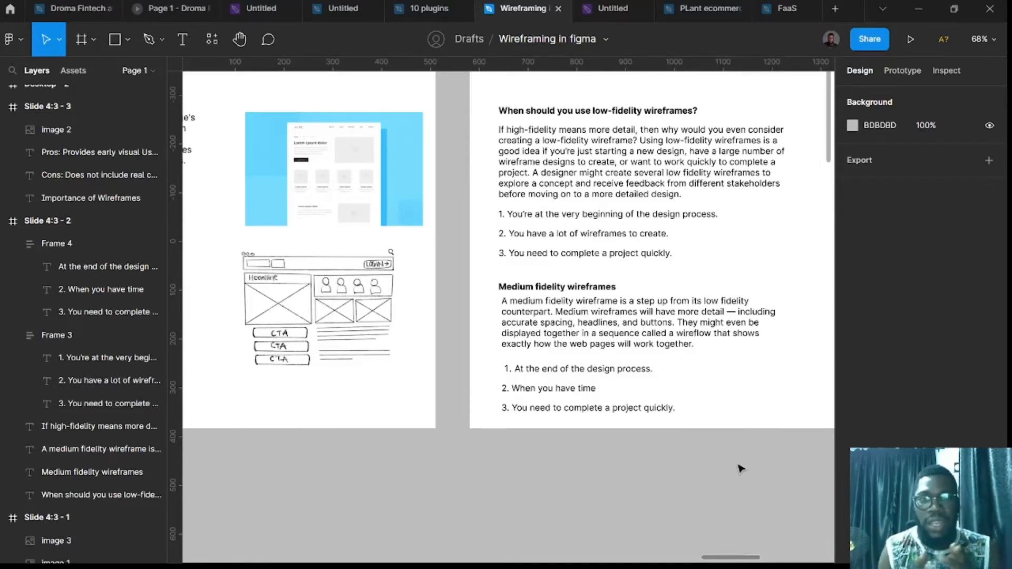
scroll(768, 461, "down", 10)
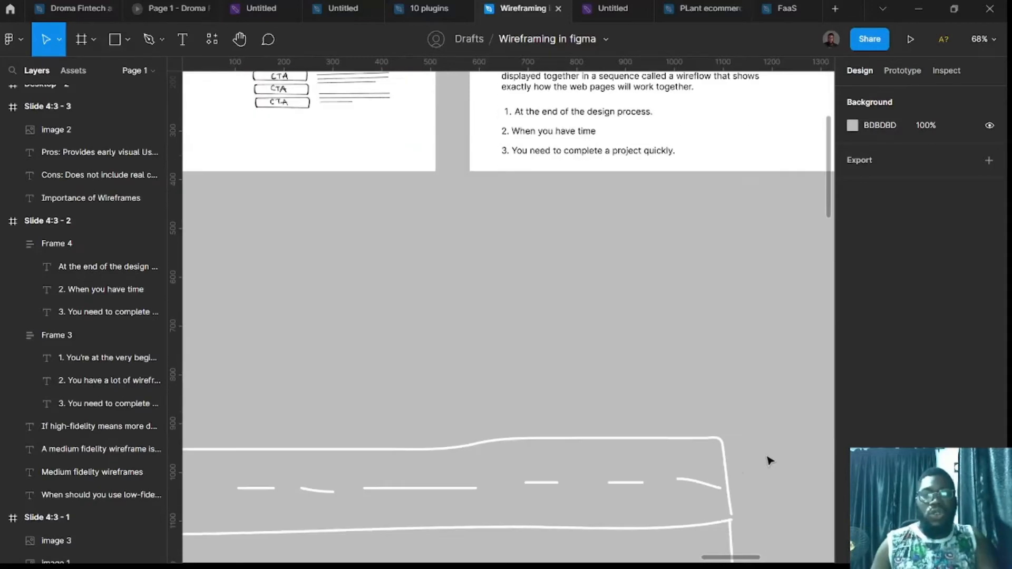
scroll(647, 378, "down", 3, "ctrl")
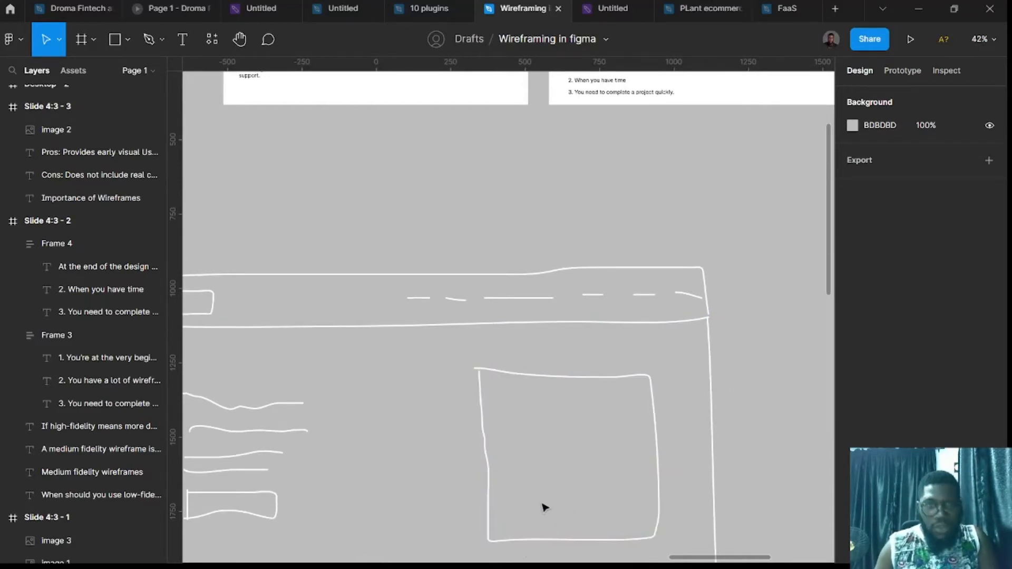
scroll(542, 506, "down", 3)
scroll(536, 497, "down", 3)
scroll(512, 499, "up", 5)
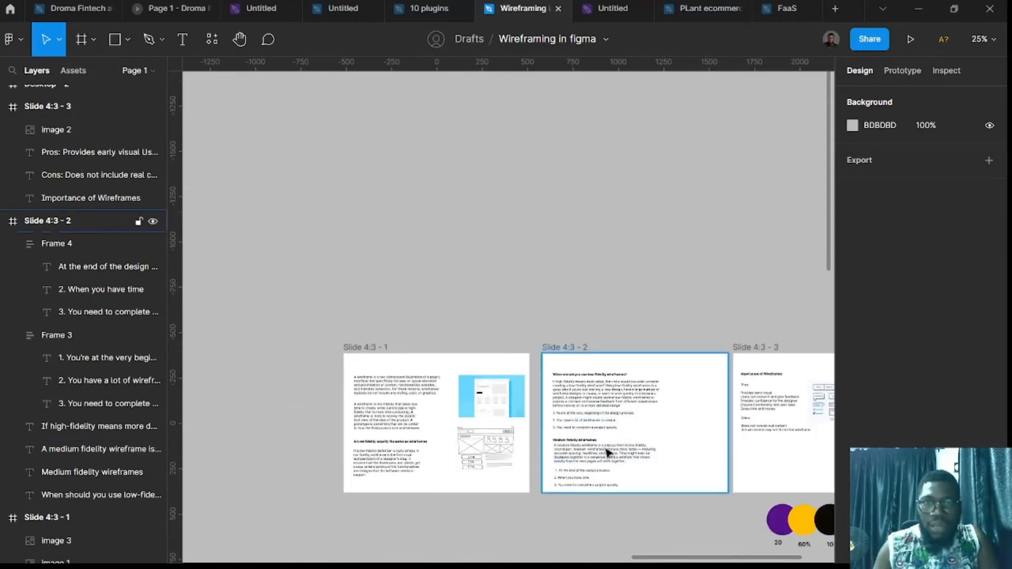
scroll(605, 452, "up", 8)
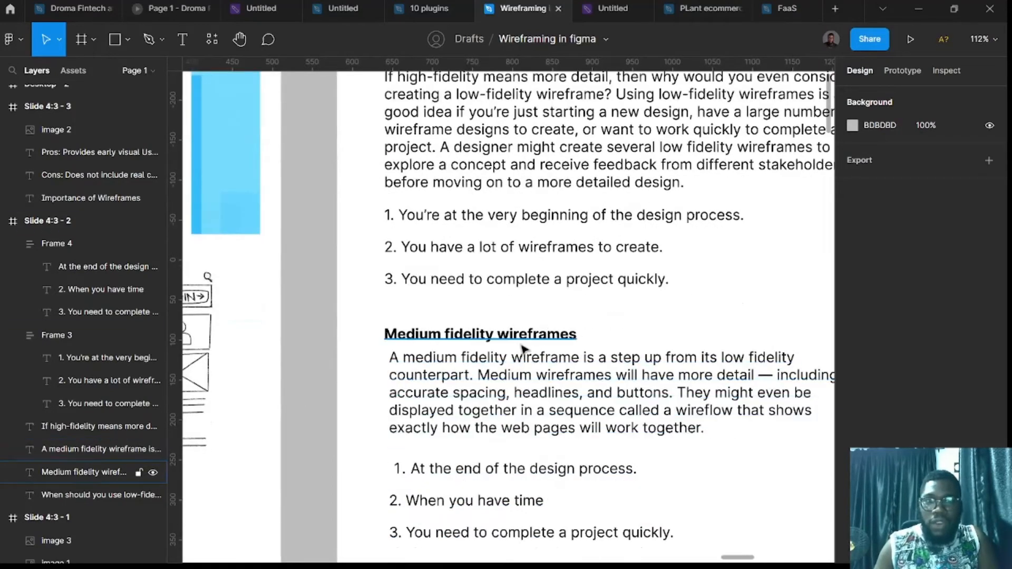
scroll(520, 363, "down", 3)
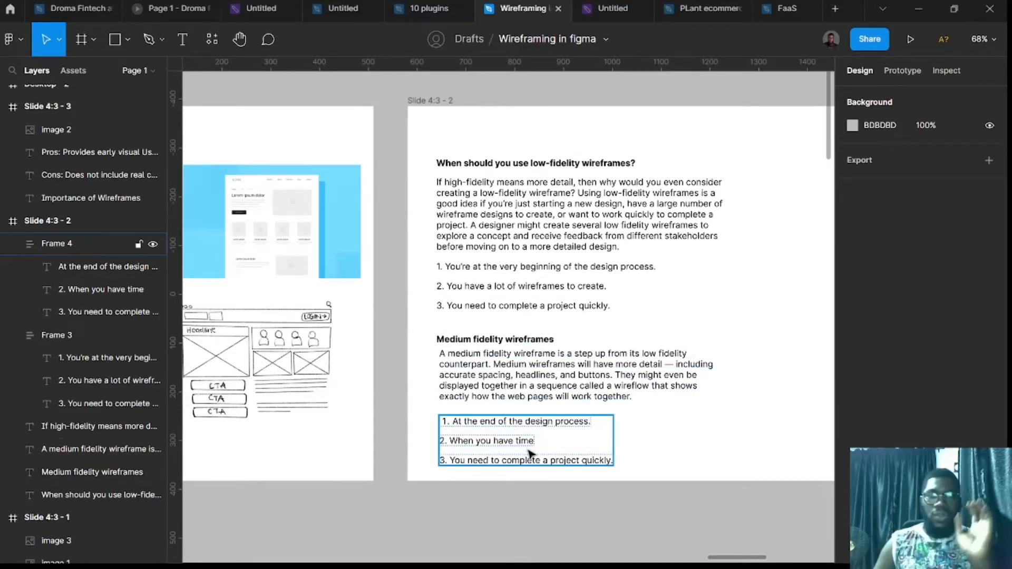
- Add a 1440 × 1024 Desktop frame and place it beside the hand-drawn wireframe, level with the sketch's header bar
scroll(535, 445, "down", 5)
scroll(426, 464, "down", 4)
scroll(425, 464, "down", 10)
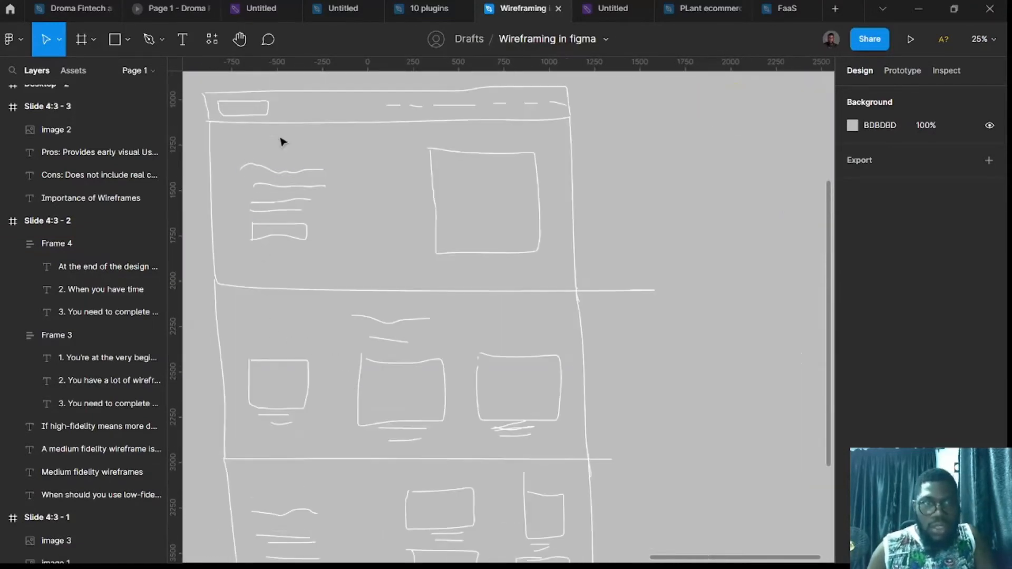
scroll(466, 145, "down", 2)
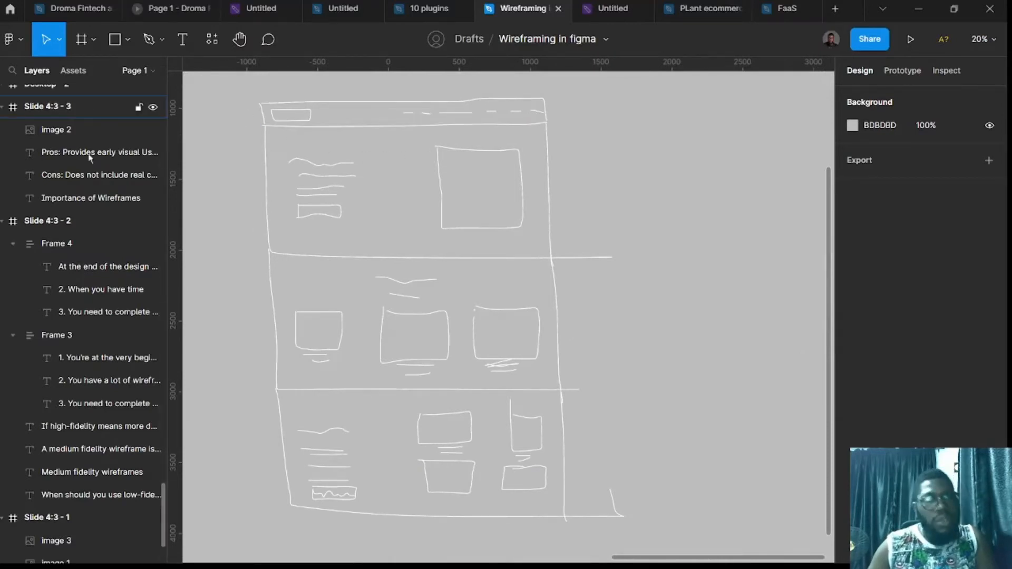
left_click(80, 43)
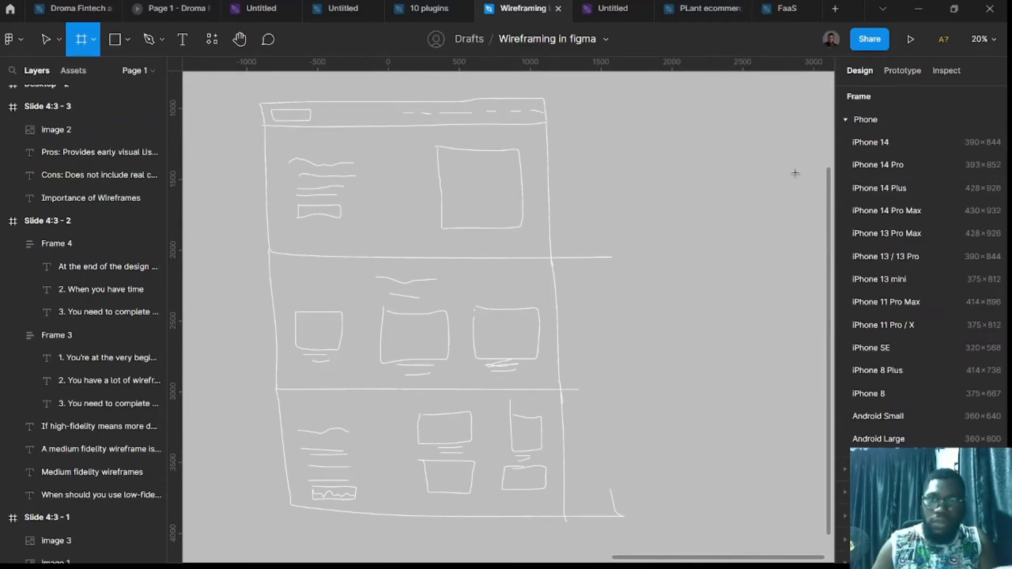
left_click(846, 119)
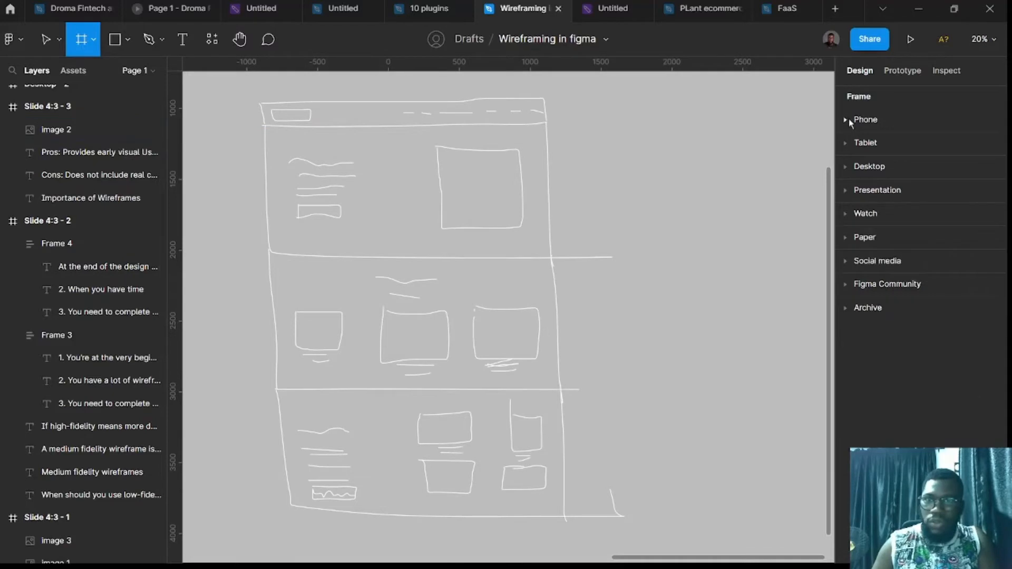
left_click(860, 168)
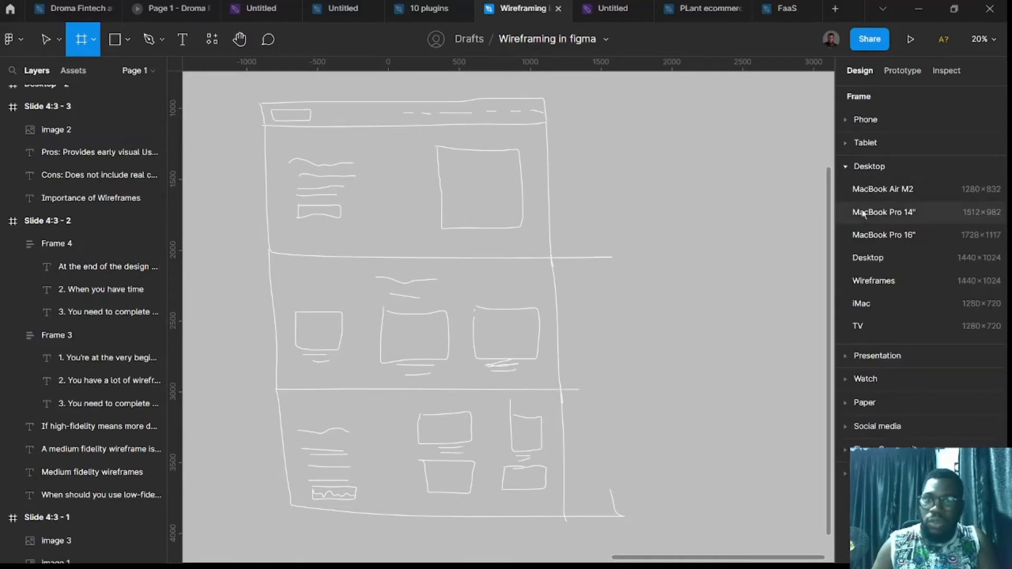
left_click(868, 259)
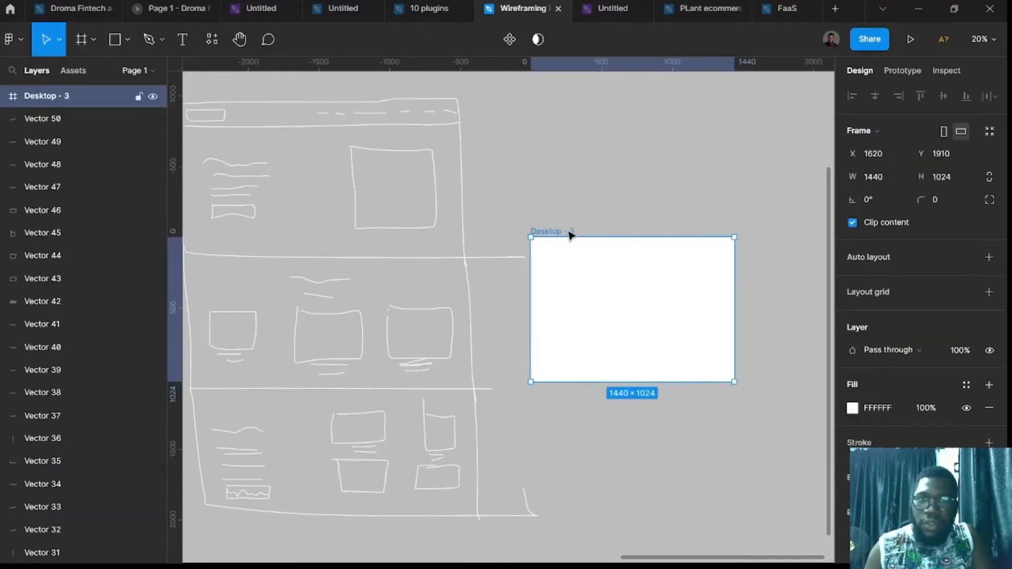
left_click_drag(569, 232, 570, 96)
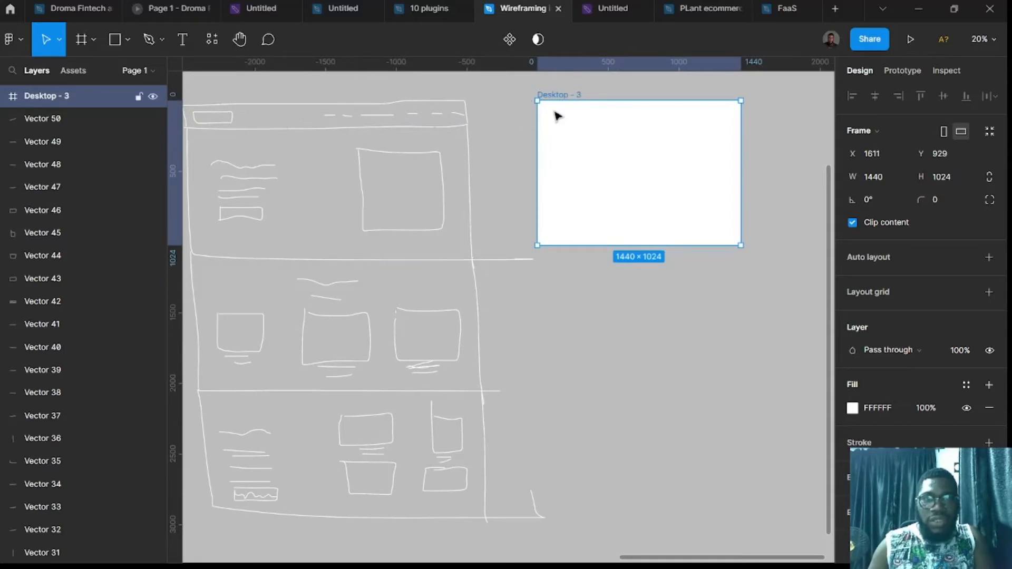
- Draw a 1440-wide header frame across the top of the desktop frame and set its height to 70
key("r")
key("f")
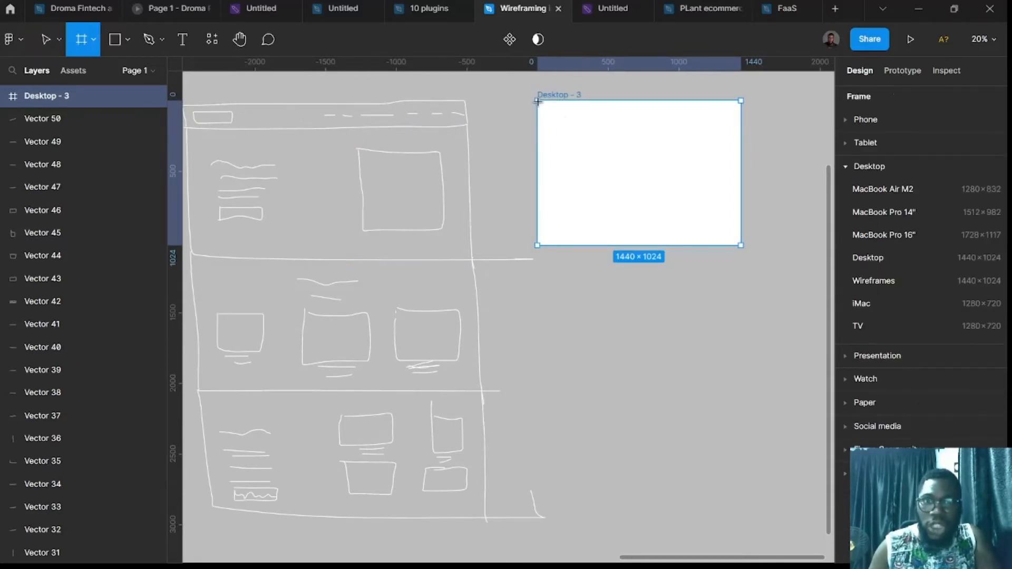
left_click_drag(538, 101, 743, 125)
scroll(743, 124, "up", 5)
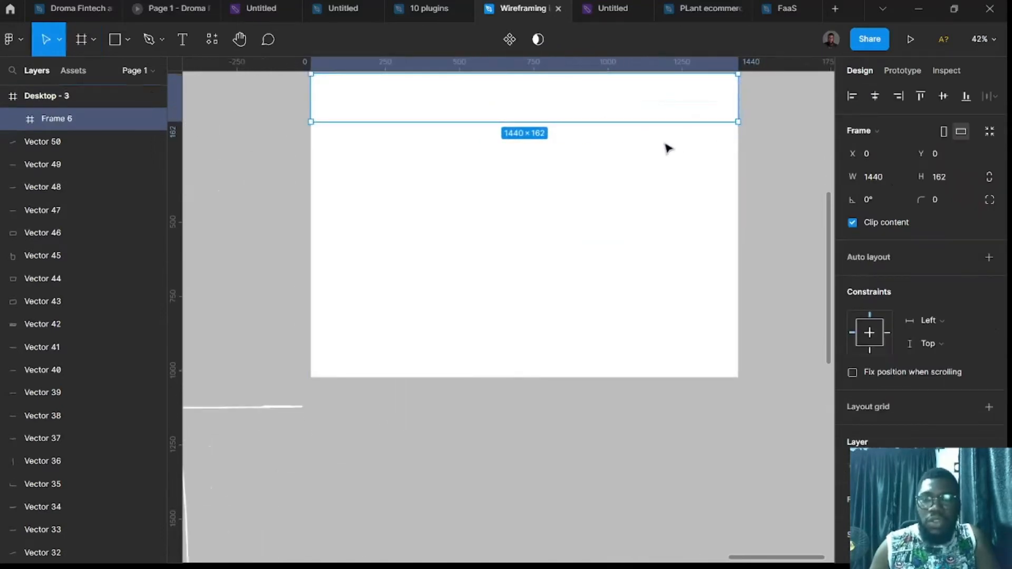
scroll(666, 149, "up", 5)
left_click(942, 178)
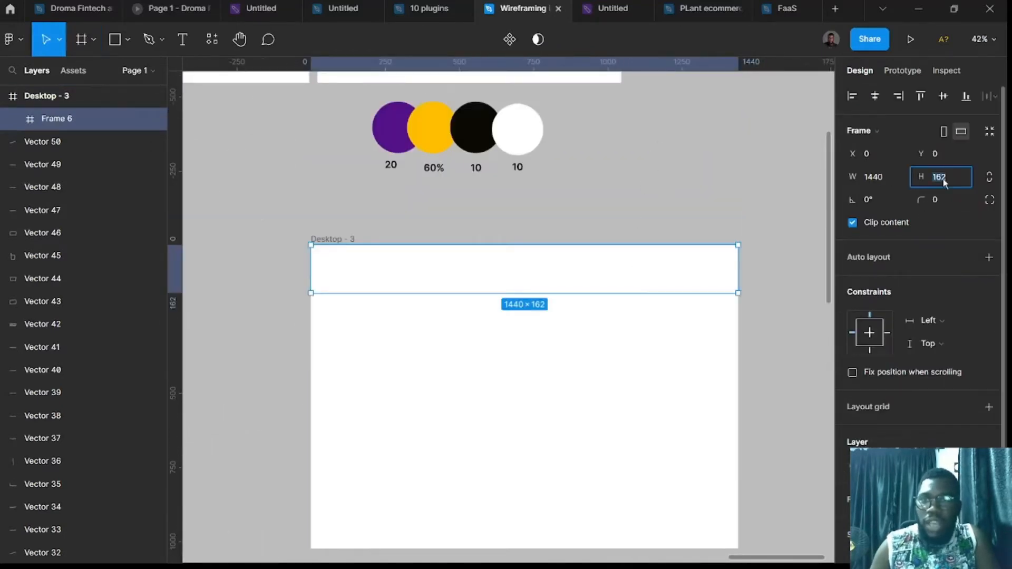
key("Return")
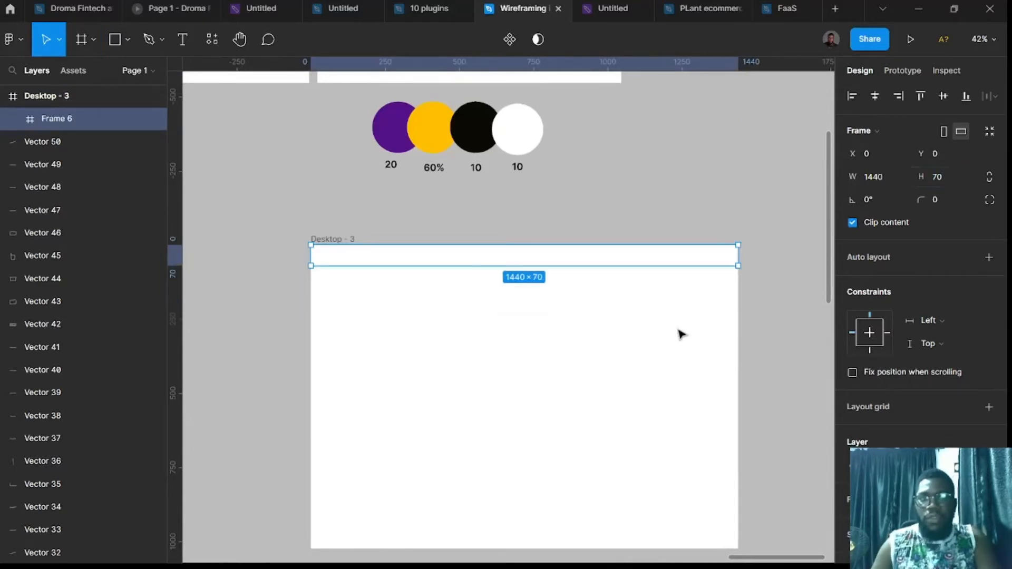
- Fill the header frame with the grey document colour 9D9D9D and deselect it
scroll(743, 334, "down", 2)
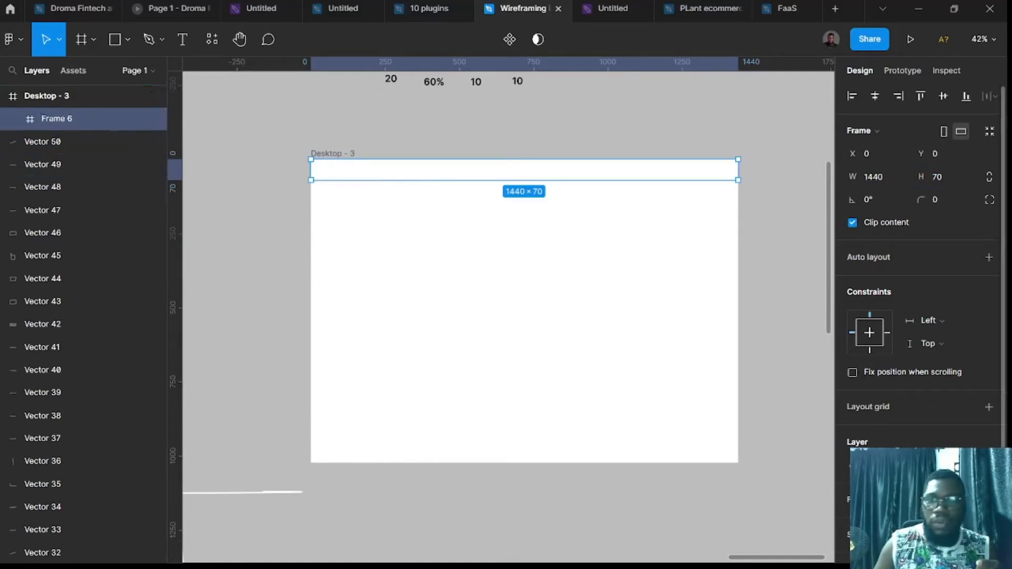
left_click(988, 499)
left_click(849, 522)
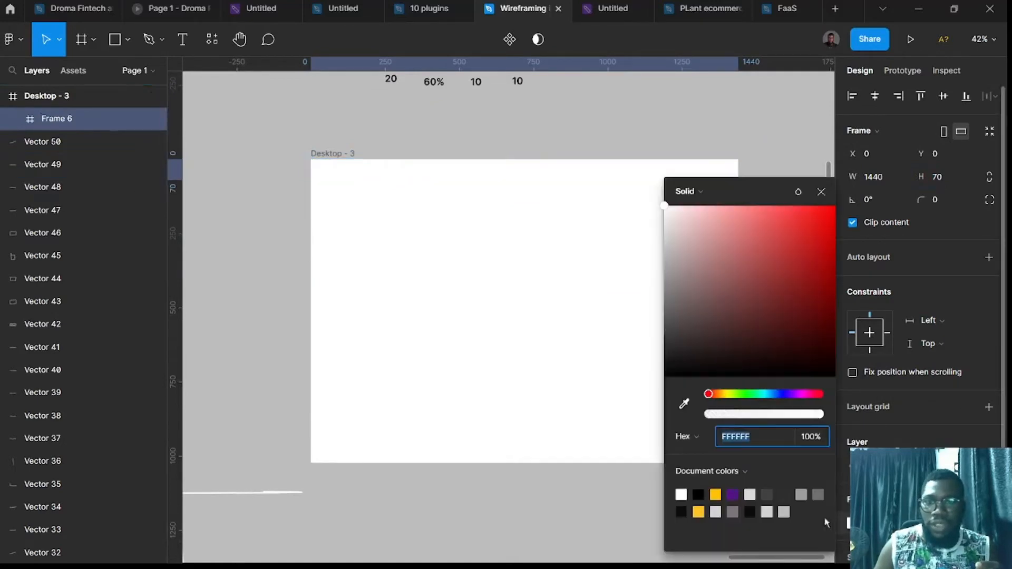
left_click(818, 495)
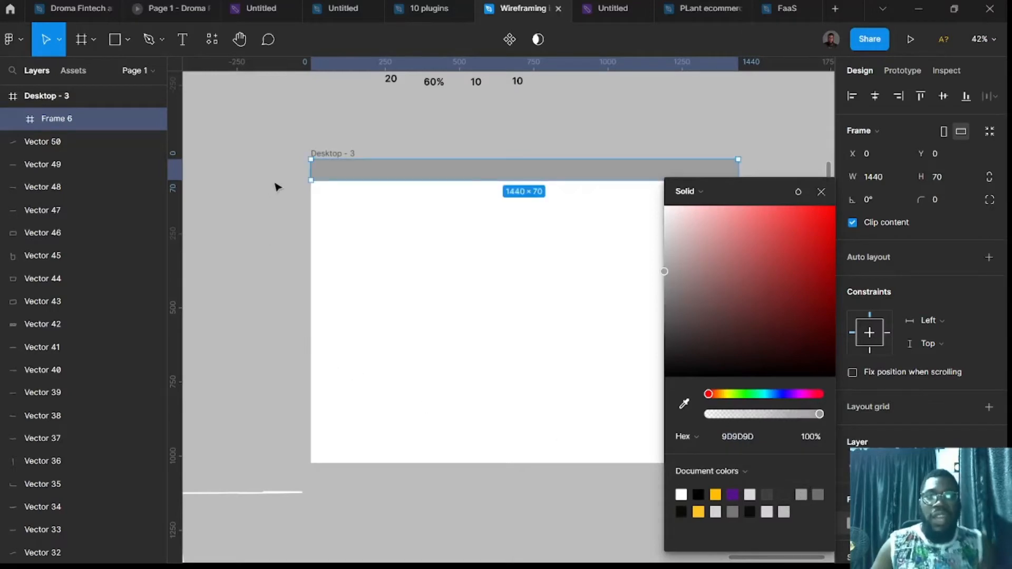
left_click(362, 139)
- Add a text layer reading "Logo" on the canvas just above the desktop frame
scroll(382, 217, "up", 3)
key("t")
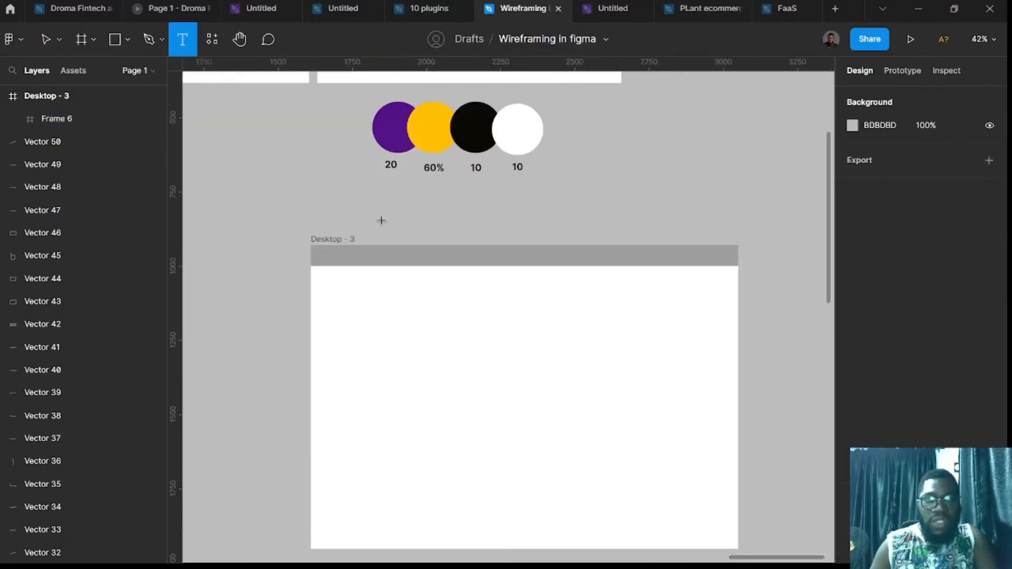
left_click(380, 218)
type("Logo")
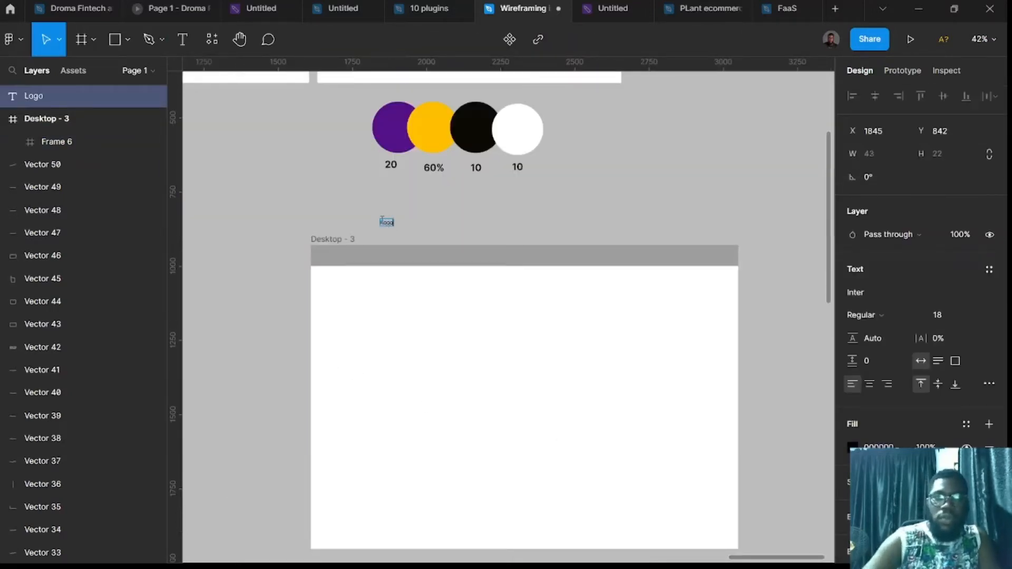
key("Escape")
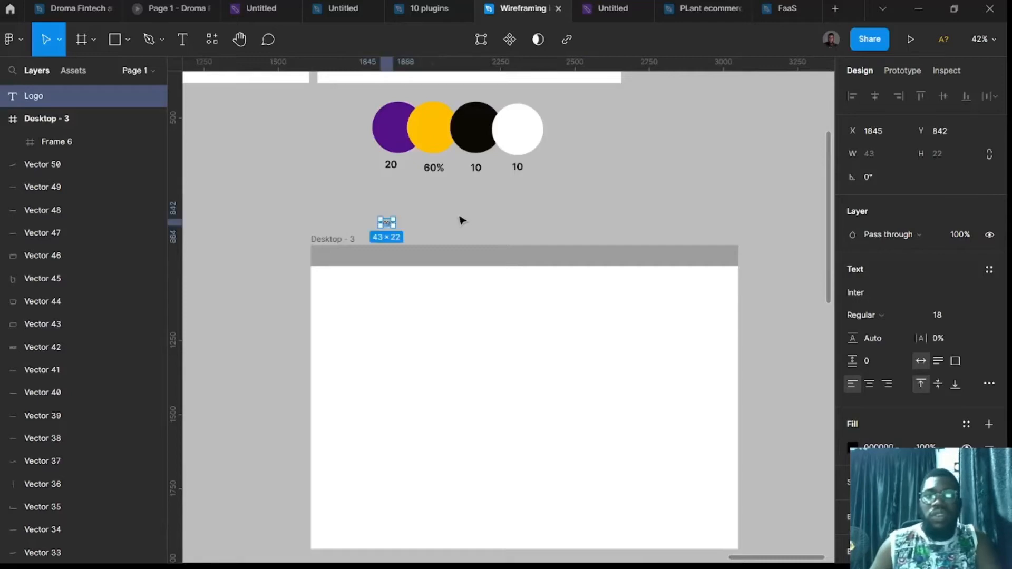
- Set the Logo text to size 24 and Medium weight, and move it into the left part of the grey header
left_click(952, 322)
type("2")
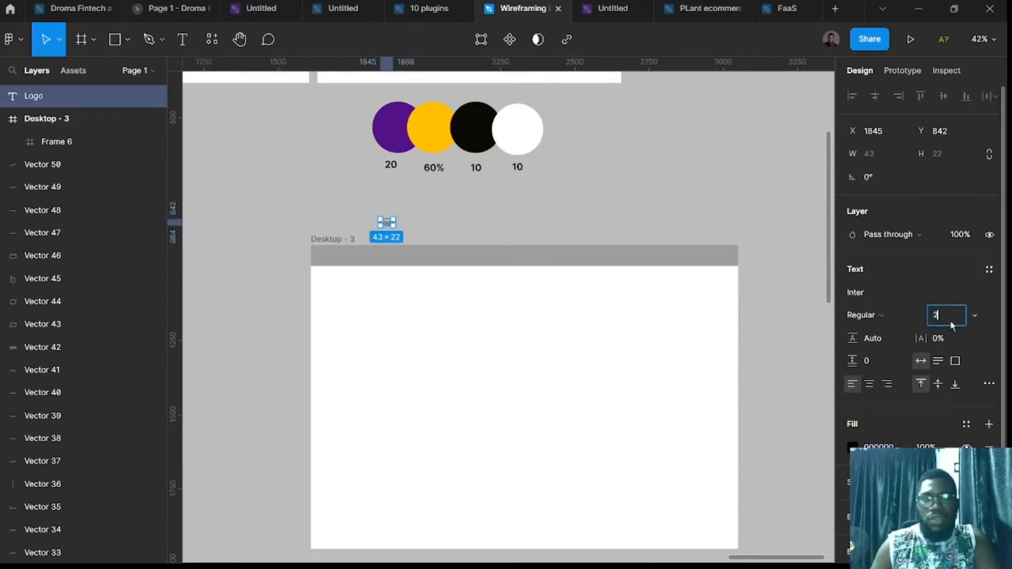
type("4")
key("Return")
left_click(883, 316)
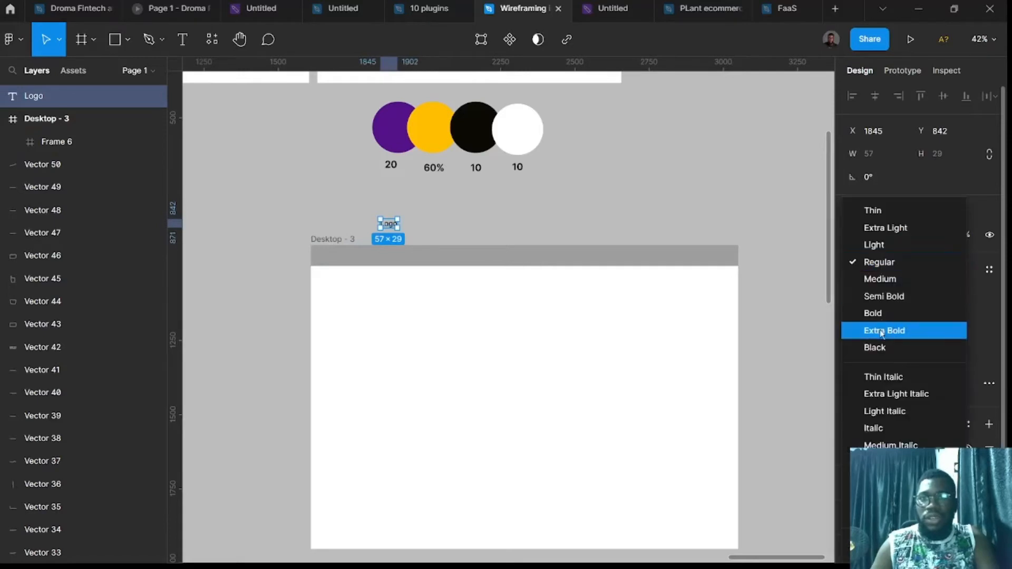
left_click(875, 279)
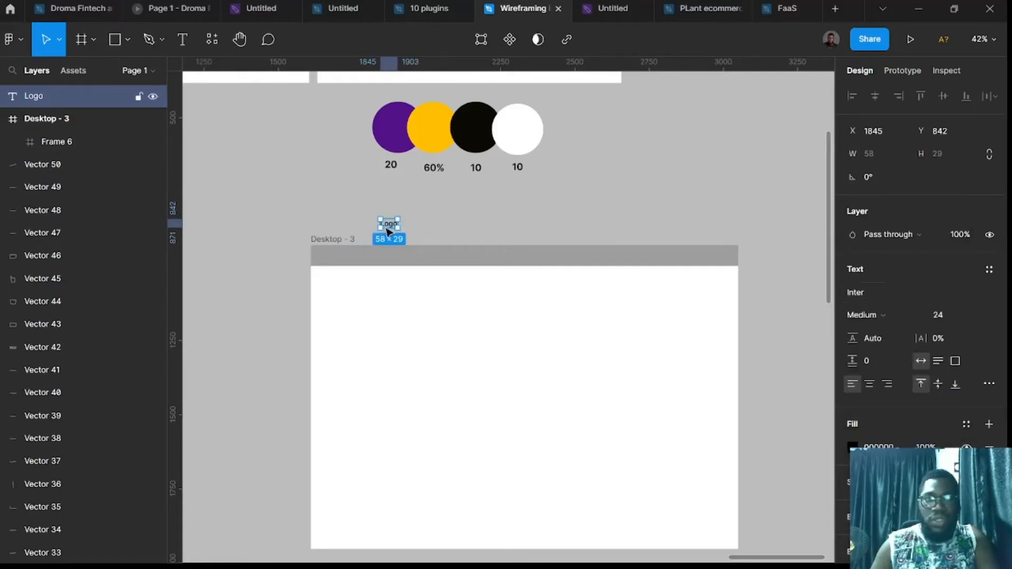
left_click_drag(389, 225, 352, 258)
- Add a layout grid to the Desktop - 3 frame and turn it into 12 columns
left_click(346, 296)
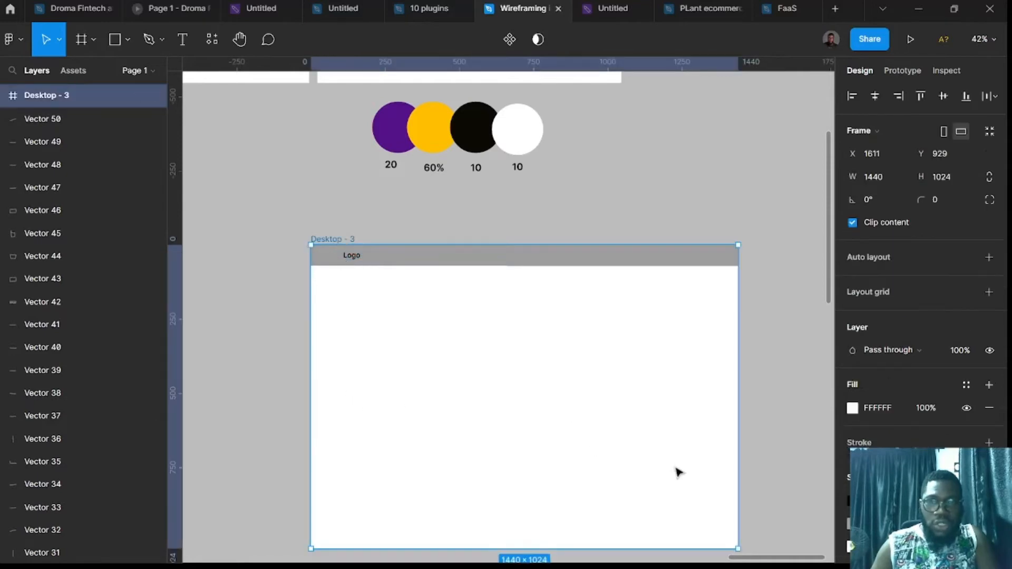
left_click(887, 294)
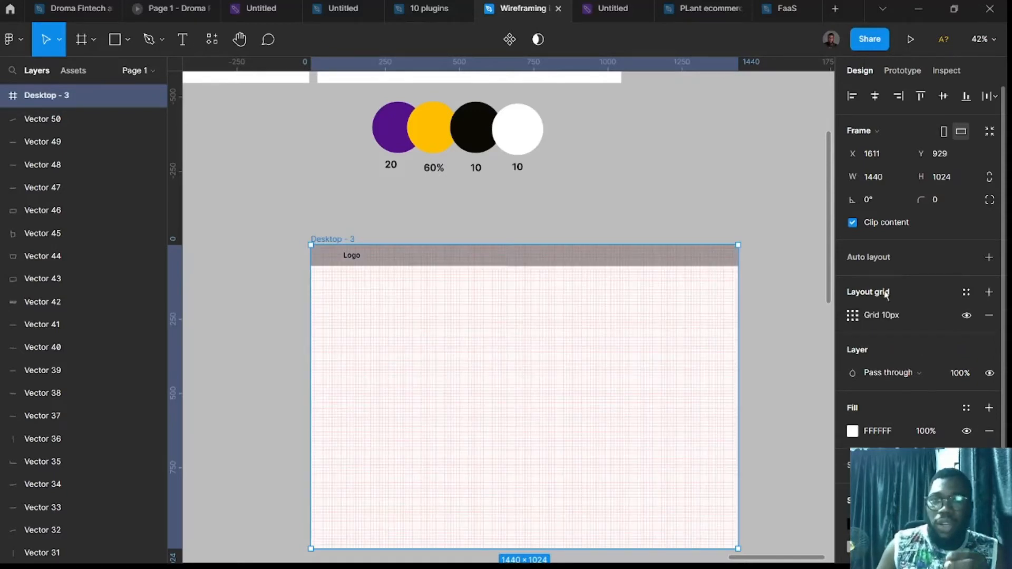
left_click(852, 318)
left_click(699, 324)
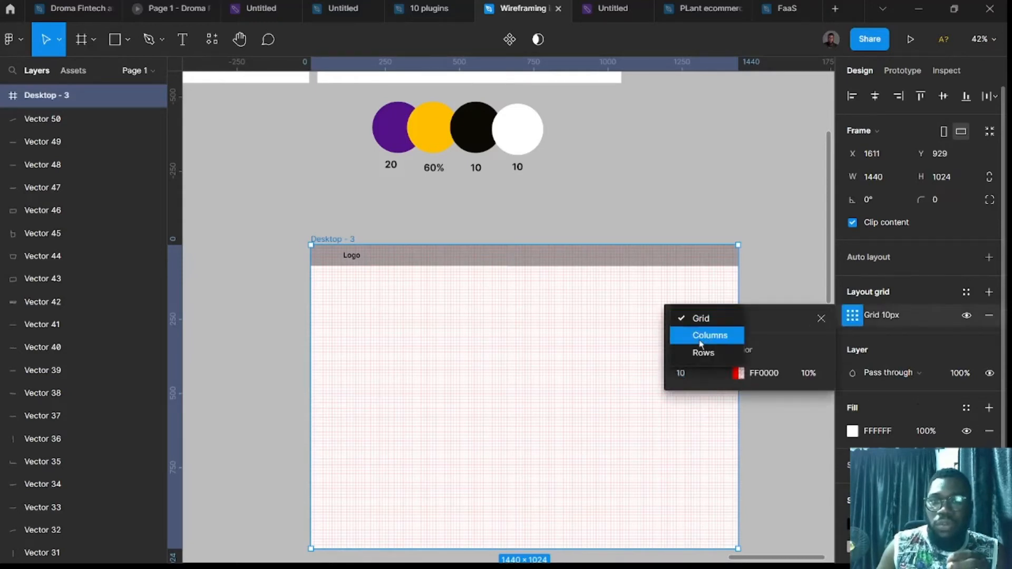
left_click(701, 335)
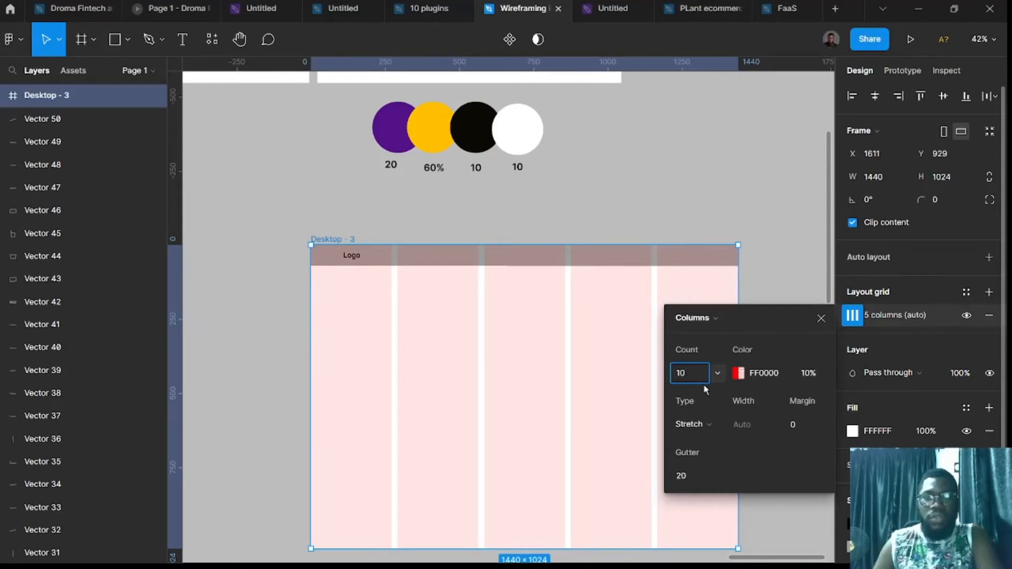
key("BackSpace")
key("Return")
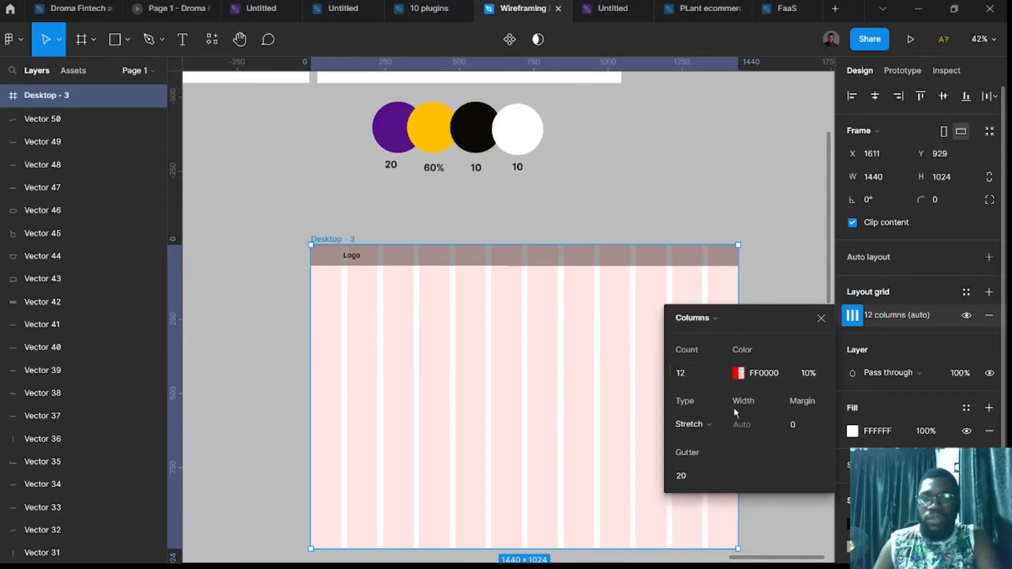
- Set the column grid's margin to 120 and its gutter to 24
left_click(816, 431)
type("100")
key("Return")
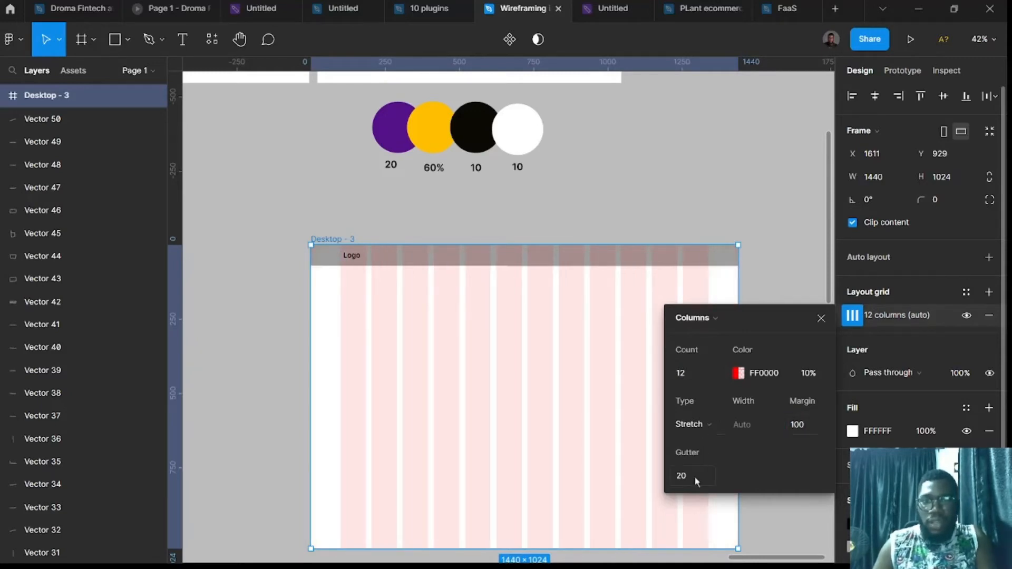
left_click(796, 428)
type("120")
key("Return")
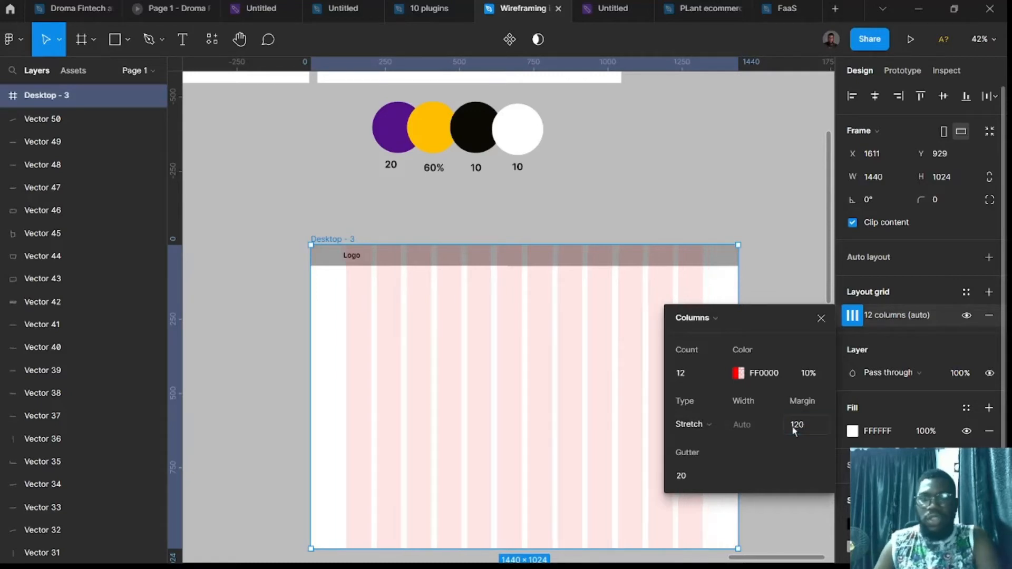
left_click(685, 484)
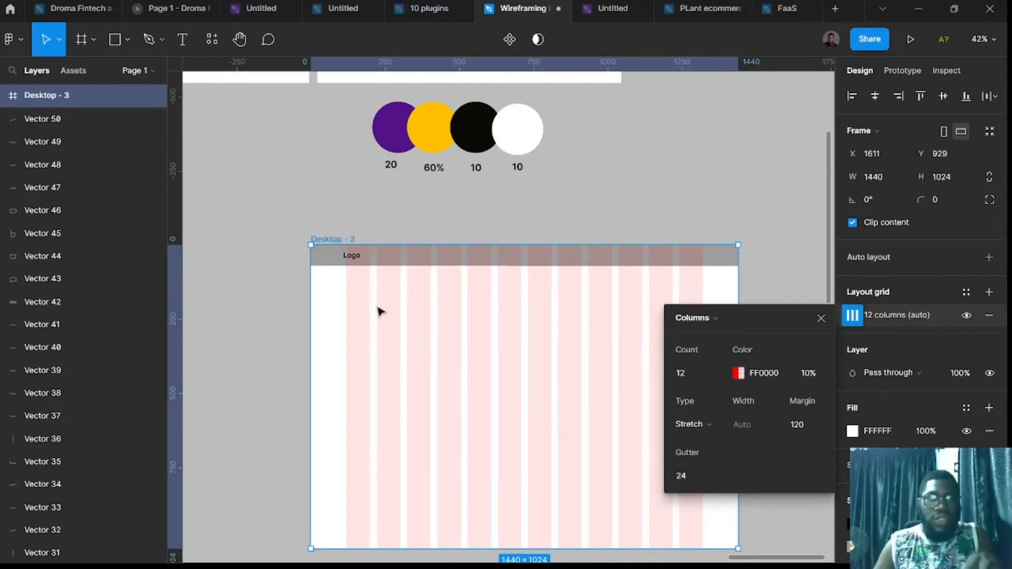
- Shift the header's Logo text to the start of the first grid column, at X 121
left_click(357, 258)
left_click(356, 258)
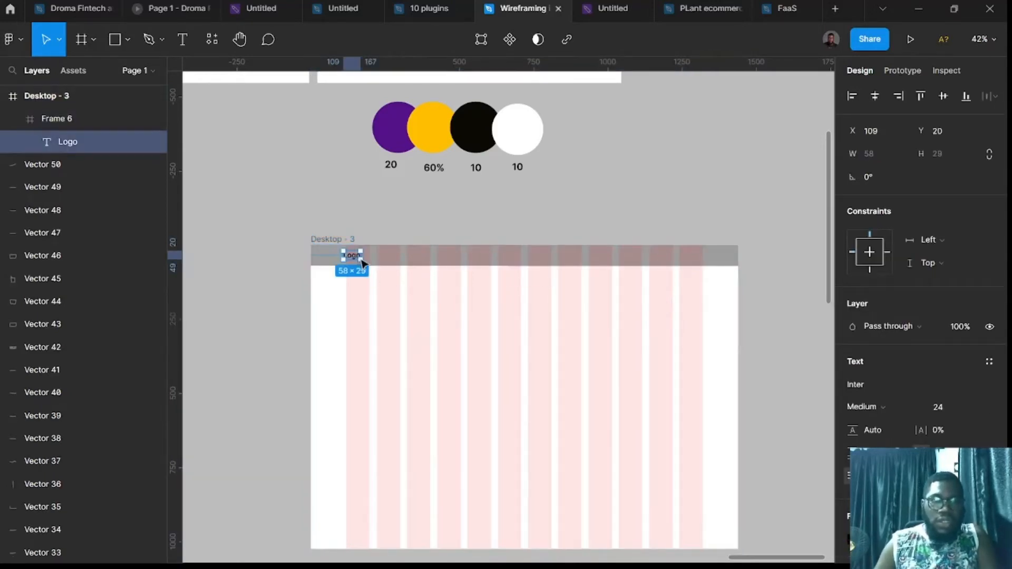
left_click_drag(358, 262, 366, 265)
- Move the finished Desktop - 2 wireframe next to the Desktop - 3 frame, level with its top edge
scroll(424, 339, "down", 5)
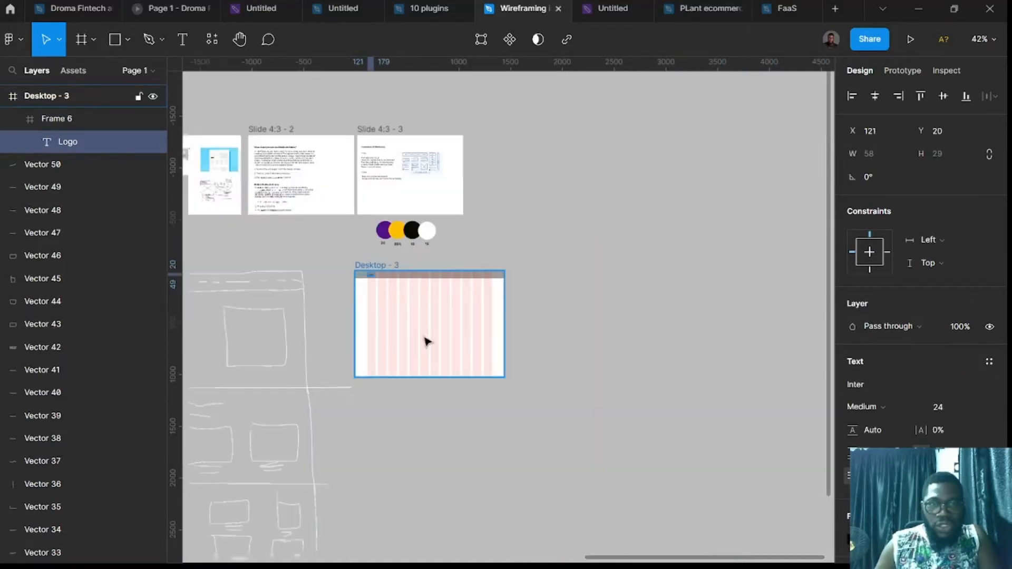
left_click(495, 480)
scroll(494, 480, "down", 3)
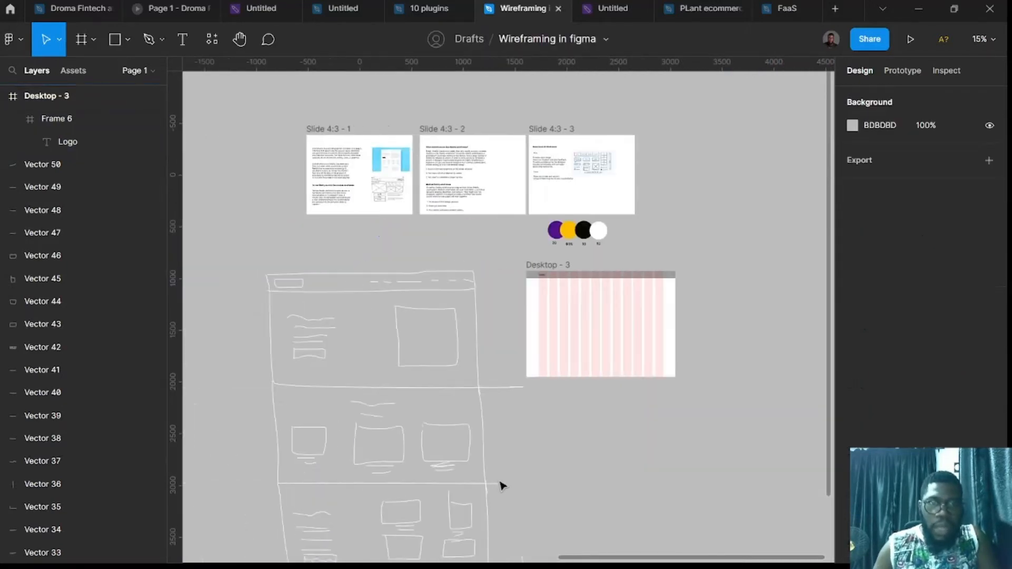
scroll(508, 481, "down", 2)
scroll(379, 463, "left", 5)
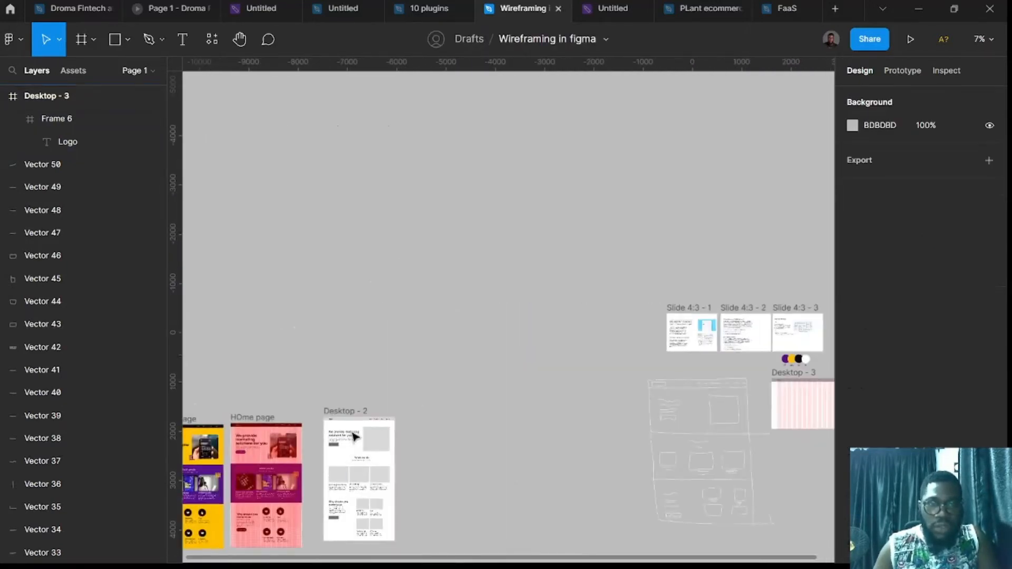
left_click_drag(380, 464, 530, 372)
scroll(468, 469, "up", 3)
scroll(468, 469, "up", 3)
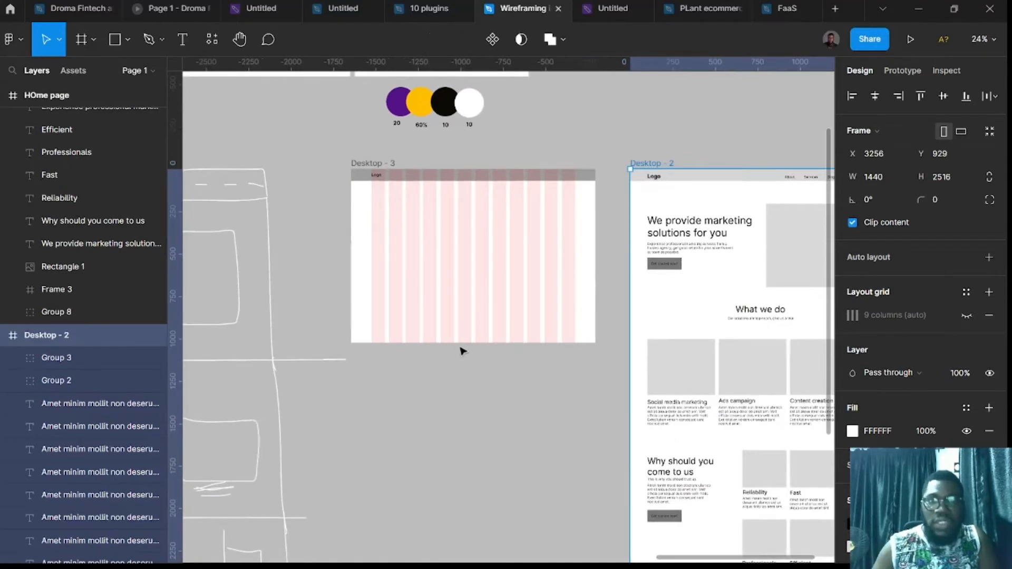
- Copy the About, Services, Blog and Contact links group from the Desktop - 2 header into the Desktop - 3 header, ending at the last column
scroll(497, 208, "right", 2)
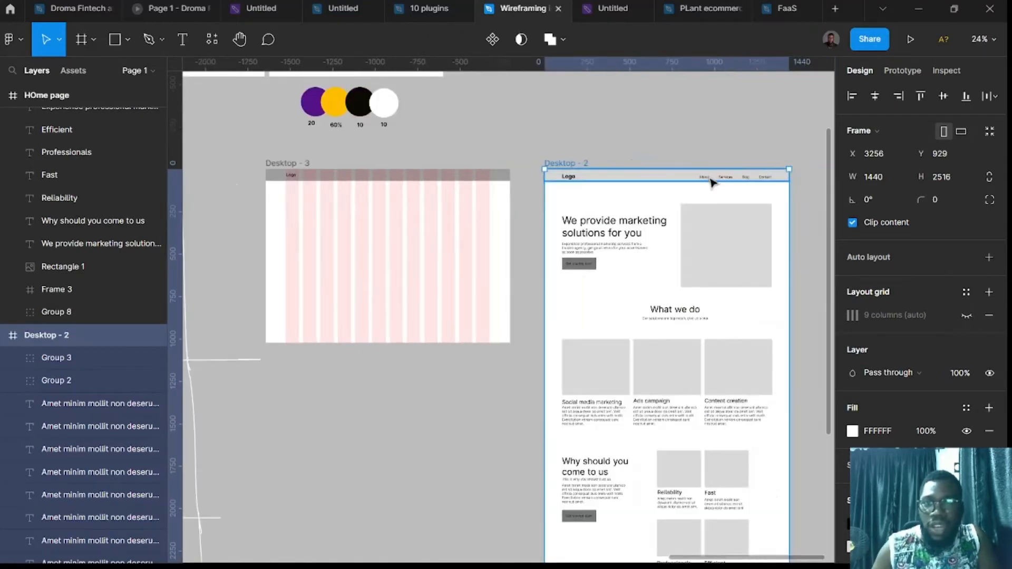
scroll(459, 224, "left", 2)
scroll(458, 224, "left", 2)
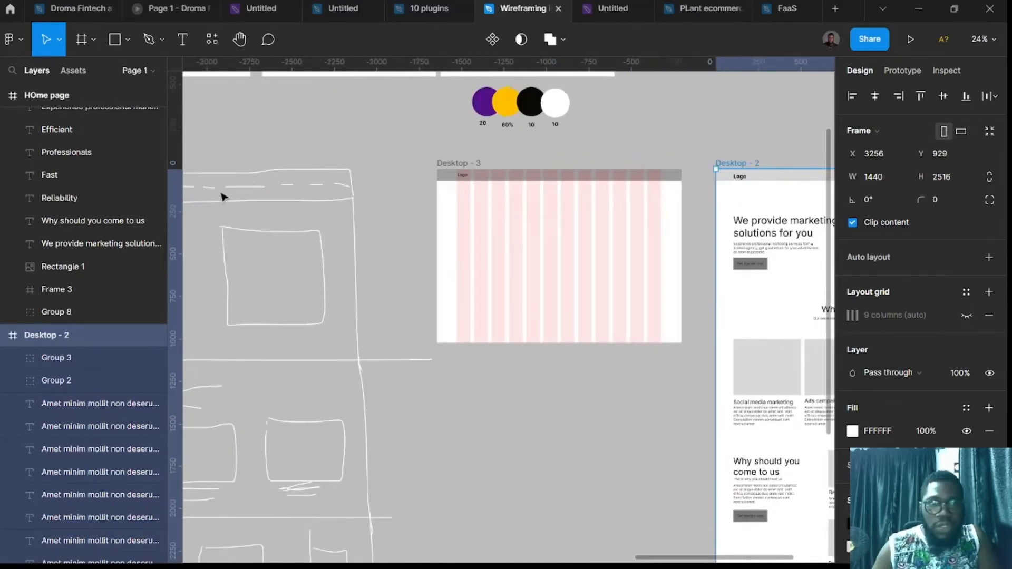
scroll(252, 196, "left", 4)
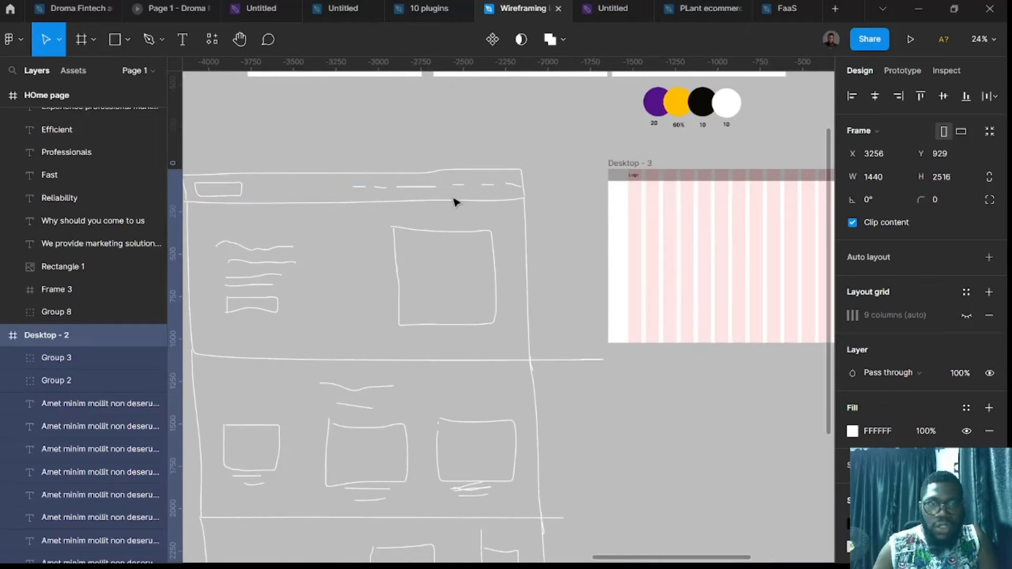
scroll(454, 201, "right", 8)
left_click(719, 178)
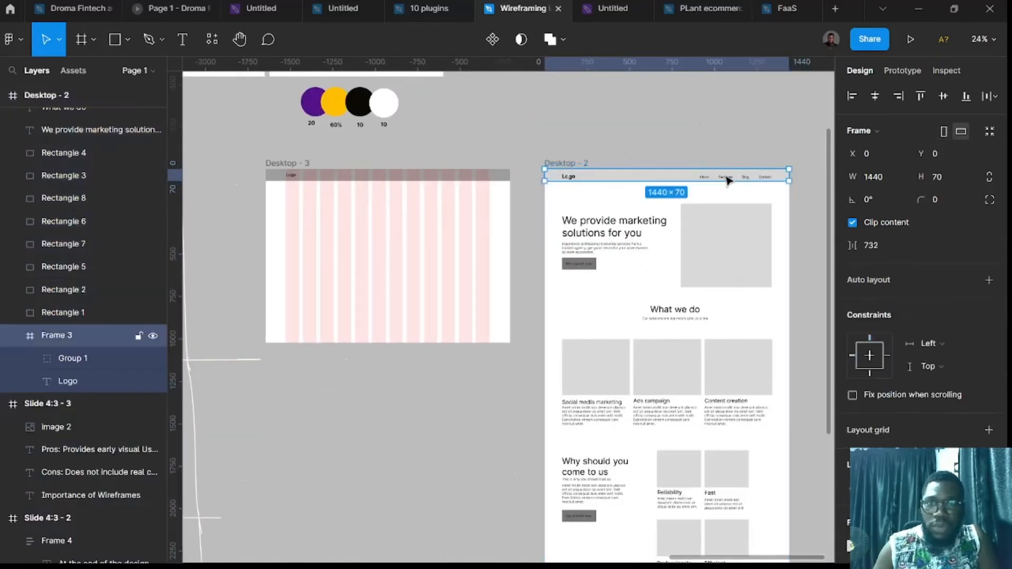
left_click(725, 176)
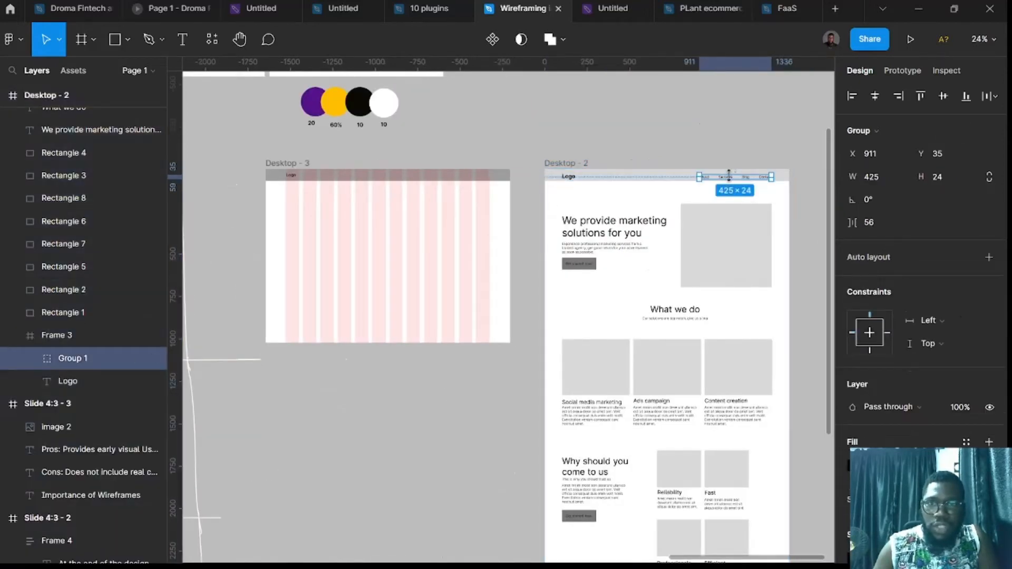
scroll(728, 177, "up", 5)
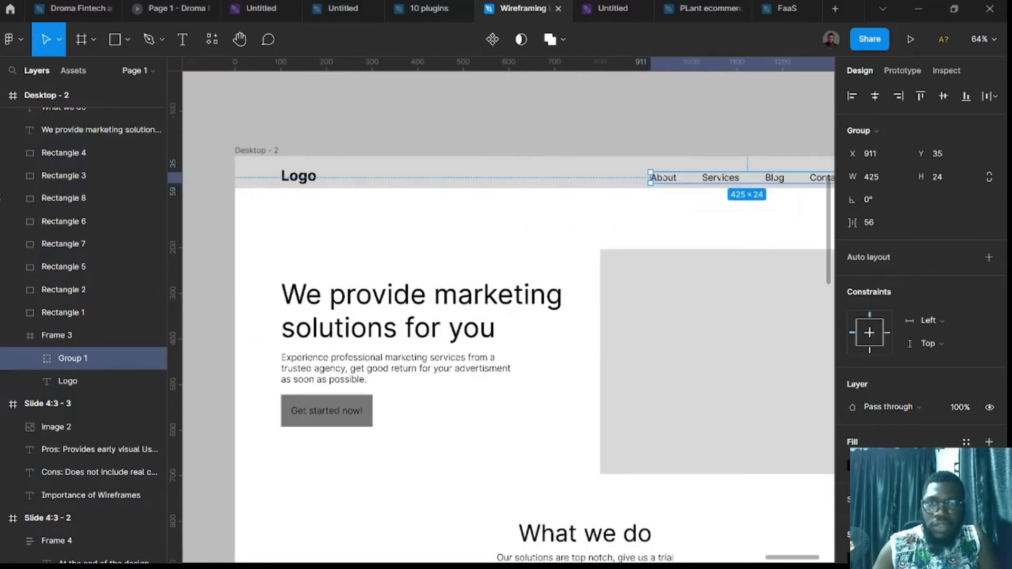
left_click_drag(730, 180, 24, 206)
key("ctrl+z")
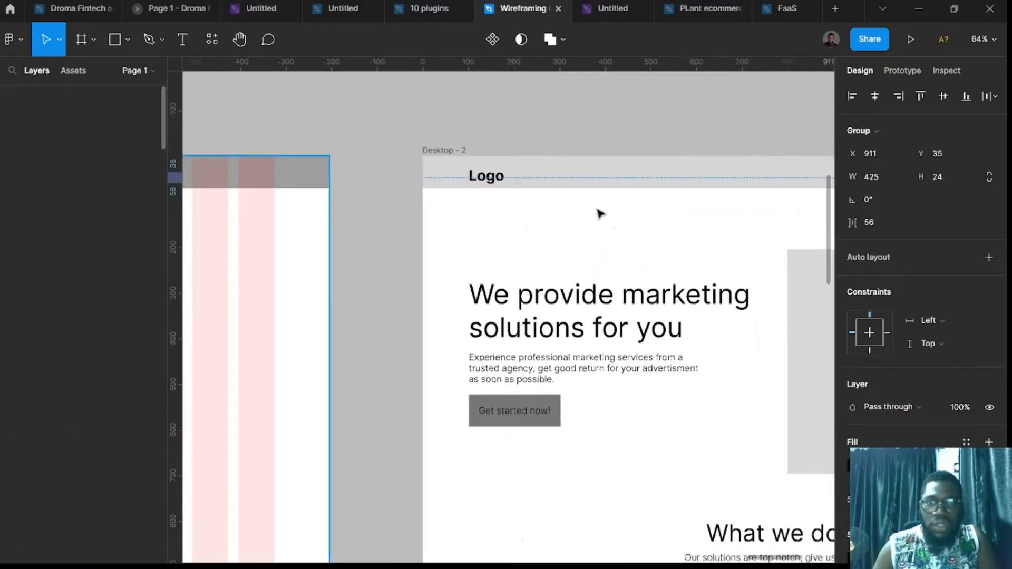
scroll(621, 210, "down", 1)
scroll(625, 212, "down", 3)
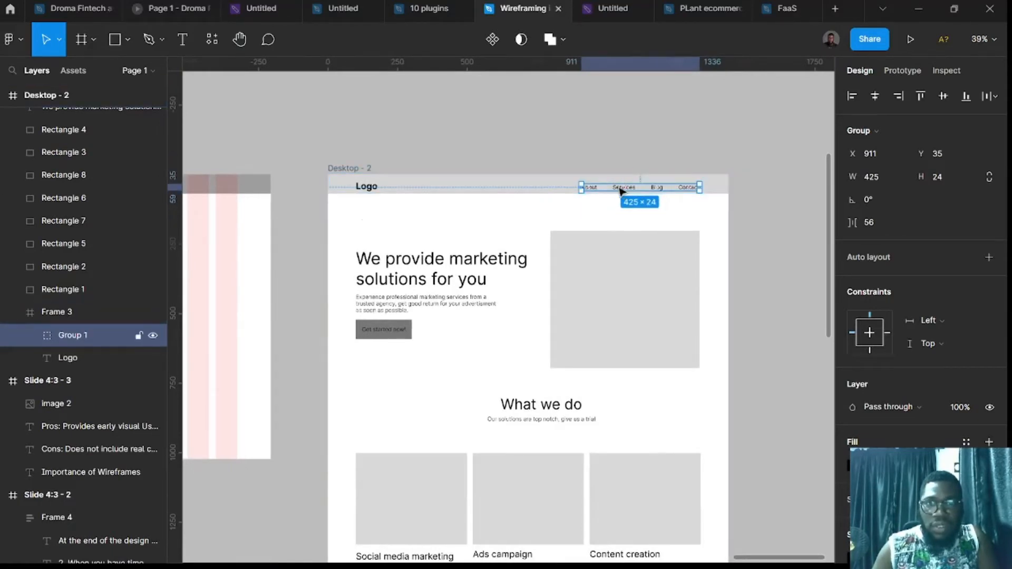
left_click_drag(621, 190, 376, 189)
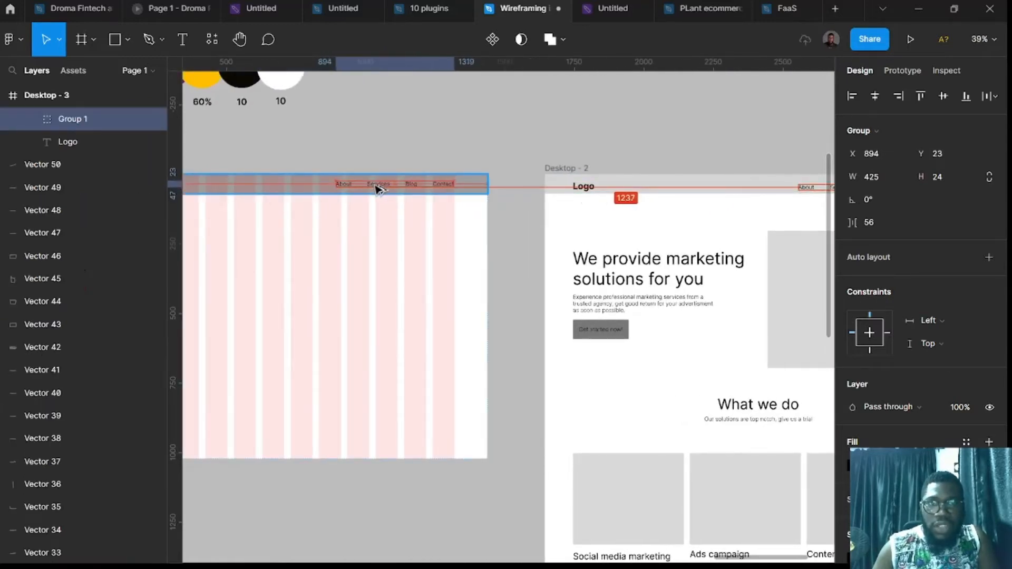
- Copy the heading "We provide marketing solutions for you" from Desktop - 2 into Desktop - 3, starting at the first column at X 120
scroll(475, 284, "right", 5)
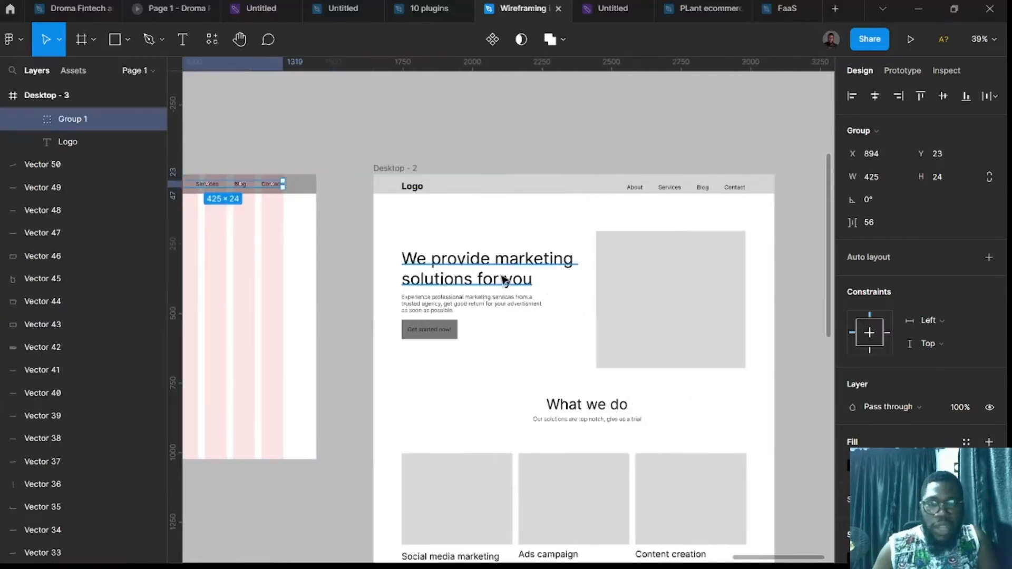
scroll(504, 280, "left", 15)
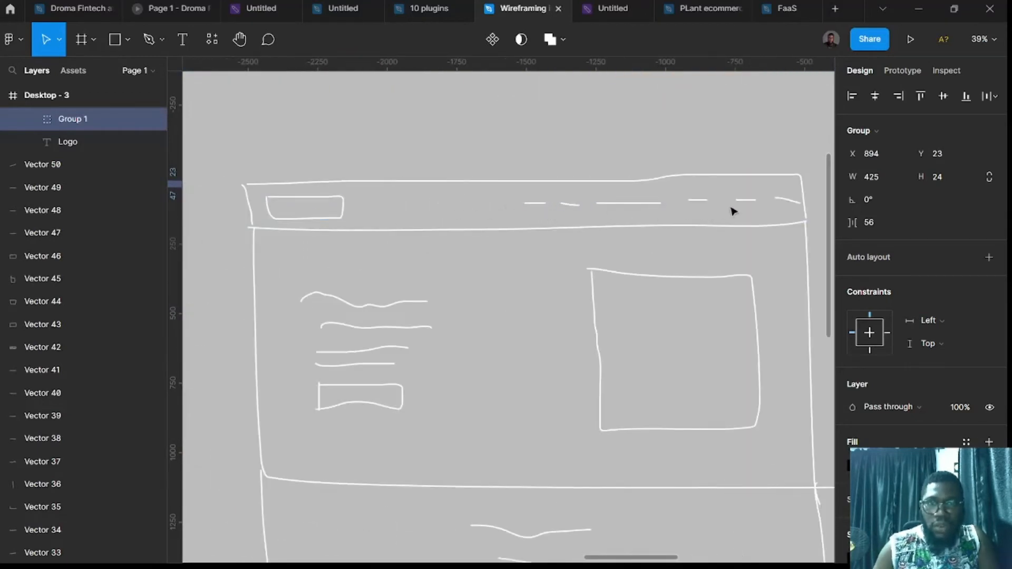
scroll(789, 216, "right", 7)
scroll(761, 216, "right", 3)
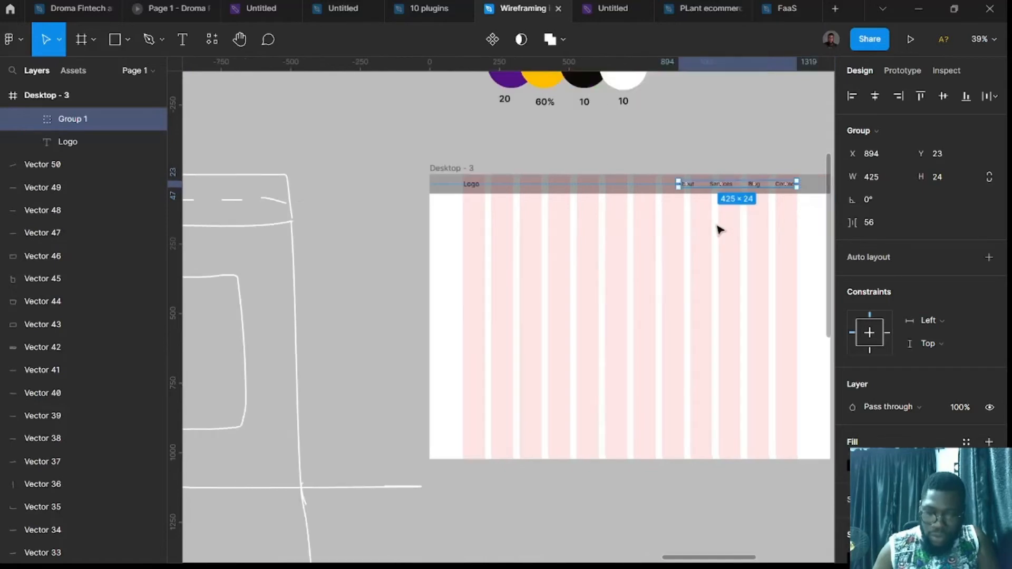
scroll(718, 235, "right", 6)
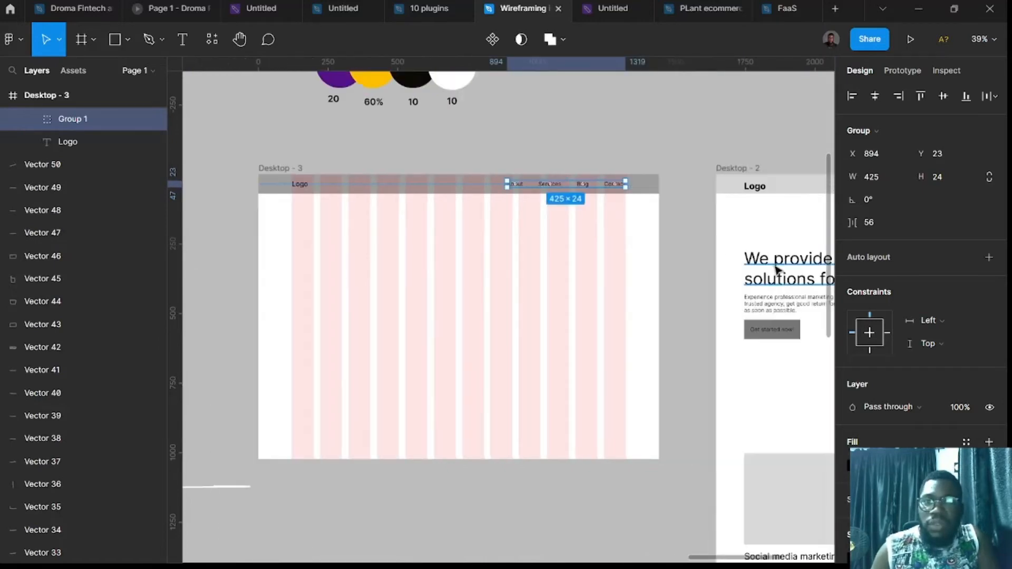
left_click(771, 273)
scroll(765, 274, "right", 6)
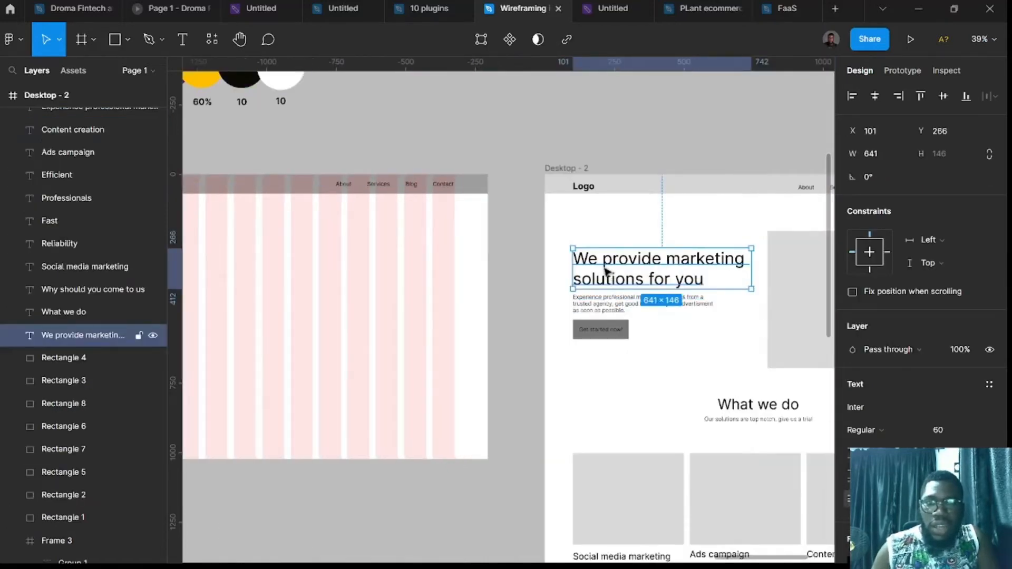
scroll(595, 269, "left", 20)
scroll(281, 314, "left", 3)
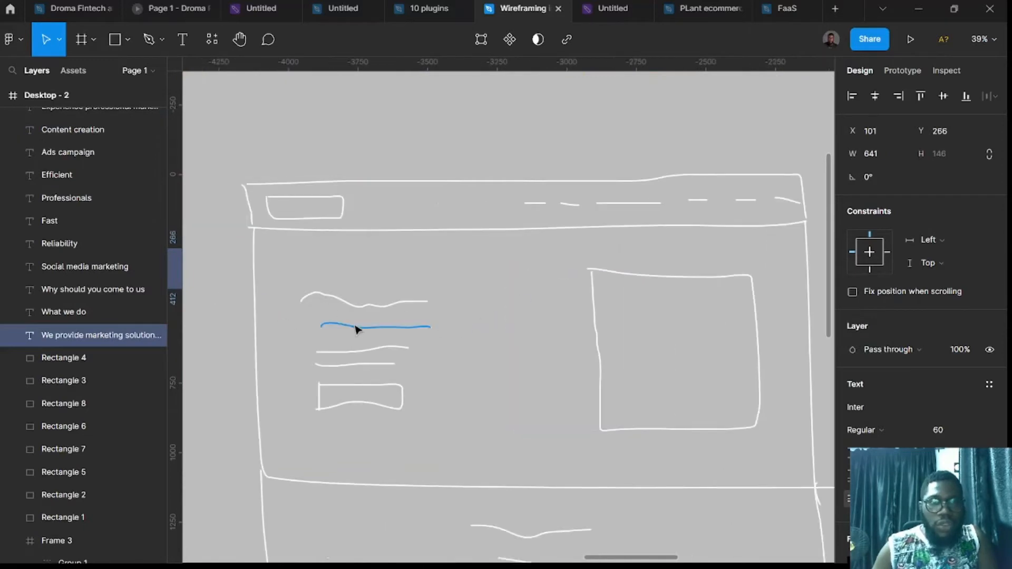
scroll(330, 406, "right", 20)
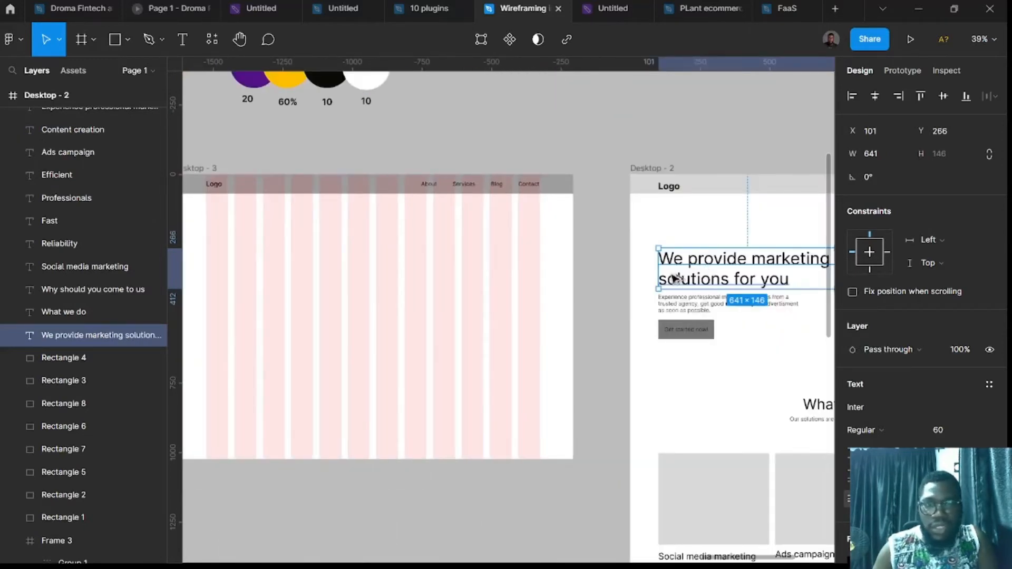
left_click_drag(676, 278, 256, 277)
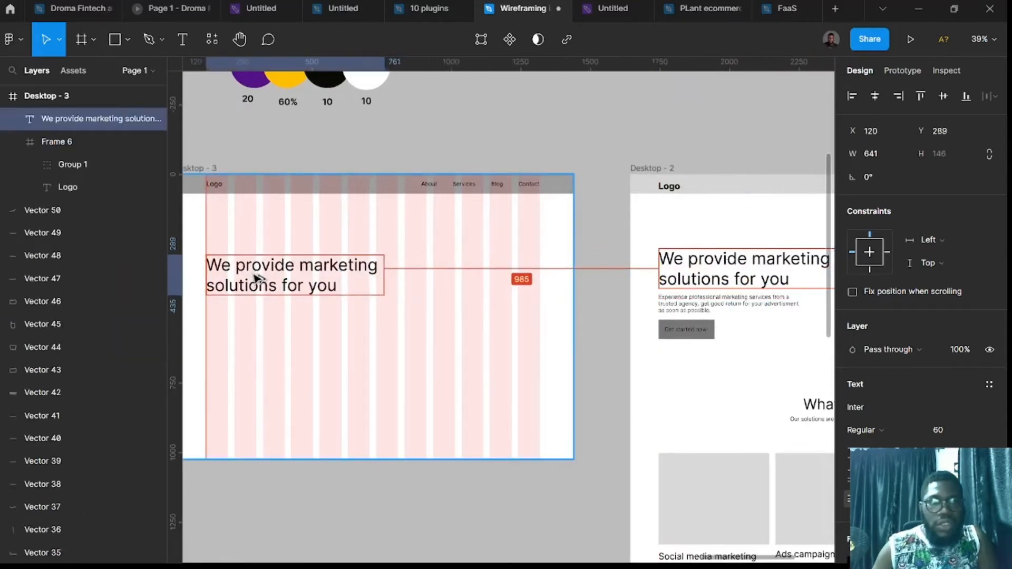
- Select the four colour palette circles and their percentage labels above the Desktop - 3 frame
scroll(258, 278, "up", 3)
scroll(266, 286, "left", 3)
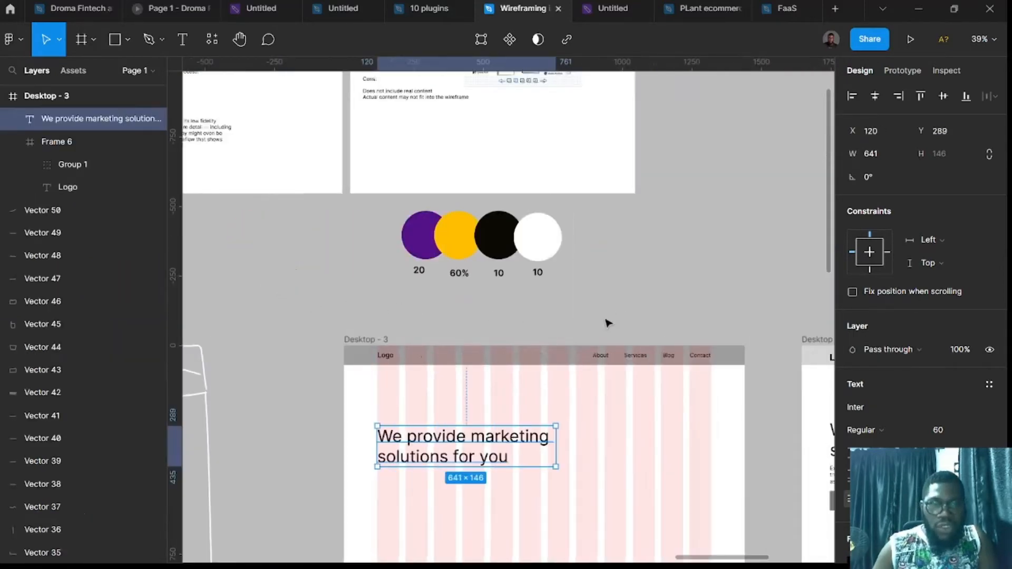
left_click_drag(627, 295, 379, 211)
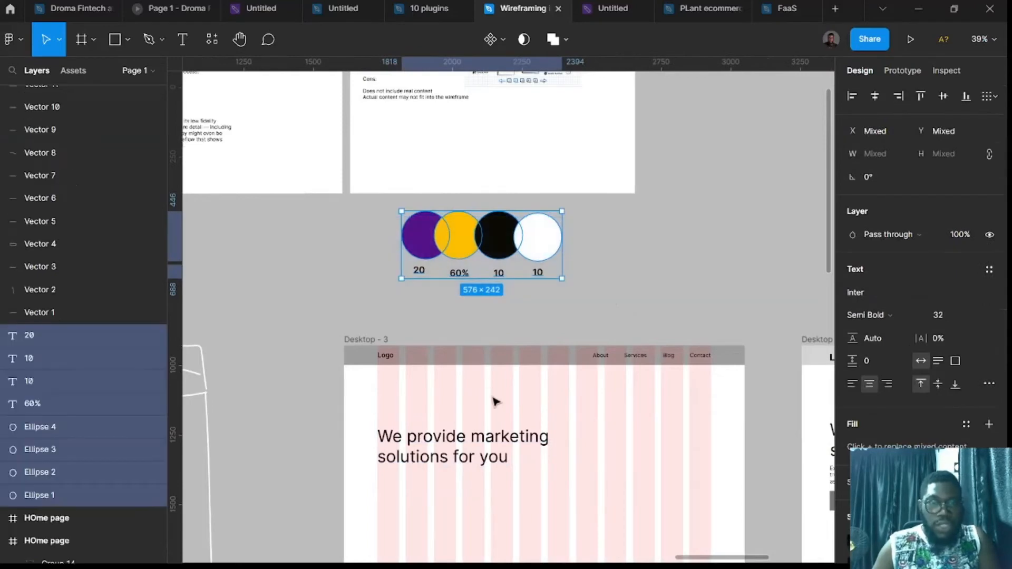
- Copy the "Experience professional marketing services" paragraph from Desktop - 2 to below the heading in Desktop - 3, at X 121, Y 476
scroll(550, 379, "down", 5)
scroll(553, 387, "right", 5)
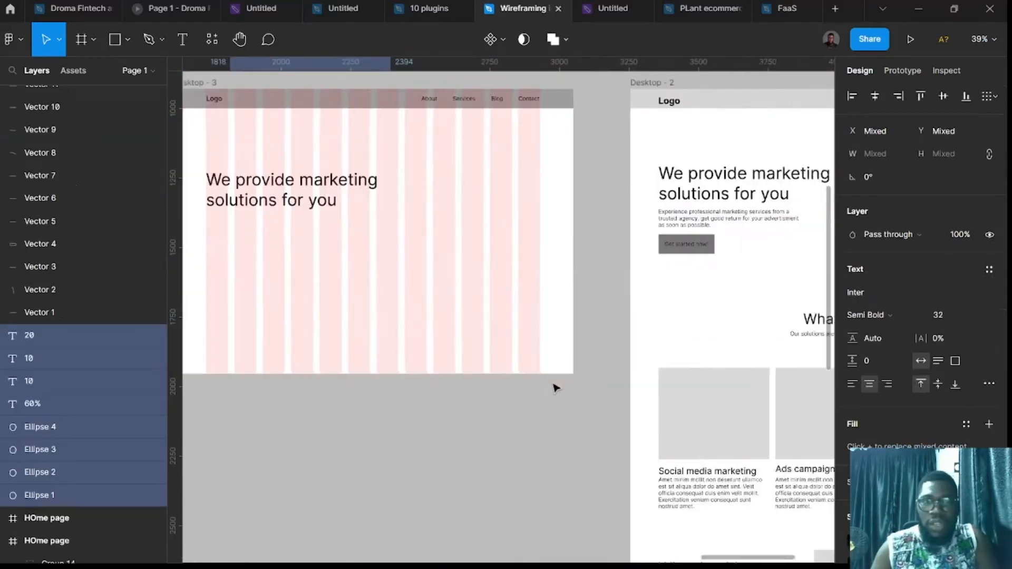
left_click(622, 226)
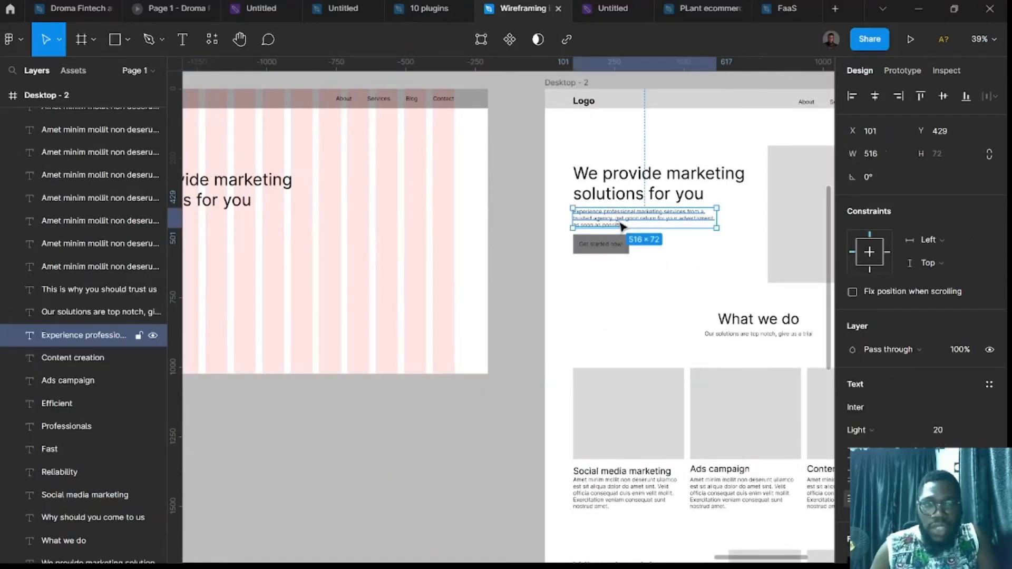
left_click_drag(621, 225, 286, 239)
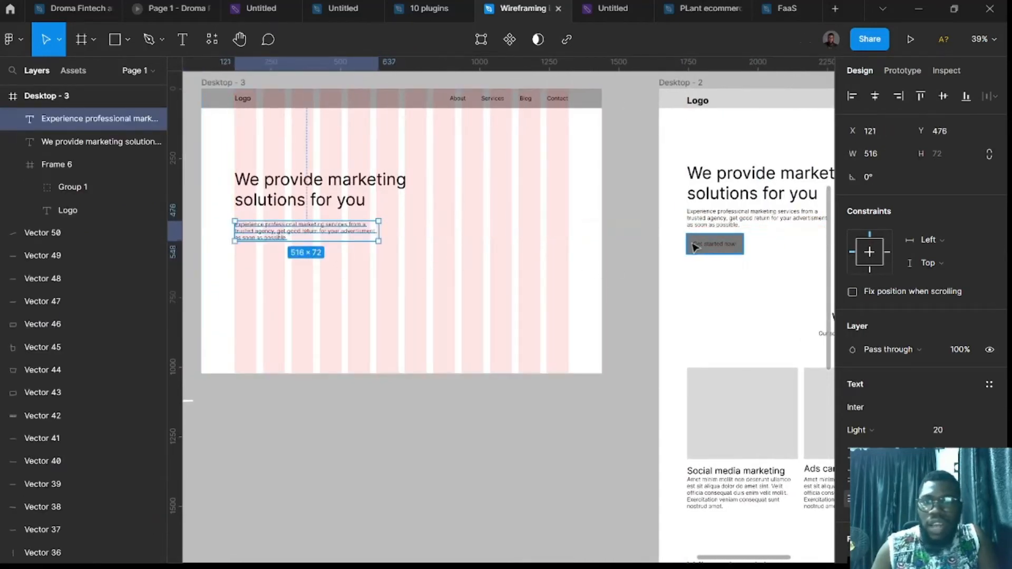
- Copy the "Get started now!" button from Desktop - 2 to below the paragraph in Desktop - 3, at X 120, Y 589
scroll(632, 262, "left", 10)
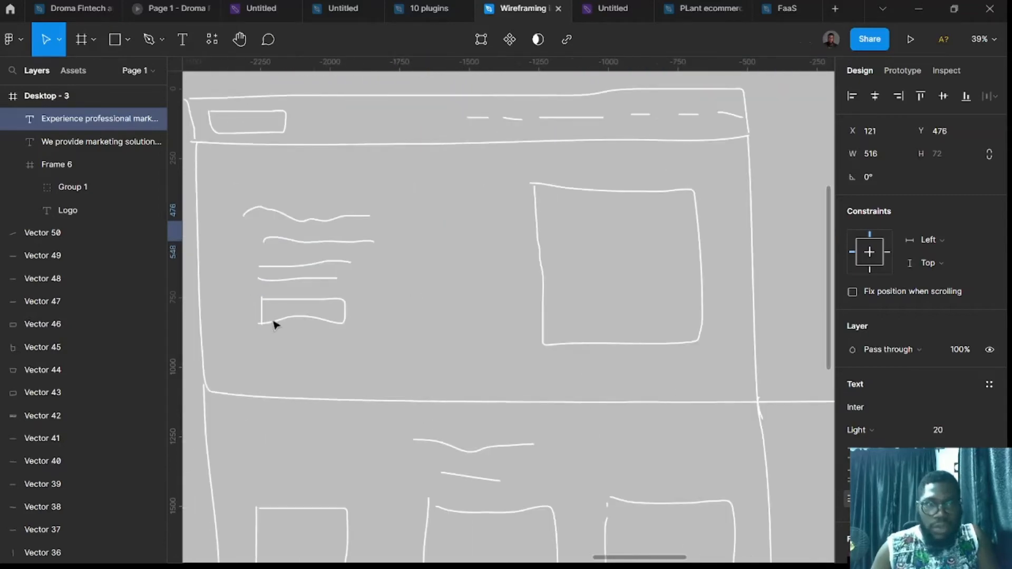
scroll(565, 361, "right", 10)
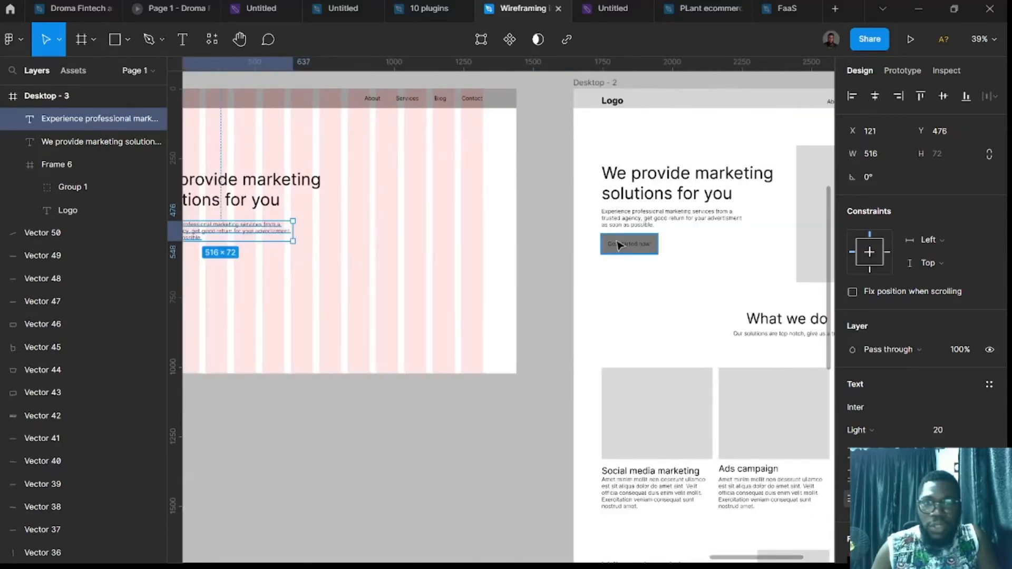
left_click(631, 250)
left_click_drag(632, 250, 379, 264)
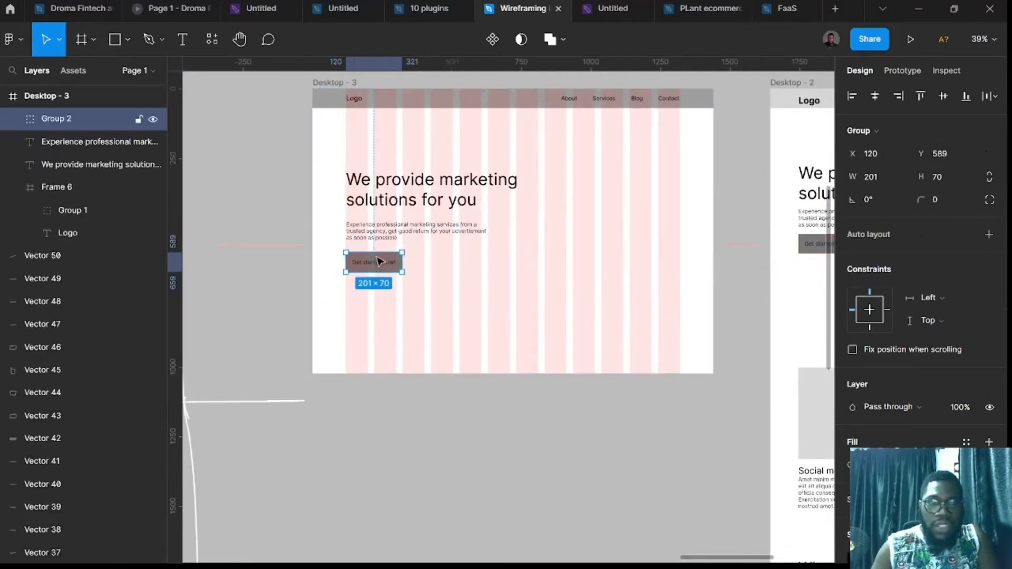
- Check the gap below the Desktop - 3 heading and move the paragraph to X 120, Y 447, leaving 12 px between them
scroll(385, 274, "up", 5)
scroll(410, 372, "up", 5)
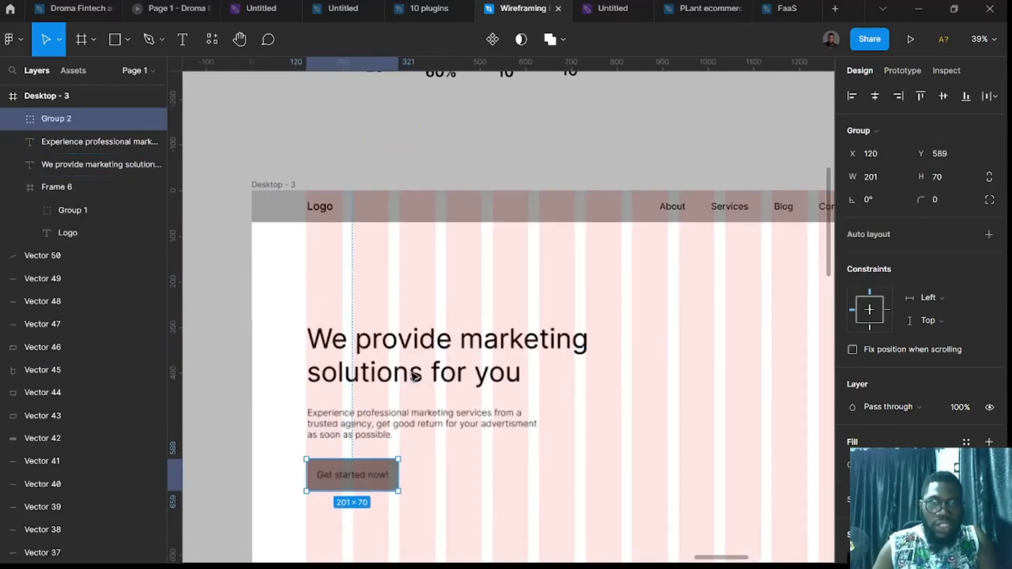
scroll(418, 335, "down", 2)
scroll(392, 390, "left", 3)
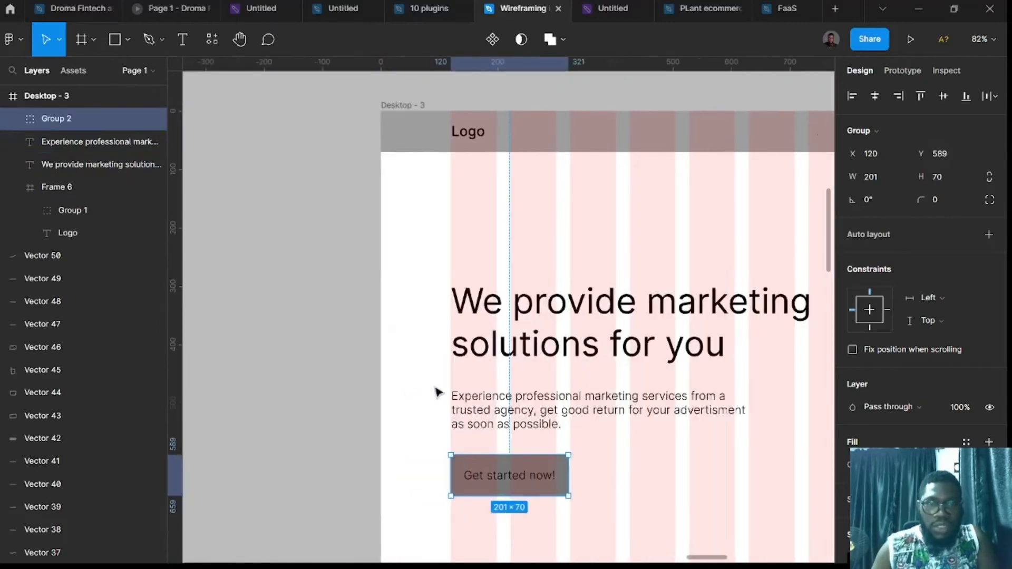
scroll(453, 387, "up", 2)
left_click(572, 343)
key("alt")
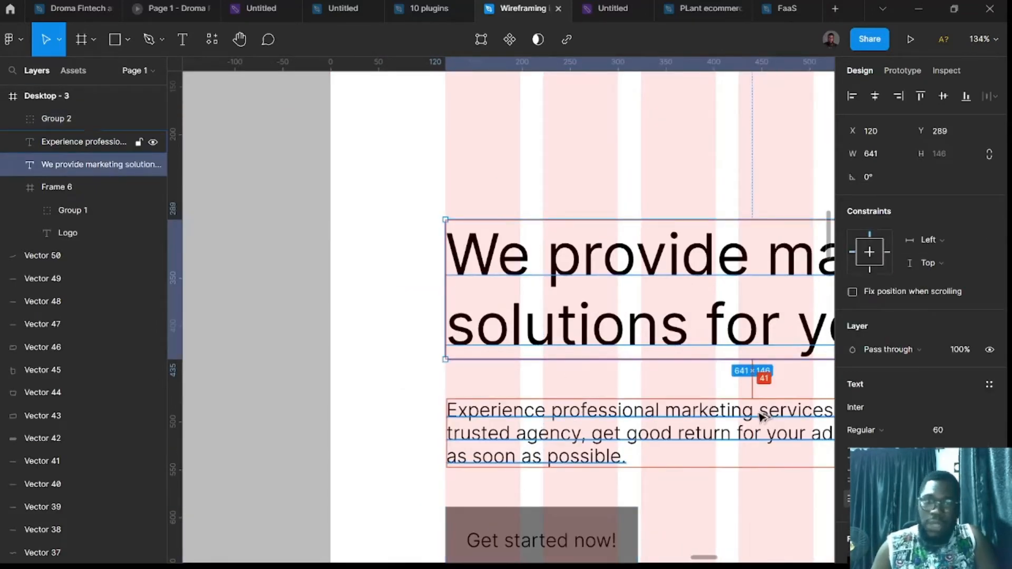
left_click(280, 380)
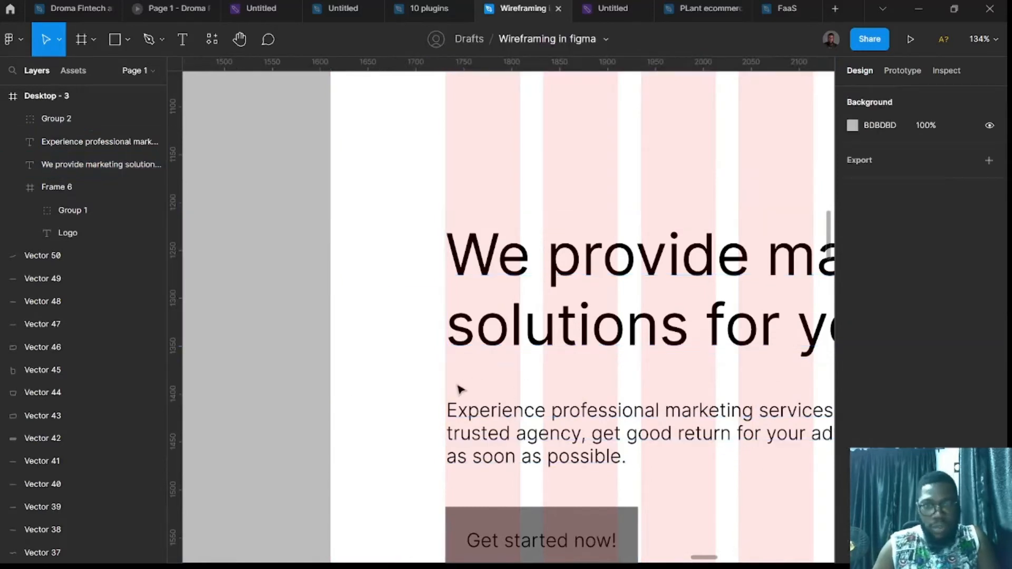
left_click(654, 429)
left_click_drag(654, 440, 678, 353)
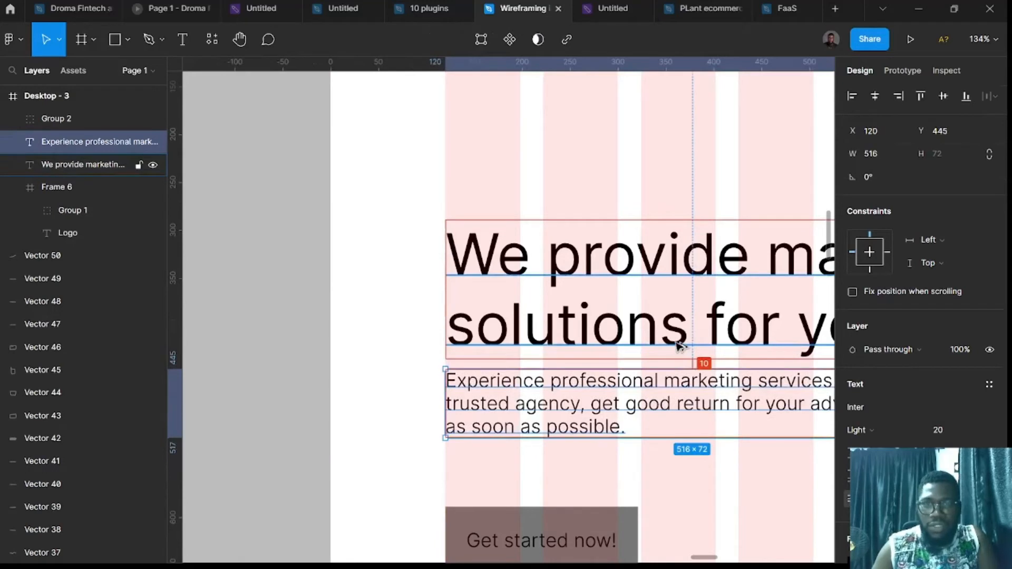
key("Down")
key("Down")
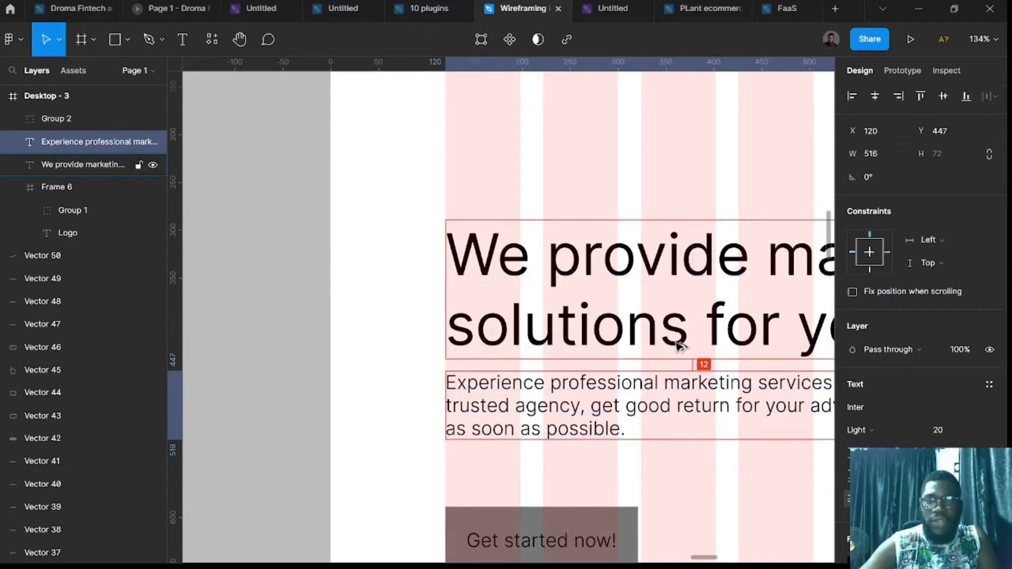
- Move the "Get started now!" button in Desktop - 3 up to Y 531, keeping it at X 120
scroll(659, 369, "down", 3)
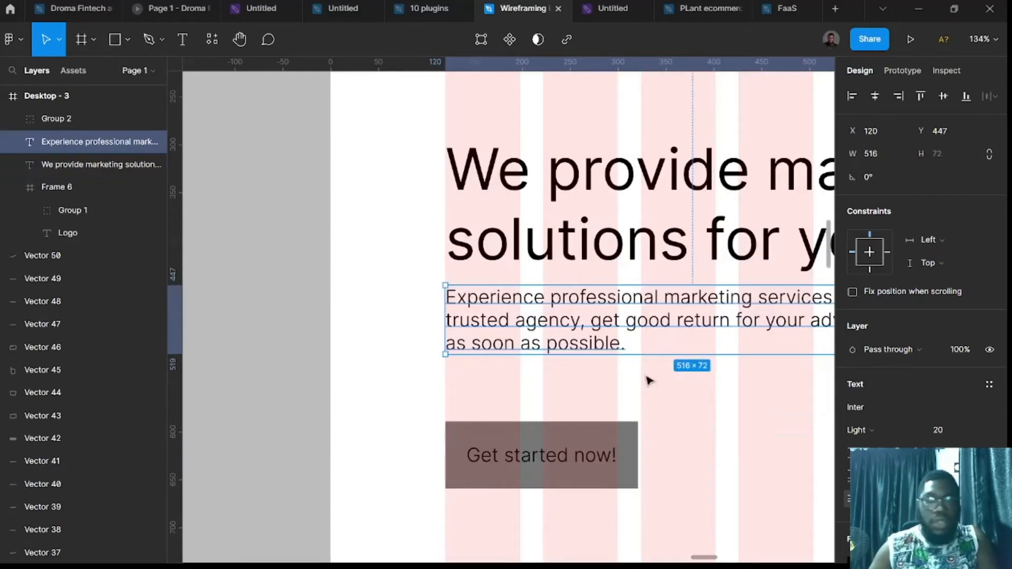
left_click(614, 447)
left_click_drag(583, 442, 579, 389)
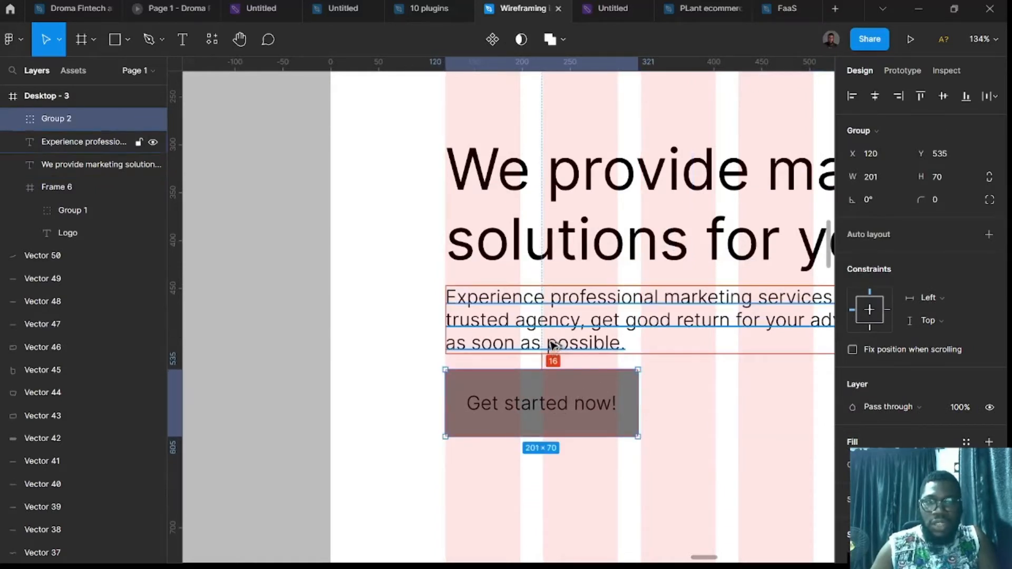
key("Up")
key("Up")
key("Up")
key("Up")
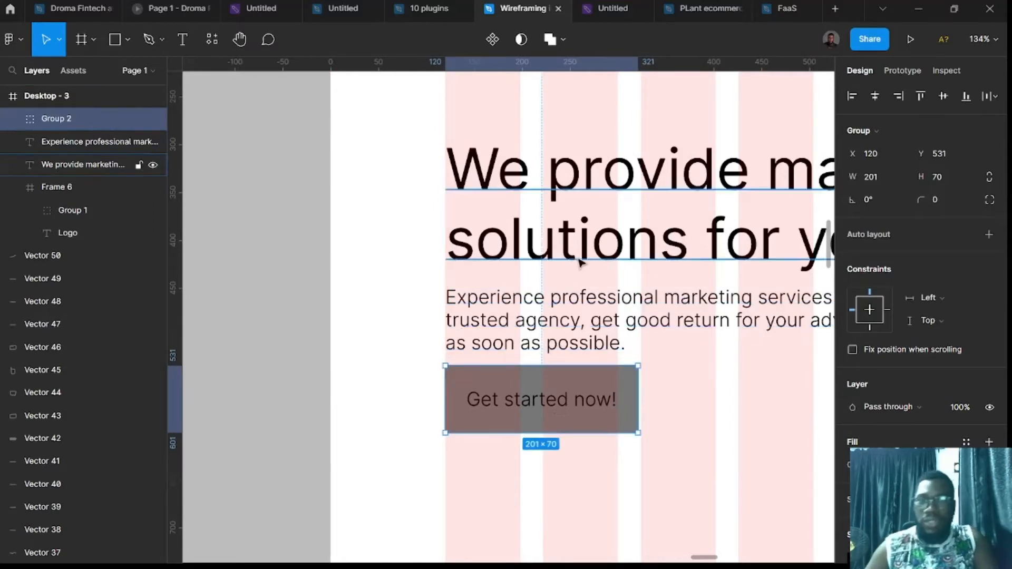
- Copy the hero's grey image placeholder from Desktop - 2 into Desktop - 3 at X 784, Y 284, ending at the last column
scroll(559, 296, "down", 5)
scroll(564, 319, "down", 5)
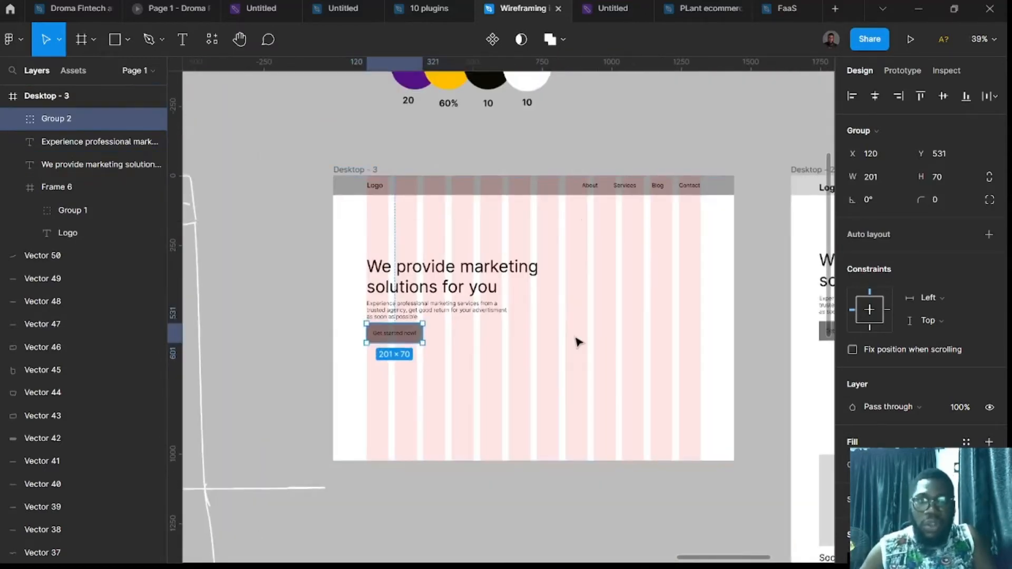
scroll(478, 355, "left", 5)
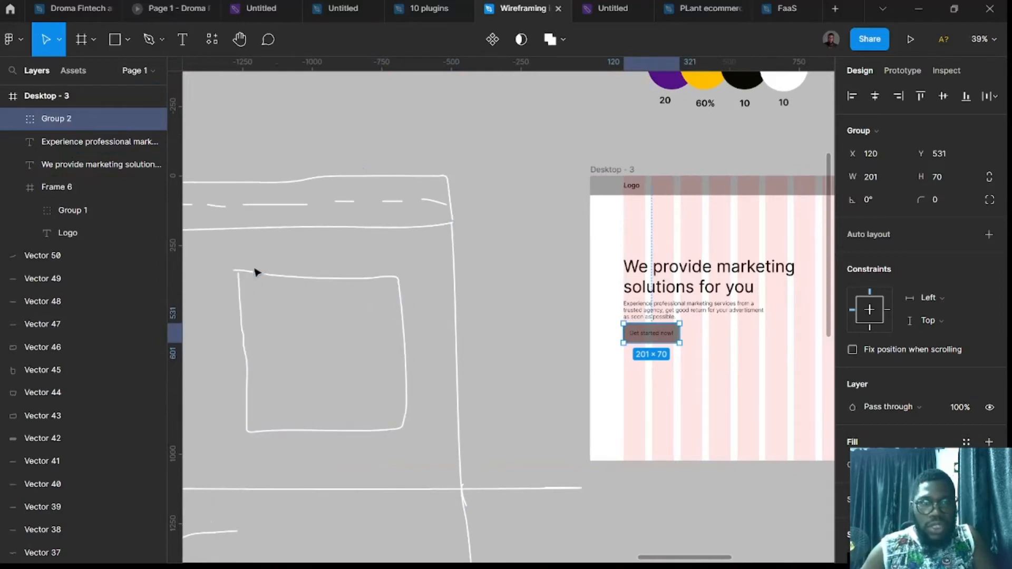
scroll(469, 364, "right", 12)
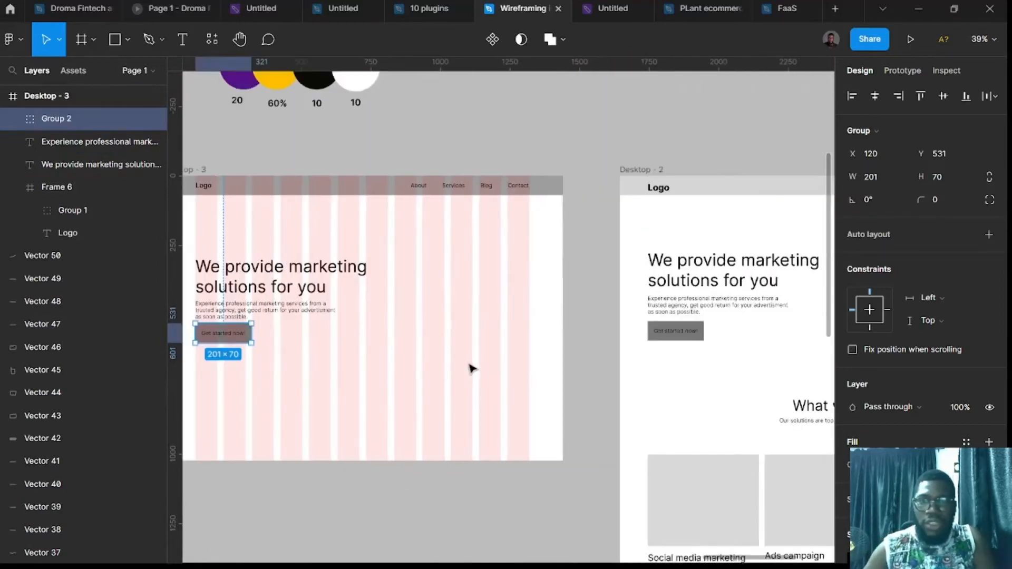
left_click(686, 307)
left_click_drag(688, 308, 402, 339)
scroll(419, 347, "left", 4)
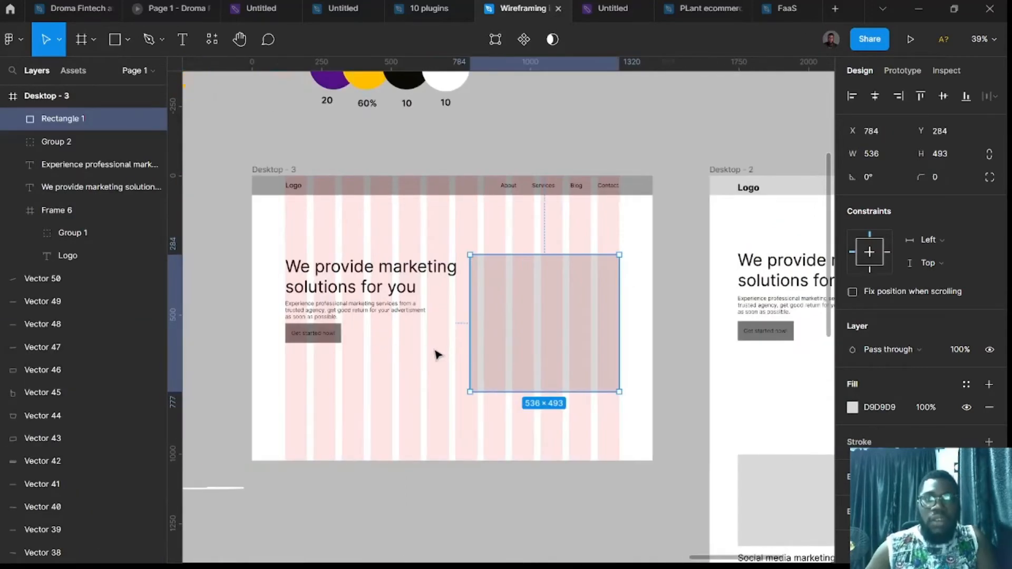
scroll(440, 363, "down", 3)
left_click(503, 446)
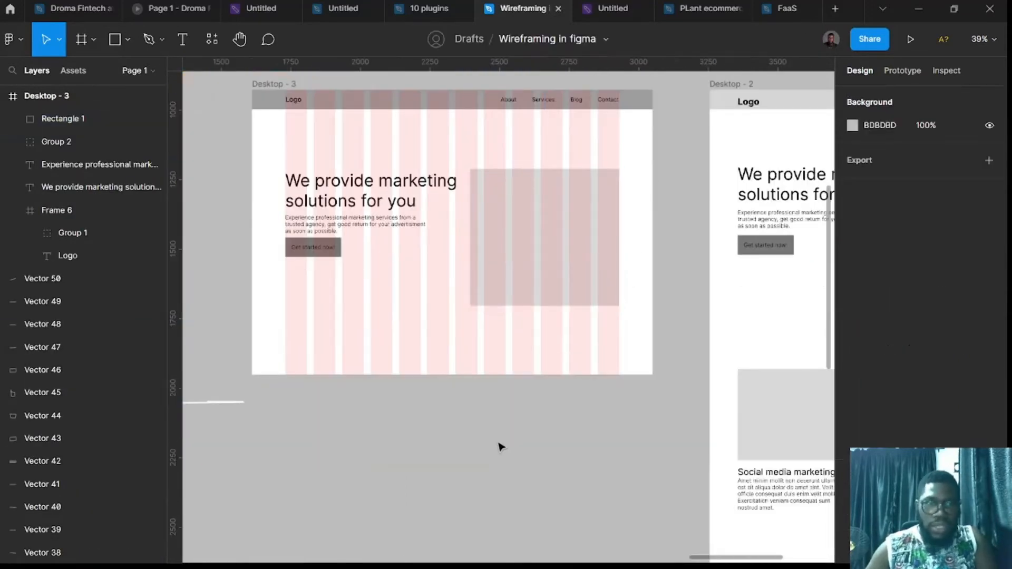
- Rename the Desktop - 3 frame as "Home page"
scroll(495, 446, "left", 10)
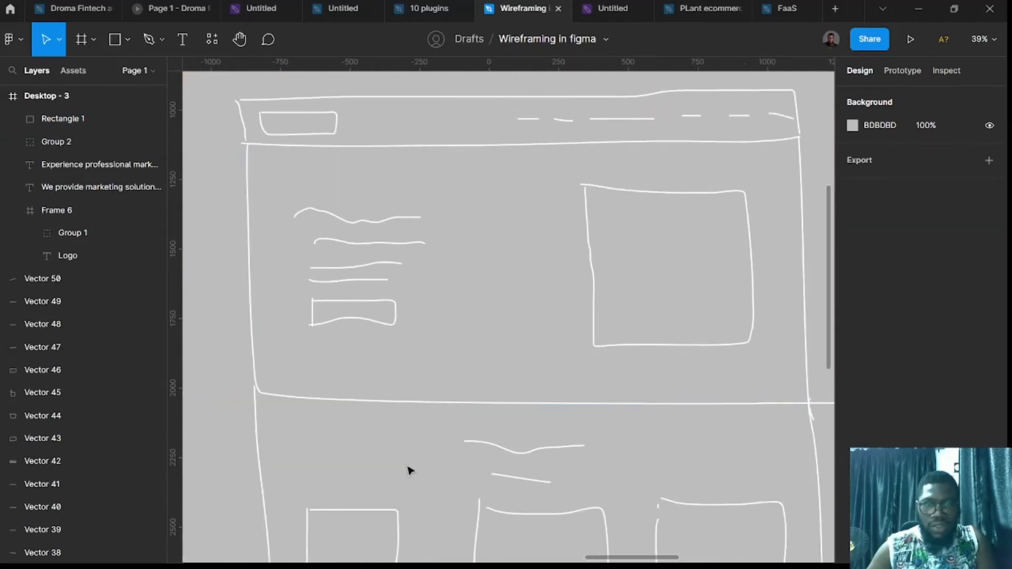
scroll(410, 471, "down", 5)
scroll(362, 369, "right", 10)
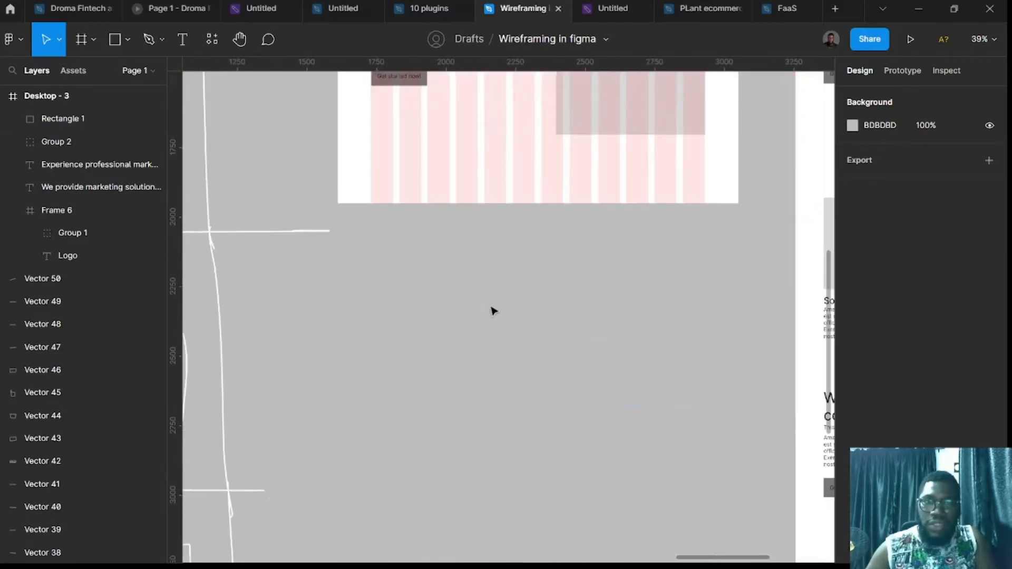
scroll(494, 311, "up", 5)
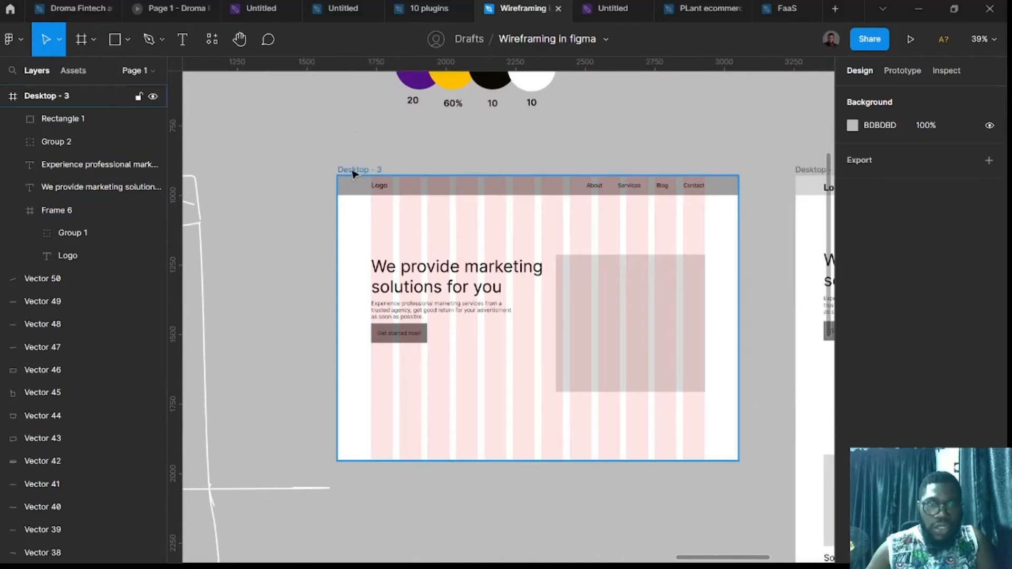
left_click(353, 170)
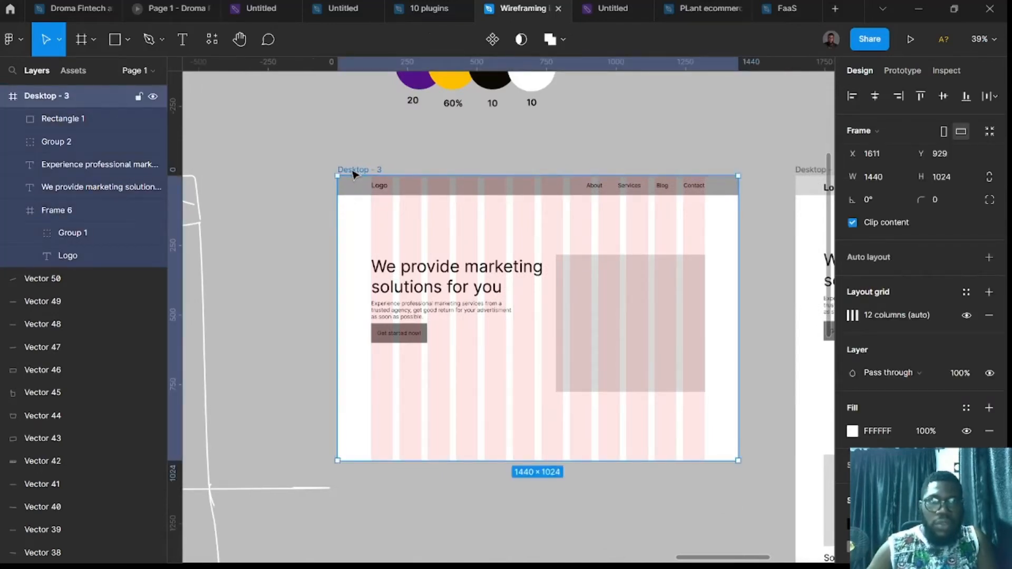
double_click(353, 170)
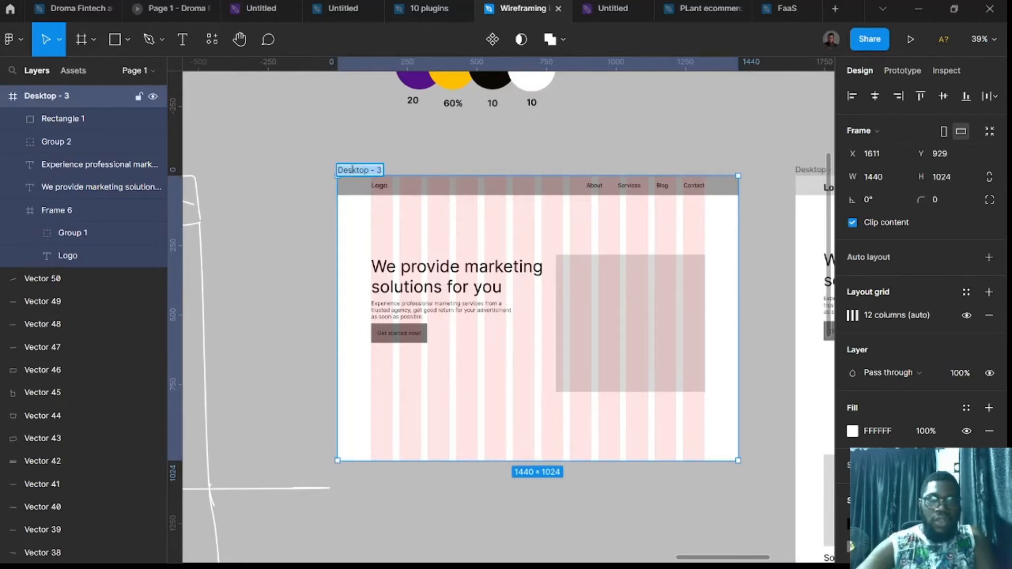
type("Ho")
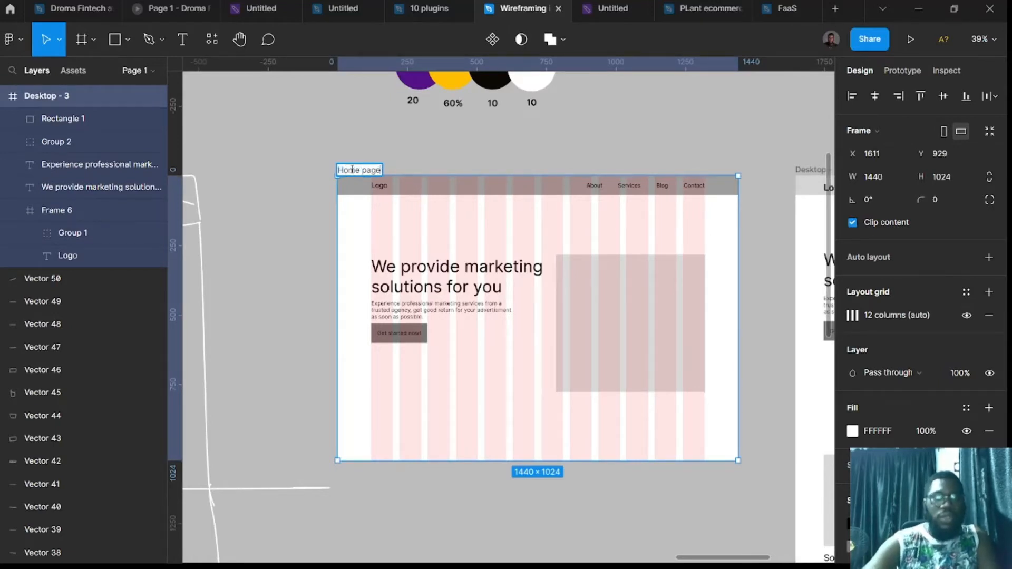
type("me page")
key("Return")
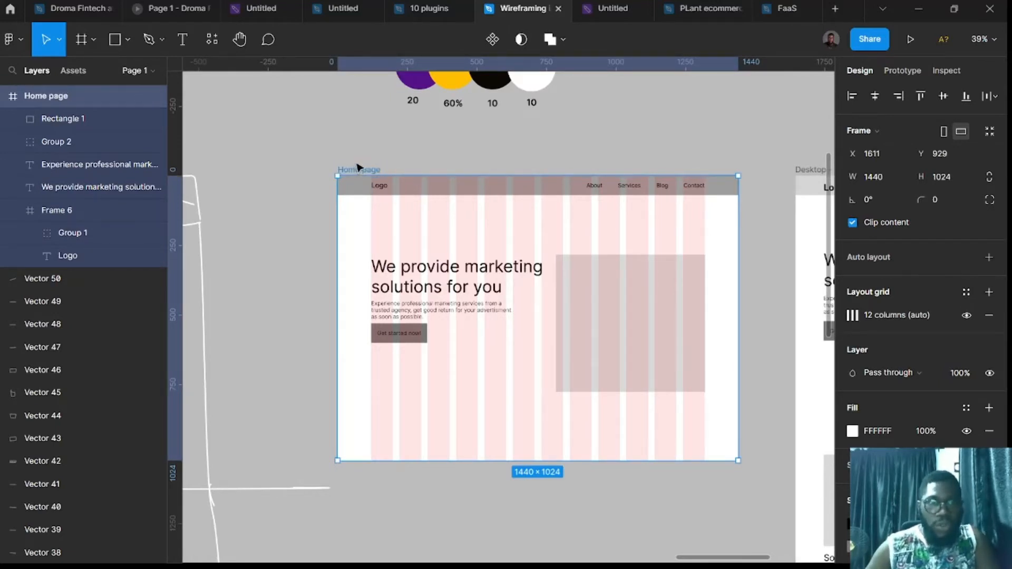
- Extend the Home page frame downward to a height of 2457, keeping its width
left_click_drag(501, 459, 533, 482)
scroll(538, 447, "up", 8)
scroll(378, 280, "down", 3)
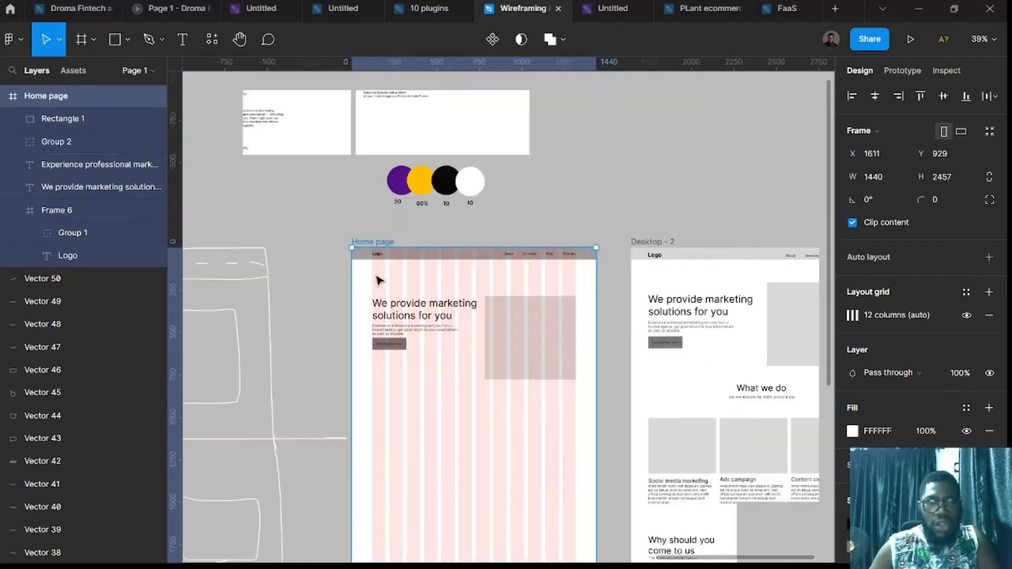
scroll(422, 284, "down", 5)
scroll(416, 298, "up", 2)
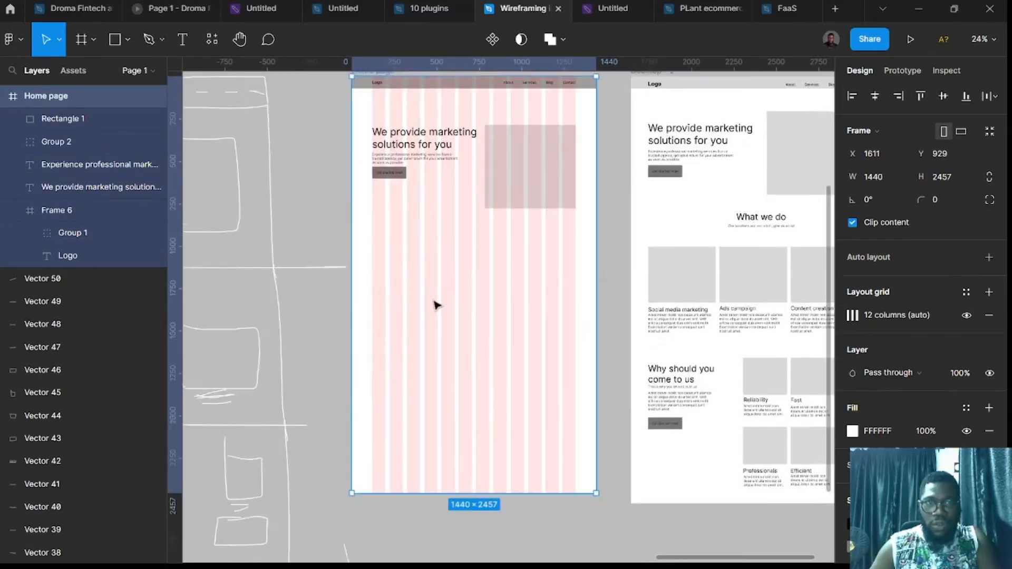
scroll(435, 304, "up", 3)
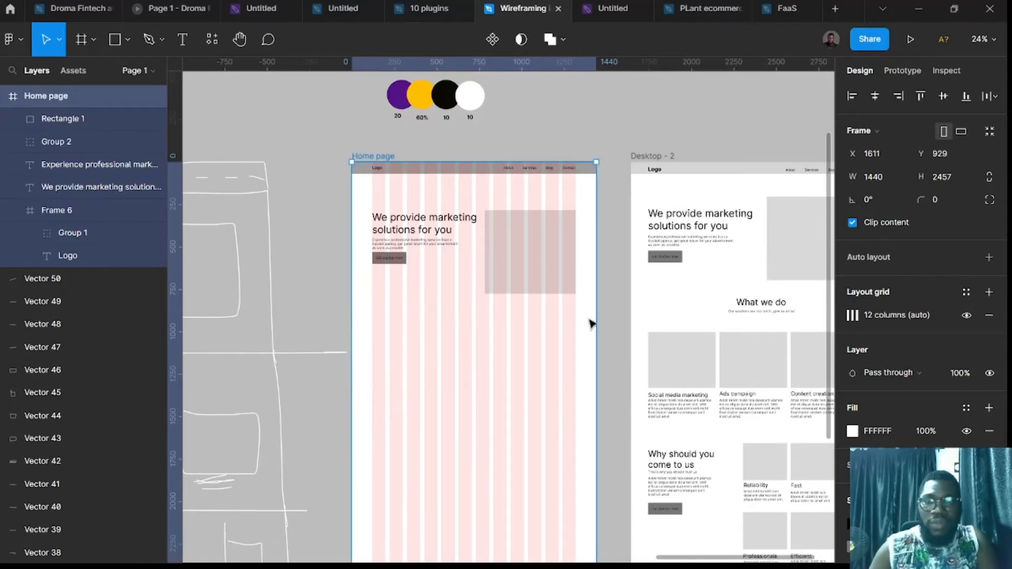
left_click(614, 324)
- Copy the "What we do" heading and its "Our solutions are top notch" line from Desktop - 2 to below the Home page hero
scroll(411, 393, "left", 8)
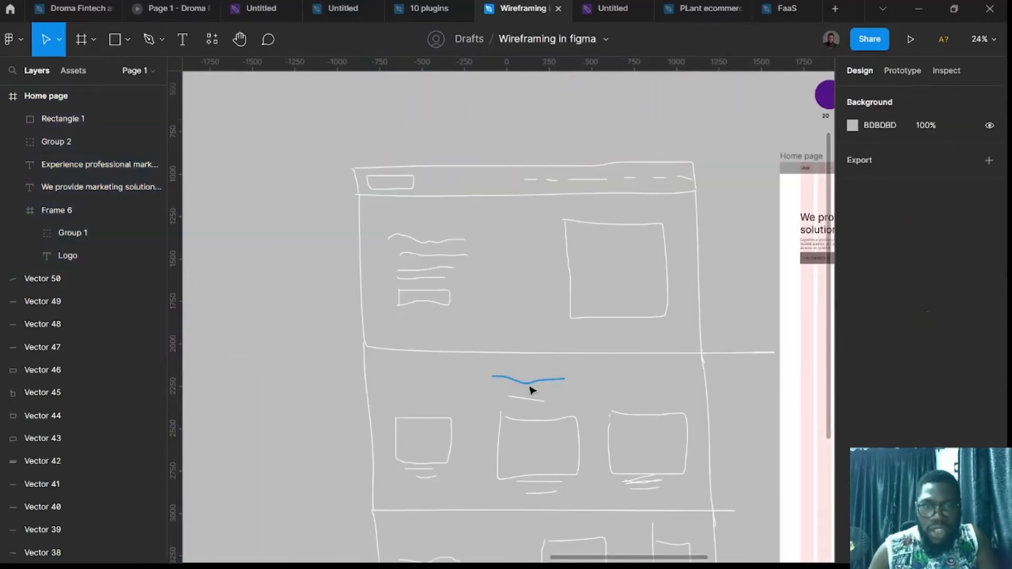
left_click(529, 400)
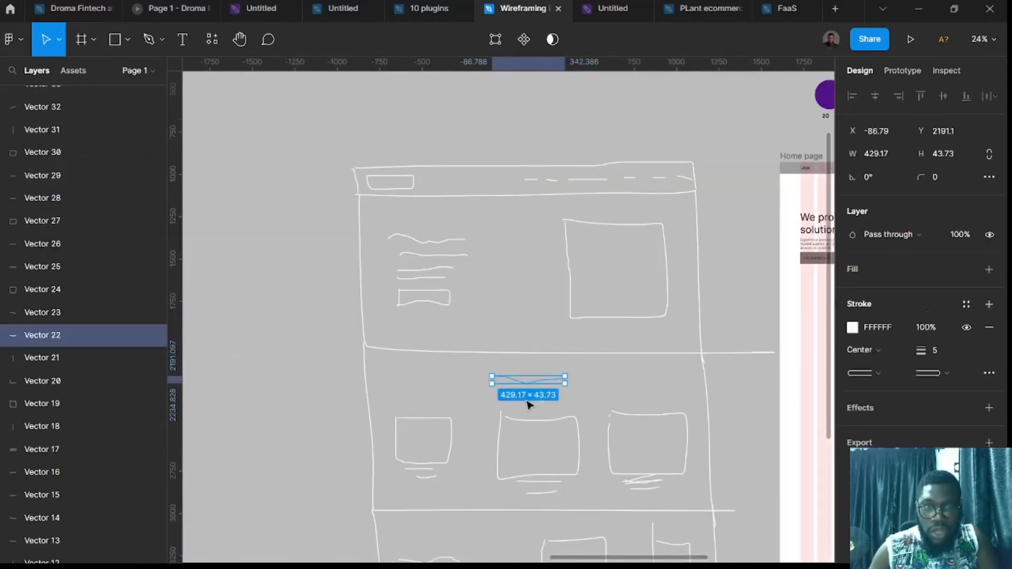
scroll(531, 403, "right", 10)
scroll(683, 302, "up", 3)
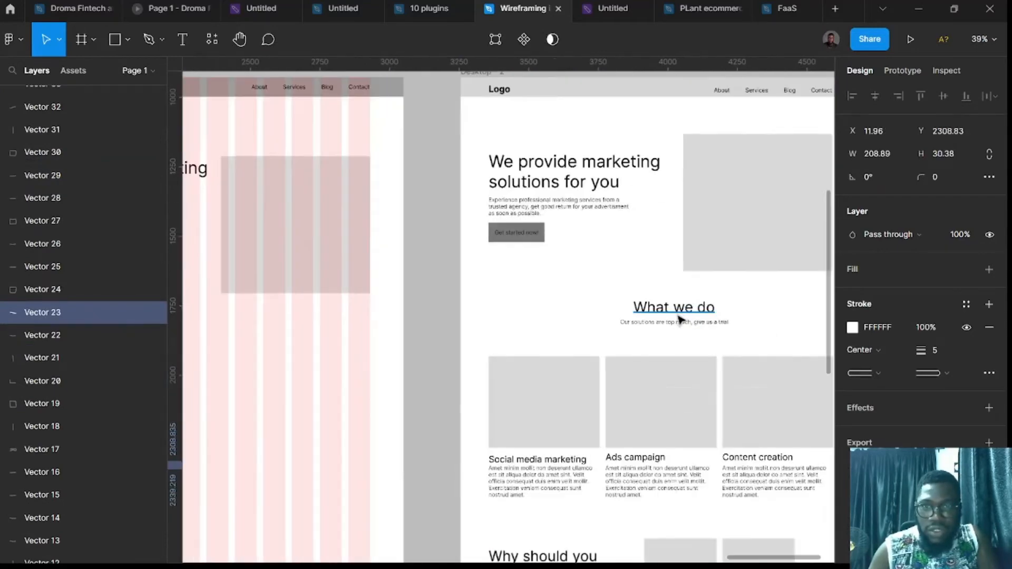
left_click(677, 310)
left_click(680, 321, "shift")
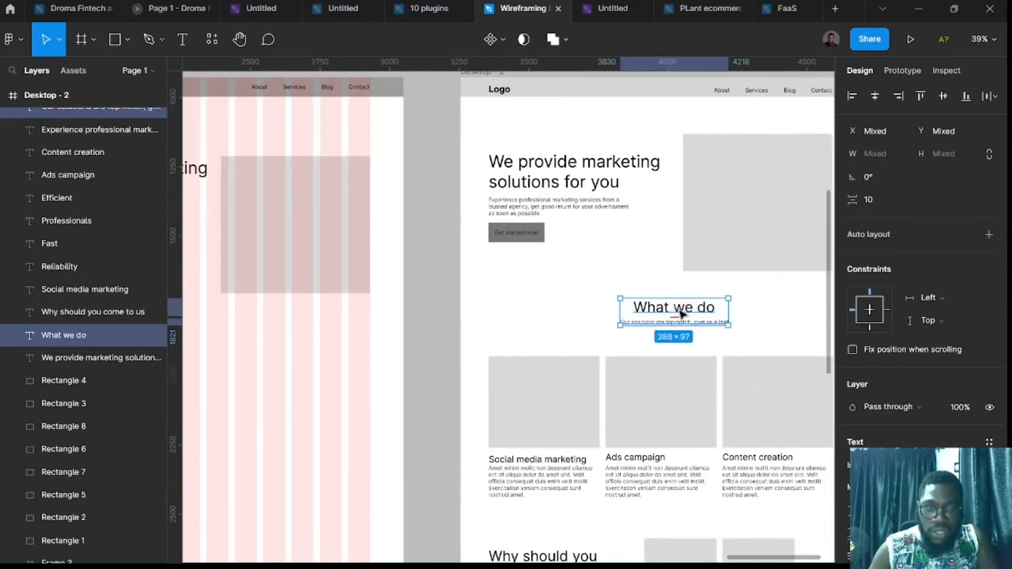
left_click_drag(442, 323, 353, 338)
- Copy the Social media marketing card's image placeholder, heading and description from Desktop - 2 to below "What we do" on Home page at X 120
scroll(353, 346, "down", 5)
scroll(390, 411, "left", 5)
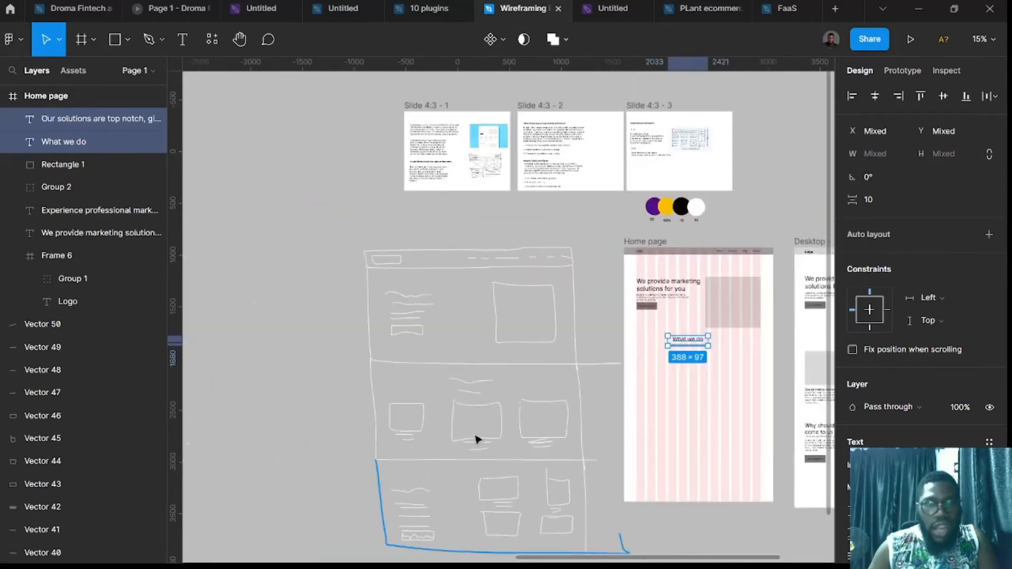
scroll(476, 438, "up", 6)
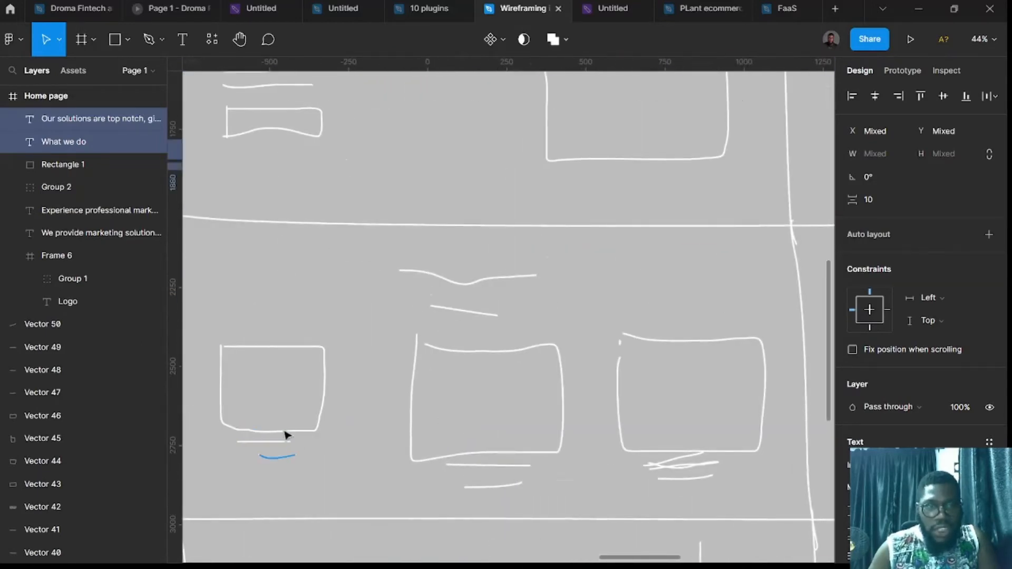
scroll(412, 398, "right", 3)
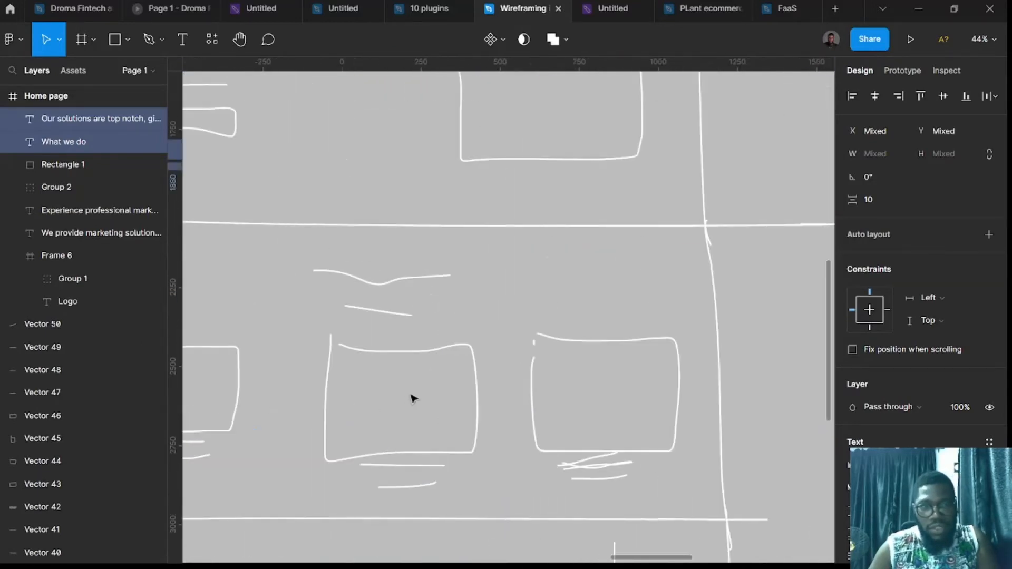
scroll(546, 416, "right", 20)
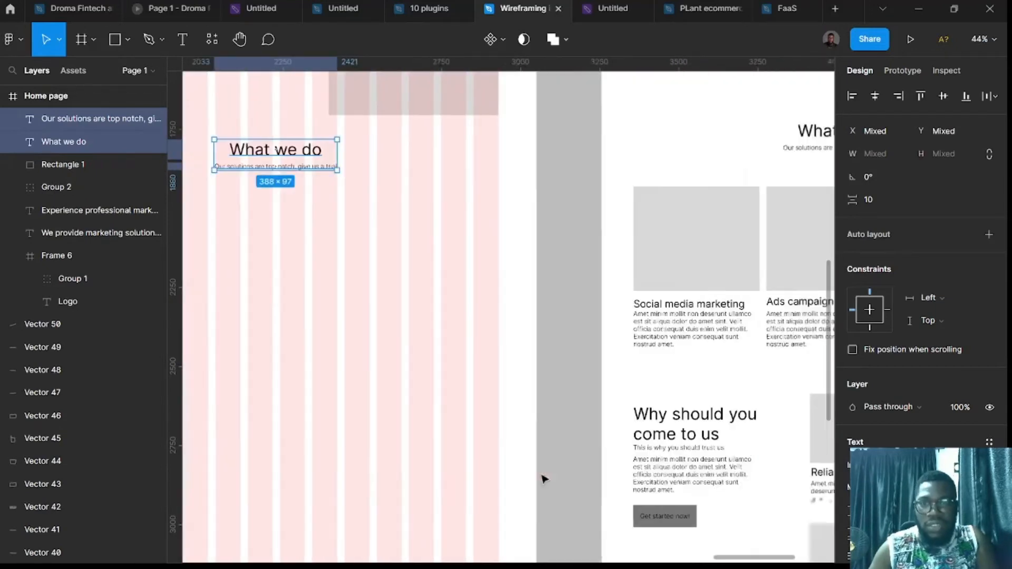
left_click(611, 256)
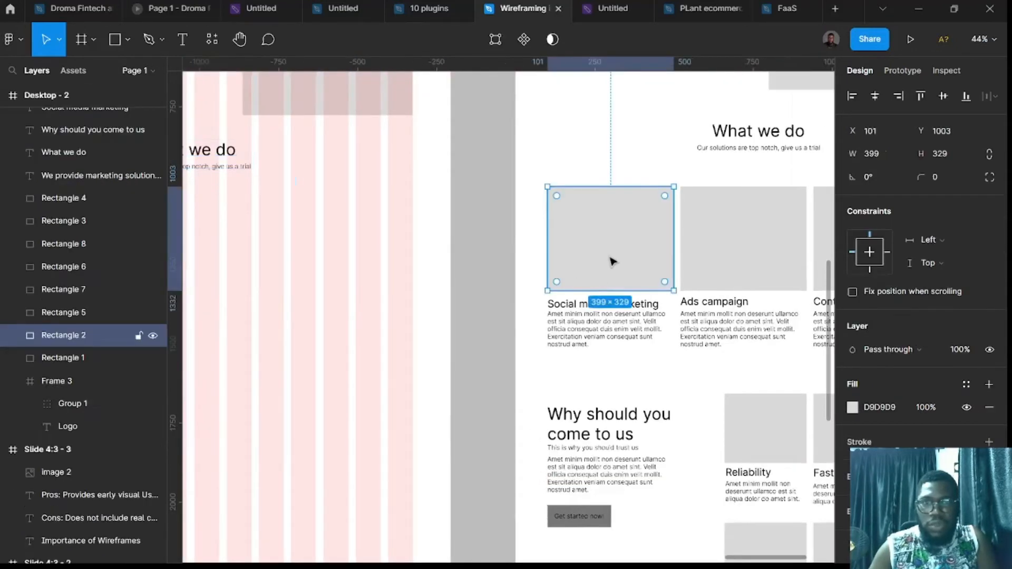
left_click(584, 306, "shift")
left_click(606, 327, "shift")
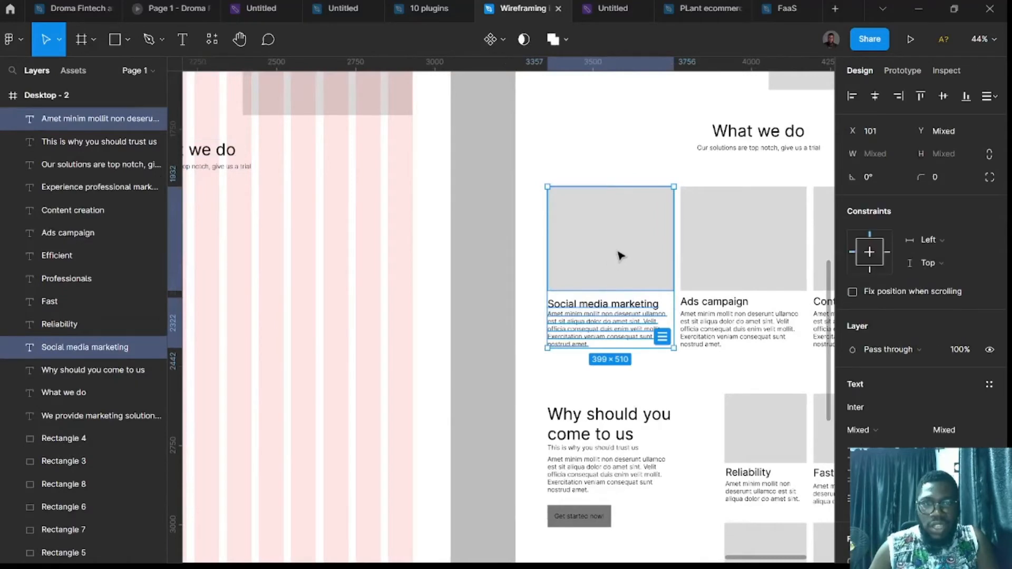
left_click_drag(623, 250, 442, 264, "alt")
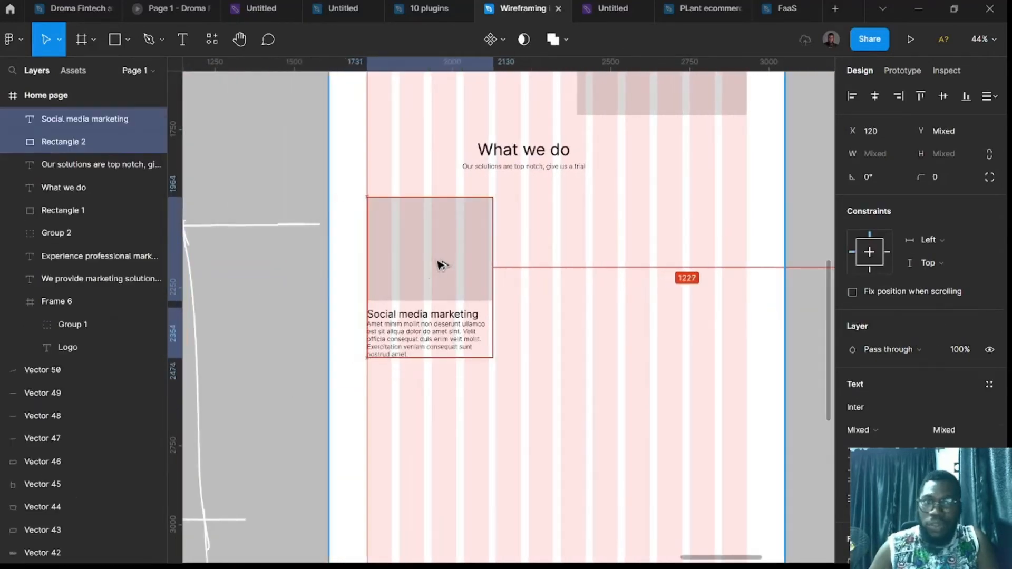
- Narrow the Social media marketing image placeholder on Home page to a width of 384, ending at the fourth grid column
scroll(458, 267, "up", 5)
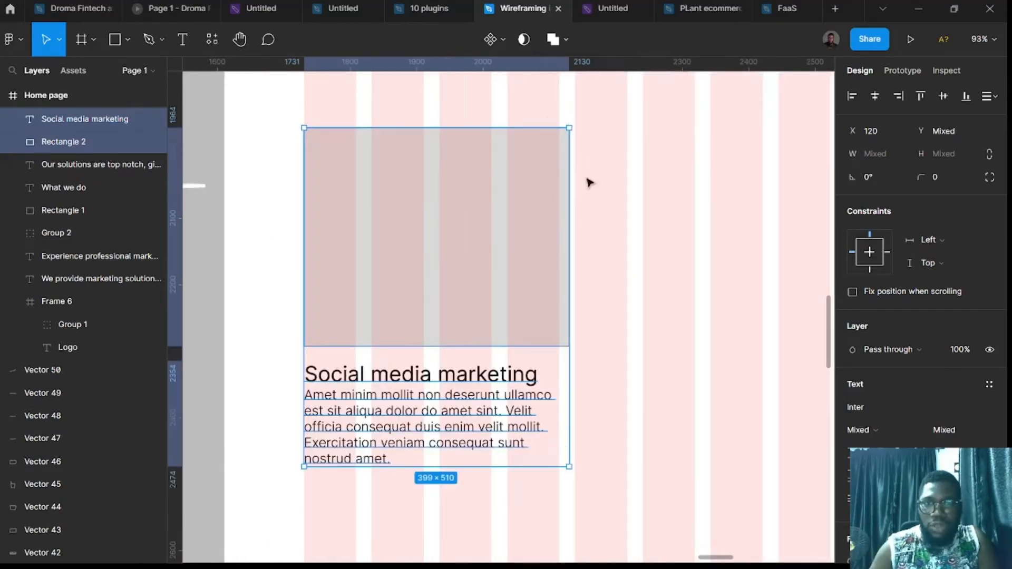
left_click(567, 216)
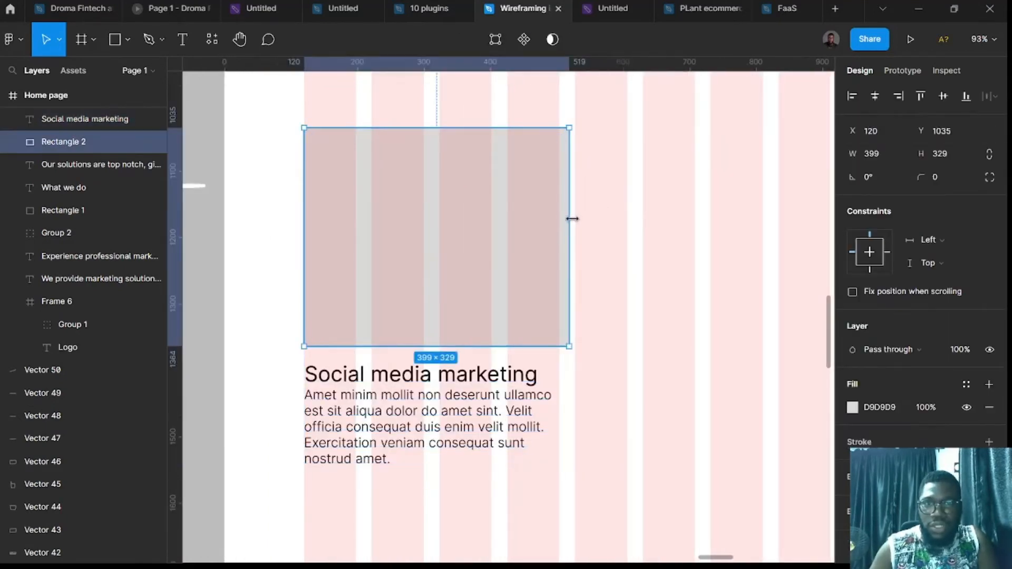
left_click_drag(563, 218, 559, 218)
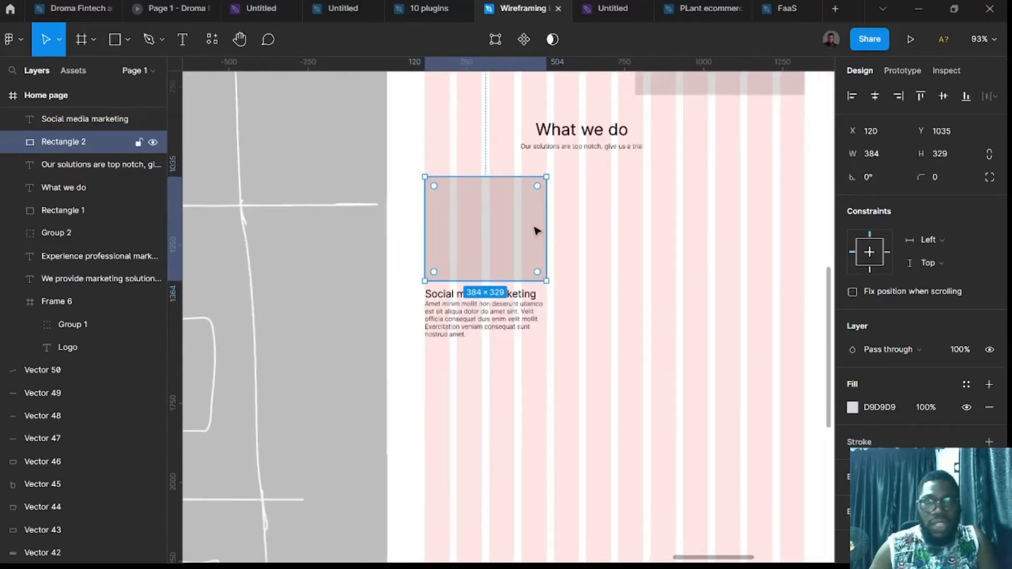
scroll(536, 229, "down", 5)
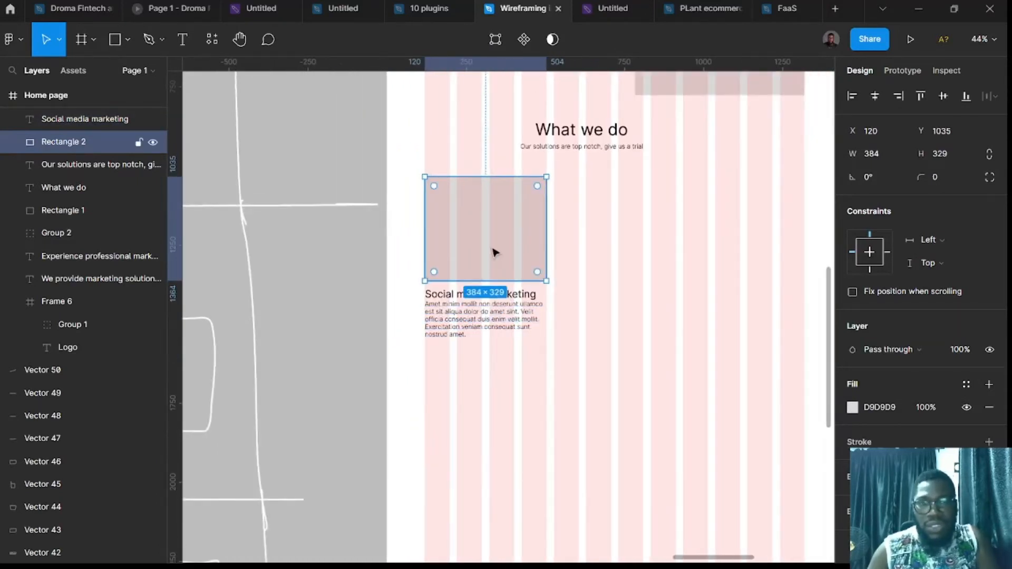
left_click_drag(570, 245, 631, 243, "alt")
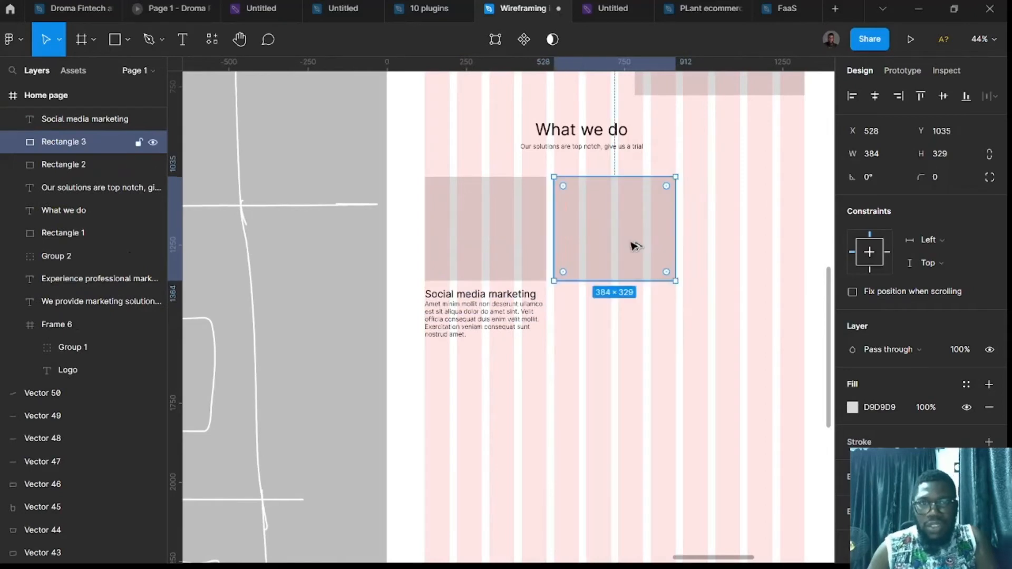
key("Delete")
key("r")
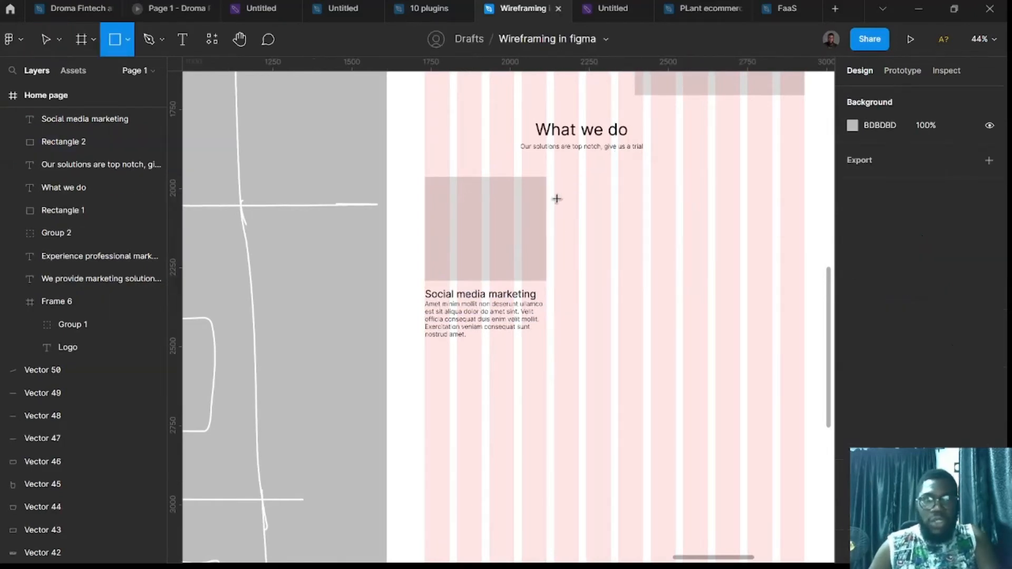
left_click_drag(554, 178, 677, 285)
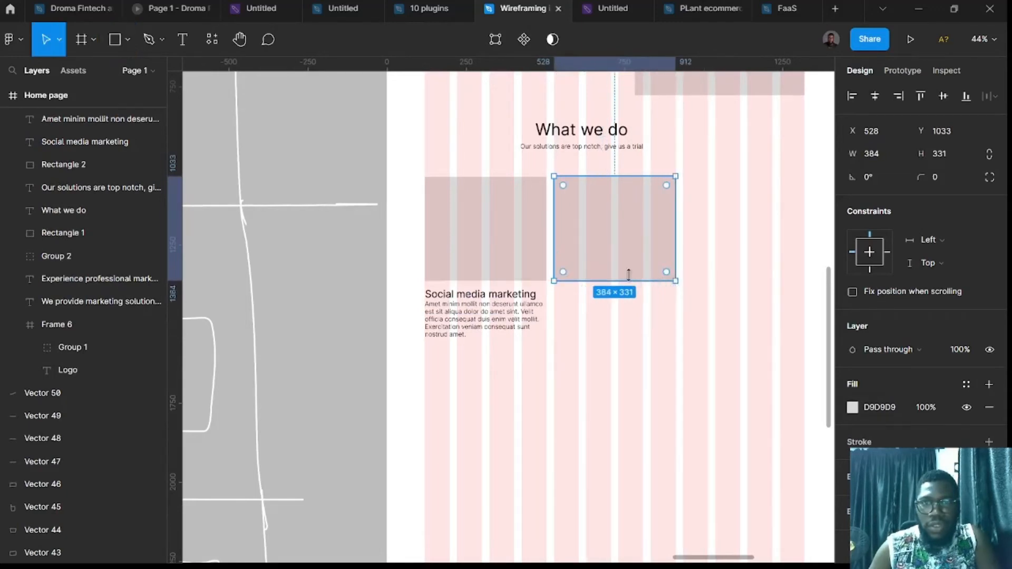
key("ctrl+z")
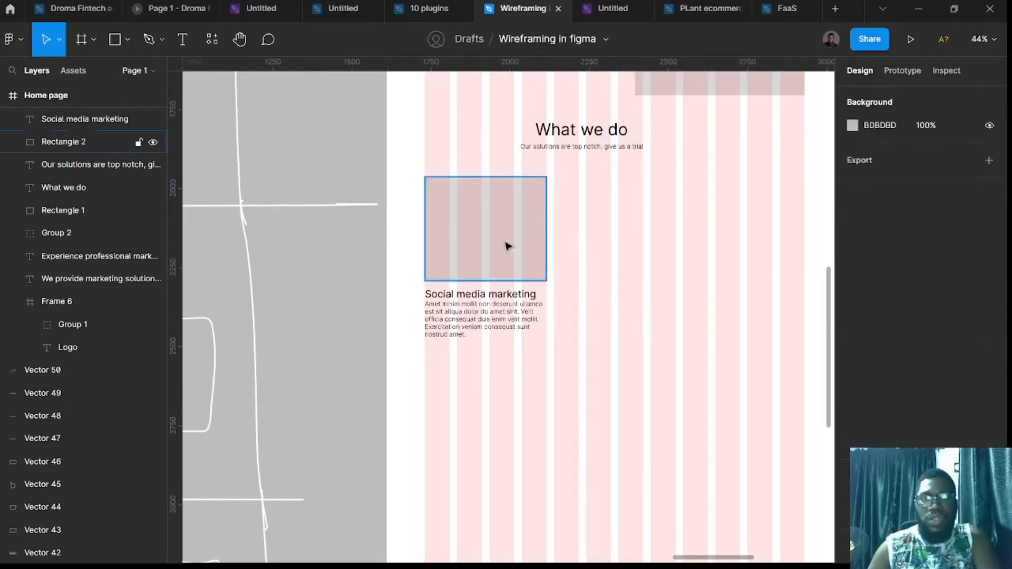
- Duplicate the 384-wide image placeholder twice along the same row, at X 528 and X 936, four grid columns each
left_click_drag(490, 235, 734, 235)
key("ctrl+d")
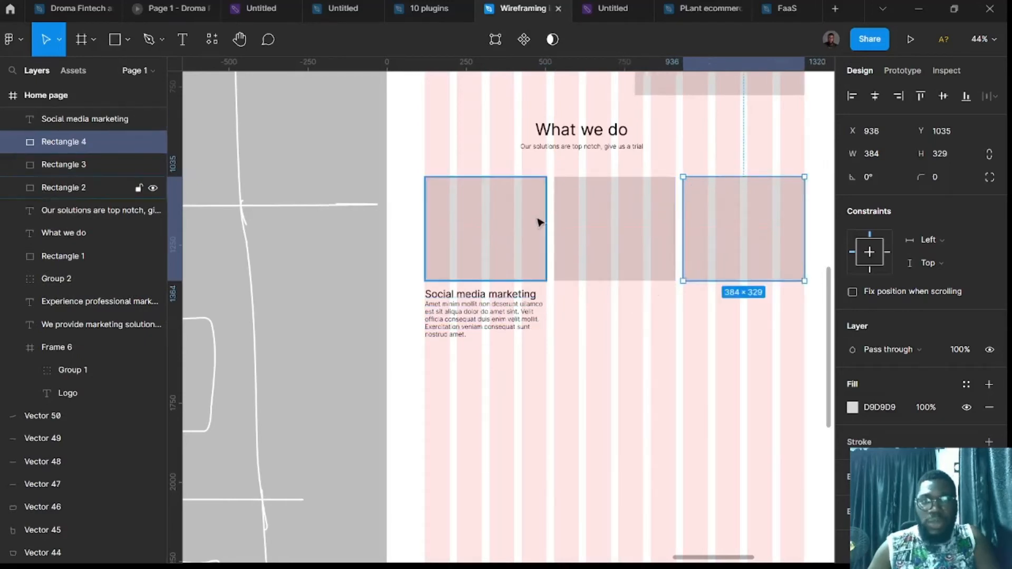
left_click(538, 220)
- Copy the "Ads campaign" heading and its description from Desktop - 2 to below the middle image placeholder on Home page
scroll(562, 232, "down", 6)
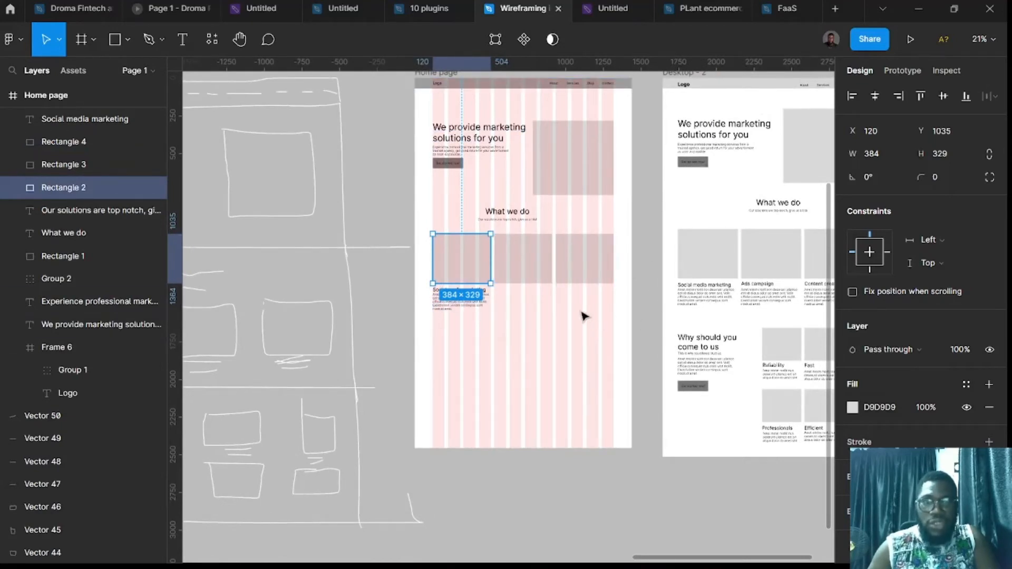
scroll(585, 317, "up", 2)
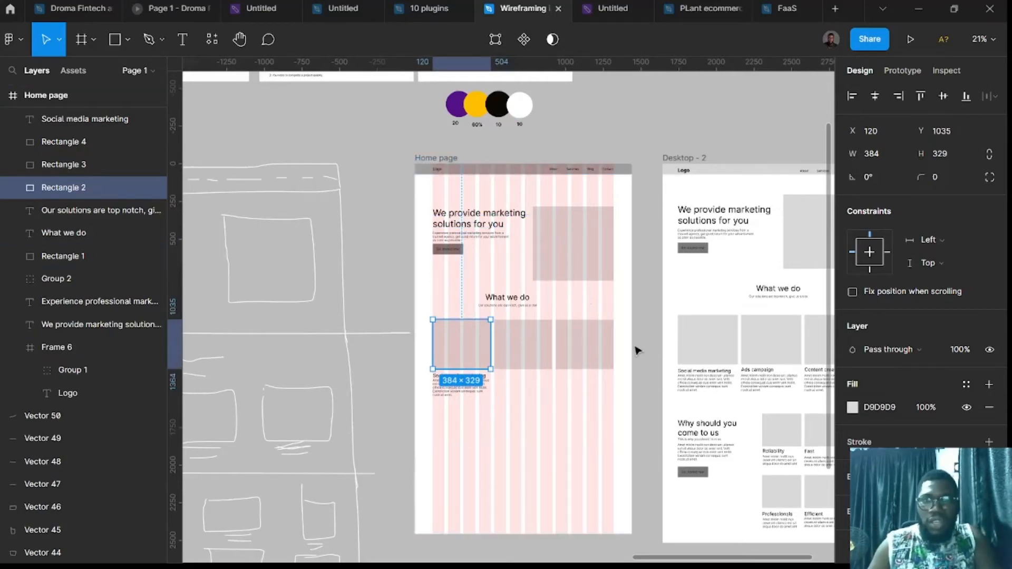
scroll(638, 350, "right", 3)
left_click(666, 380)
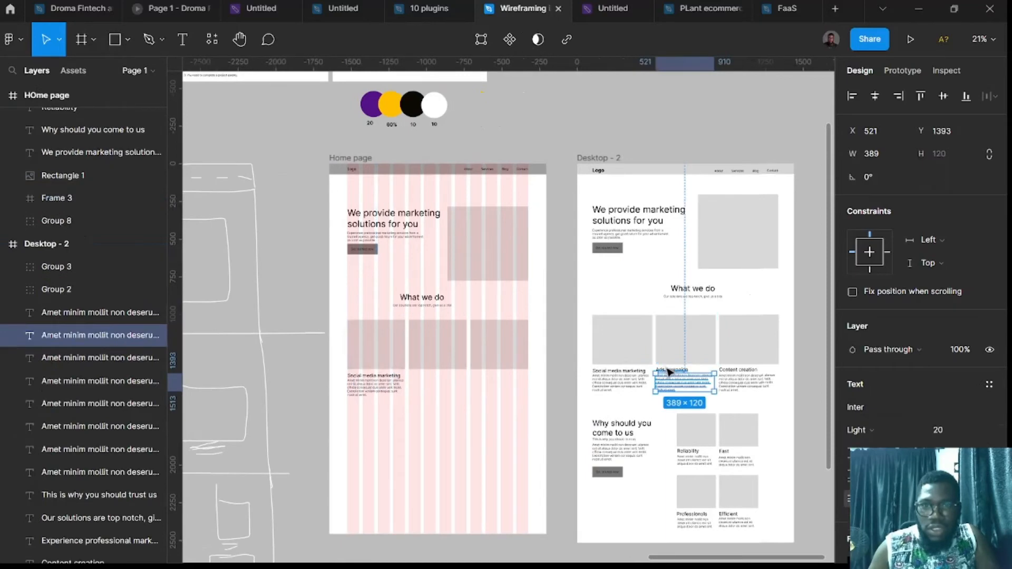
left_click(669, 371, "shift")
scroll(474, 395, "left", 6)
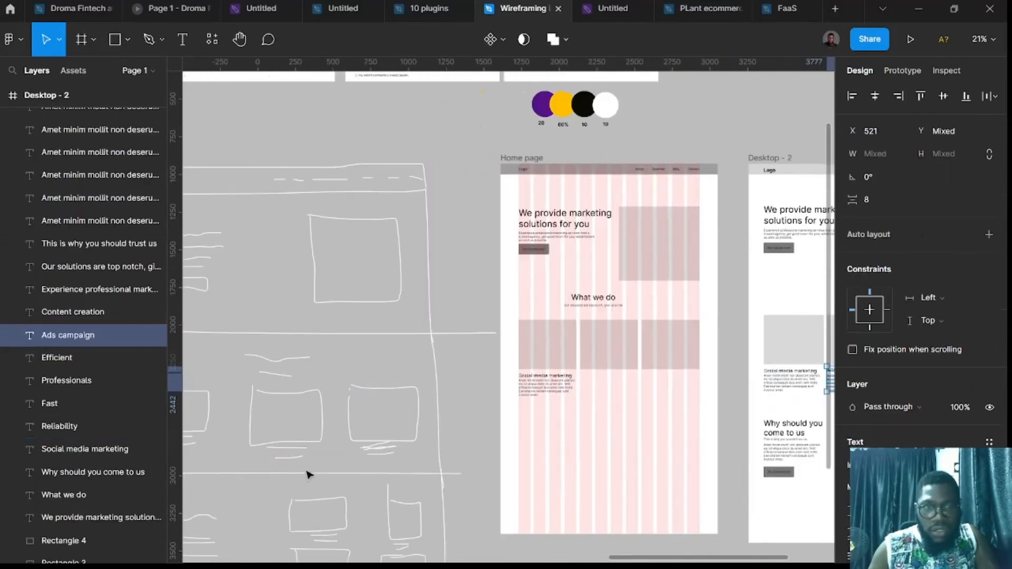
scroll(314, 462, "right", 6)
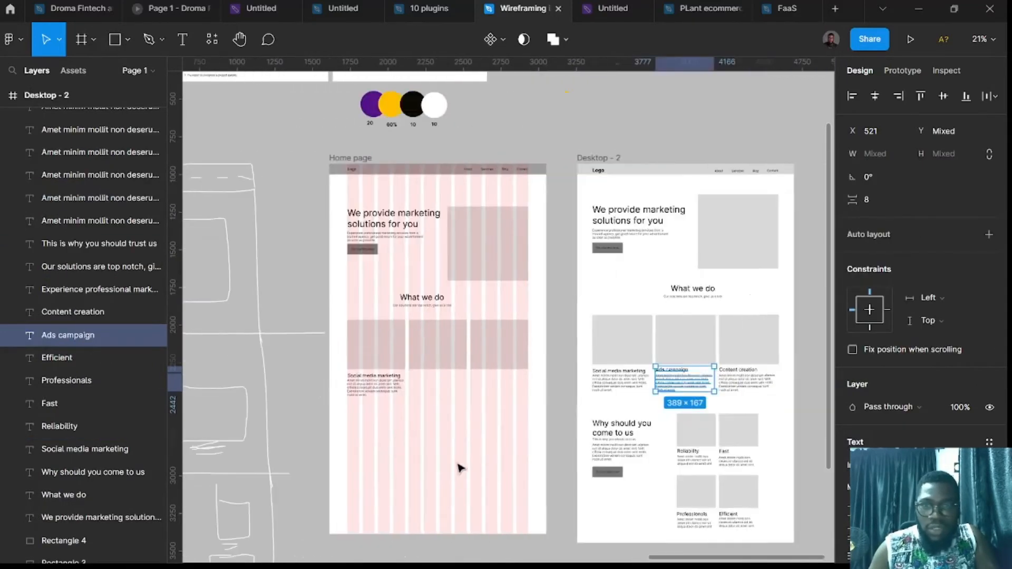
scroll(696, 379, "up", 3)
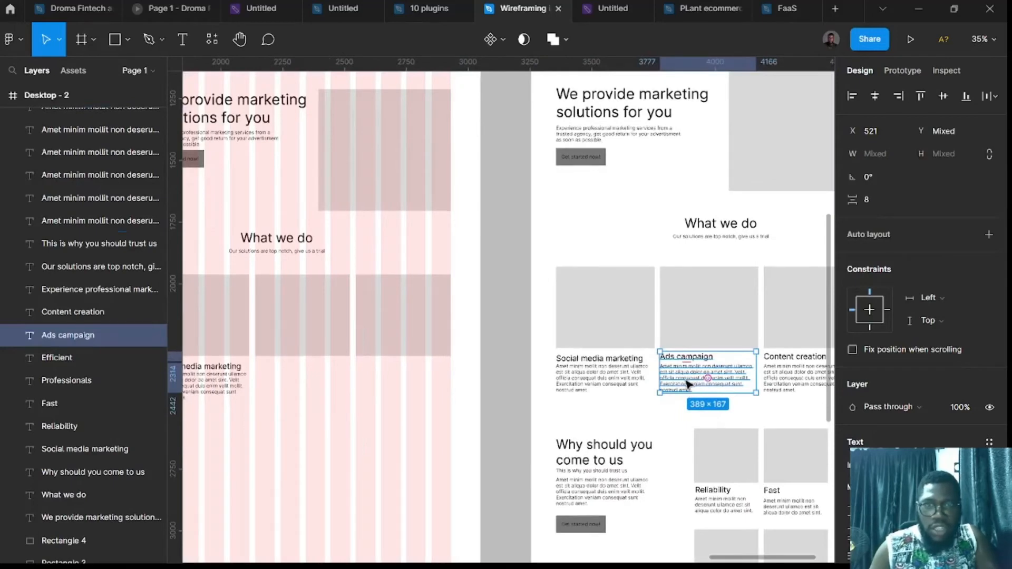
left_click_drag(687, 385, 282, 396)
- Copy the "Content creation" heading and its description from Desktop - 2 to below the third Home page placeholder at X 936
left_click(785, 377)
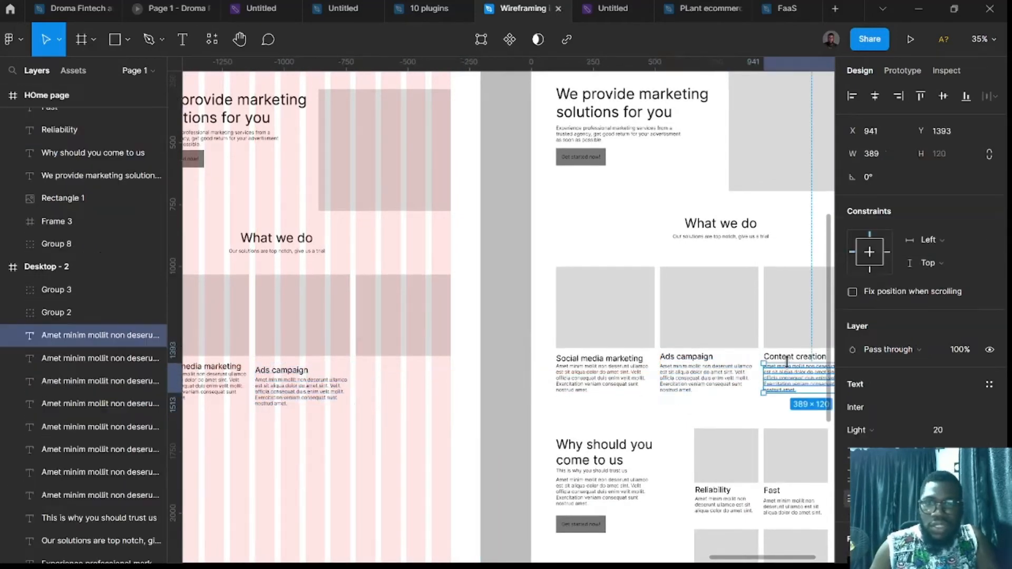
key("alt")
left_click(786, 356)
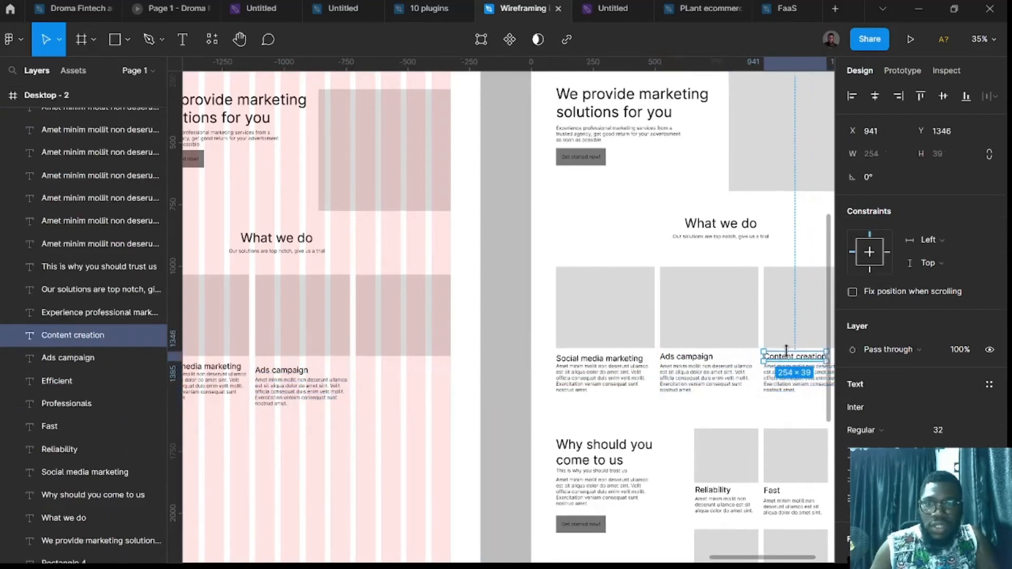
left_click(778, 384, "shift")
left_click_drag(778, 380, 372, 396)
- Copy the "Why should you come to us" heading, its paragraph and the Get started now! button from Desktop - 2 to Home page at X 120
scroll(404, 422, "down", 3)
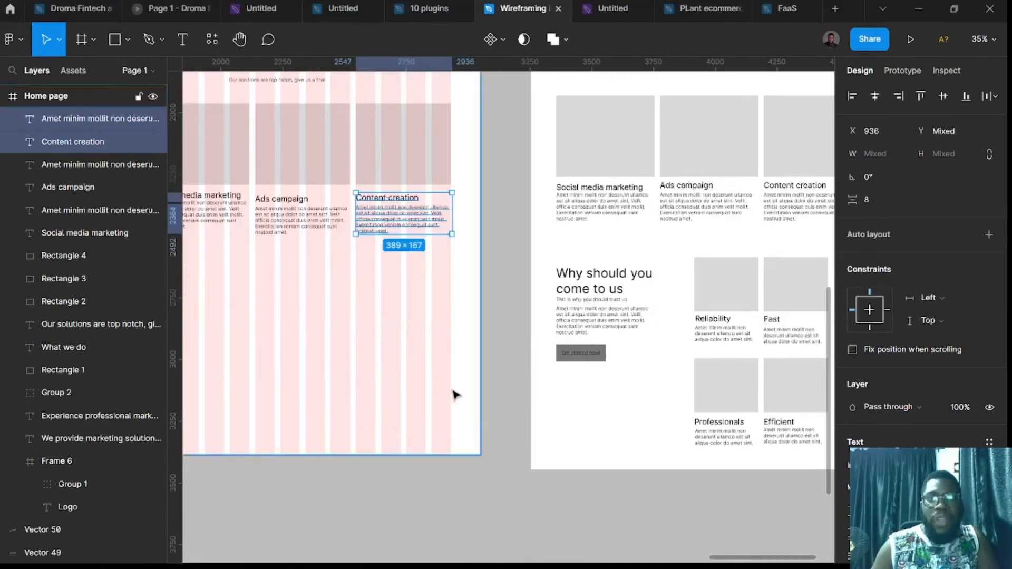
scroll(453, 393, "down", 3)
left_click(489, 342)
scroll(235, 260, "left", 6)
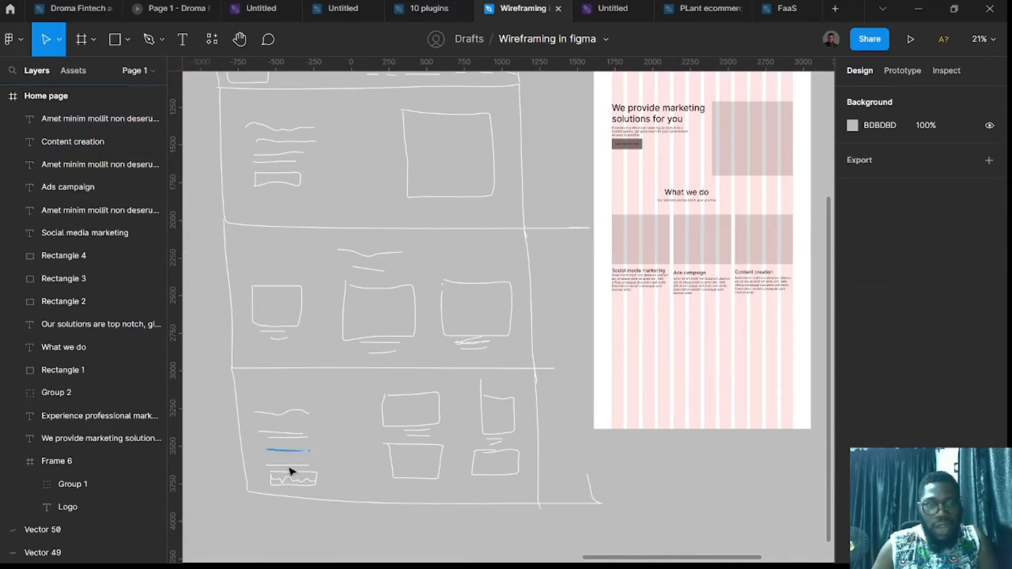
scroll(420, 468, "right", 6)
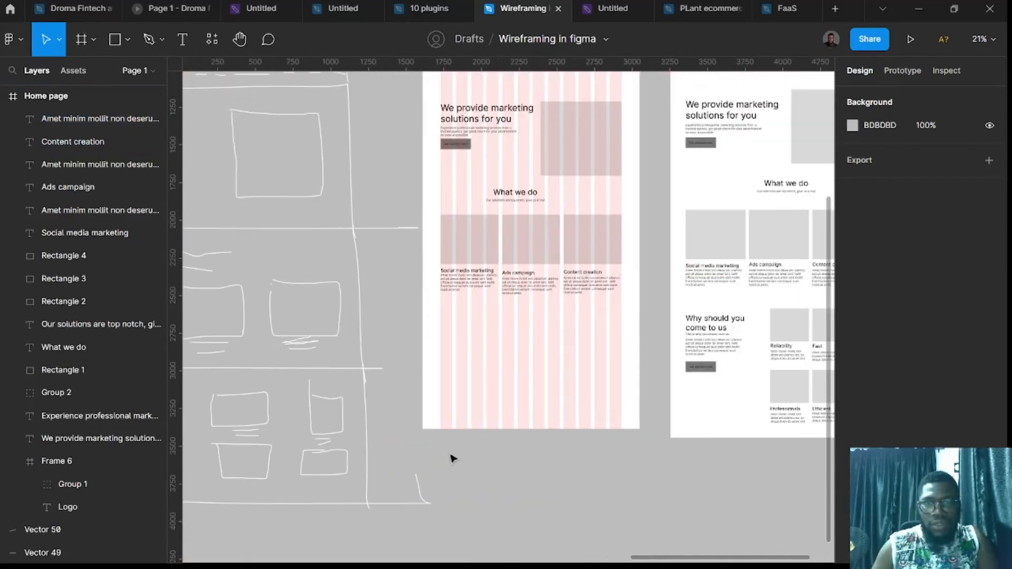
scroll(536, 329, "up", 3)
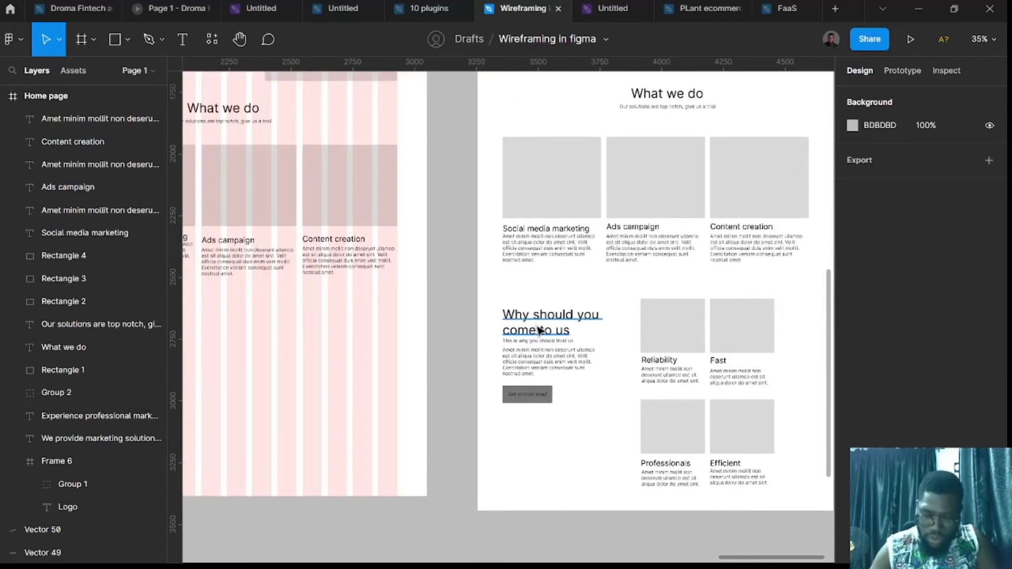
left_click(538, 329)
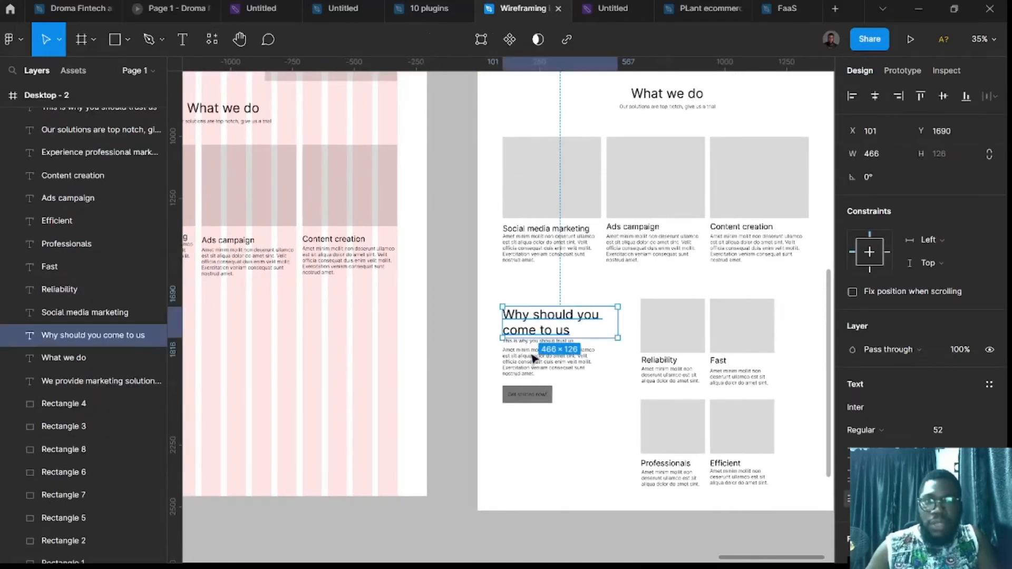
left_click(529, 358, "shift")
left_click(527, 394, "shift")
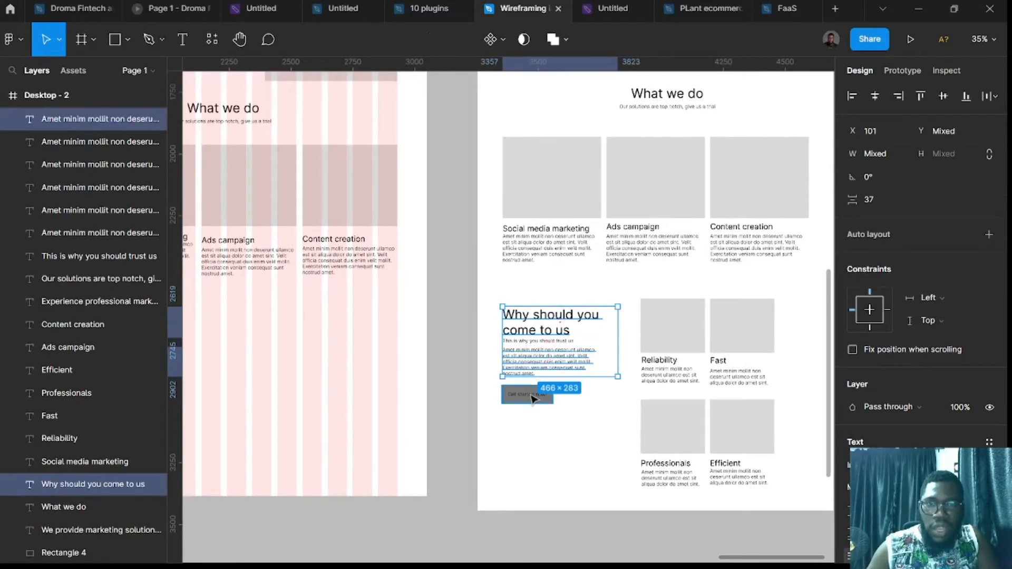
left_click_drag(539, 360, 355, 373)
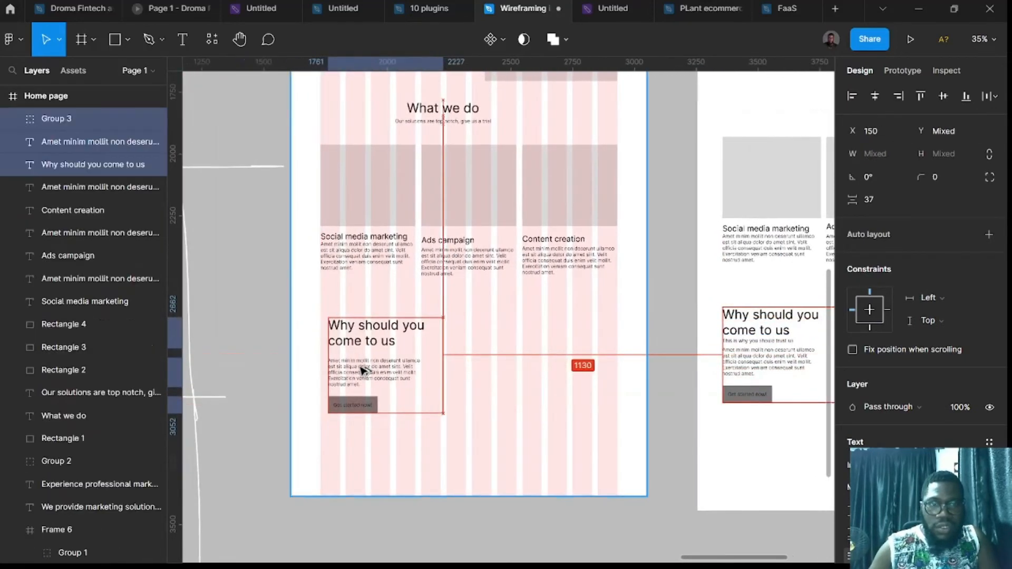
- Copy the Reliability, Fast, Professionals and Efficient cards from Desktop - 2 to Home page beside "Why should you come to us", starting at X 779, Y 1672
scroll(362, 390, "right", 6)
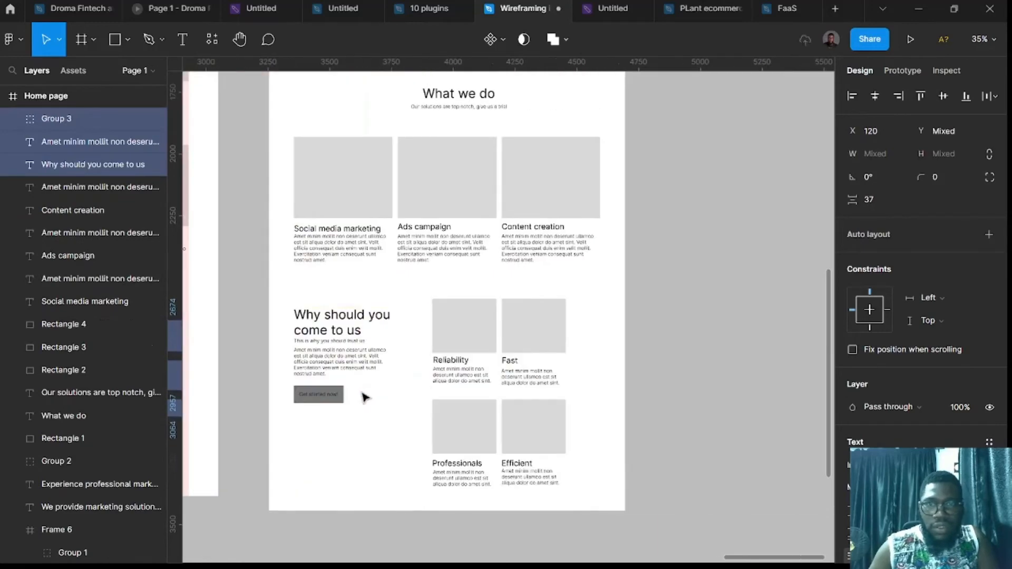
left_click(448, 345)
scroll(443, 364, "up", 5)
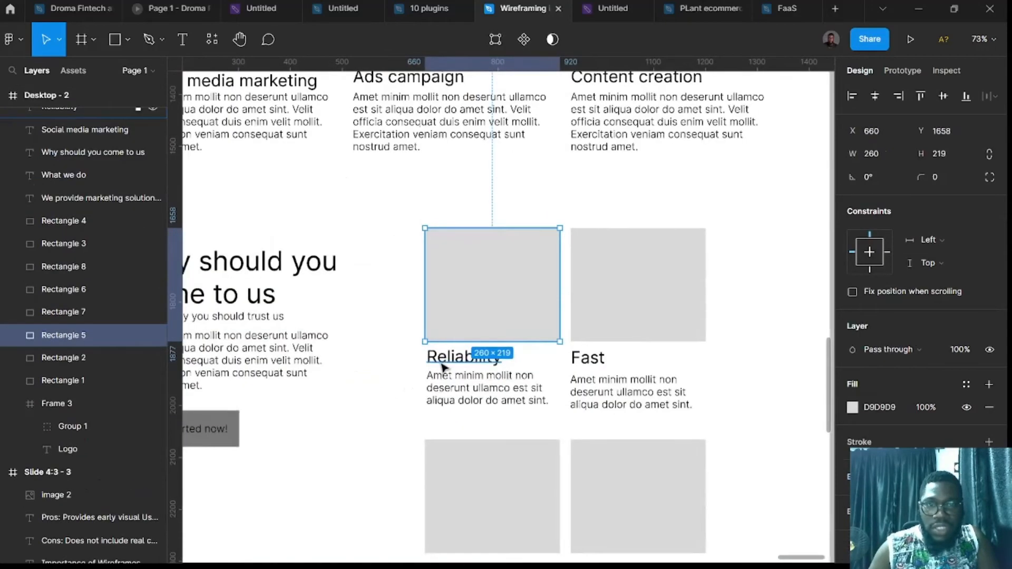
left_click(639, 261)
left_click(511, 271)
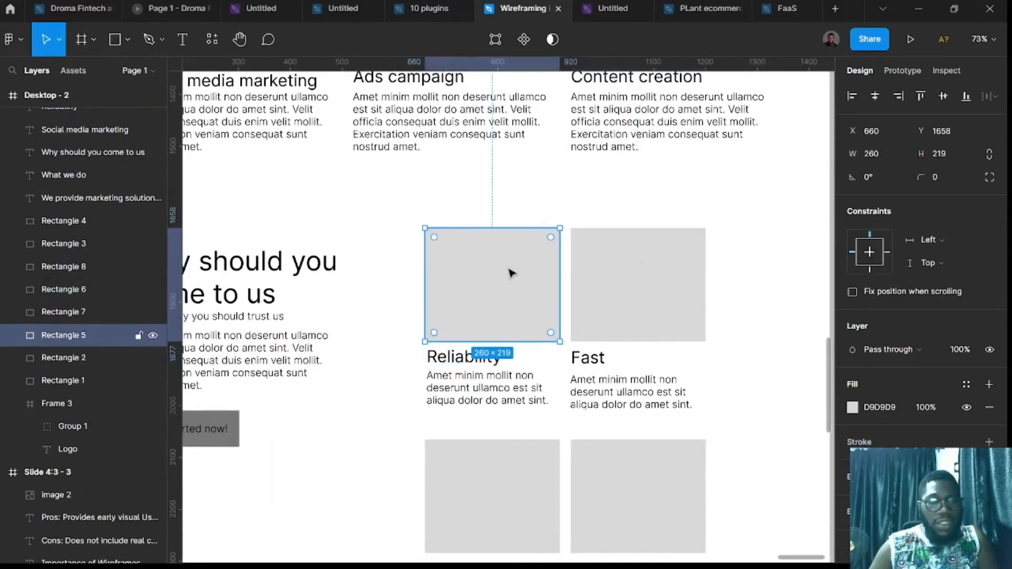
left_click(605, 270)
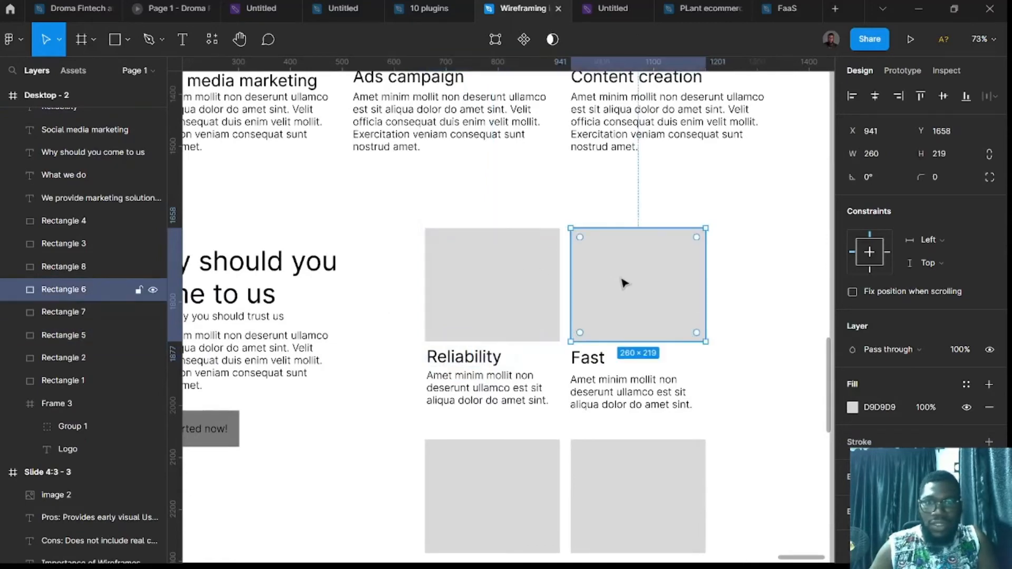
left_click(477, 282)
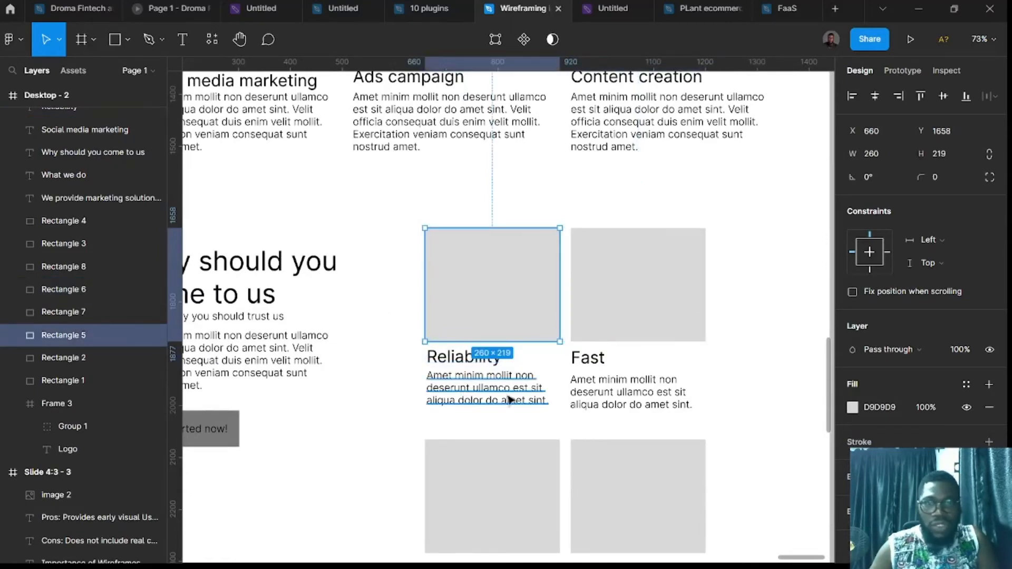
scroll(598, 418, "down", 5)
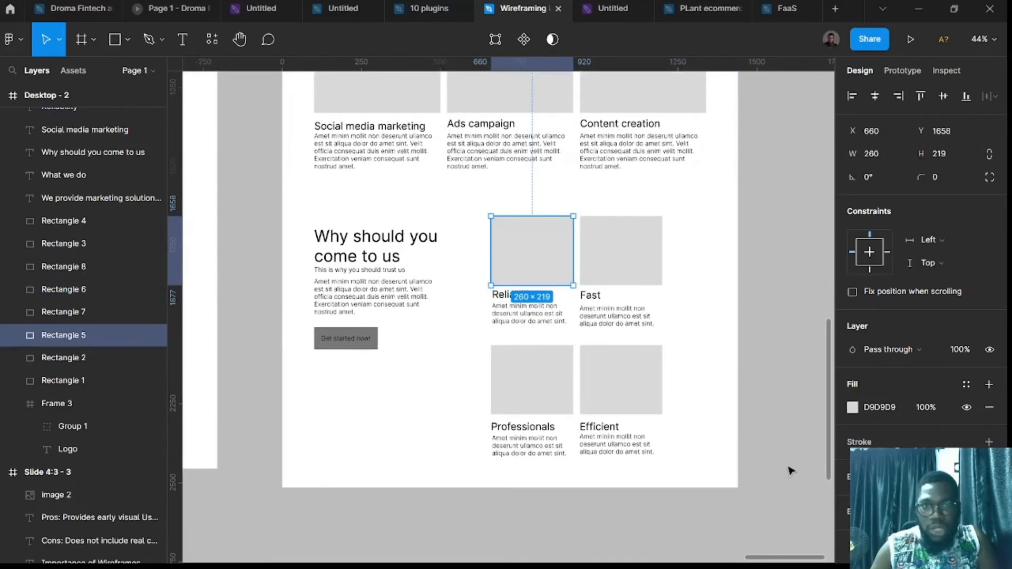
left_click_drag(785, 464, 470, 217)
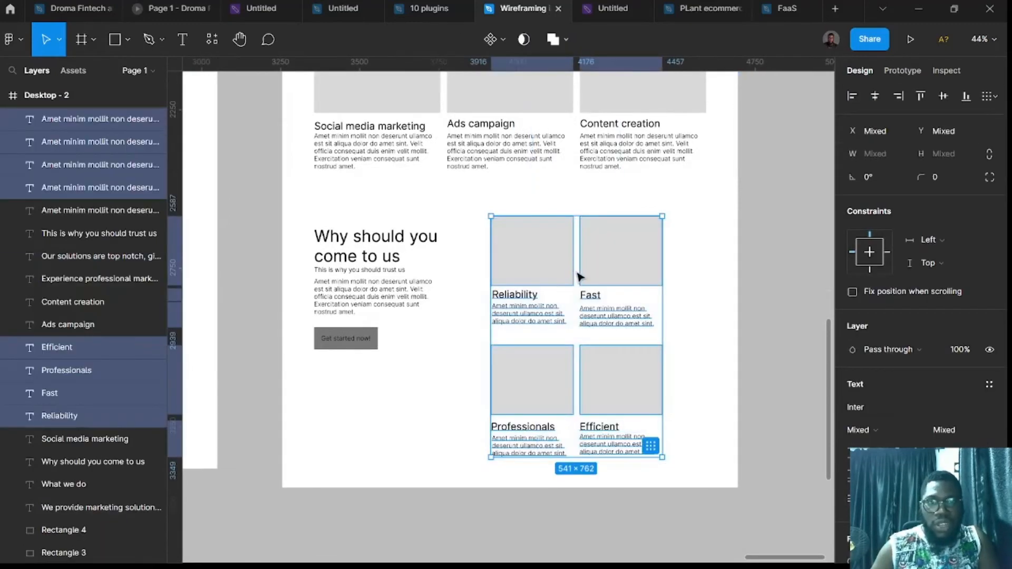
left_click_drag(30, 285, 432, 277)
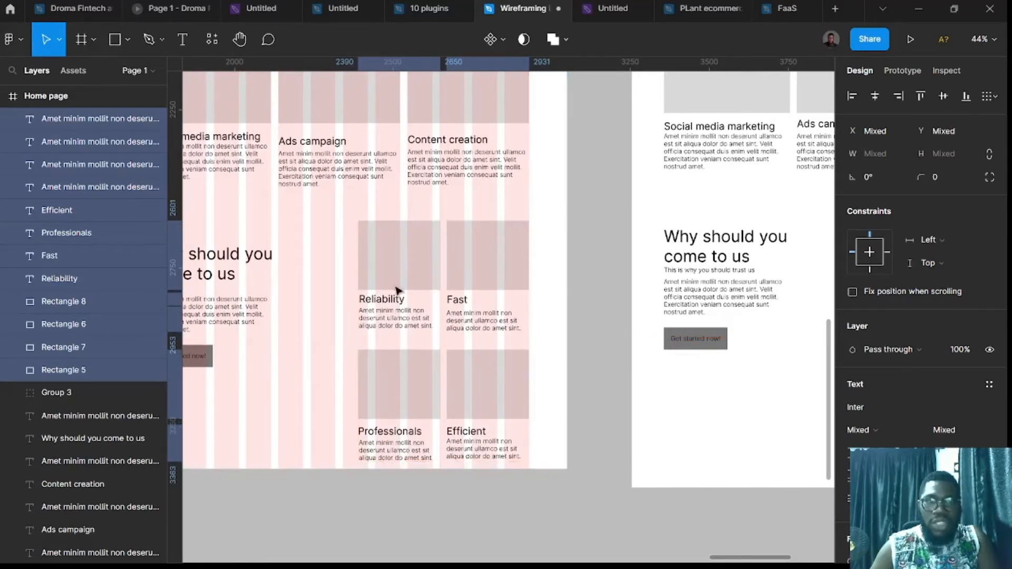
left_click(591, 316)
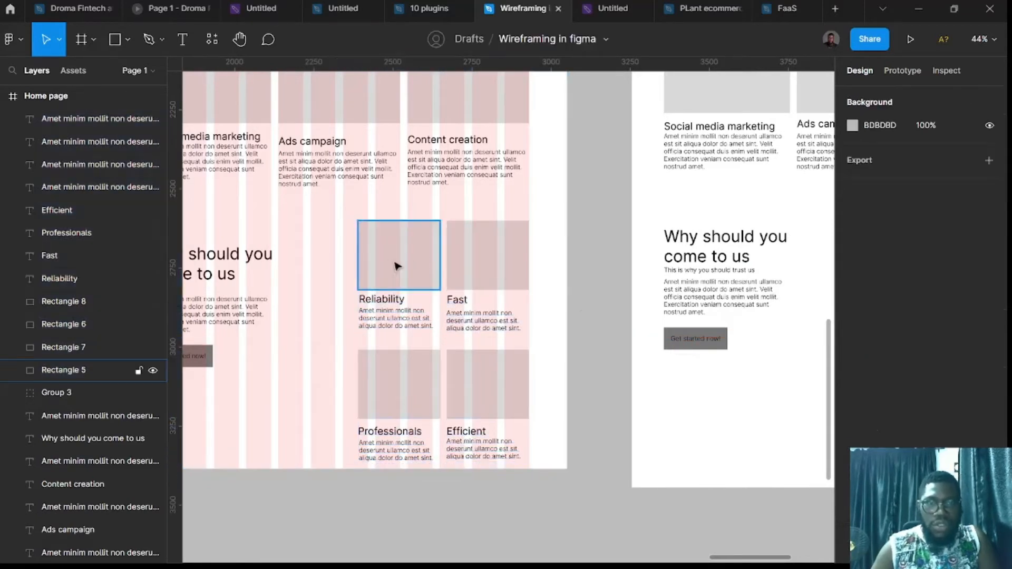
- Examine the sizes and grid alignment of the Reliability and Fast placeholders, headings and descriptions on Home page
left_click(395, 264)
left_click(460, 261)
left_click(370, 259)
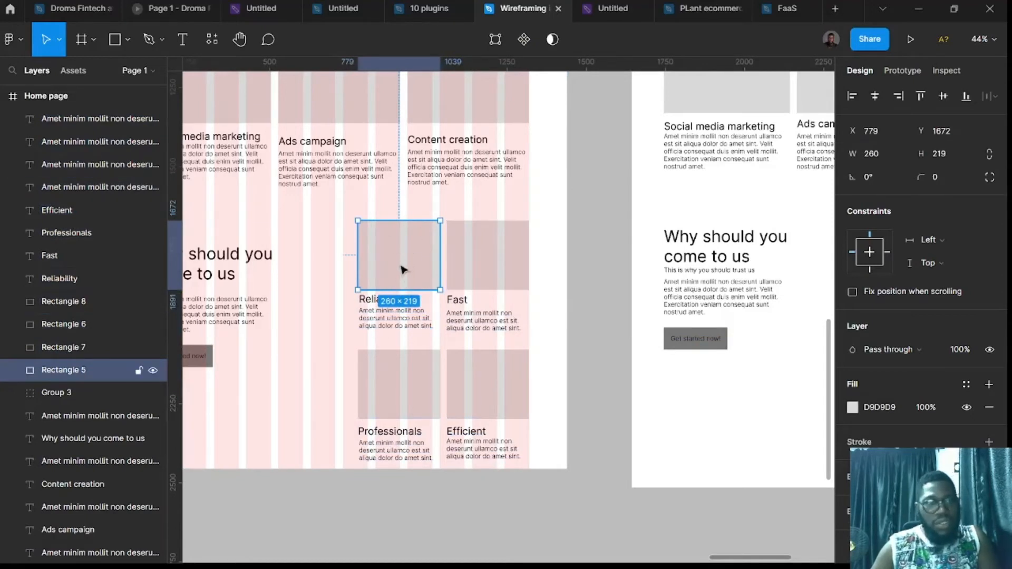
left_click(365, 300)
scroll(393, 299, "up", 5)
scroll(392, 299, "up", 8)
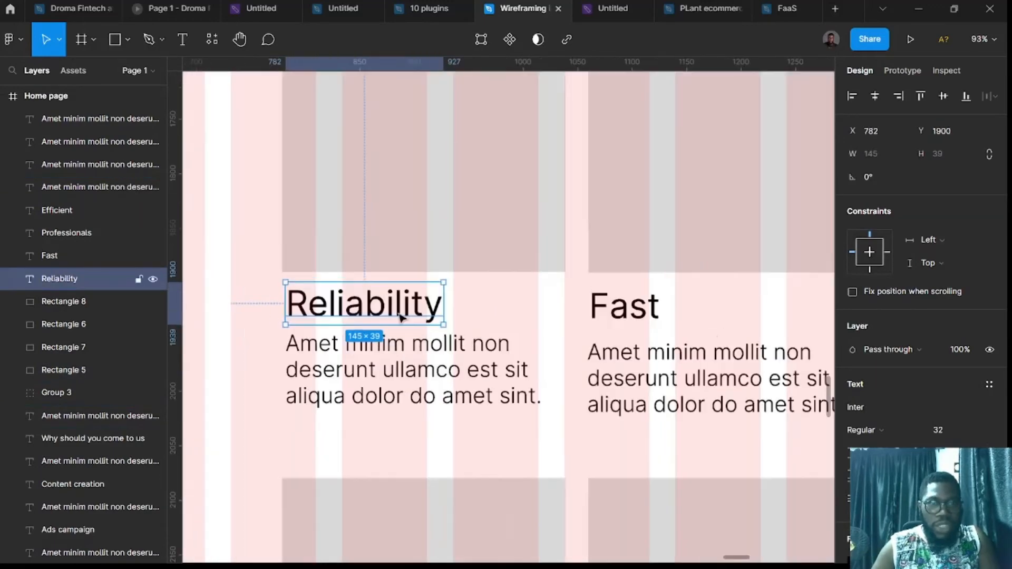
left_click(419, 389)
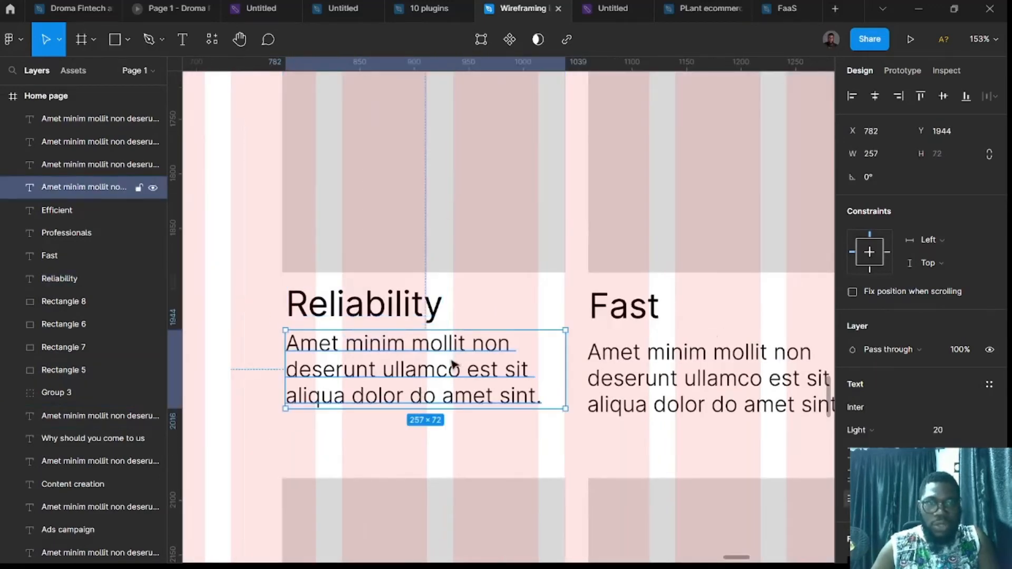
scroll(451, 366, "down", 3)
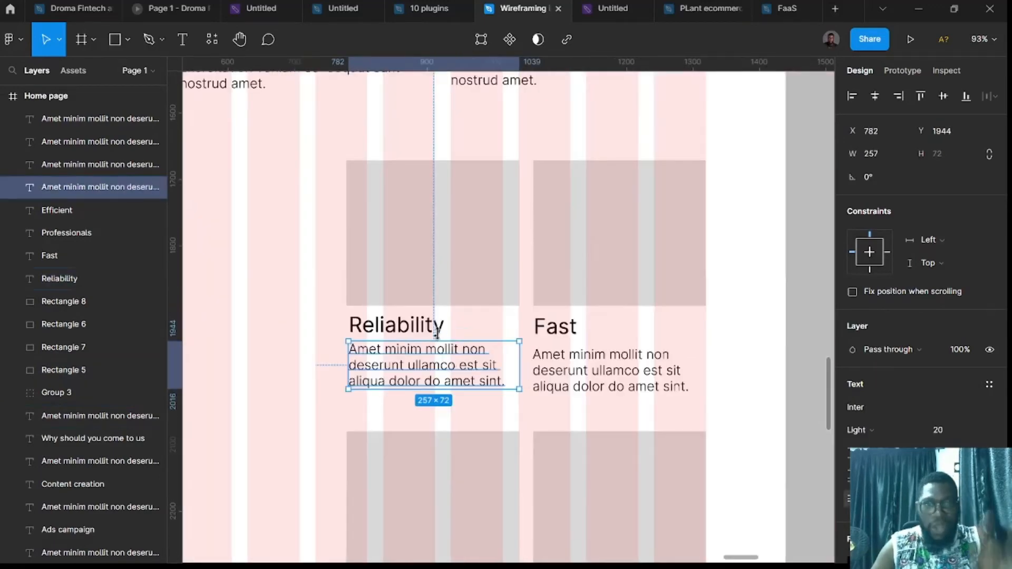
left_click(571, 331)
left_click(553, 352)
scroll(515, 419, "down", 3)
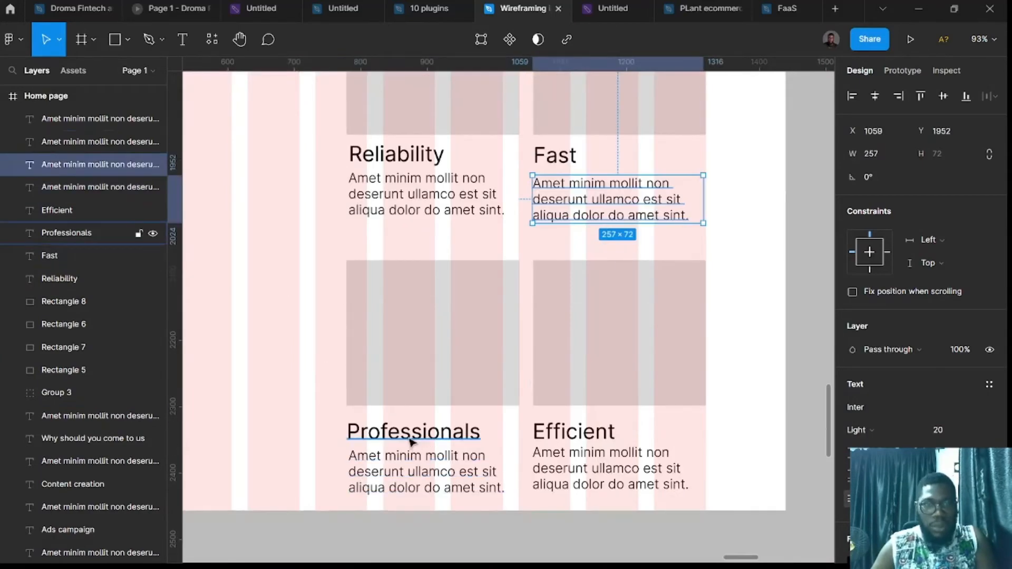
scroll(632, 445, "down", 5)
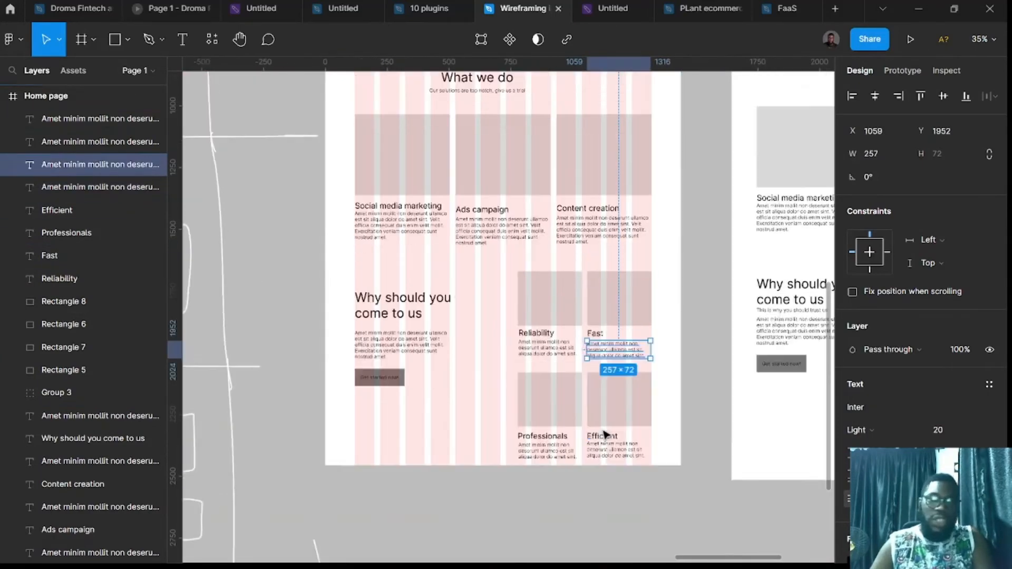
- Review the Home page wireframe from its header down, alongside the colour palette circles and Desktop - 2
scroll(603, 431, "up", 3)
scroll(682, 381, "up", 3)
scroll(675, 377, "right", 6)
scroll(518, 174, "left", 3)
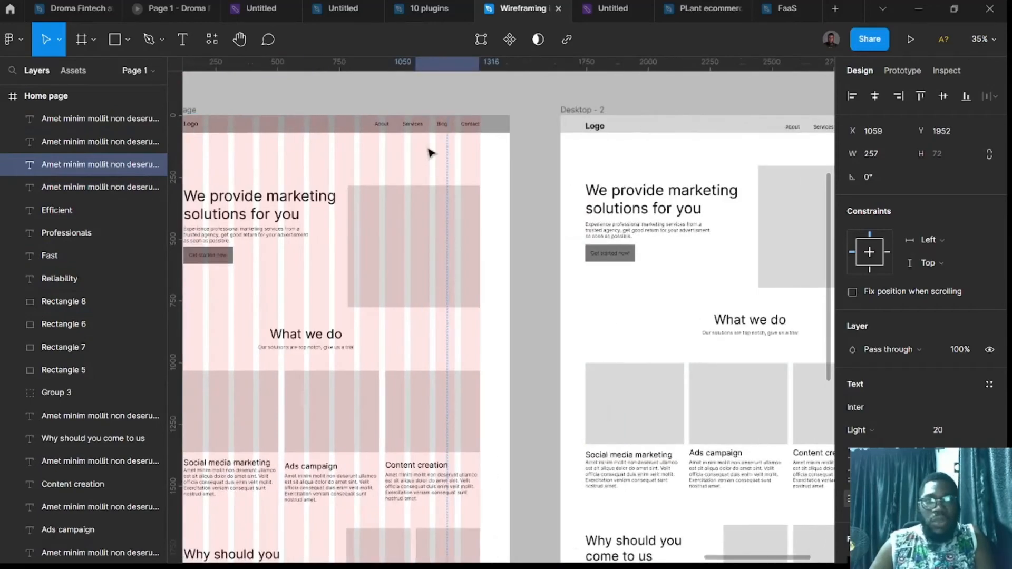
scroll(416, 117, "down", 3)
scroll(412, 119, "up", 3)
scroll(408, 237, "up", 3)
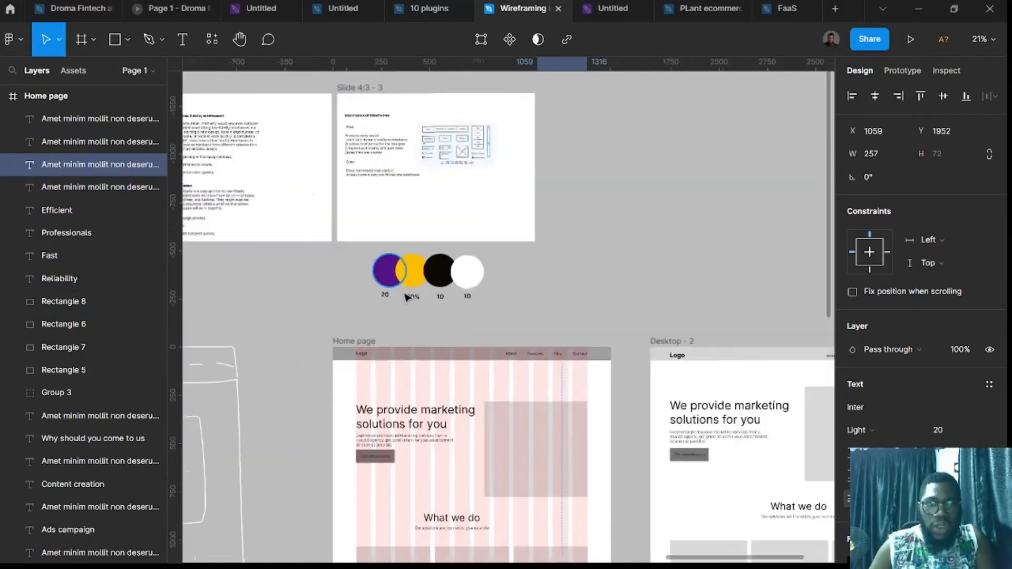
scroll(405, 390, "down", 6)
scroll(458, 380, "right", 8)
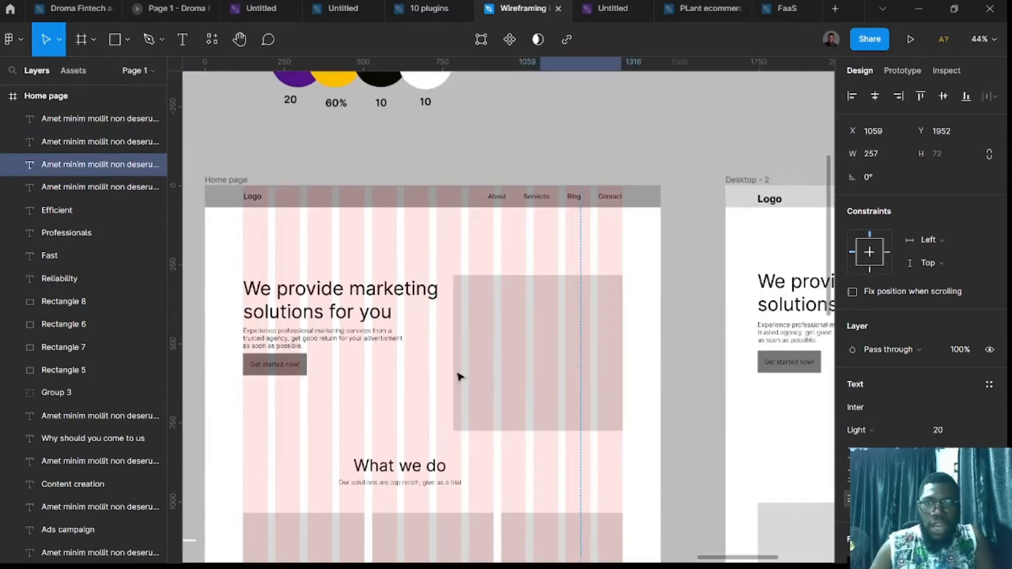
scroll(581, 352, "up", 1)
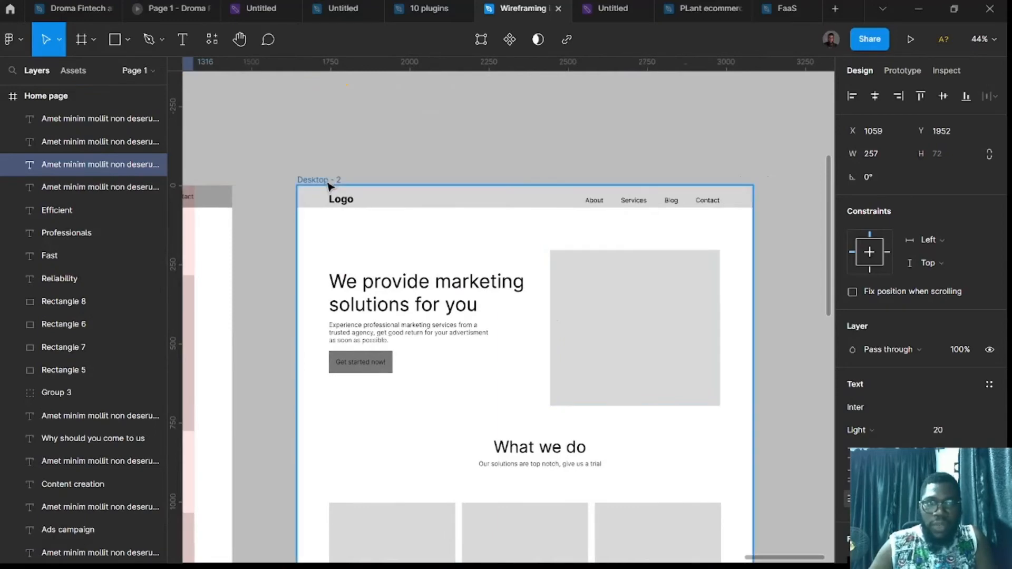
- Move the yellow and purple HOme page design next to the Desktop - 2 frame, at X 5064, Y 914
left_click(335, 240)
scroll(325, 306, "down", 10)
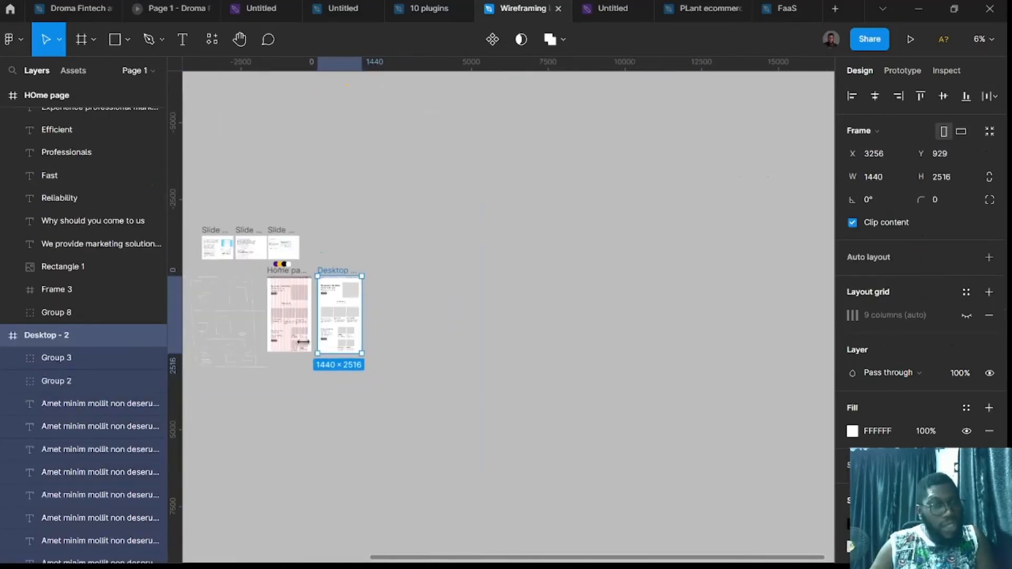
scroll(274, 419, "left", 8)
scroll(325, 341, "up", 8)
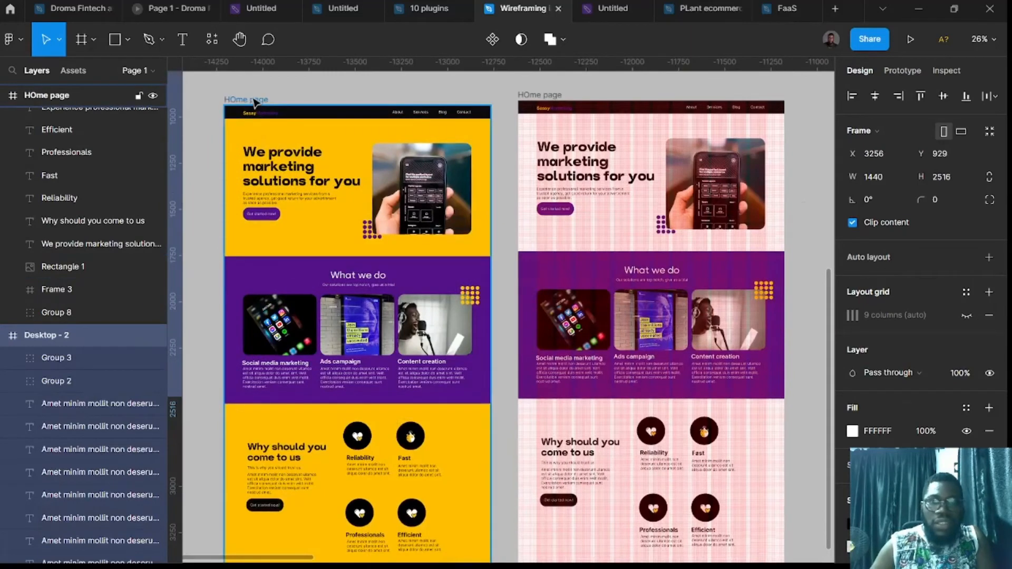
scroll(254, 102, "down", 3)
scroll(269, 95, "right", 5)
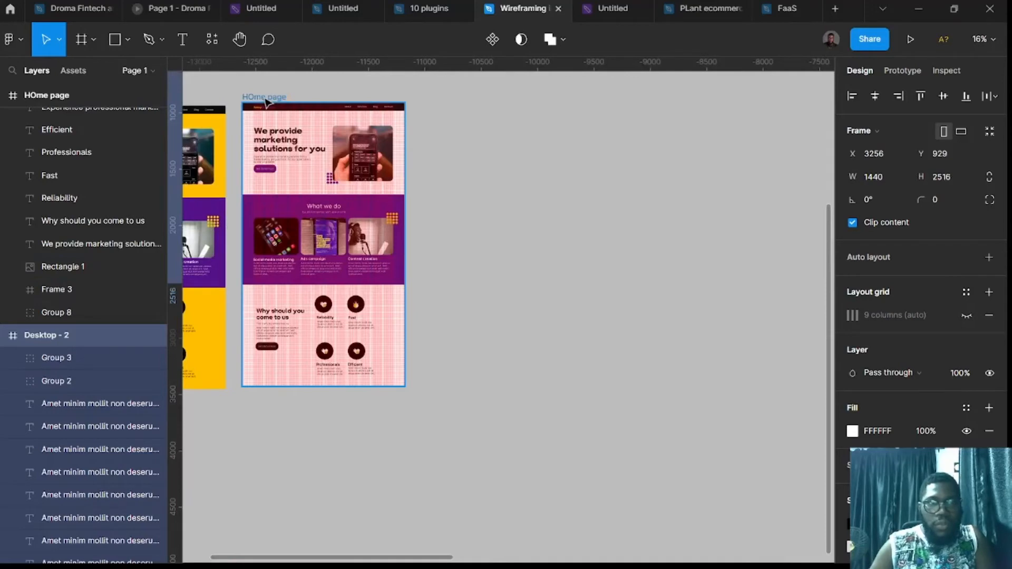
scroll(268, 108, "left", 5)
left_click(325, 104)
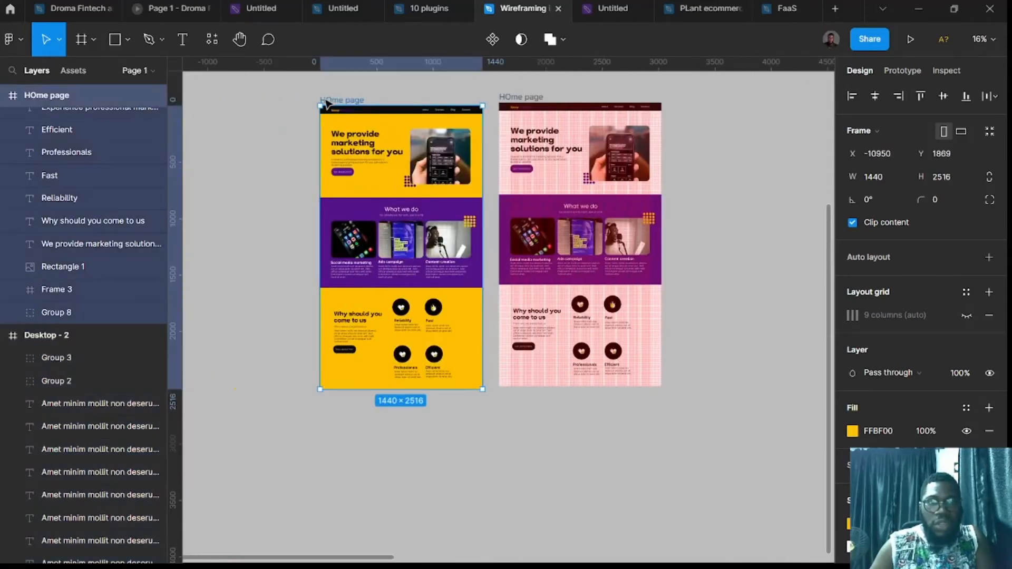
left_click_drag(334, 112, 583, 224)
scroll(463, 292, "up", 5)
scroll(519, 282, "down", 3)
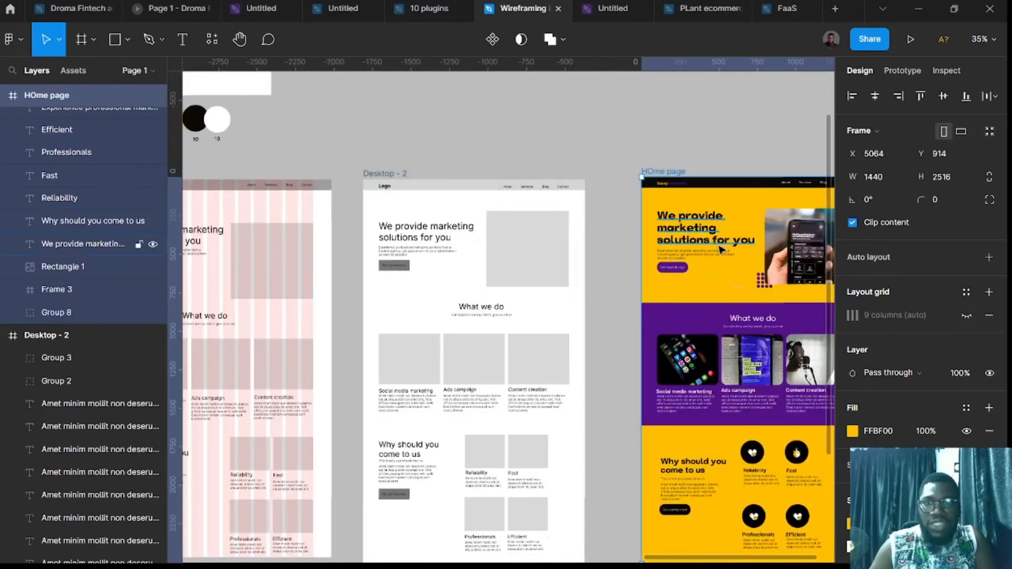
scroll(756, 270, "right", 2)
scroll(592, 318, "left", 2)
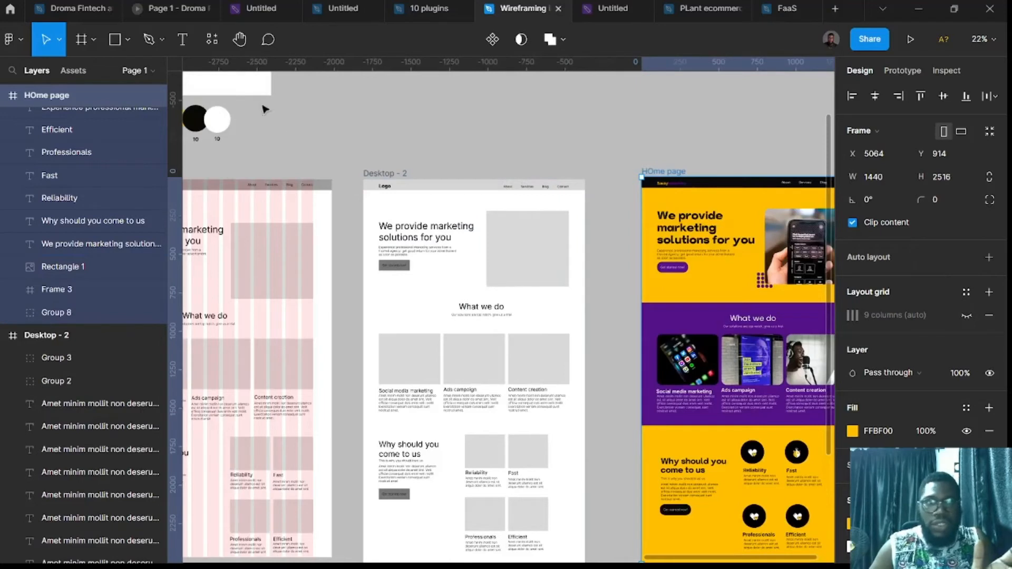
- Run the Unsplash plugin and search its photos for "marketing"
left_click(212, 39)
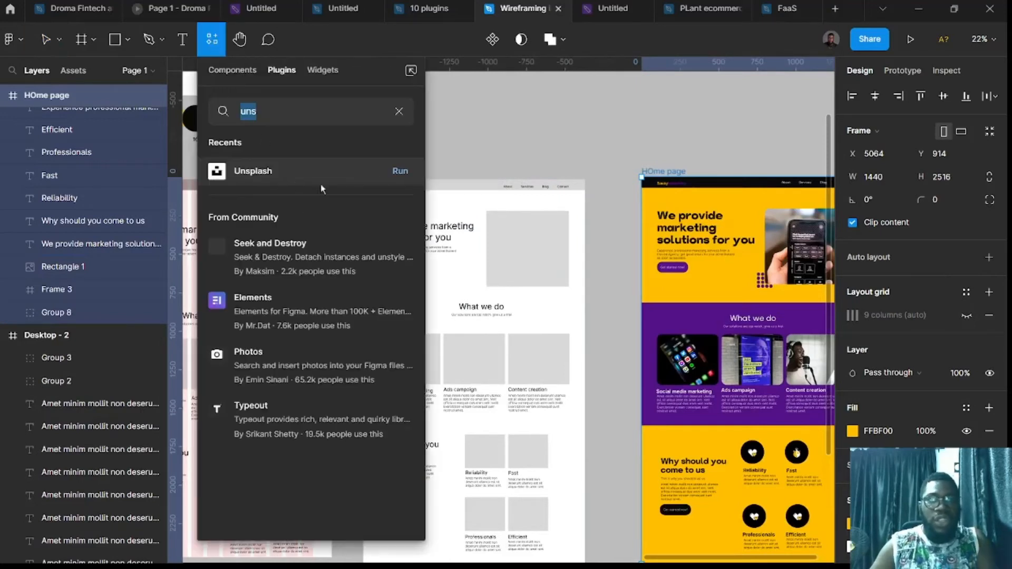
left_click(400, 172)
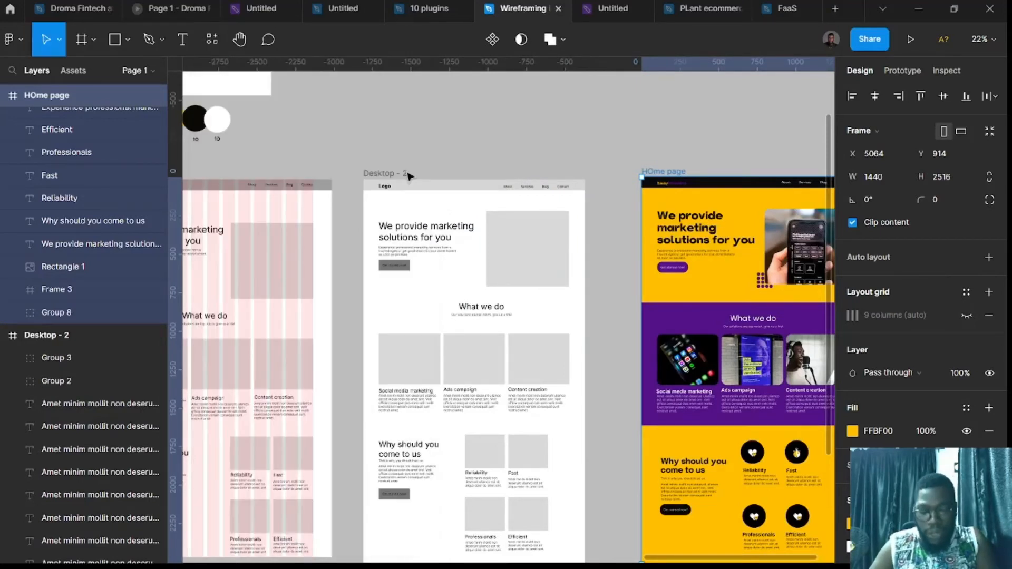
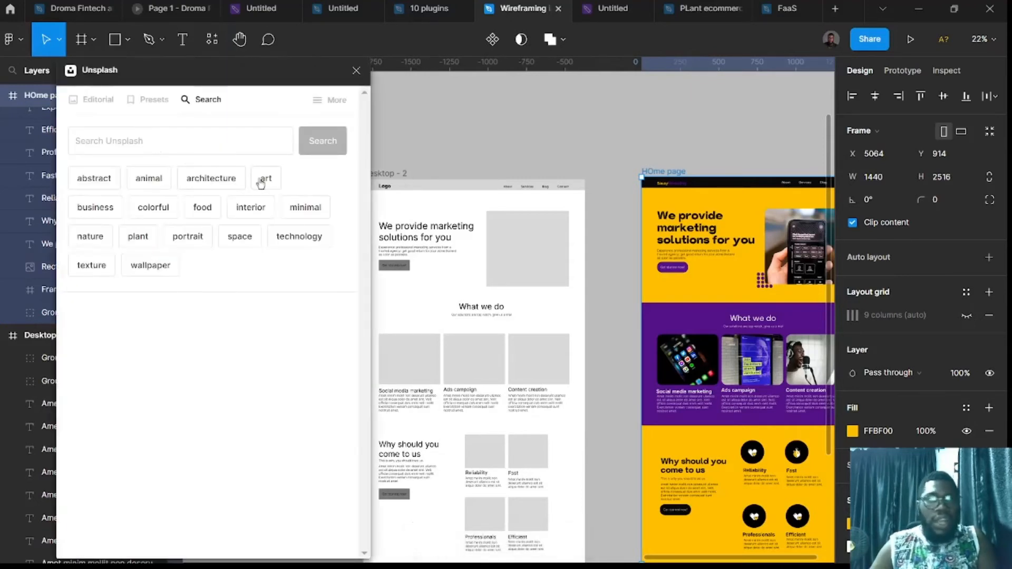
left_click(147, 145)
type("marketing")
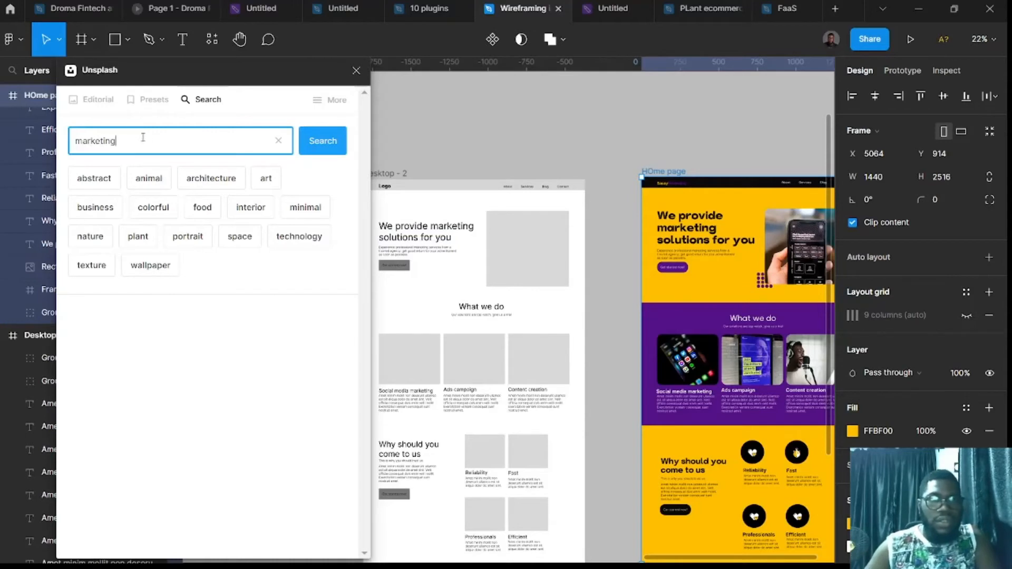
key("Return")
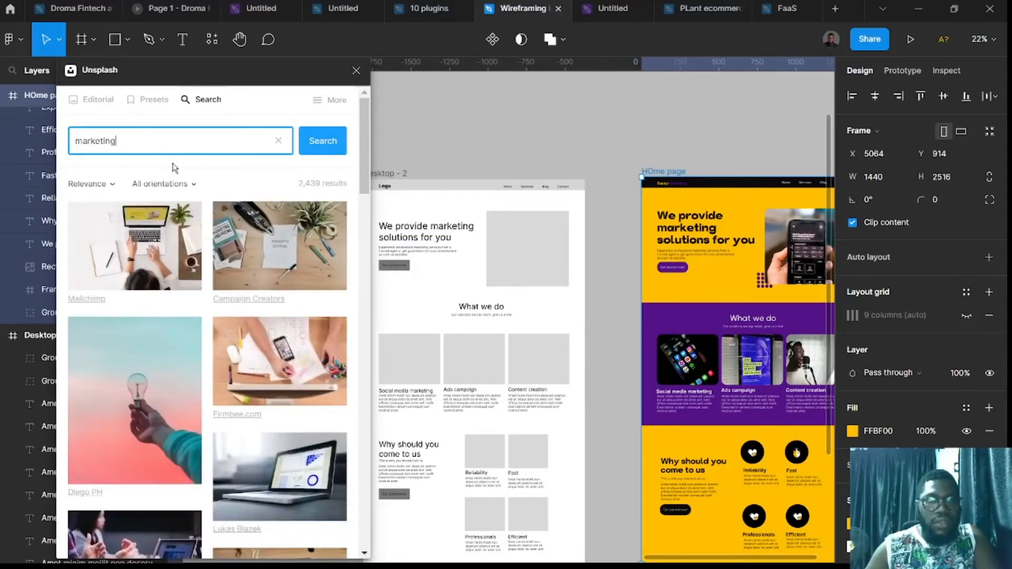
- Fill Desktop - 2's large hero placeholder with NASA's Unsplash photo of Earth's city lights at night
left_click(531, 265)
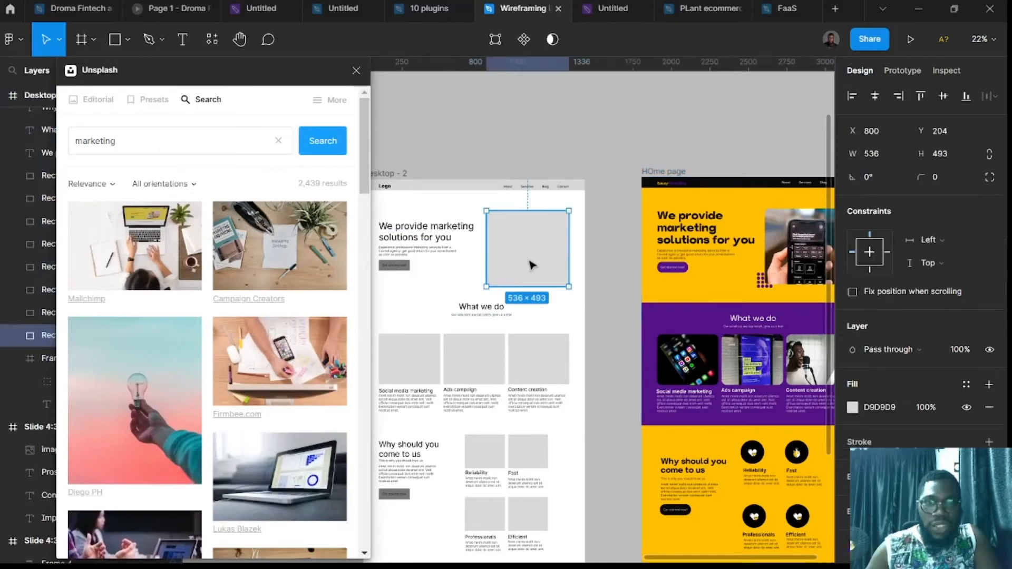
scroll(294, 294, "down", 4)
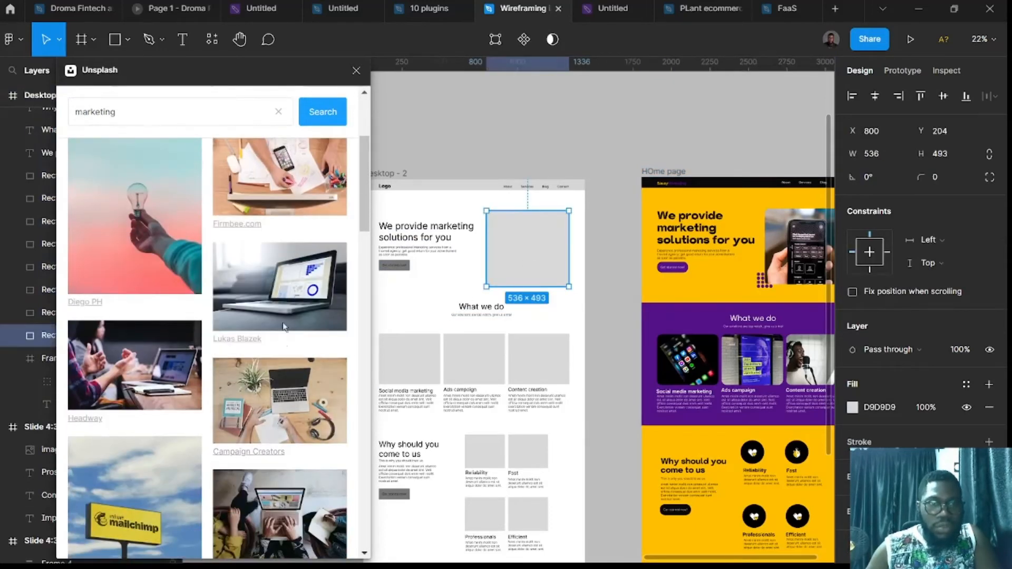
scroll(294, 294, "down", 8)
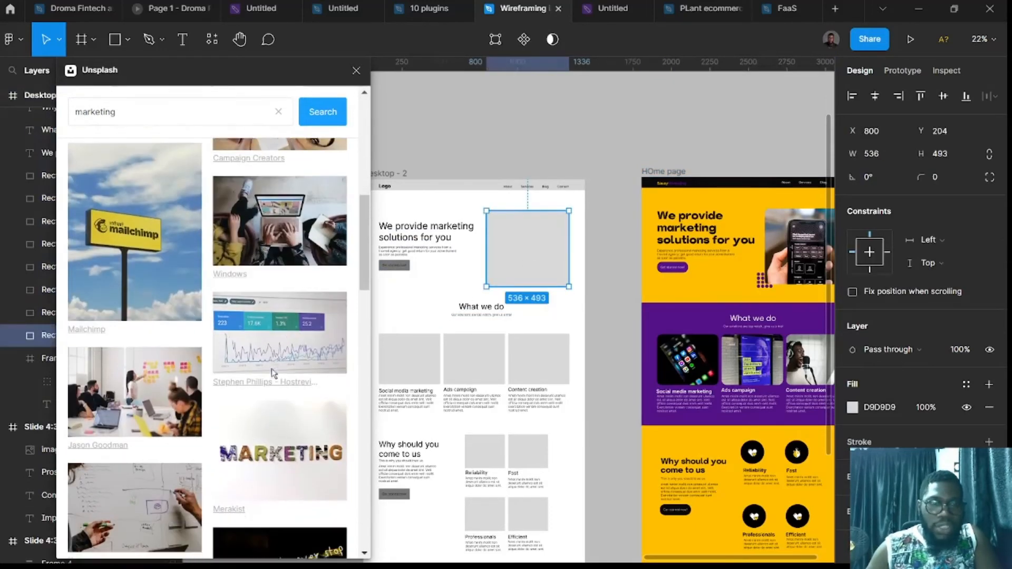
scroll(279, 368, "down", 4)
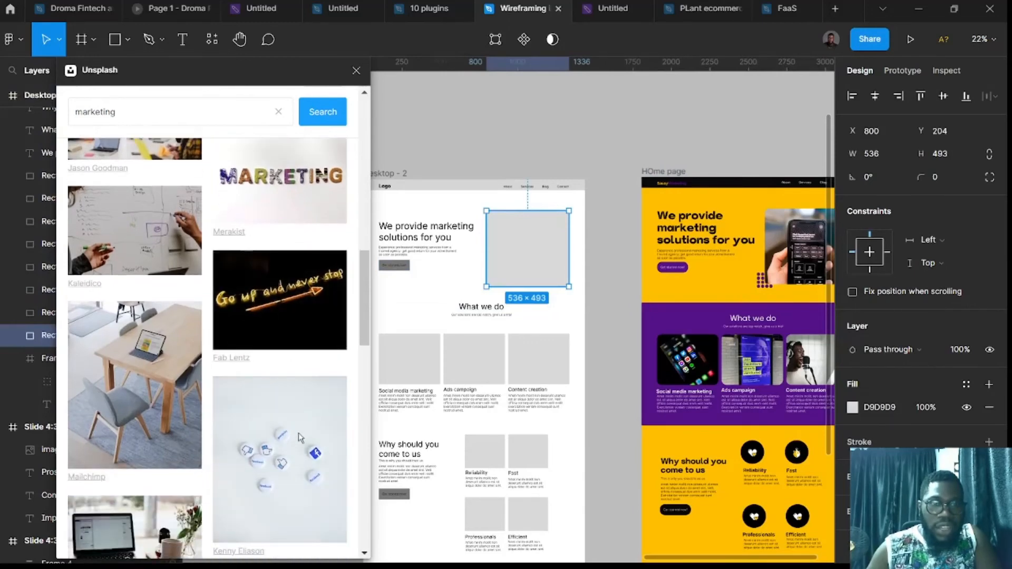
scroll(301, 446, "down", 15)
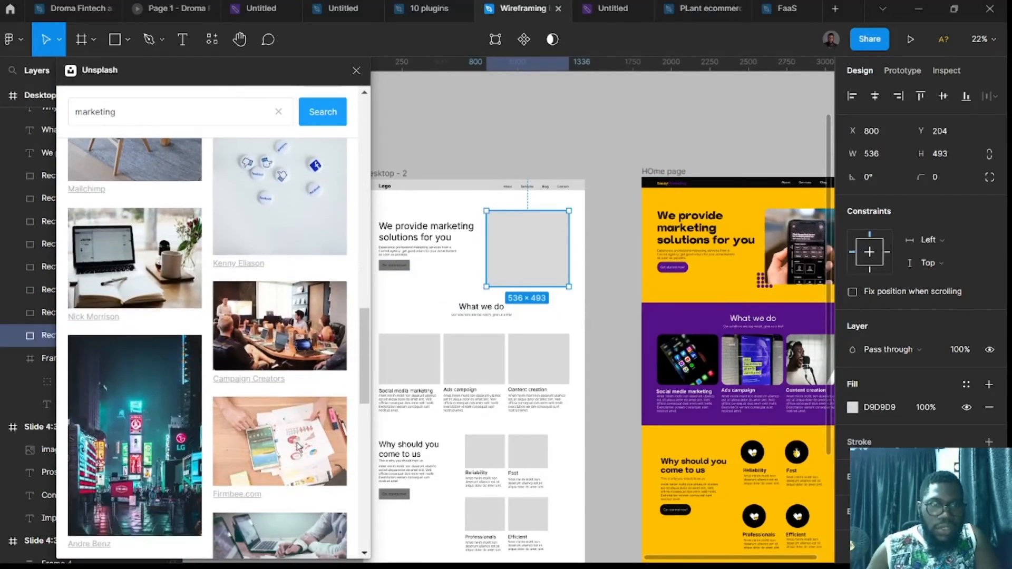
scroll(296, 444, "down", 6)
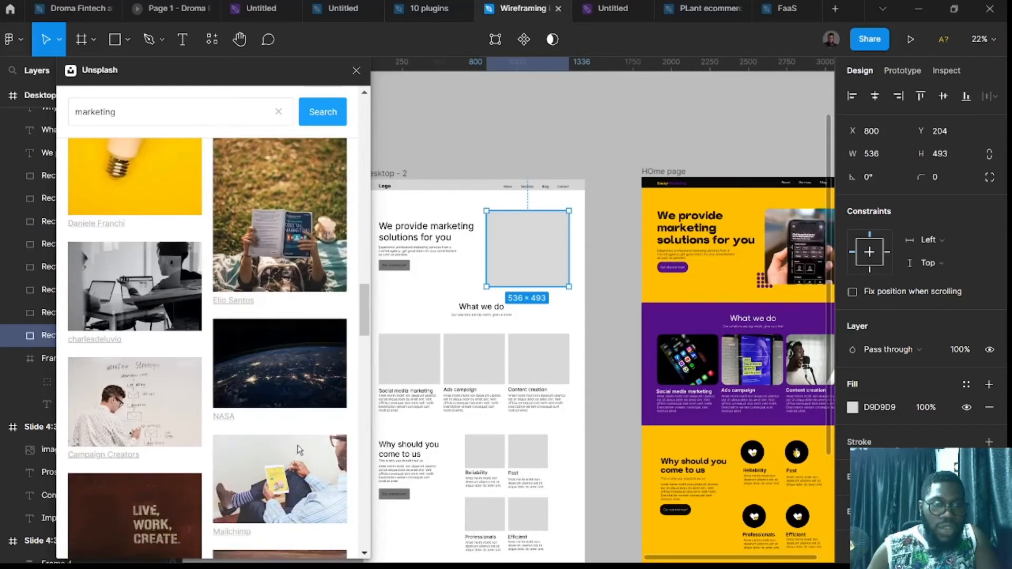
left_click(271, 272)
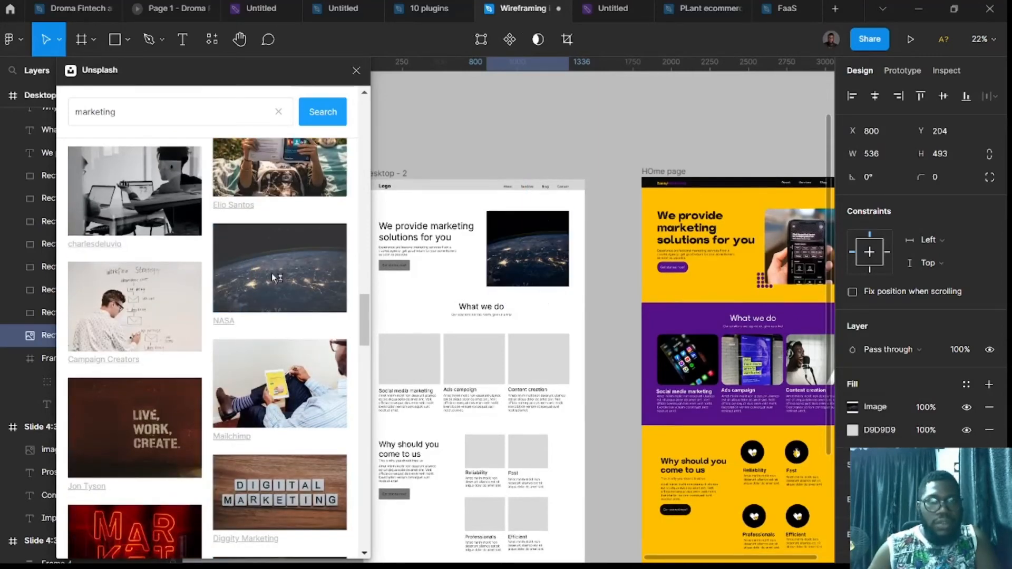
- Fill the Social media marketing placeholder in Desktop - 2 with the Unsplash photo of colourful "SOCIAL MEDIA" letters
left_click(407, 345)
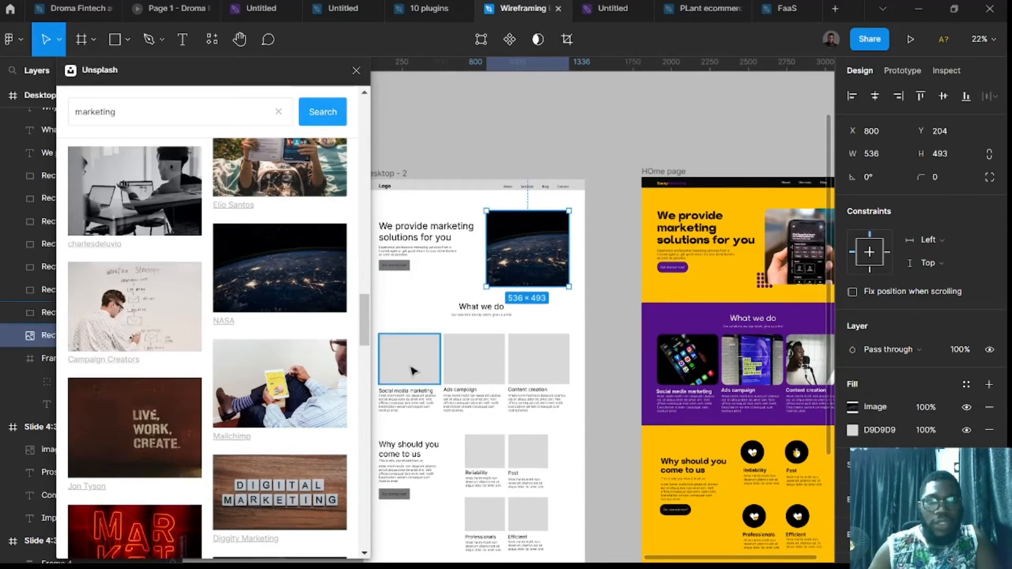
left_click(458, 367, "shift")
left_click(534, 373, "shift")
left_click(400, 366)
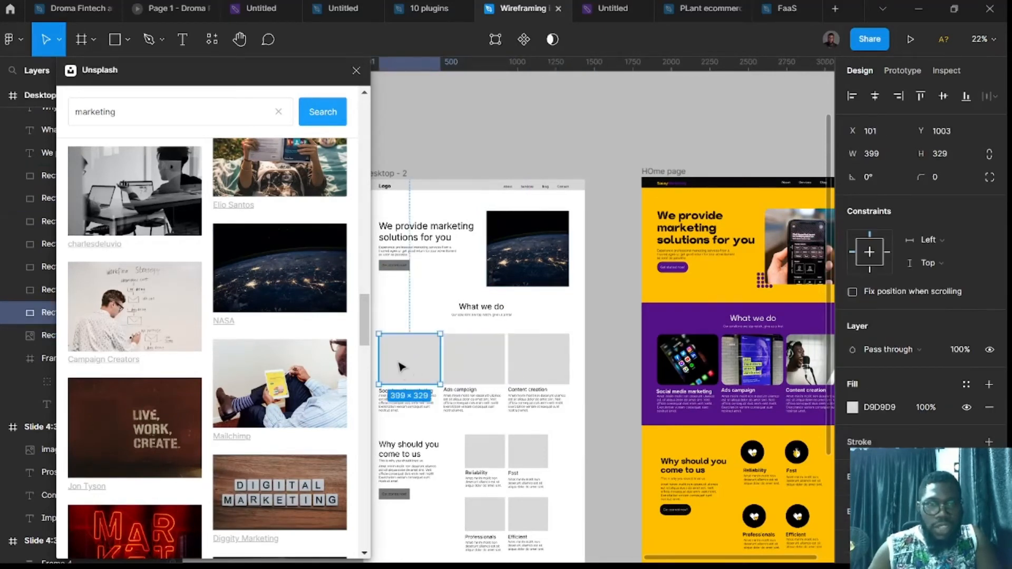
triple_click(156, 107)
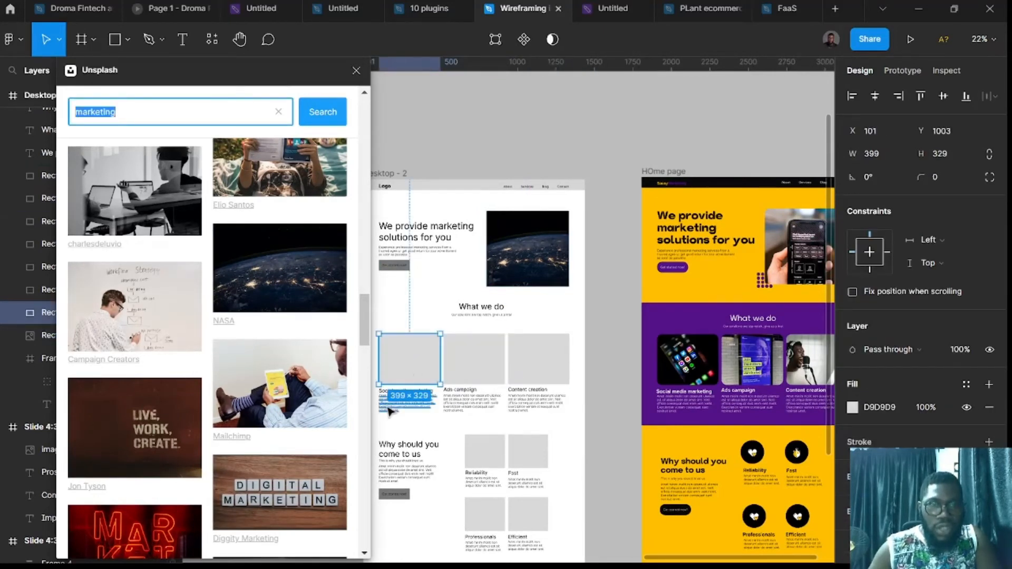
scroll(295, 482, "down", 10)
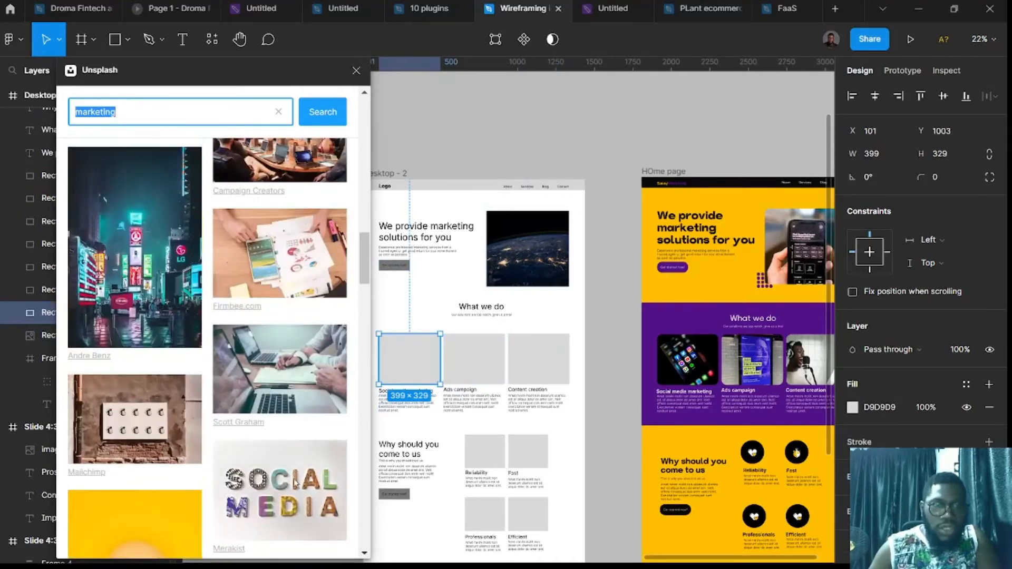
left_click(294, 482)
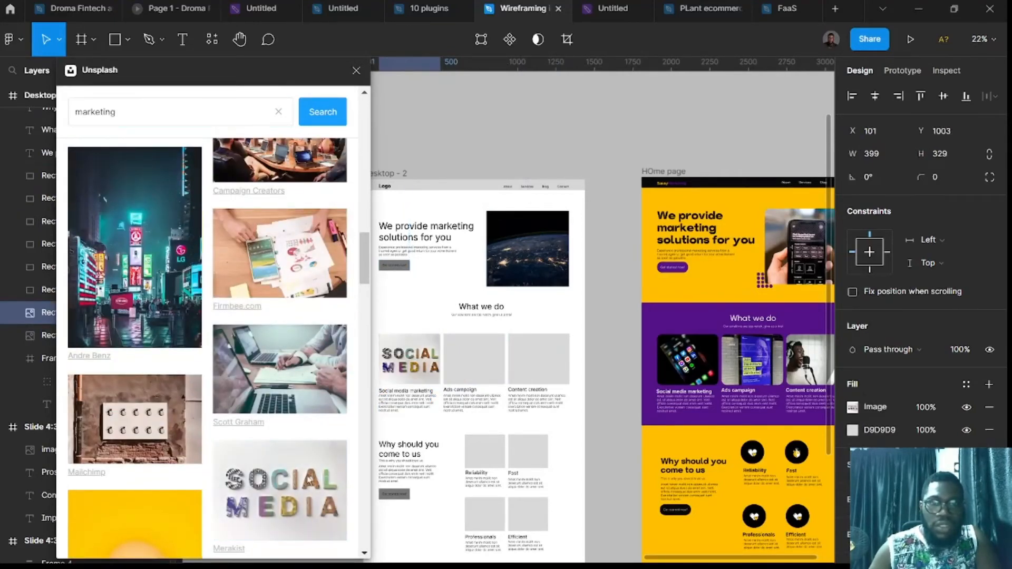
- Fill the Ads campaign placeholder with the Campaign Creators photo of a team meeting around a conference table
scroll(463, 362, "up", 4)
left_click(482, 380)
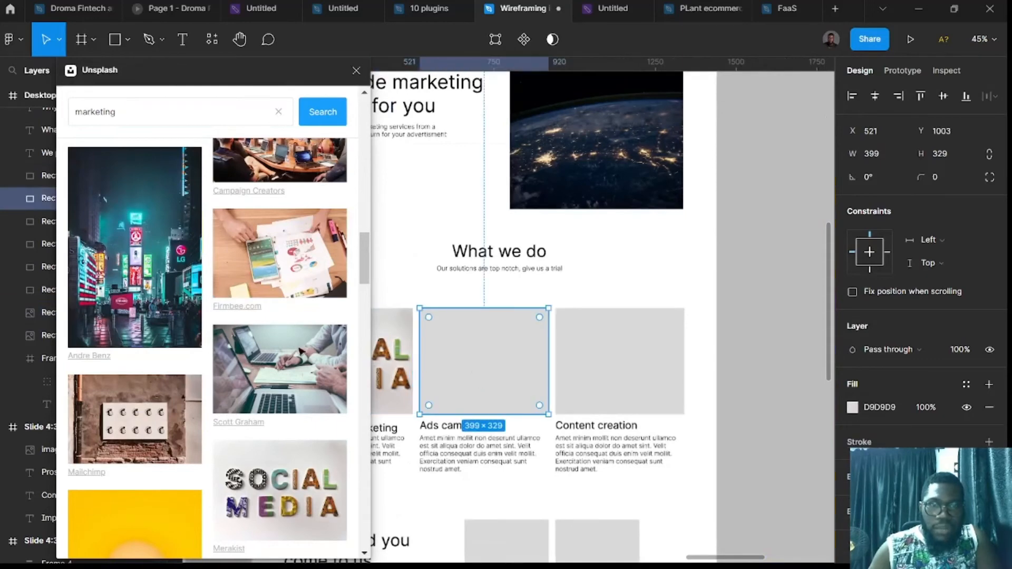
scroll(264, 361, "up", 4)
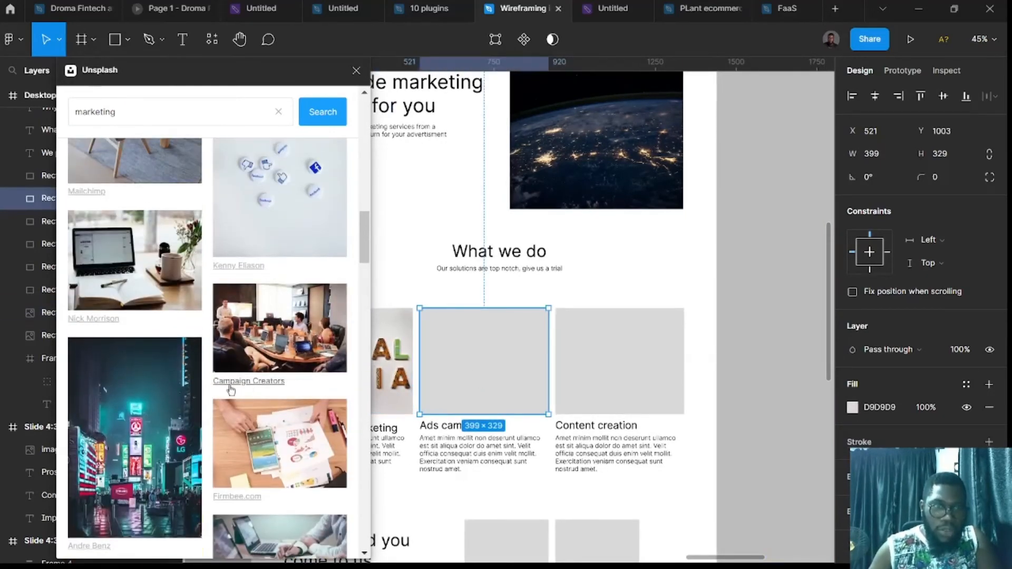
left_click(276, 341)
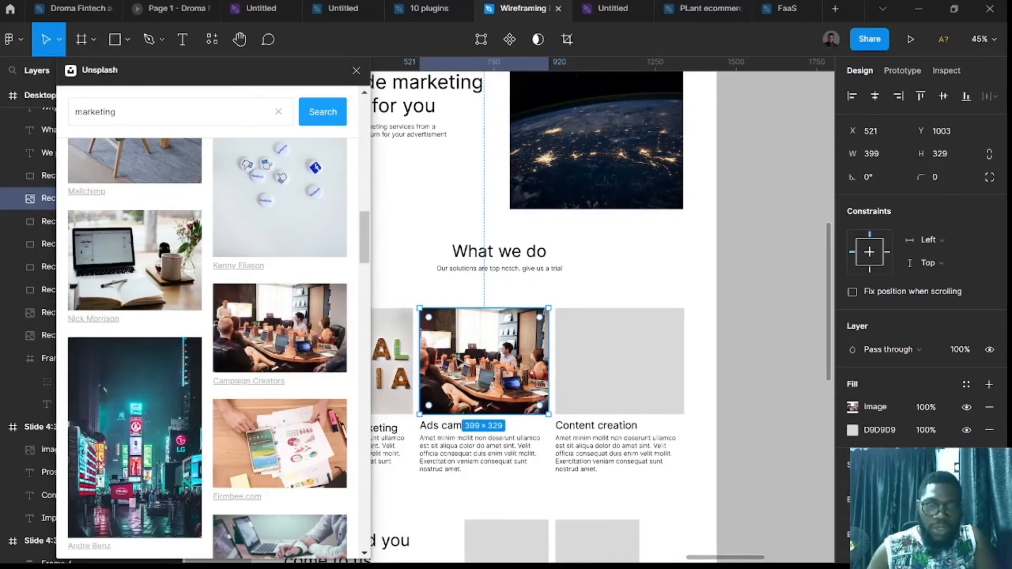
- Fill the Content creation placeholder with Thought Catalog's overhead photo of a wooden desk with coffee and laptop, and close Unsplash
left_click(620, 385)
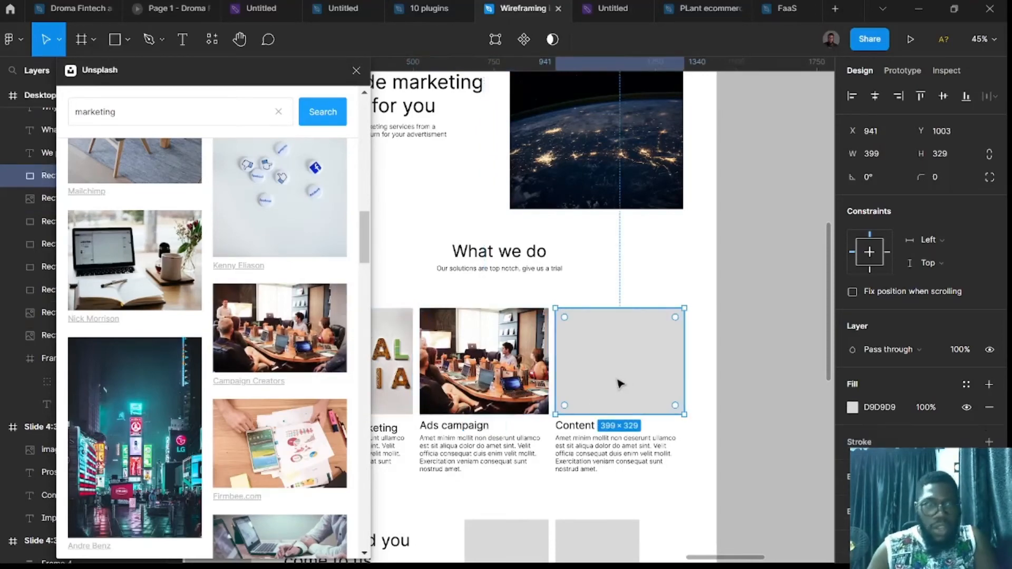
scroll(232, 368, "down", 8)
scroll(232, 369, "down", 7)
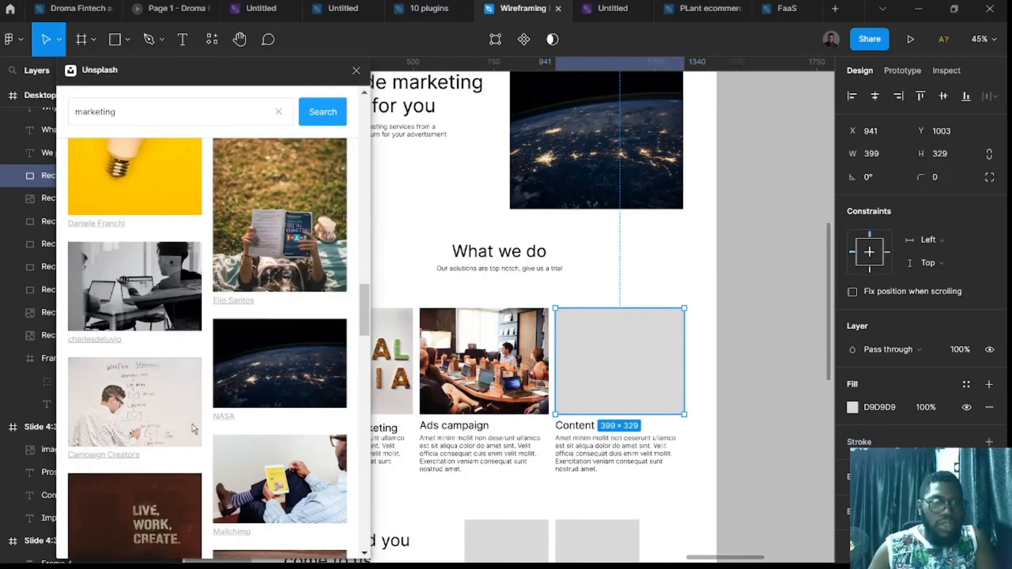
scroll(237, 451, "down", 5)
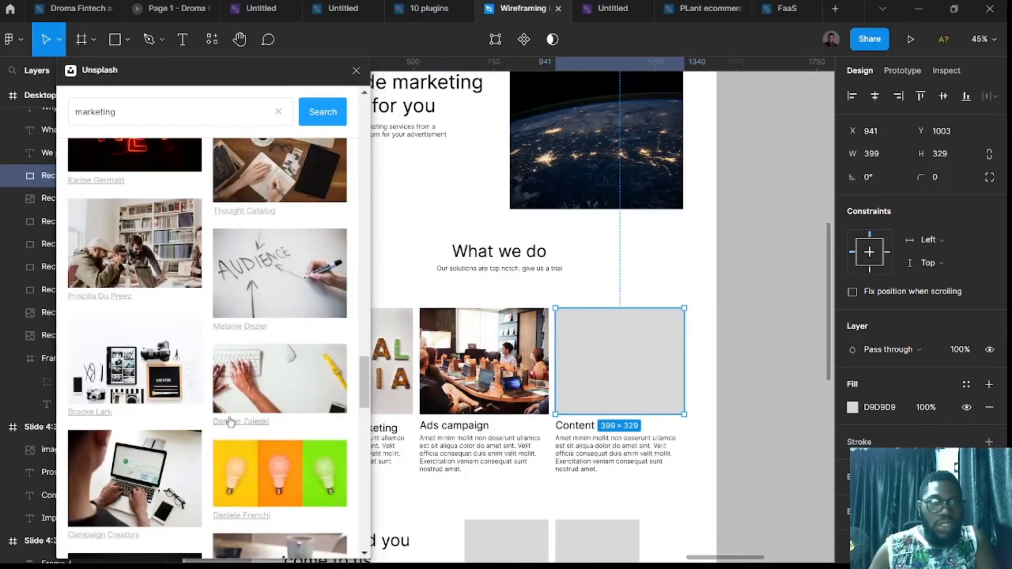
scroll(264, 411, "up", 3)
left_click(286, 362)
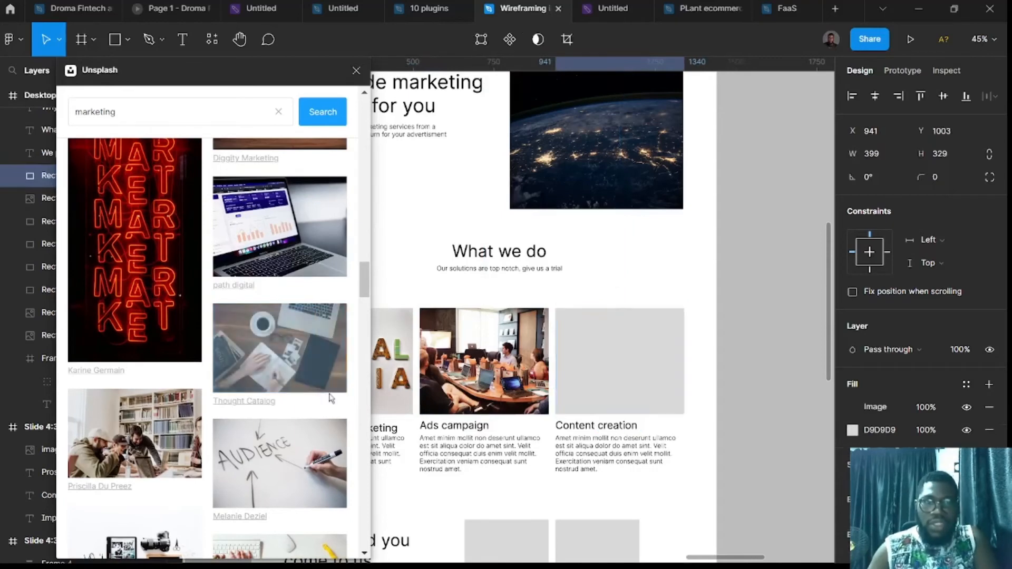
scroll(295, 363, "down", 3)
scroll(516, 474, "down", 3)
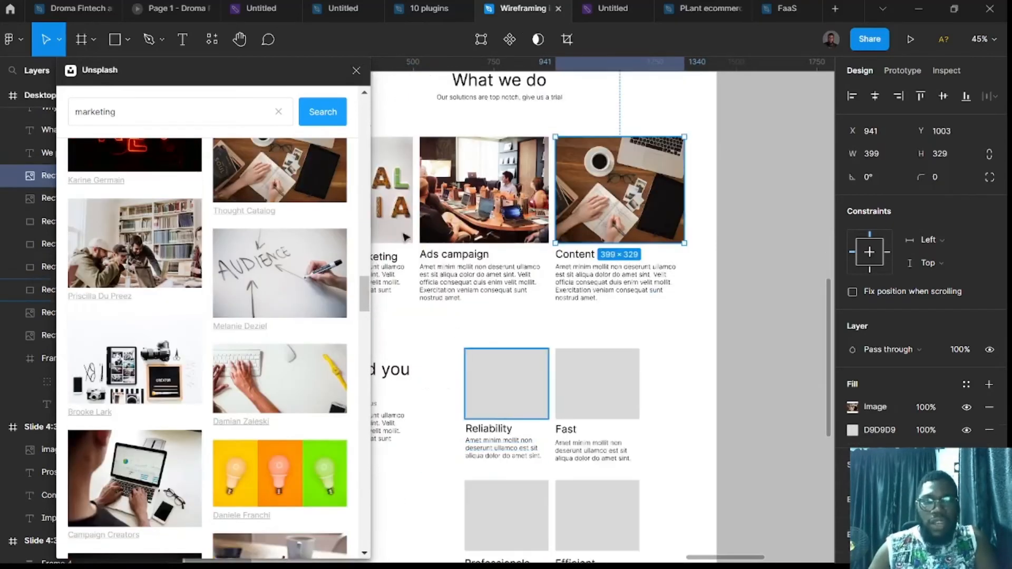
left_click(356, 70)
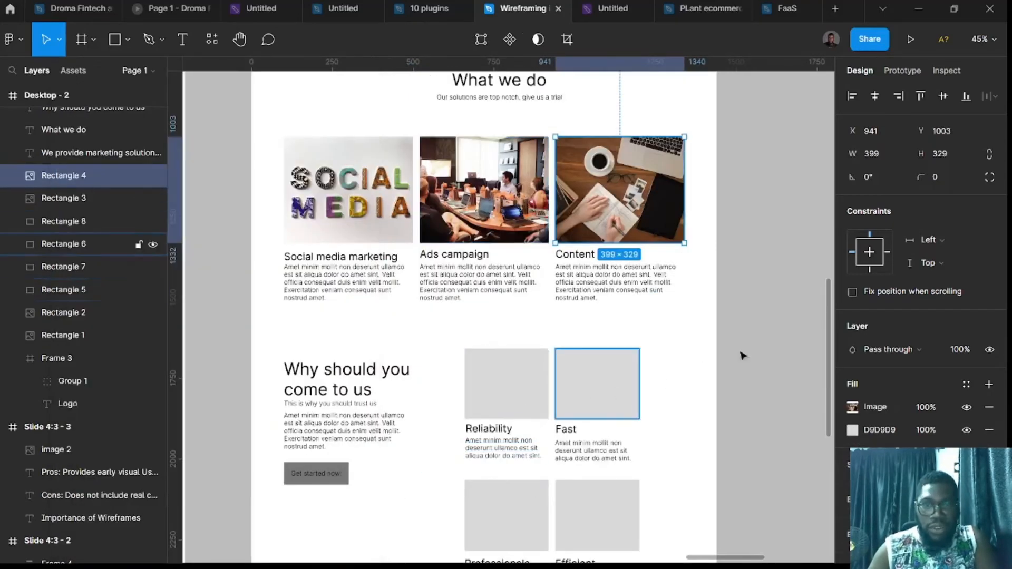
left_click(764, 271)
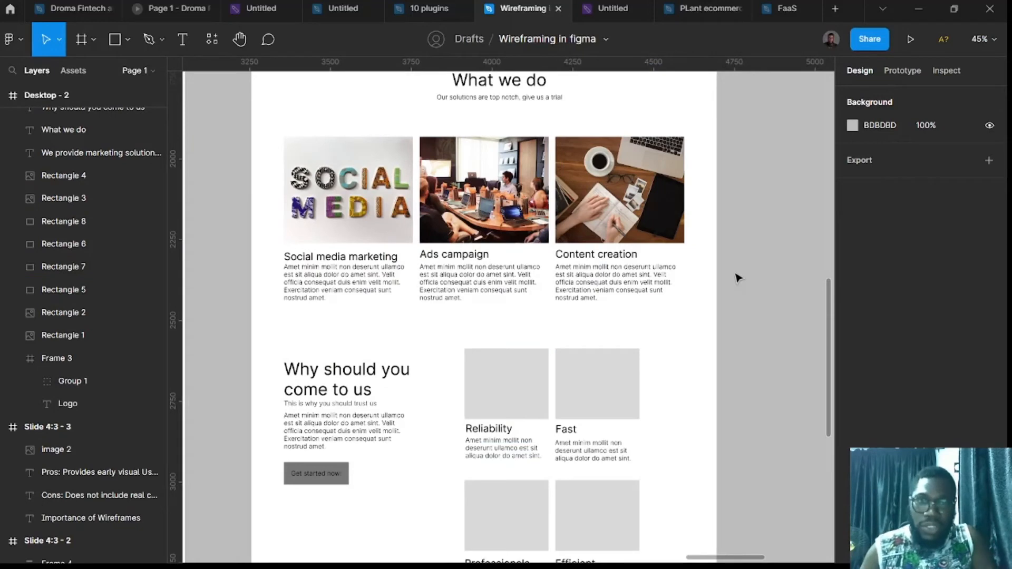
- Try to shrink the Reliability and Fast placeholders in Desktop - 2 to about 127 × 107
scroll(737, 277, "down", 3)
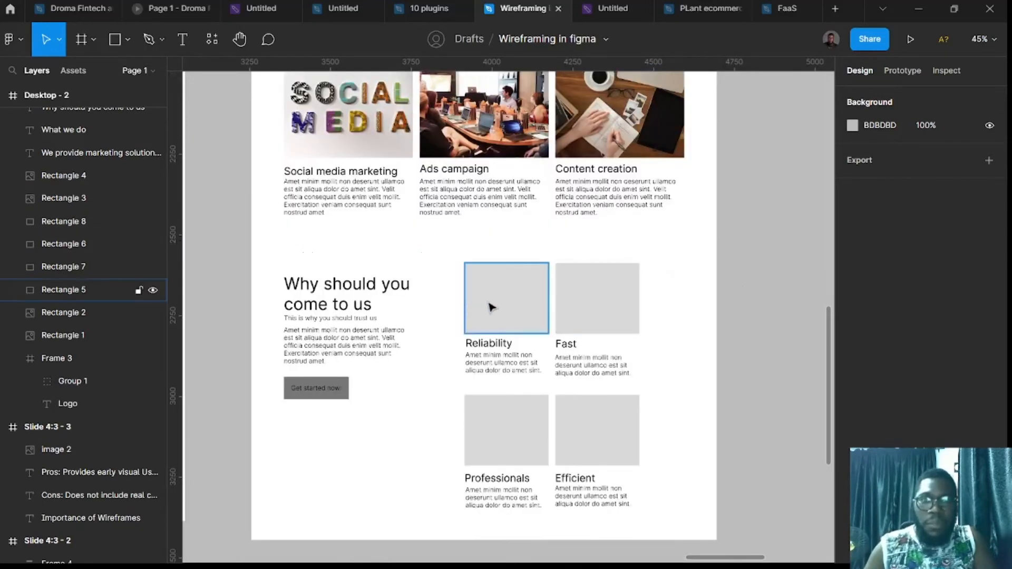
left_click(466, 265)
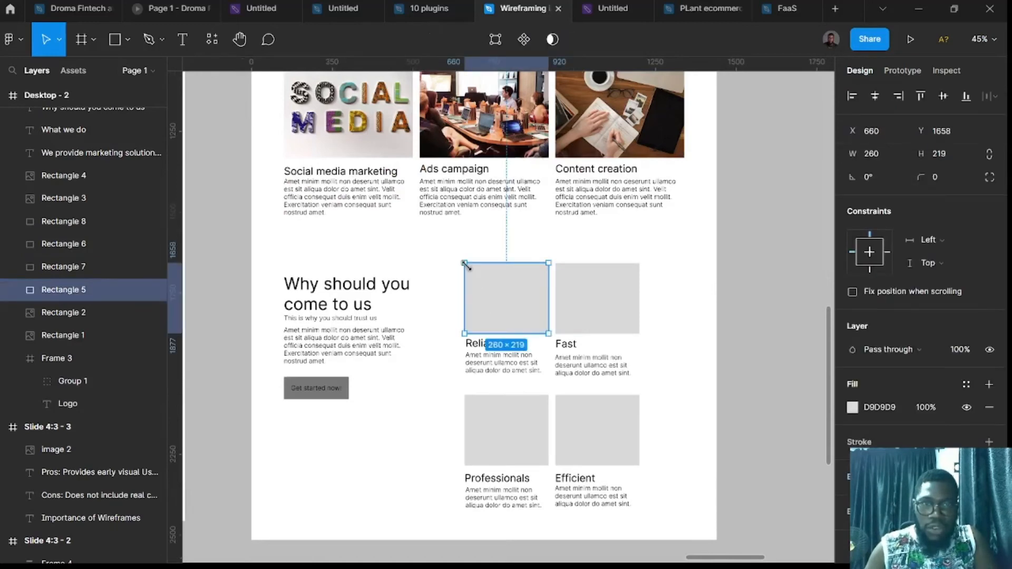
left_click_drag(464, 263, 490, 320)
left_click(566, 299)
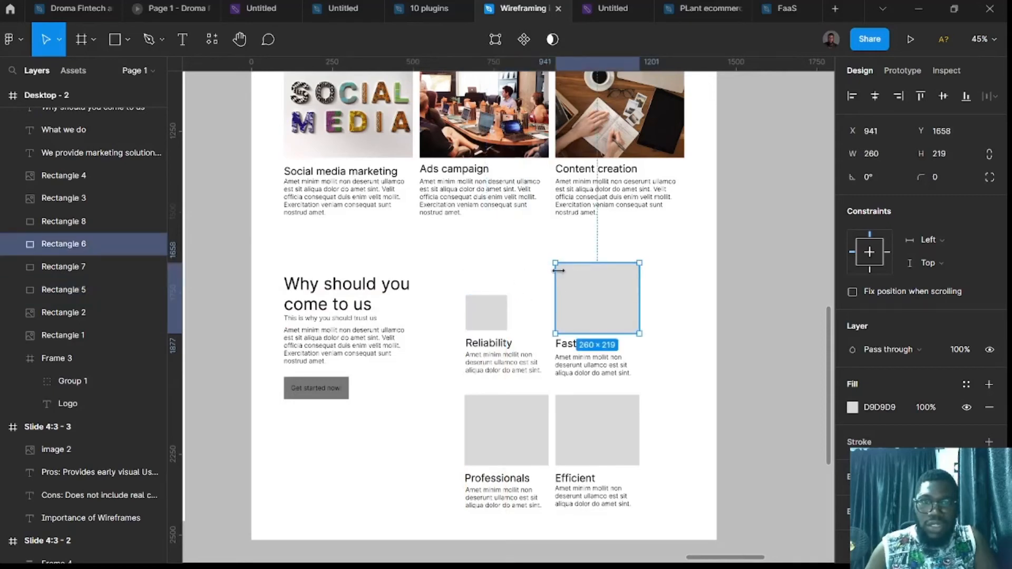
left_click_drag(552, 262, 580, 318)
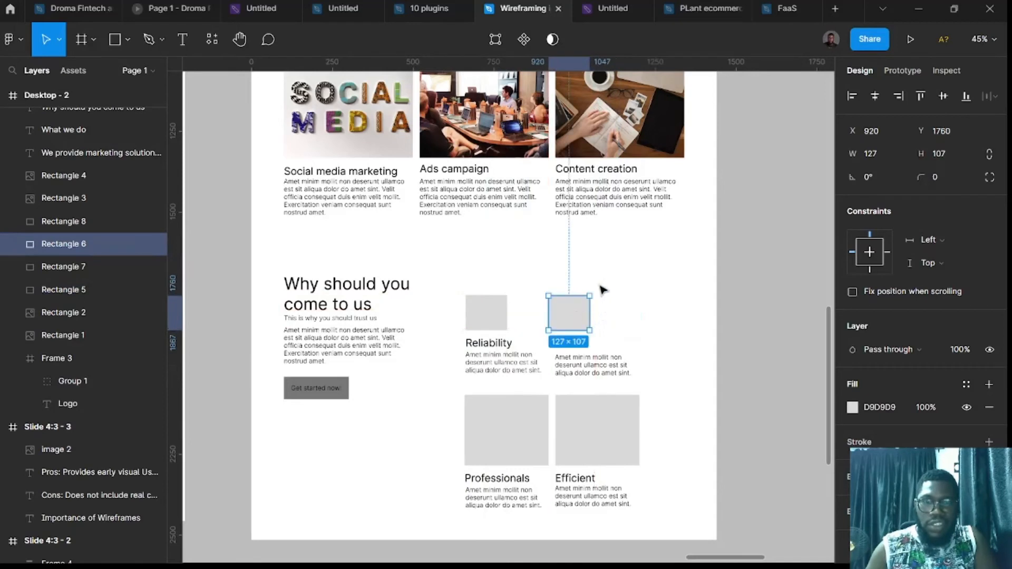
left_click(500, 321, "shift")
- Undo the resizing of the Reliability and Fast placeholders and clear the selection
key("ctrl+z")
key("ctrl+z")
key("ctrl+z")
key("ctrl+z")
key("ctrl+z")
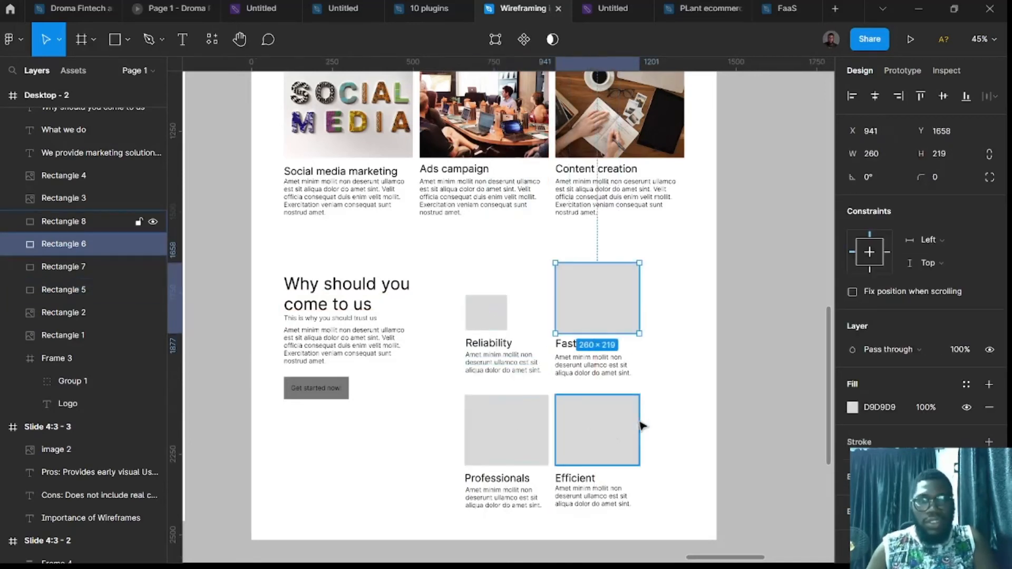
left_click(738, 408)
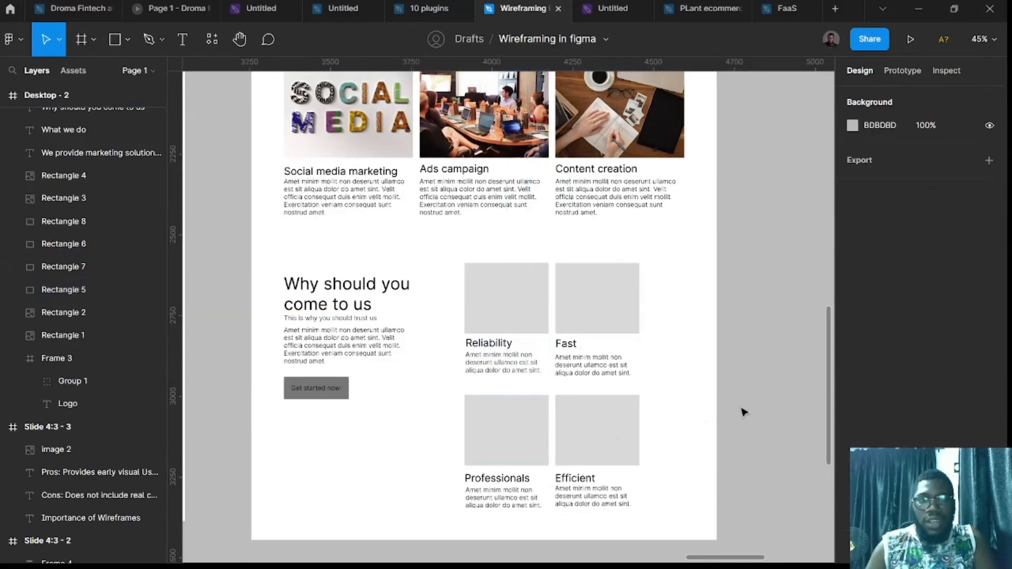
- Compare Desktop - 2 with the coloured HOme page, from the icon circles up to the hero photo and the header frame
scroll(738, 409, "right", 3)
scroll(553, 389, "down", 5)
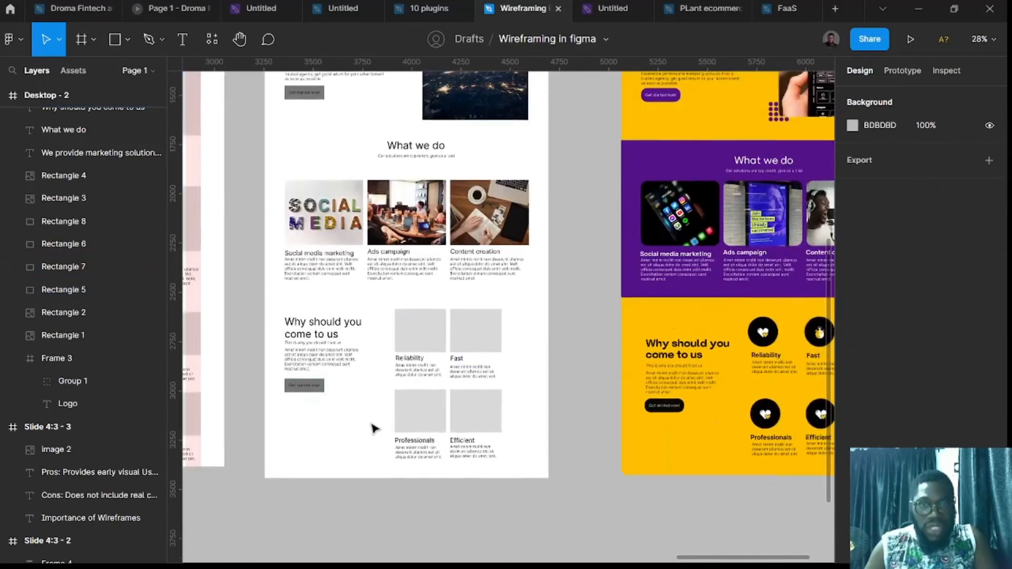
scroll(411, 442, "right", 4)
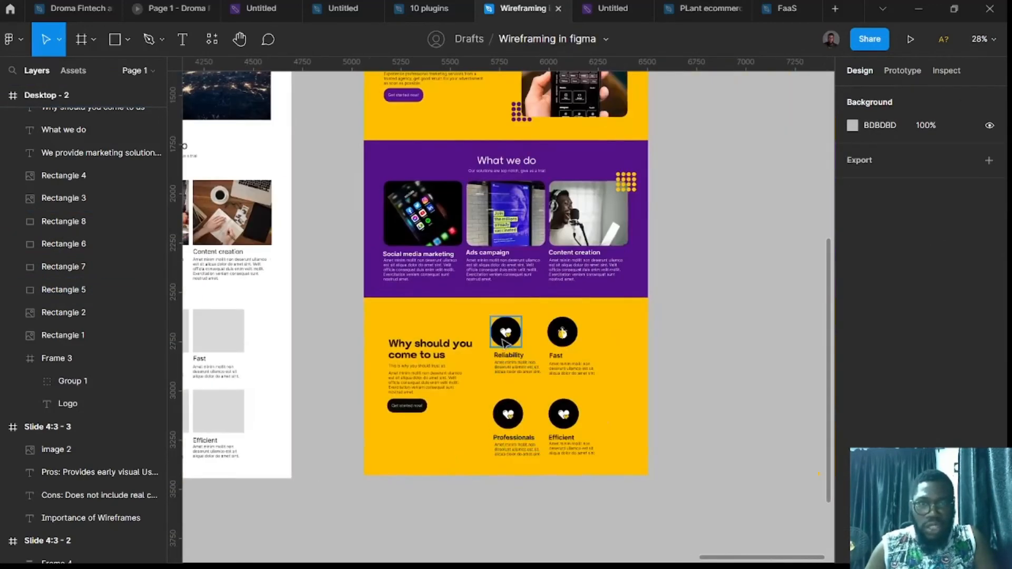
scroll(504, 343, "left", 6)
scroll(503, 343, "up", 3)
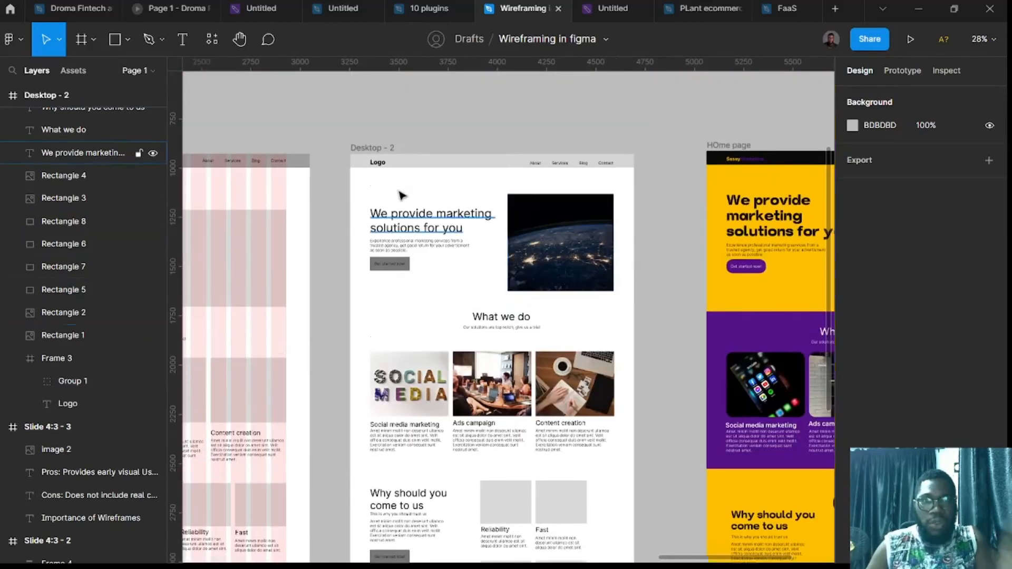
scroll(419, 235, "up", 2)
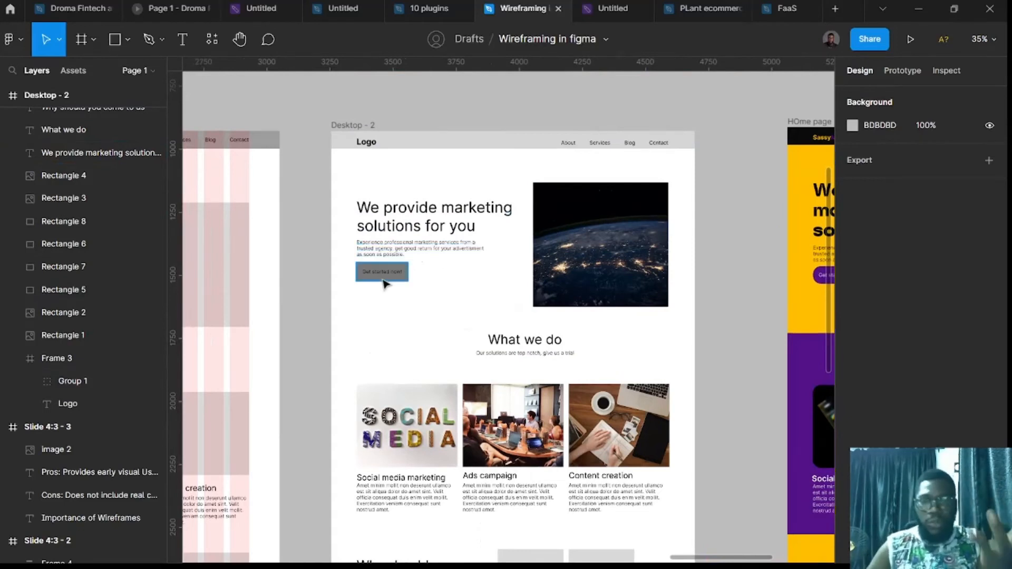
left_click(585, 248)
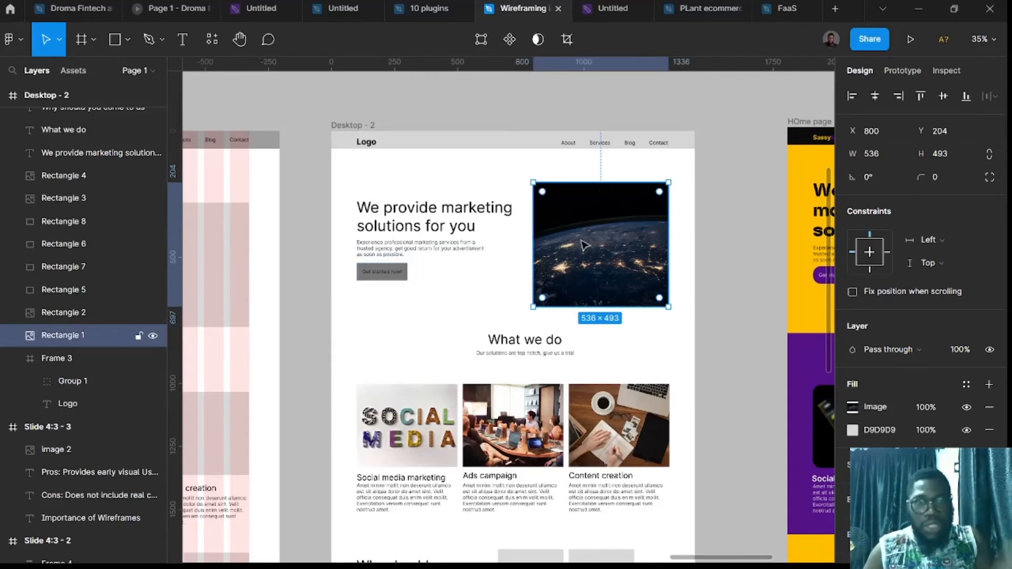
scroll(545, 249, "up", 3)
scroll(545, 250, "down", 2)
scroll(450, 352, "up", 3)
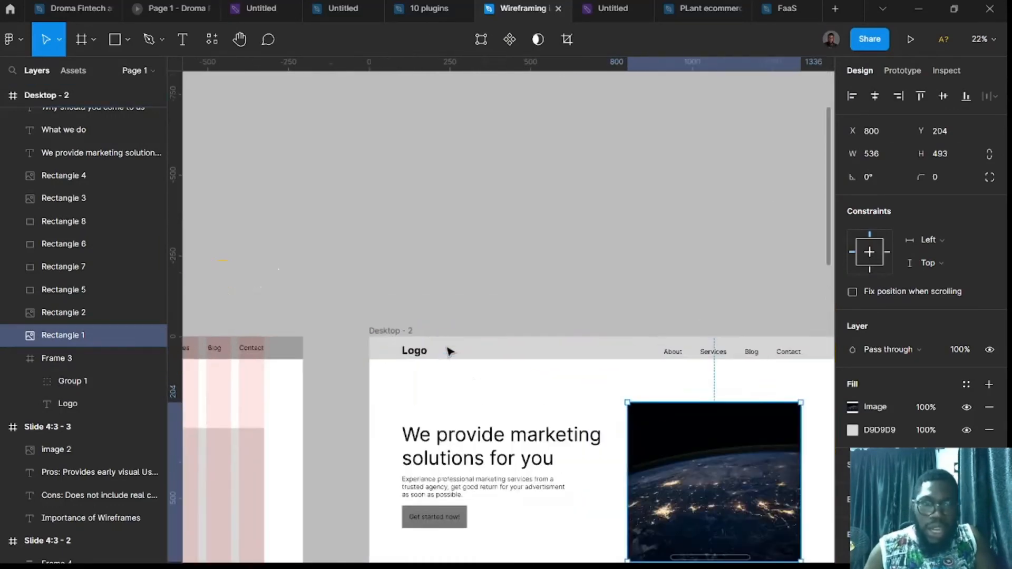
scroll(449, 352, "up", 2)
left_click(403, 354)
scroll(401, 352, "down", 3)
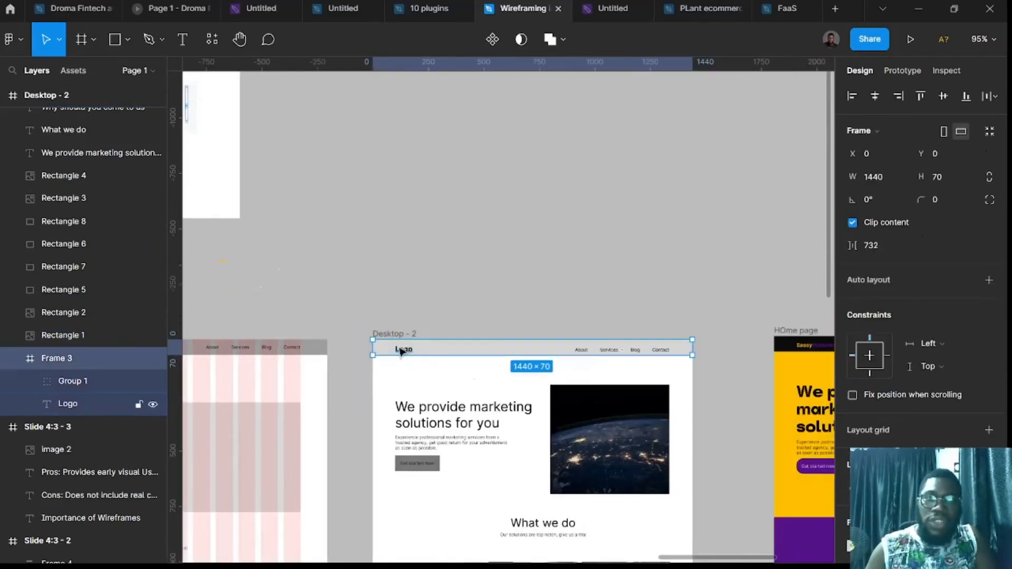
- Move the colour palette circles and their percentage labels together to just above the Desktop - 2 frame
scroll(401, 352, "left", 6)
left_click_drag(567, 307, 372, 233)
left_click_drag(470, 257, 802, 270)
scroll(774, 302, "right", 3)
scroll(604, 304, "up", 5)
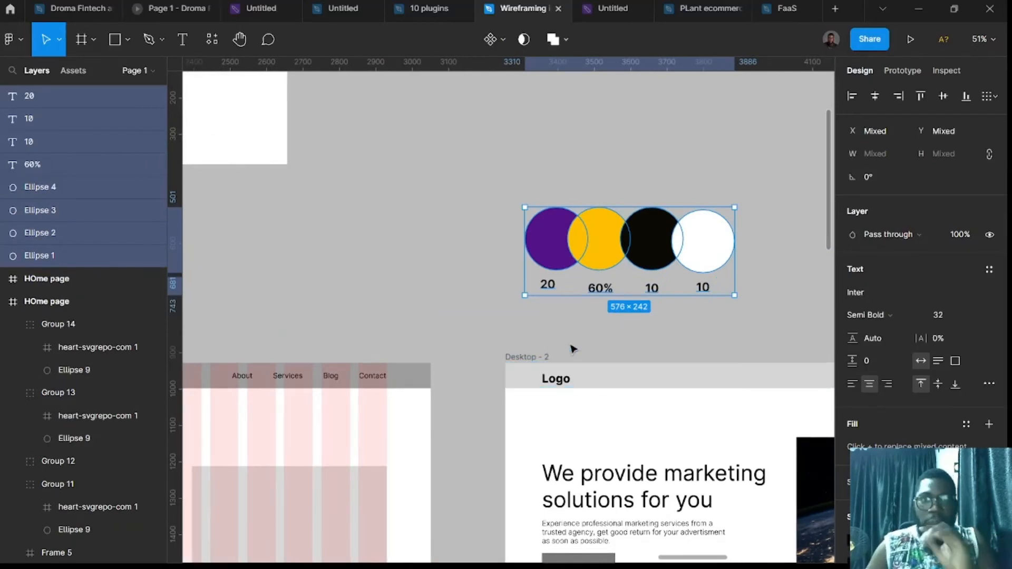
left_click(579, 322)
scroll(567, 328, "down", 3)
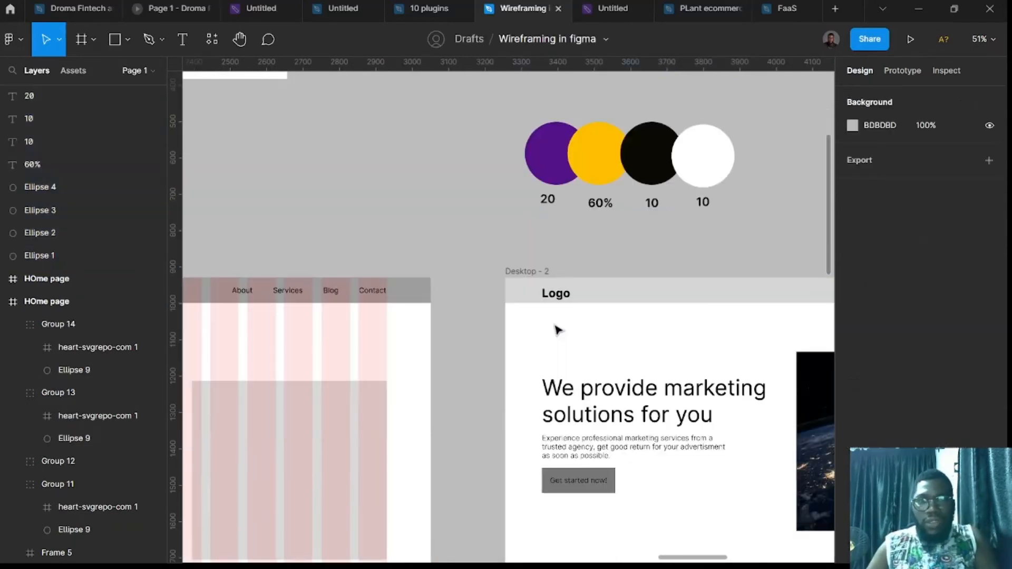
- Fill the Desktop - 2 frame with yellow FFBF00 sampled from the 60% palette circle
scroll(556, 330, "right", 5)
left_click(542, 304)
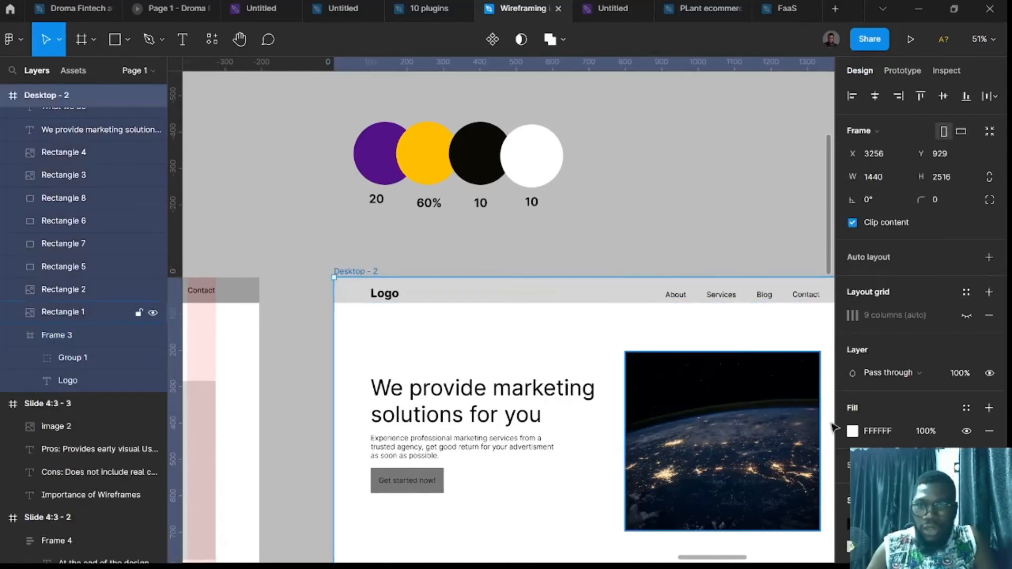
left_click(859, 432)
left_click(853, 431)
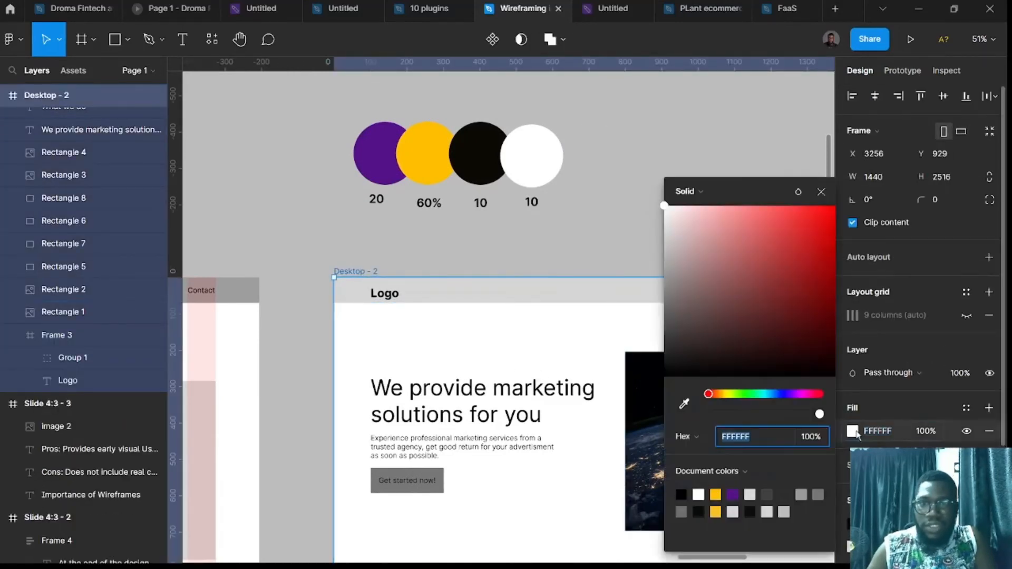
left_click(685, 405)
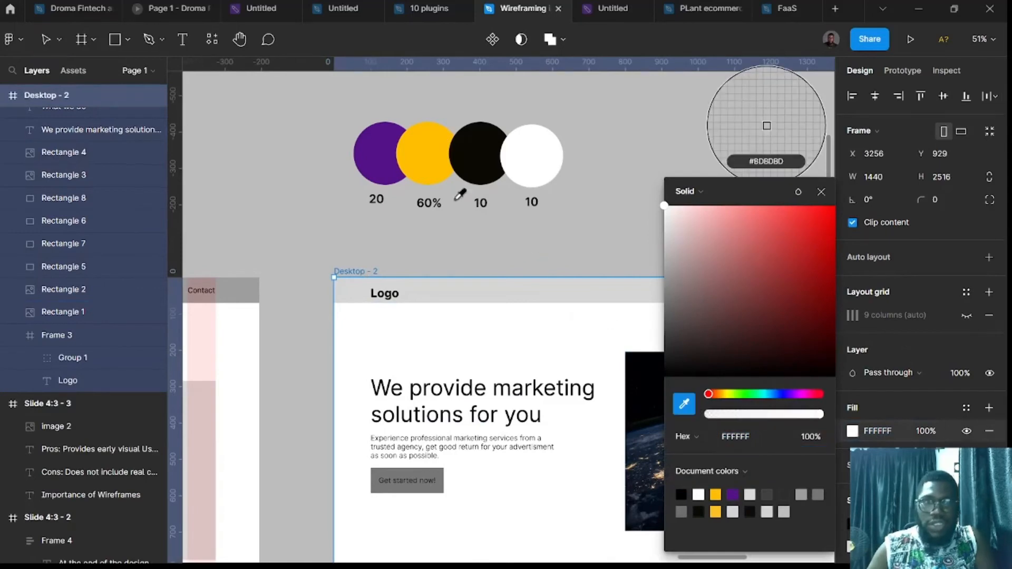
left_click(429, 158)
scroll(358, 238, "down", 5)
scroll(448, 317, "down", 4)
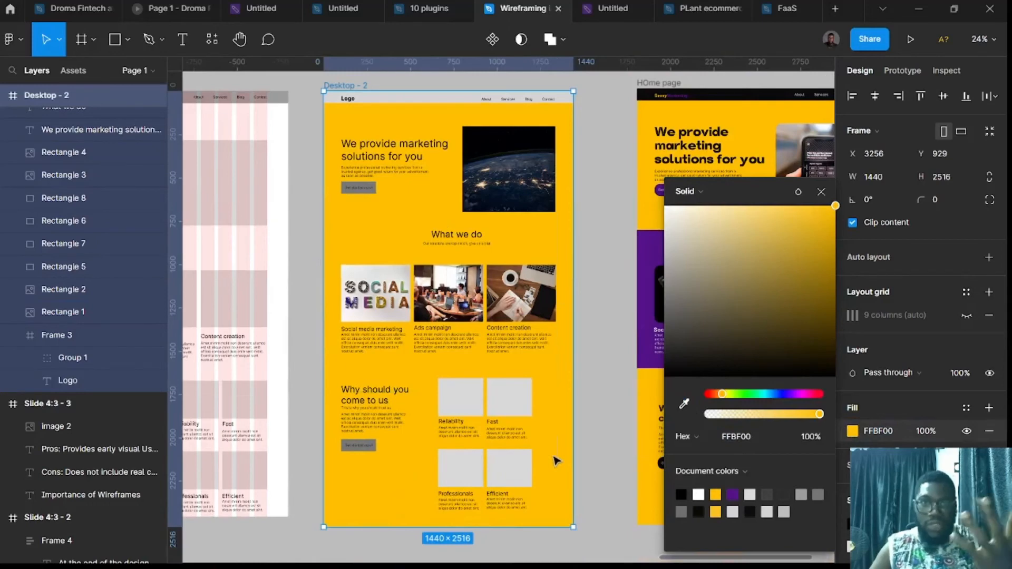
left_click(595, 393)
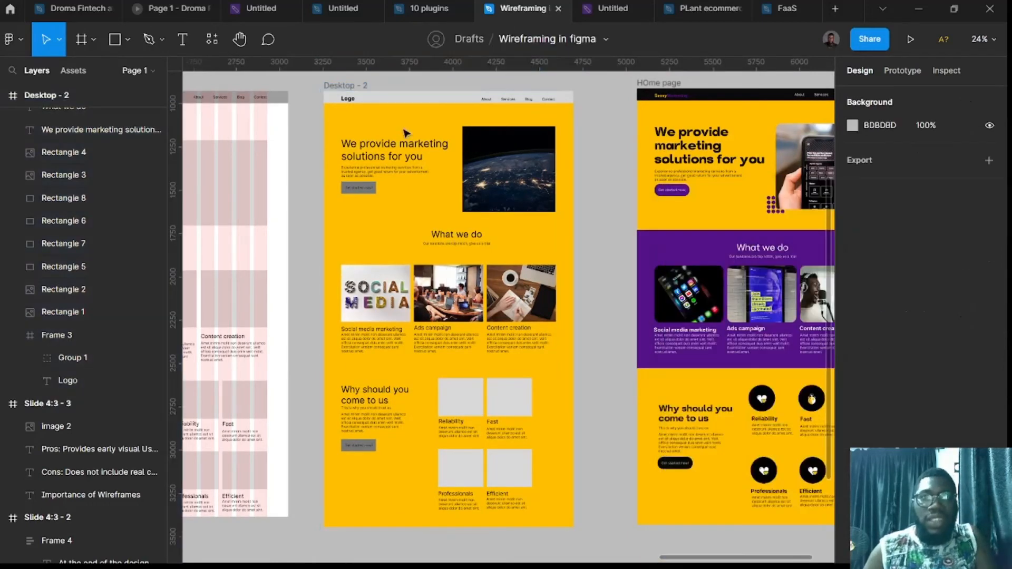
- Fill Desktop - 2's header frame with black 000000
left_click(58, 335)
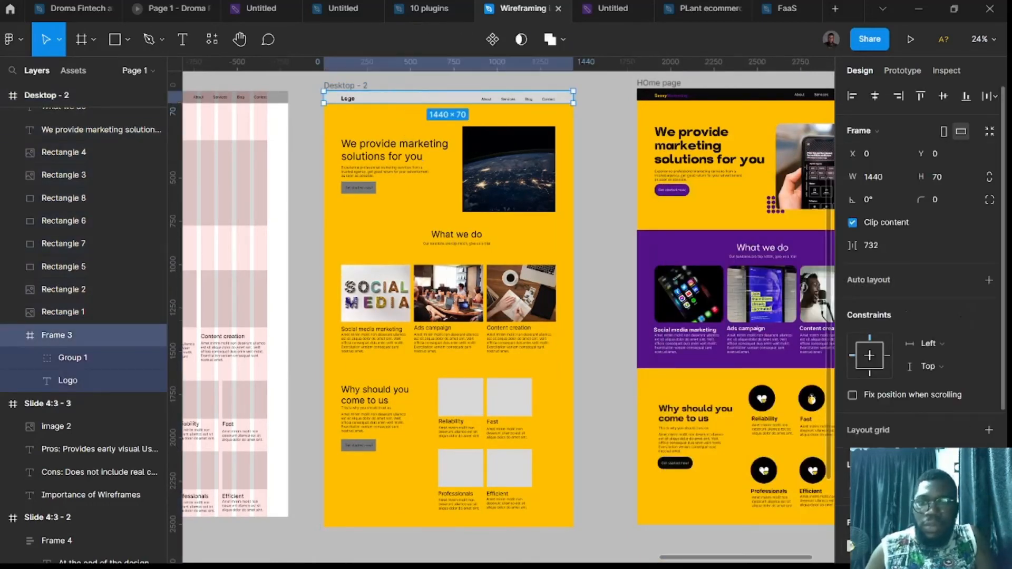
left_click(853, 545)
left_click_drag(667, 353, 664, 377)
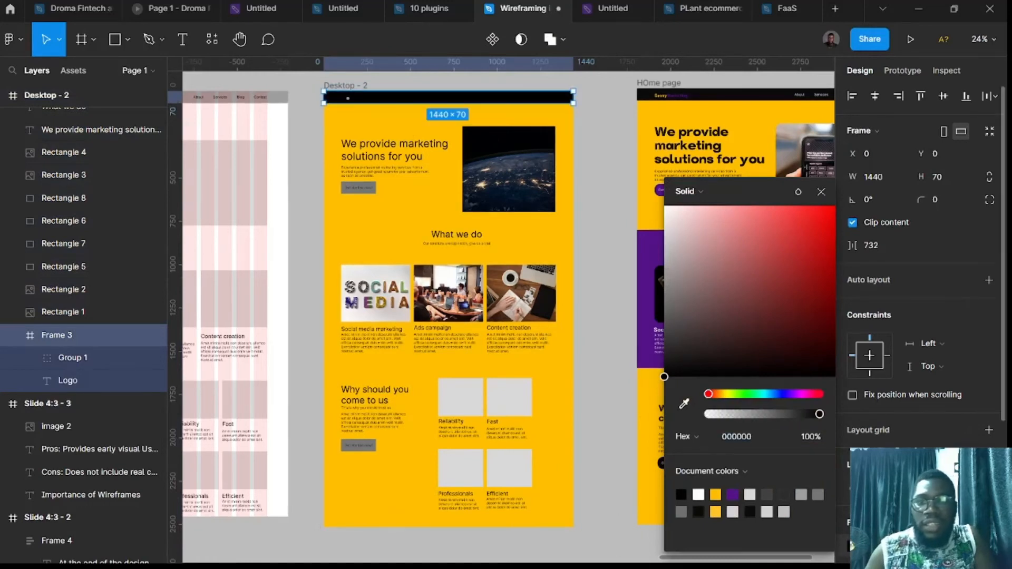
- Try to lighten the black colour shared by the header's background and text, and undo the change
scroll(916, 264, "down", 4)
left_click(852, 447)
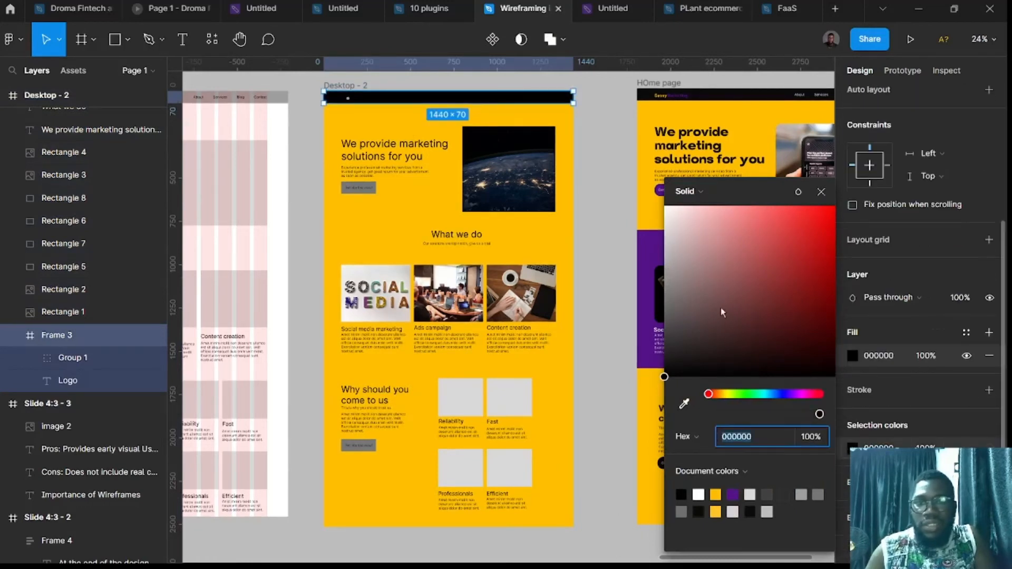
mouse_move(671, 237)
left_mouse_down()
mouse_move(663, 217)
mouse_move(659, 245)
left_mouse_up()
key("ctrl+z")
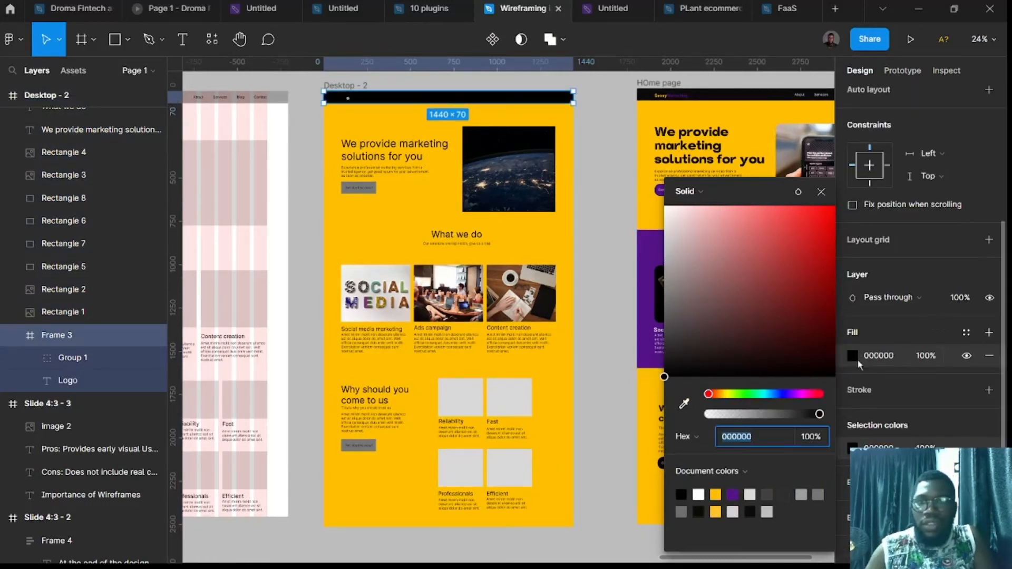
- Set the header background to dark grey 4A4A4A and recolour its logo and navigation text to white FFFFFF
left_click_drag(699, 350, 663, 331)
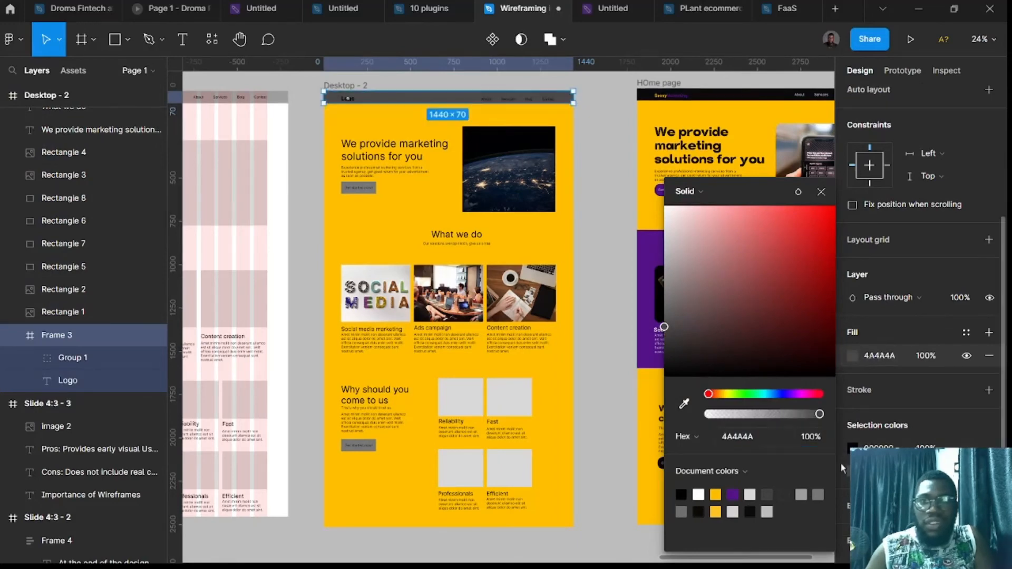
left_click_drag(702, 286, 531, 100)
scroll(388, 116, "up", 5)
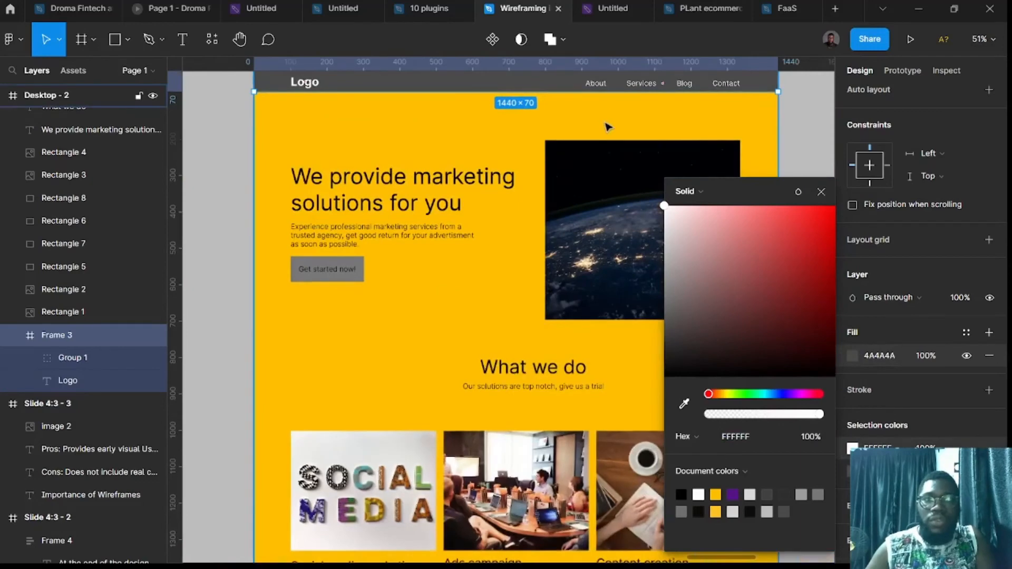
- Change the header's dark grey 4A4A4A background to black 000000 and clear the selection
left_click(852, 471)
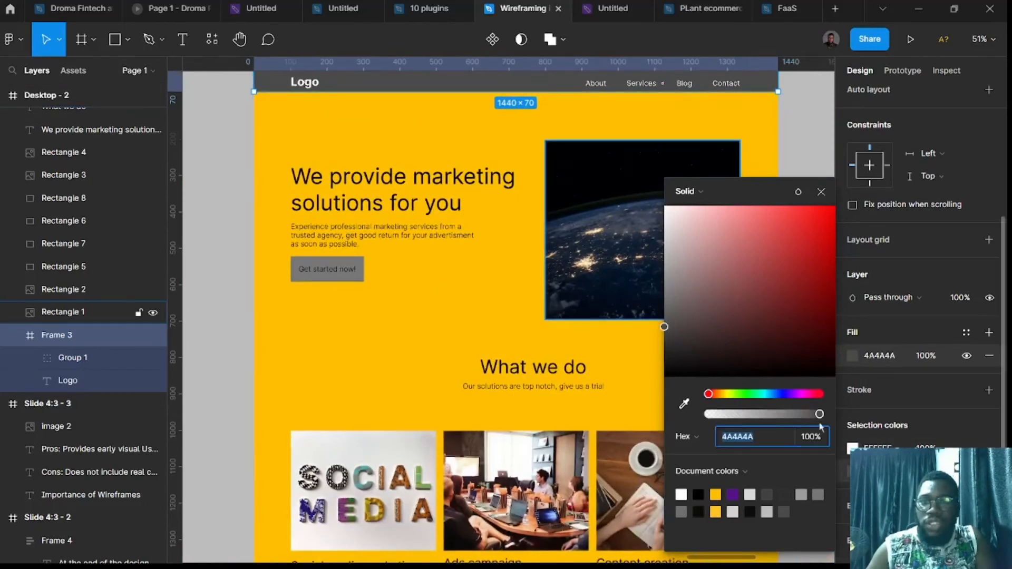
left_click_drag(720, 352, 661, 382)
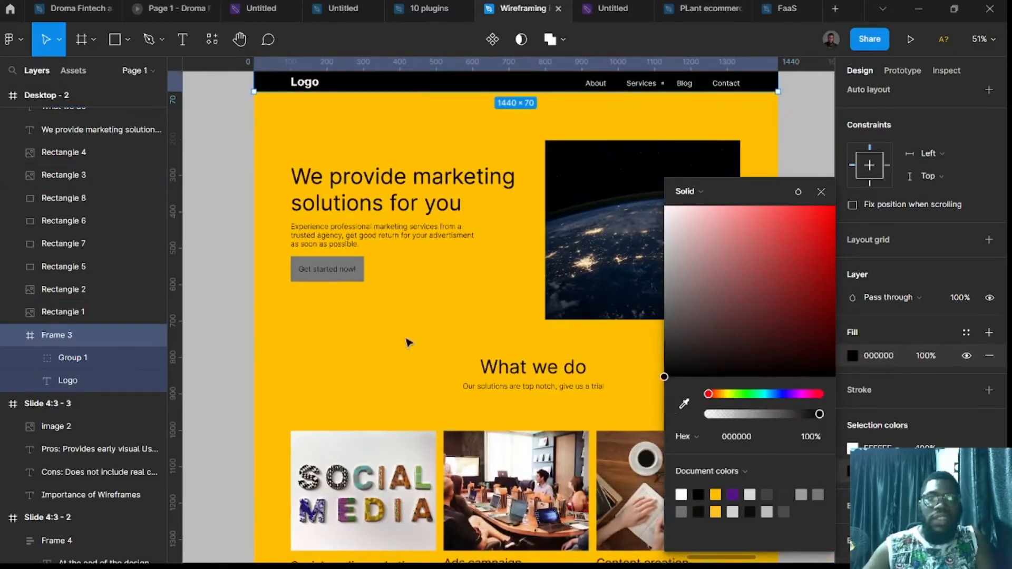
scroll(353, 321, "up", 3)
scroll(447, 270, "down", 3)
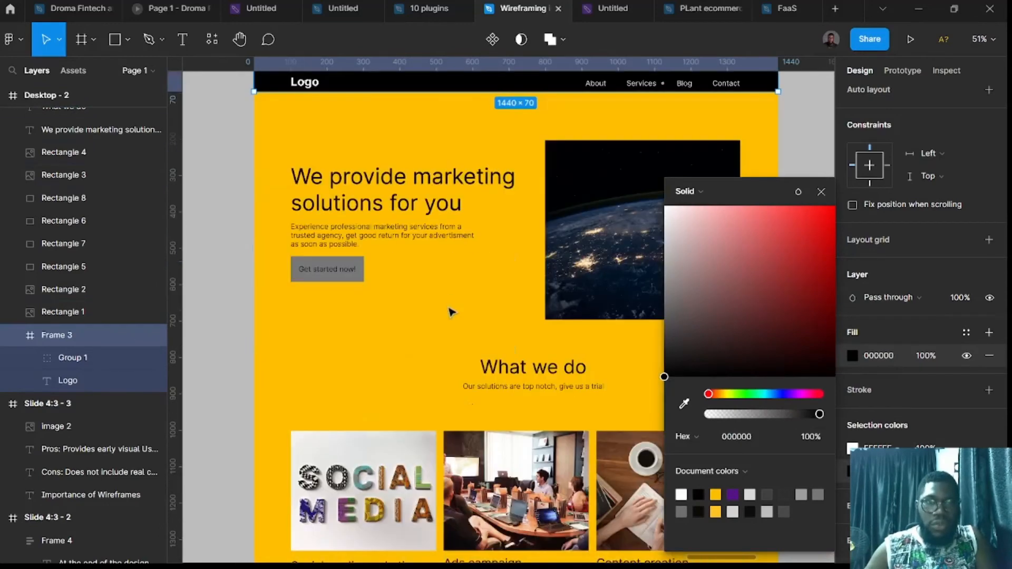
scroll(451, 309, "down", 2, "ctrl")
left_click(588, 97)
scroll(588, 97, "right", 3)
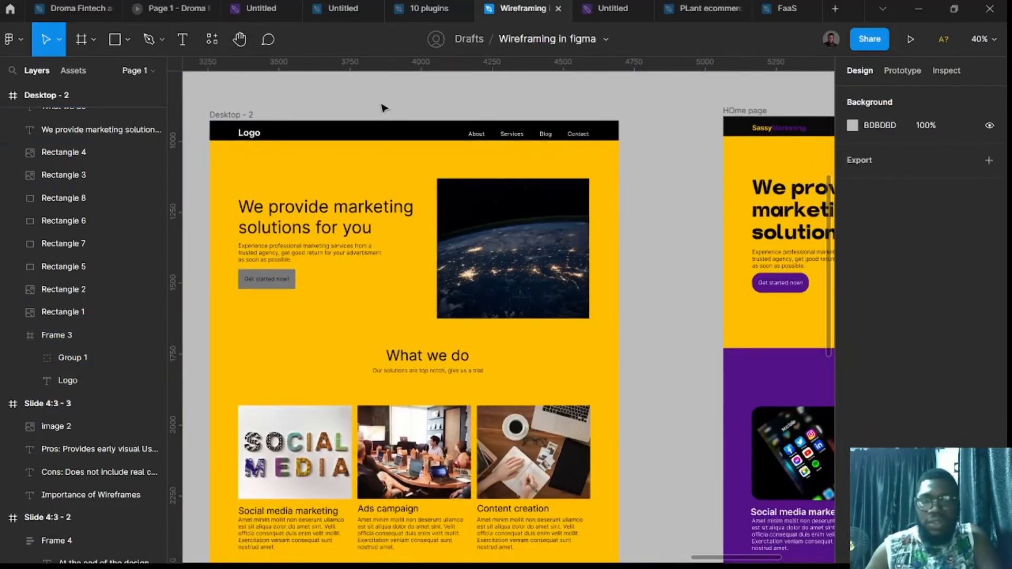
- Draw a zigzag pen line of about 120.5 × 27.5 below the hero text and give it a purple 541388 stroke
key("p")
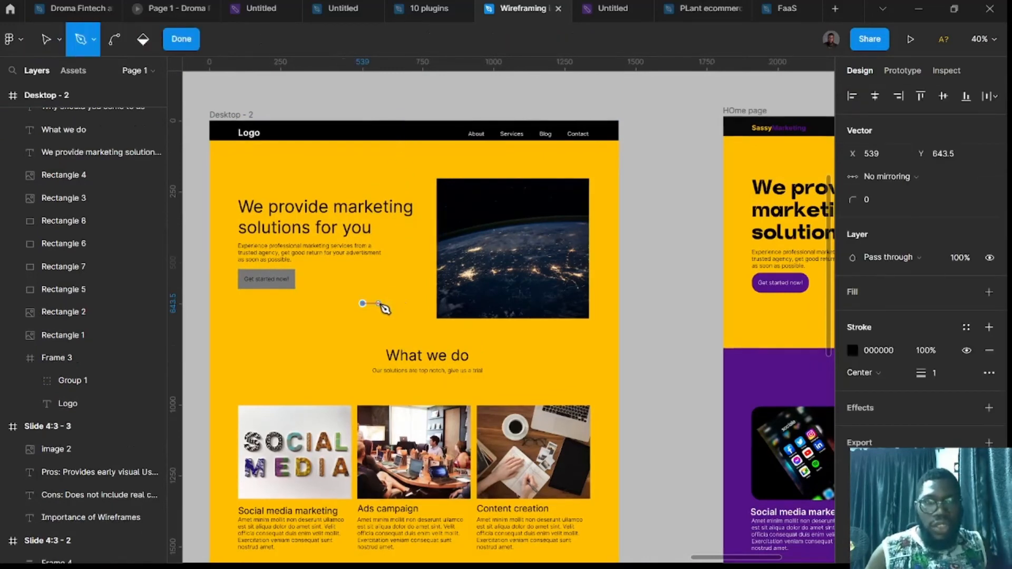
left_click(377, 304)
left_click(378, 311)
left_click(389, 304)
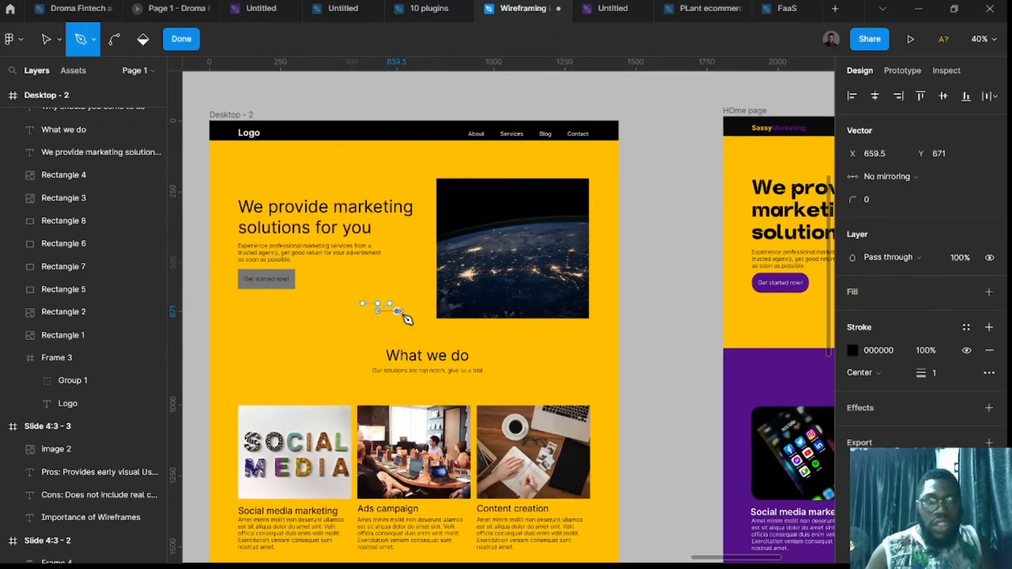
key("Escape")
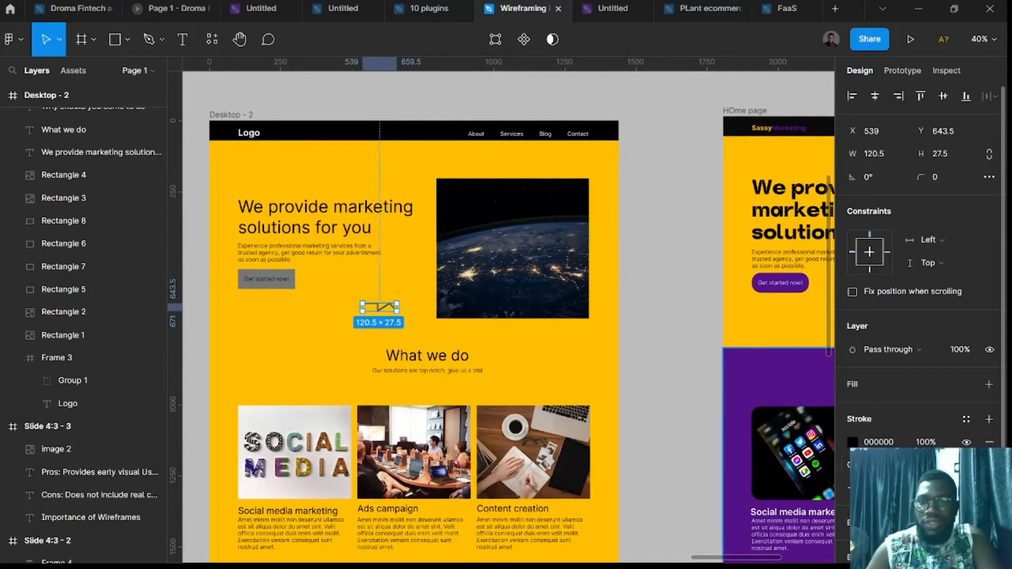
left_click(852, 442)
left_click(734, 494)
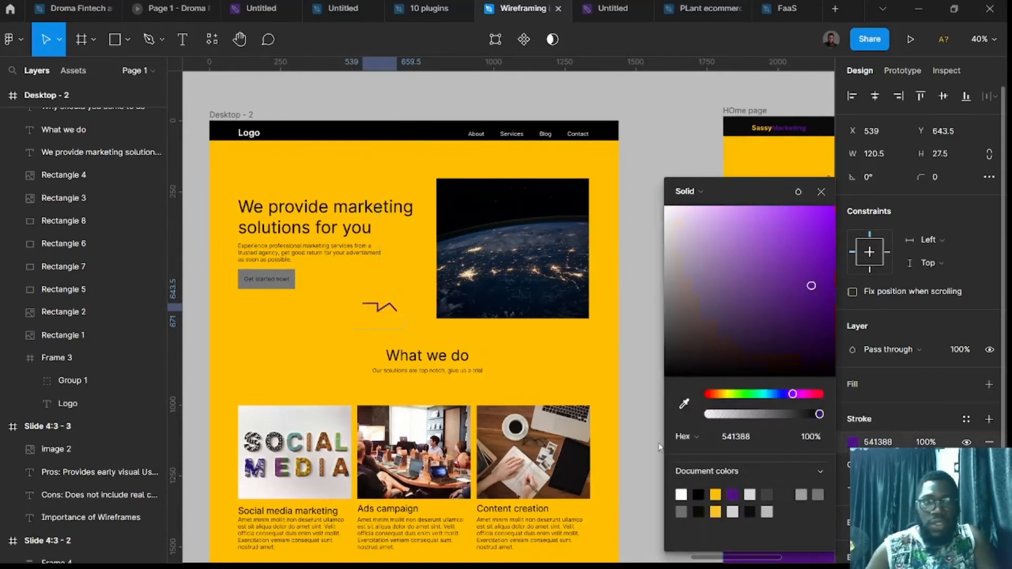
left_click(627, 373)
- Delete the purple zigzag line from the hero section
scroll(476, 296, "up", 3)
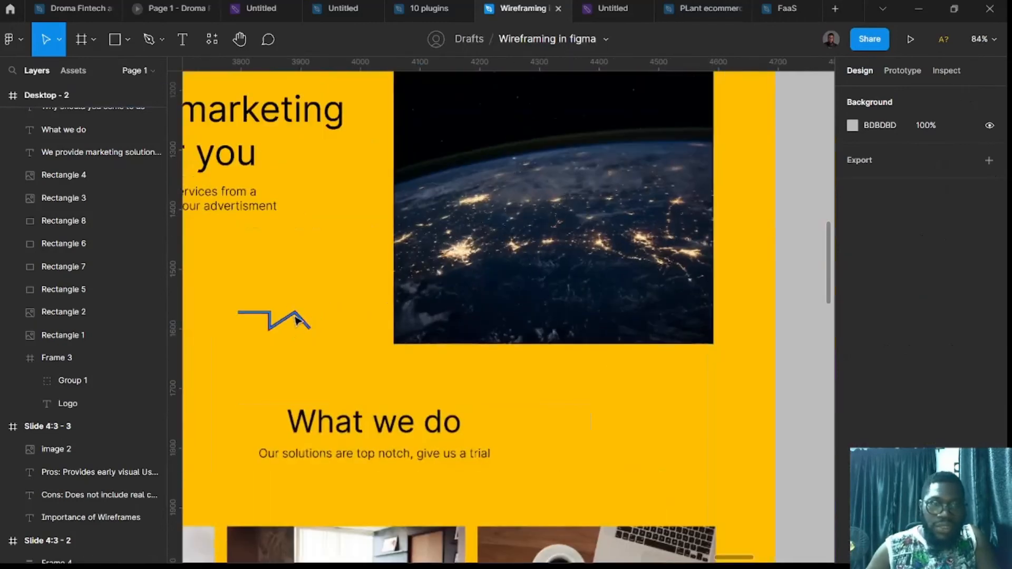
left_click(298, 320)
key("Delete")
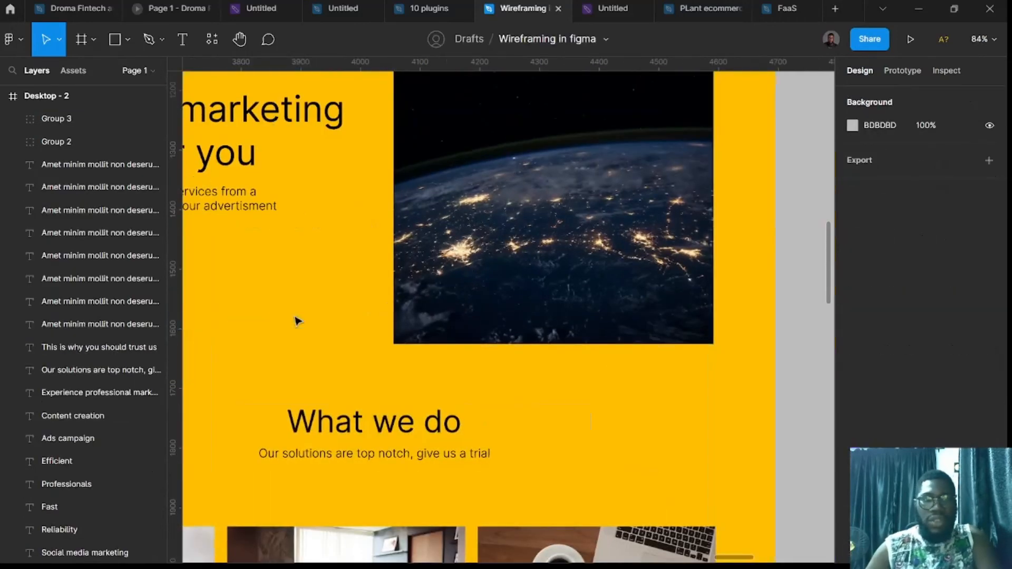
- Round the corners of Desktop - 2's hero photo with a radius of 32 and clear the selection
scroll(295, 320, "down", 3)
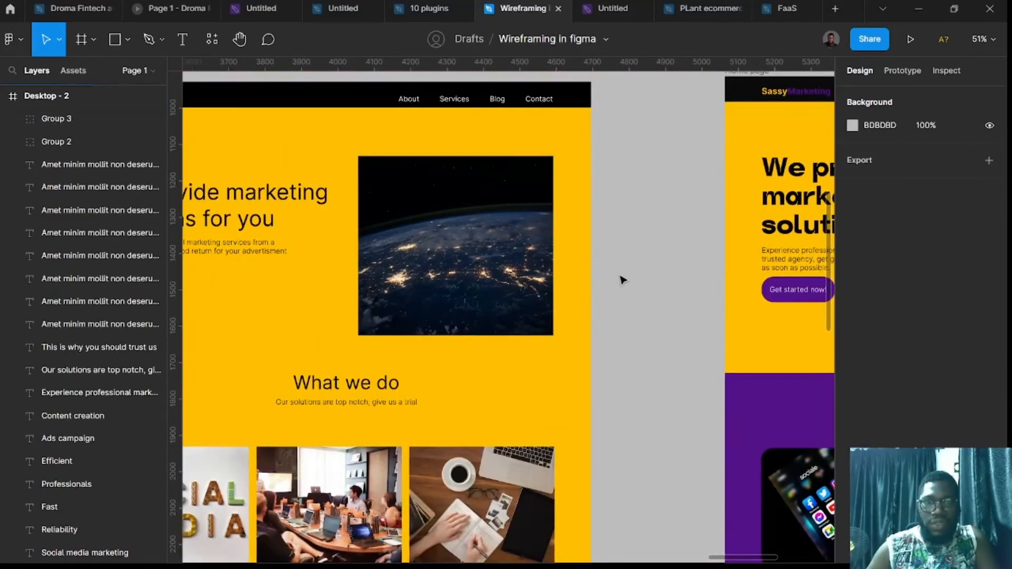
left_click(508, 258)
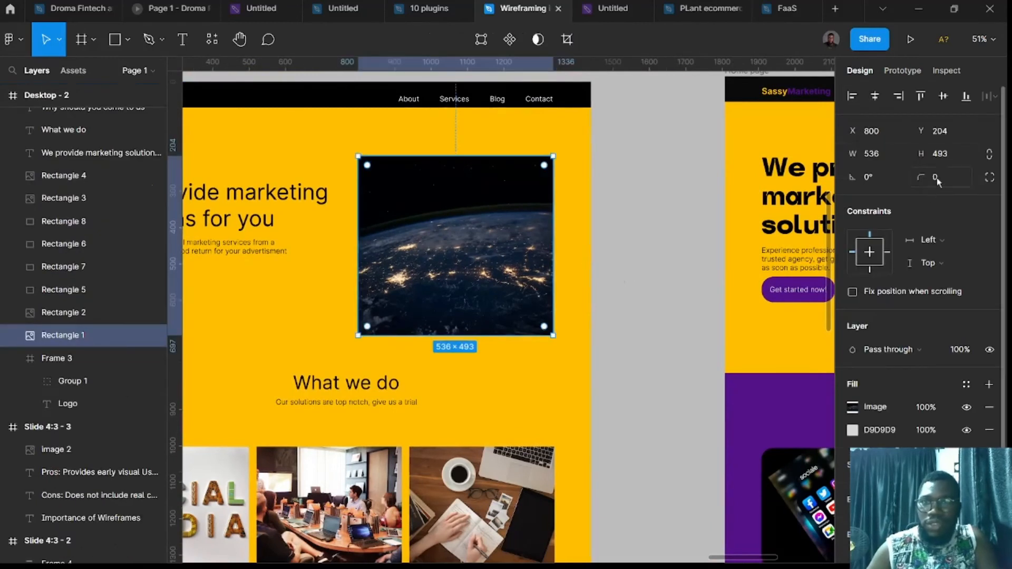
left_click(936, 178)
type("32")
key("Return")
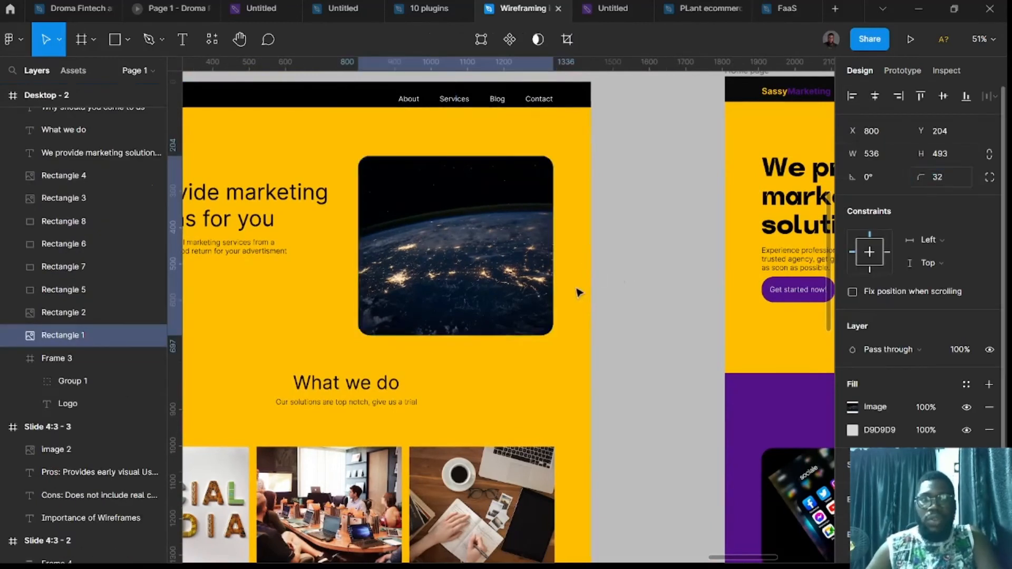
left_click(616, 317)
scroll(617, 317, "left", 3)
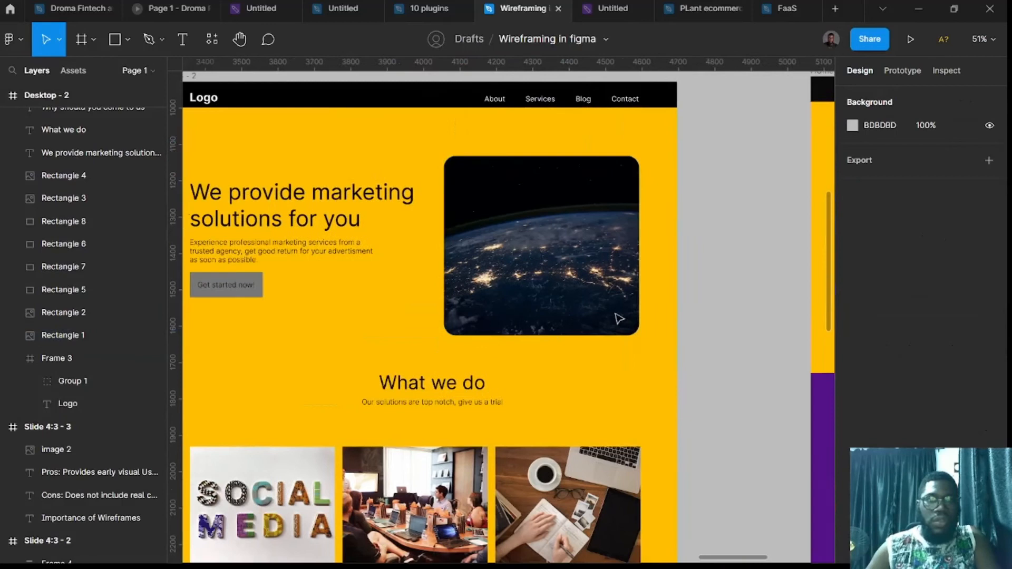
left_click(570, 273)
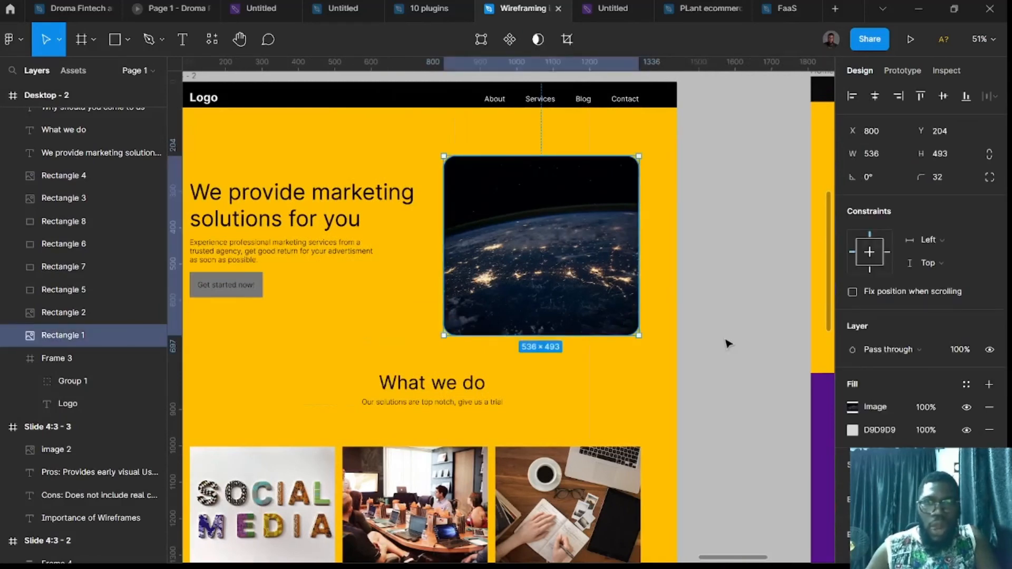
left_click(712, 326)
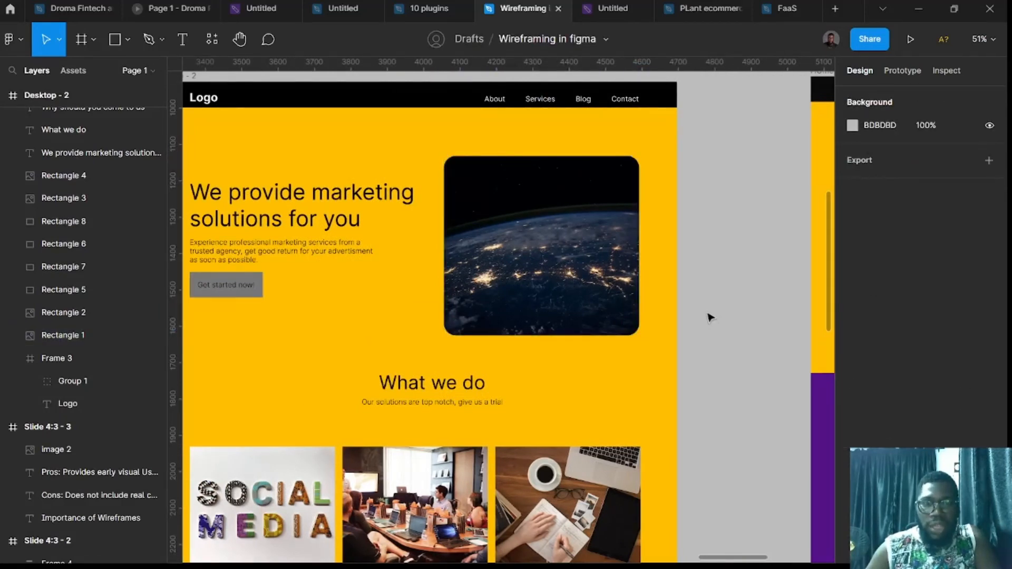
- Draw a rectangle of about 324 × 500 on the canvas beside Desktop - 2 and fill it with purple 541388
key("r")
mouse_move(702, 238)
left_mouse_down()
mouse_move(835, 388)
mouse_move(617, 413)
mouse_move(643, 420)
left_mouse_up()
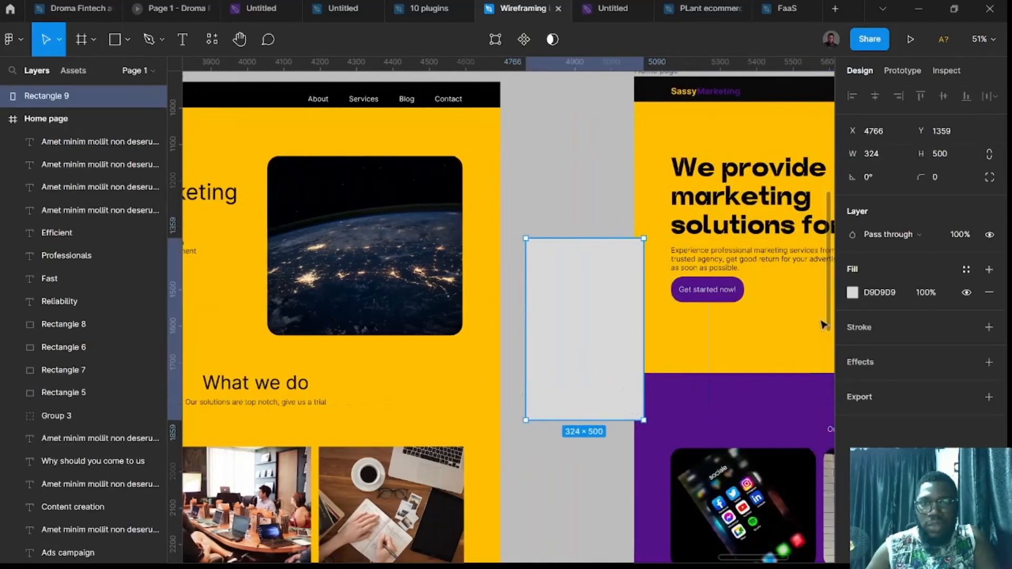
left_click(852, 293)
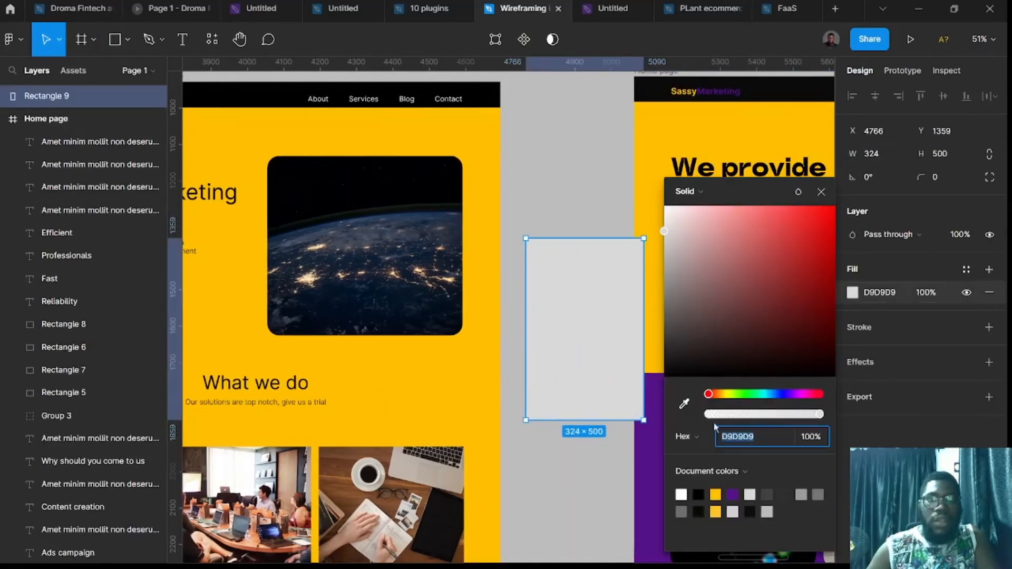
left_click(732, 494)
- Move the purple rectangle onto the right part of Desktop - 2's hero photo and send it backward behind the photo
left_click_drag(583, 341, 420, 260)
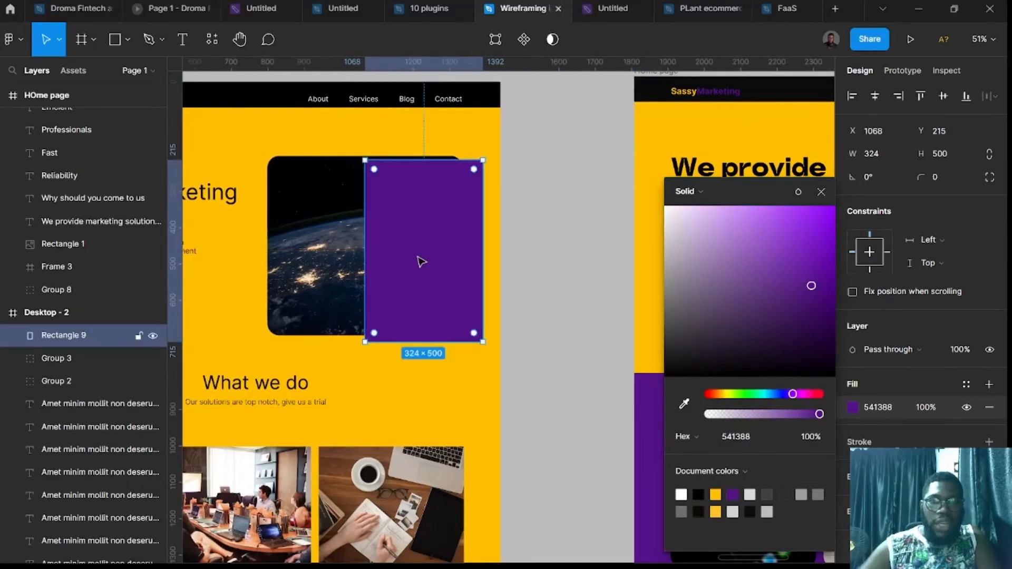
key("ctrl+bracketleft")
key("ctrl+bracketleft")
key("ctrl+bracketleft")
key("ctrl+bracketleft")
key("ctrl+bracketleft")
key("ctrl+bracketleft")
key("ctrl+bracketleft")
key("ctrl+bracketleft")
key("ctrl+bracketleft")
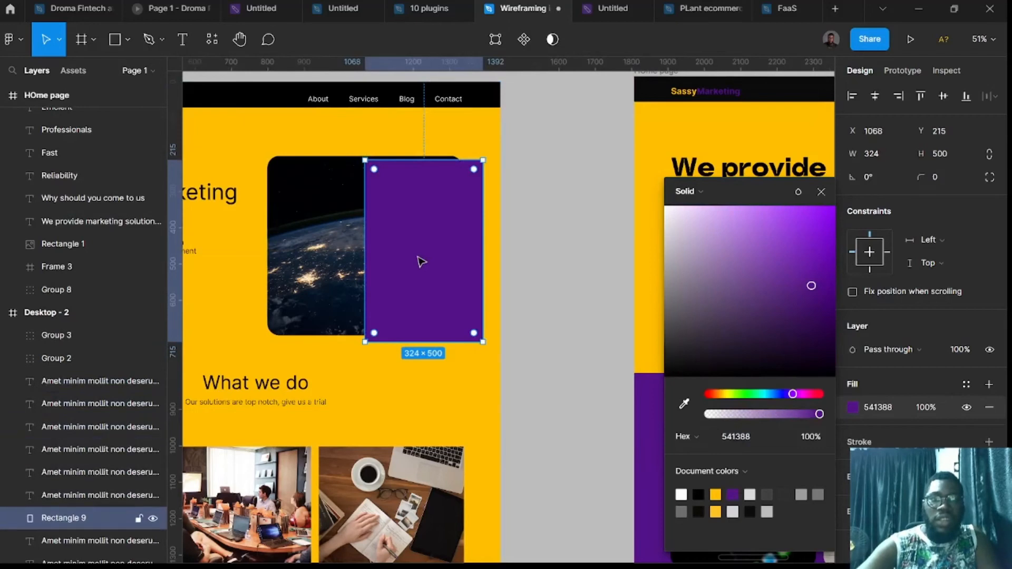
key("ctrl+bracketleft")
key("ctrl+bracketleft")
key("ctrl+bracketleft")
key("ctrl+bracketleft")
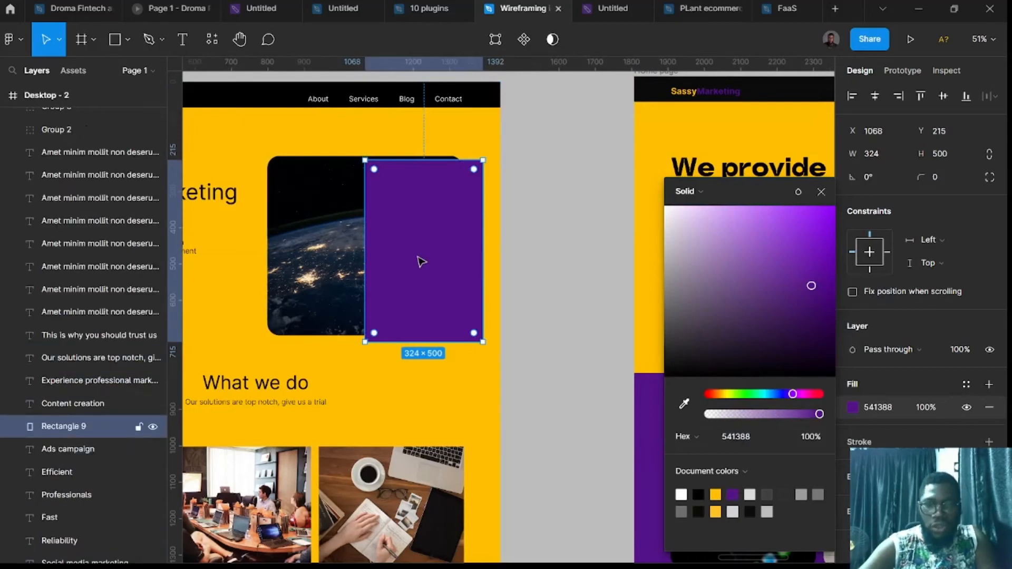
key("ctrl+bracketleft")
key("ctrl+bracketleft")
key("ctrl+bracketleft")
key("ctrl+bracketleft")
key("ctrl+bracketleft")
key("ctrl+bracketleft")
key("ctrl+bracketleft")
key("ctrl+bracketleft")
key("ctrl+bracketleft")
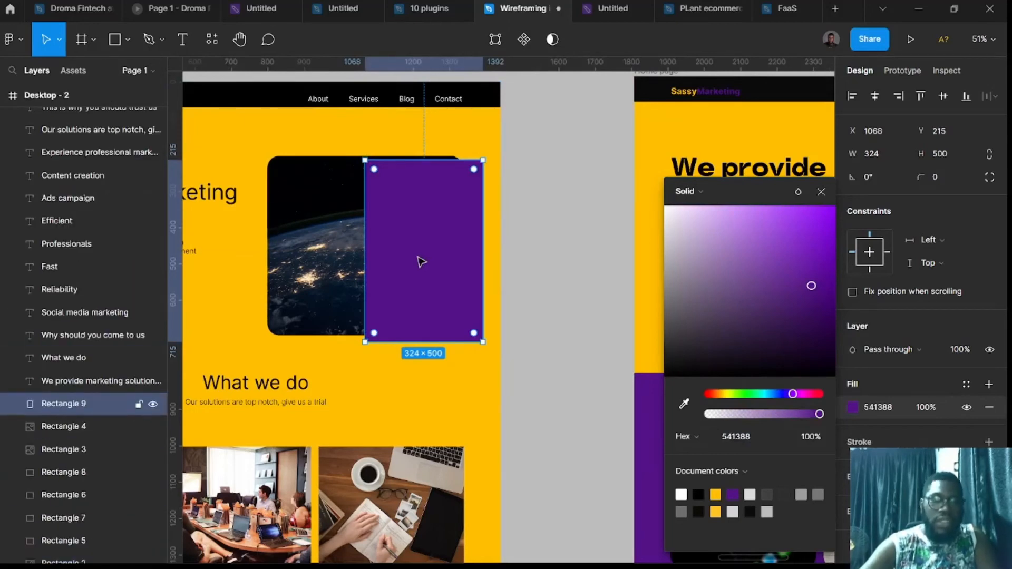
key("ctrl+bracketleft")
key("ctrl+bracketleft")
key("ctrl+bracketleft")
key("ctrl+bracketleft")
key("ctrl+bracketleft")
key("ctrl+bracketleft")
key("ctrl+bracketleft")
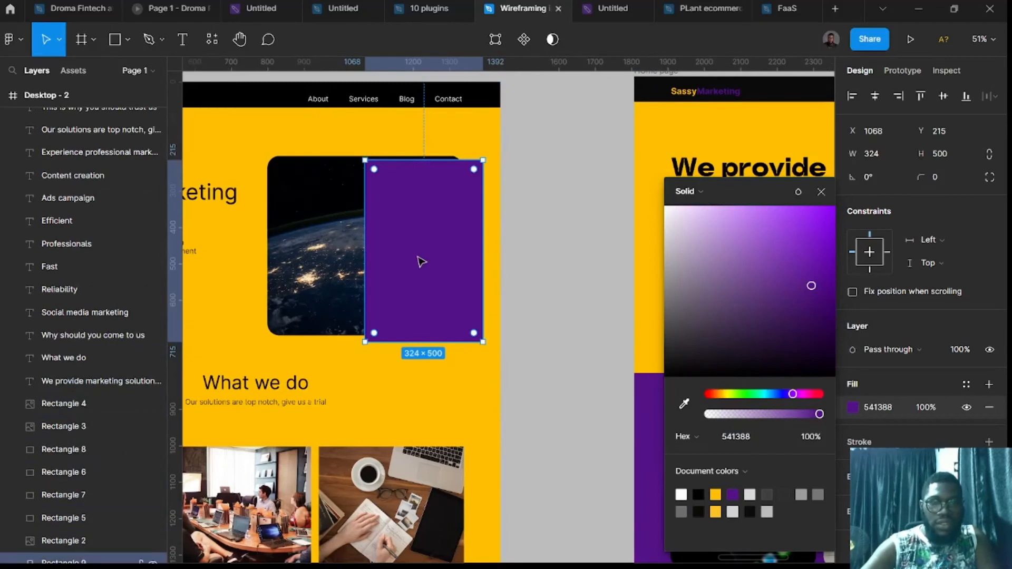
key("ctrl+bracketleft")
key("ctrl+bracketleft")
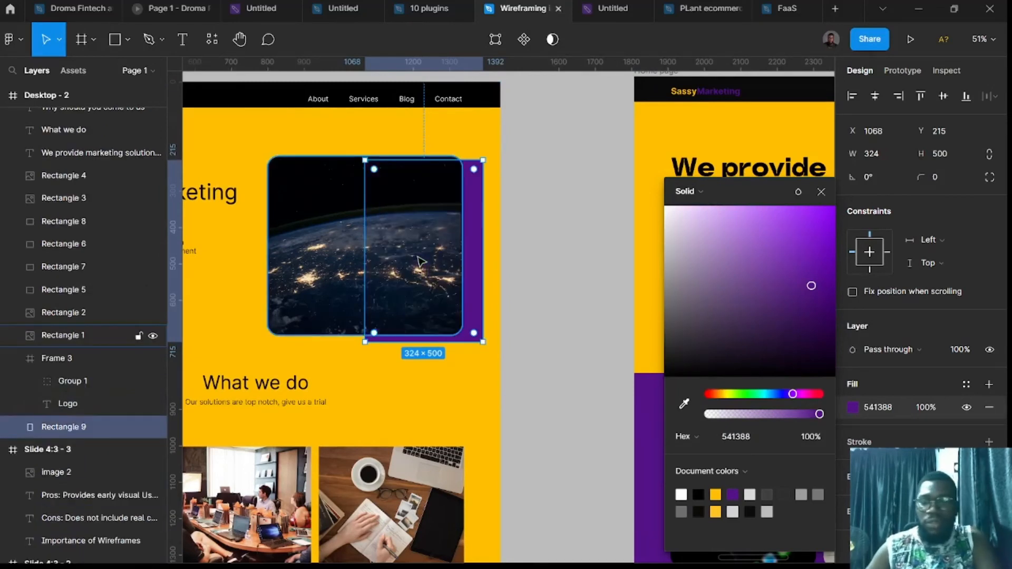
- Nudge the purple rectangle behind the hero photo left to X 1047
key("Left")
key("Left")
key("Left")
key("Left")
key("Left")
key("Left")
key("Left")
key("Left")
key("Left")
key("Left")
key("Left")
key("Left")
key("Left")
key("Left")
key("Left")
key("Left")
key("Left")
key("Left")
key("Left")
key("Left")
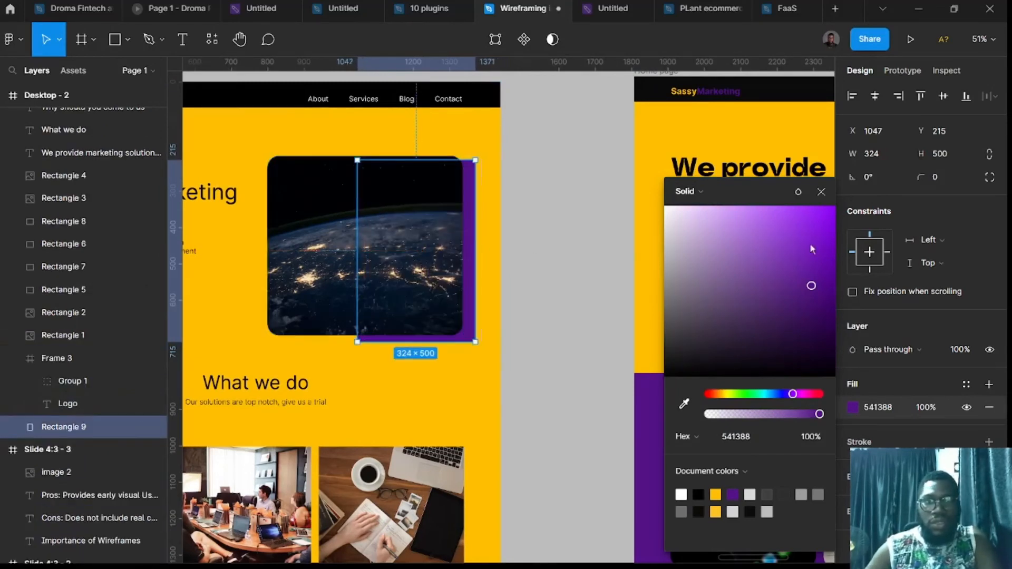
- Give the purple rectangle a corner radius of 32, shorten it to a height of 482 and clear the selection
left_click(943, 176)
type("32")
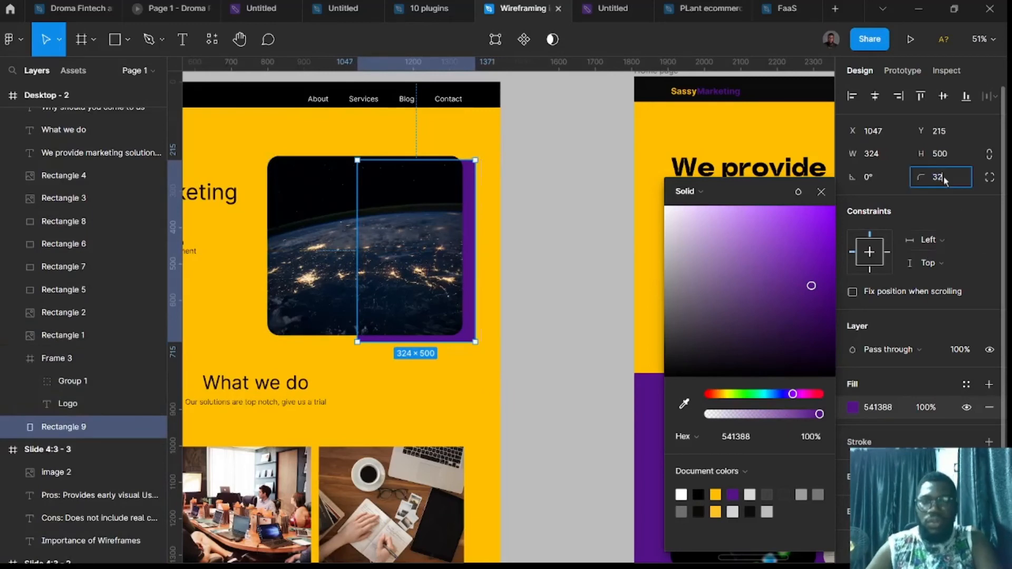
key("Return")
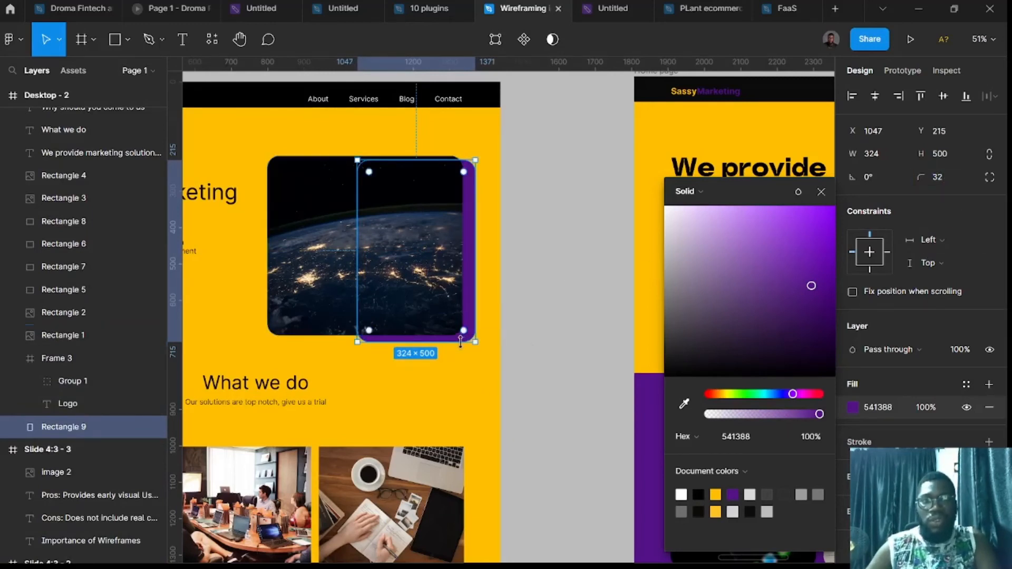
left_click(601, 320)
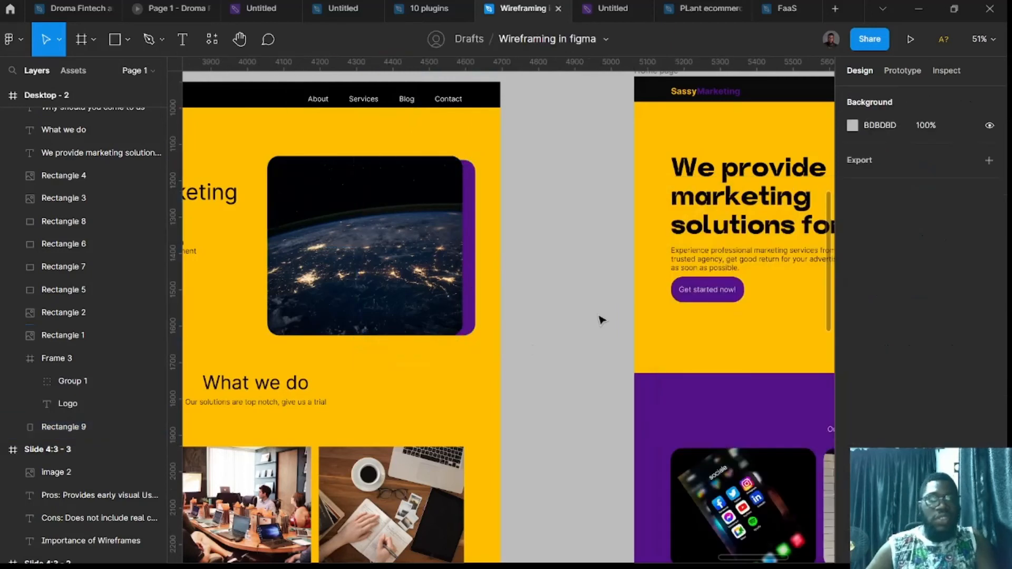
- Change the fill of the rectangle behind the hero photo to light purple E6C6FF
left_click(473, 247)
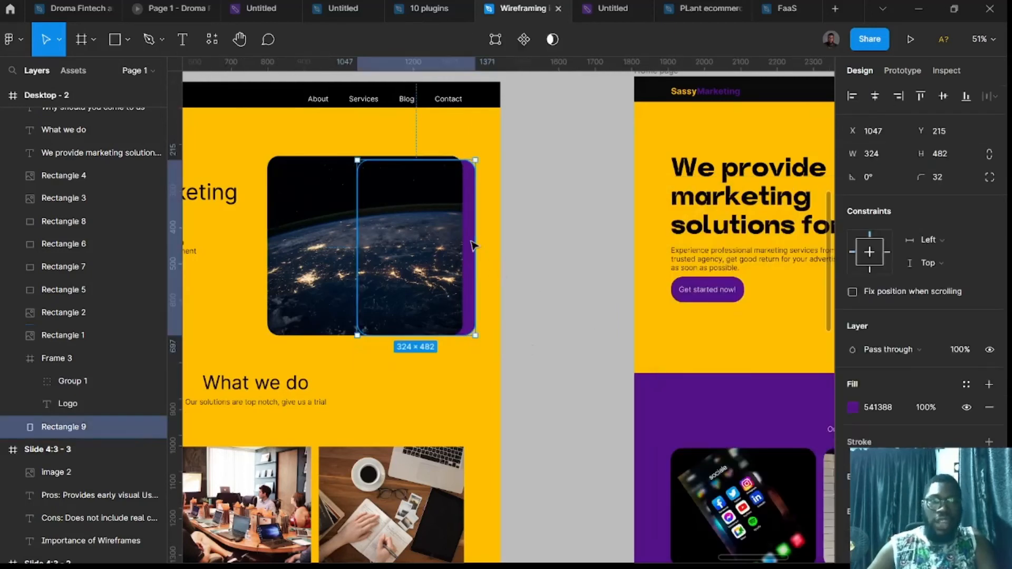
left_click(855, 408)
left_click_drag(725, 248, 703, 198)
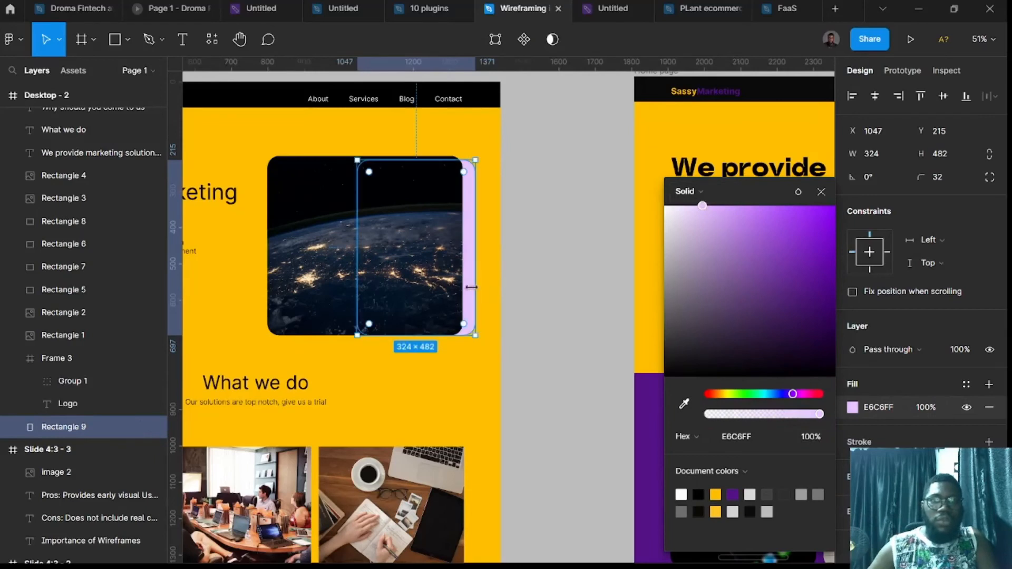
- Move the light purple rectangle to about X 782, Y 231 and widen it almost to the photo's right edge
left_click_drag(470, 293, 378, 284)
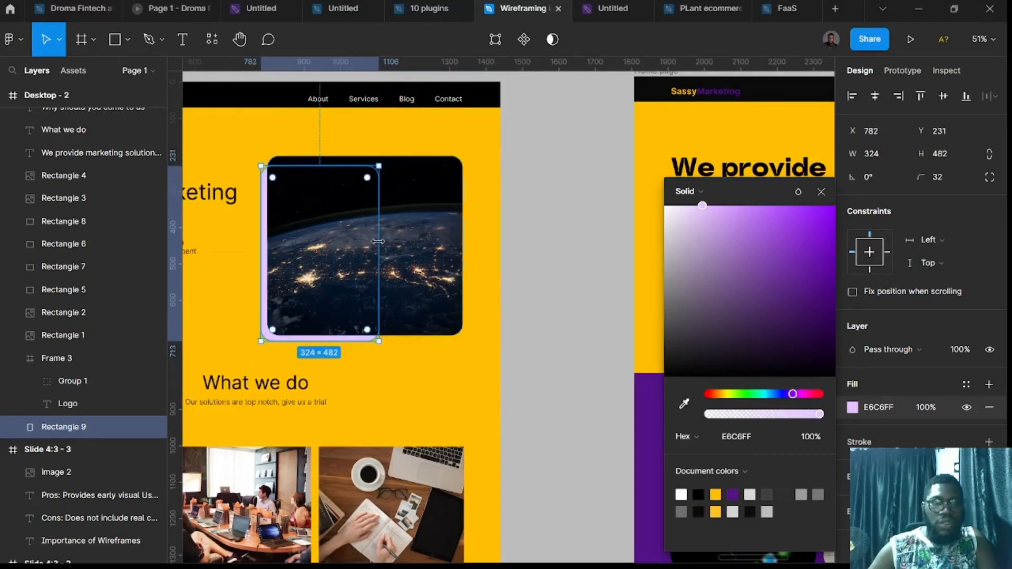
left_click_drag(378, 242, 456, 240)
left_click(547, 330)
- Compare Desktop - 2's hero and What we do sections with the heading, photo and purple section of the HOme page
scroll(552, 337, "down", 2)
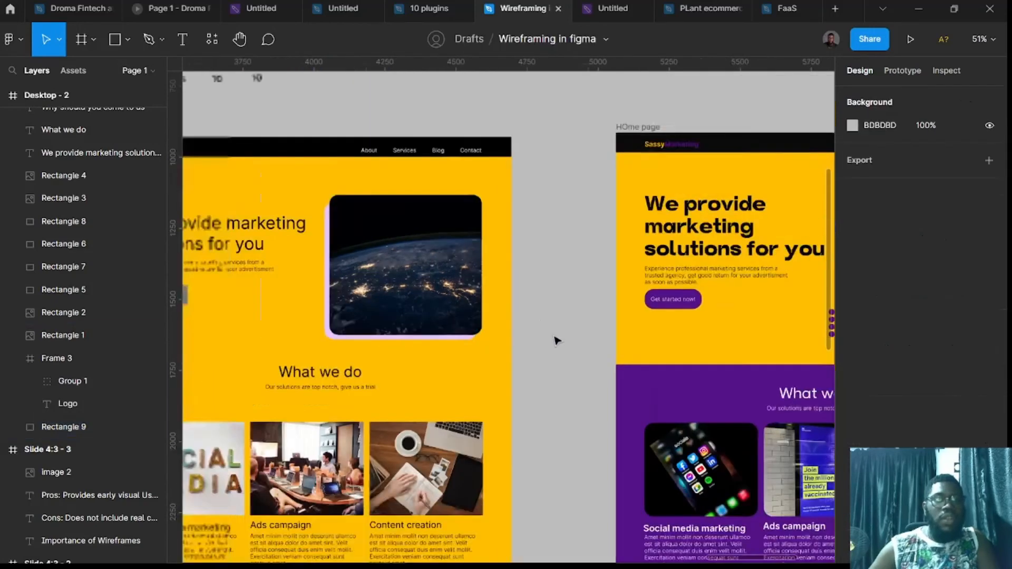
scroll(547, 367, "left", 2)
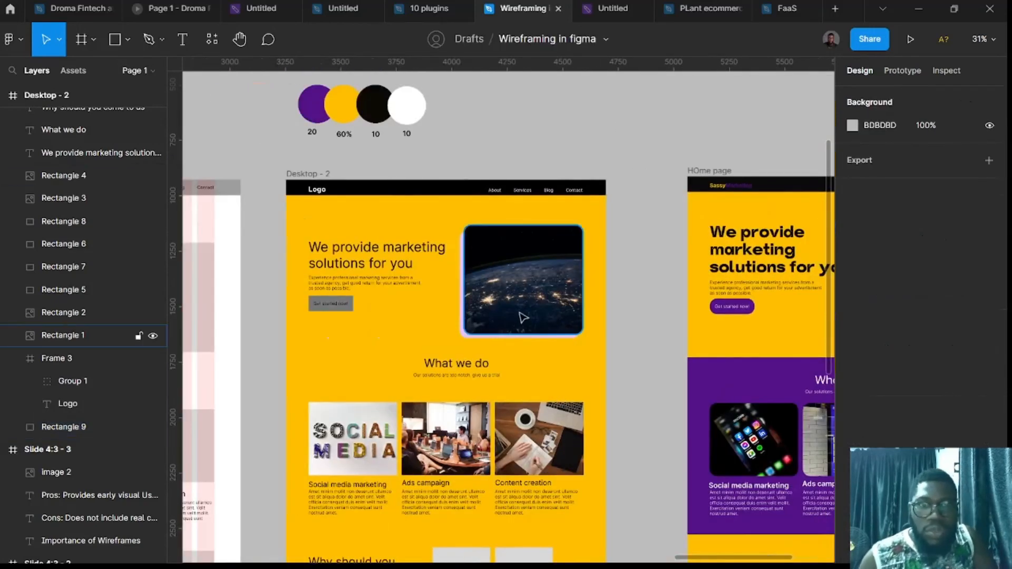
scroll(548, 337, "up", 2)
scroll(459, 279, "right", 5)
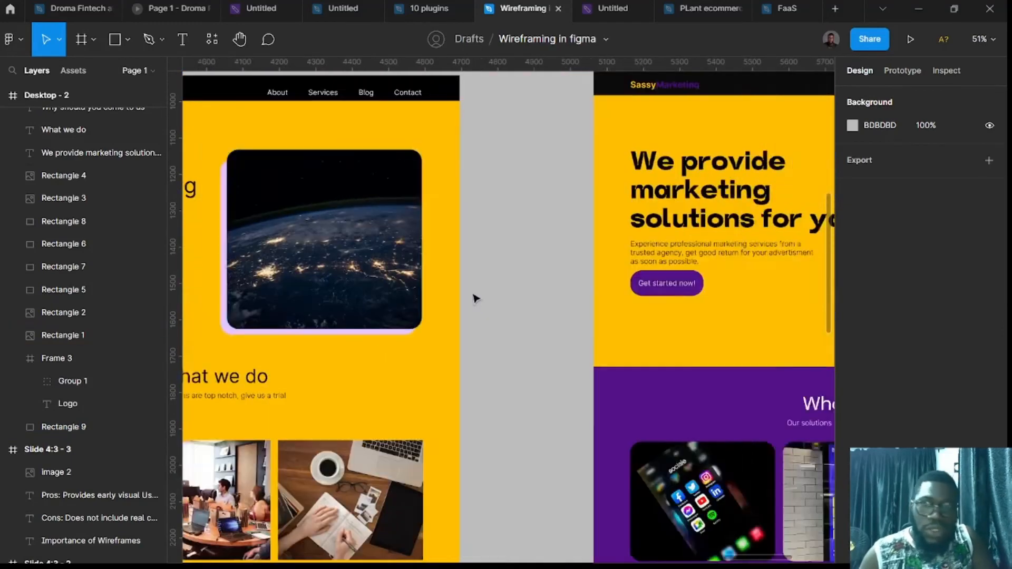
scroll(743, 242, "left", 2)
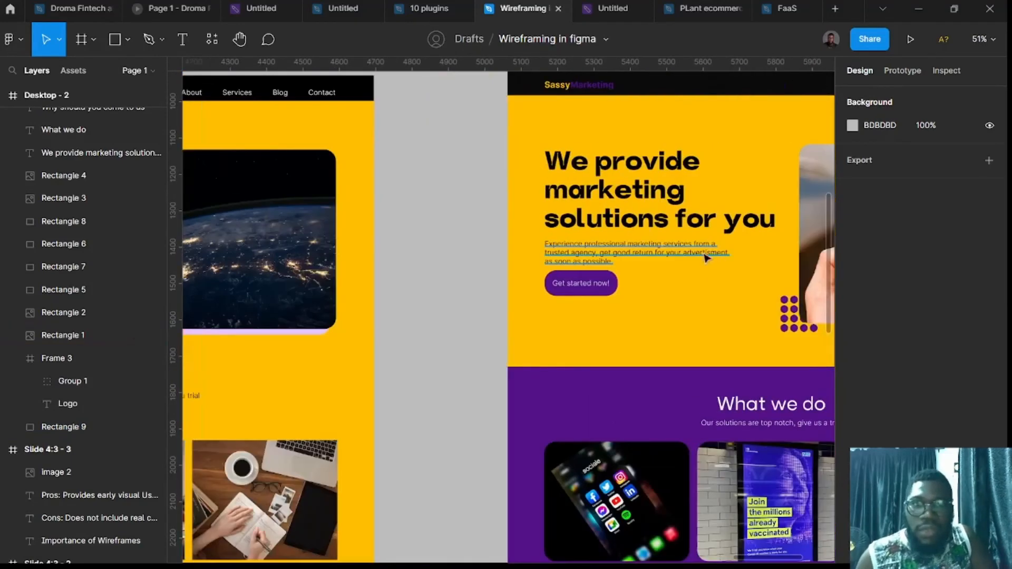
left_click(654, 166)
scroll(624, 218, "right", 4)
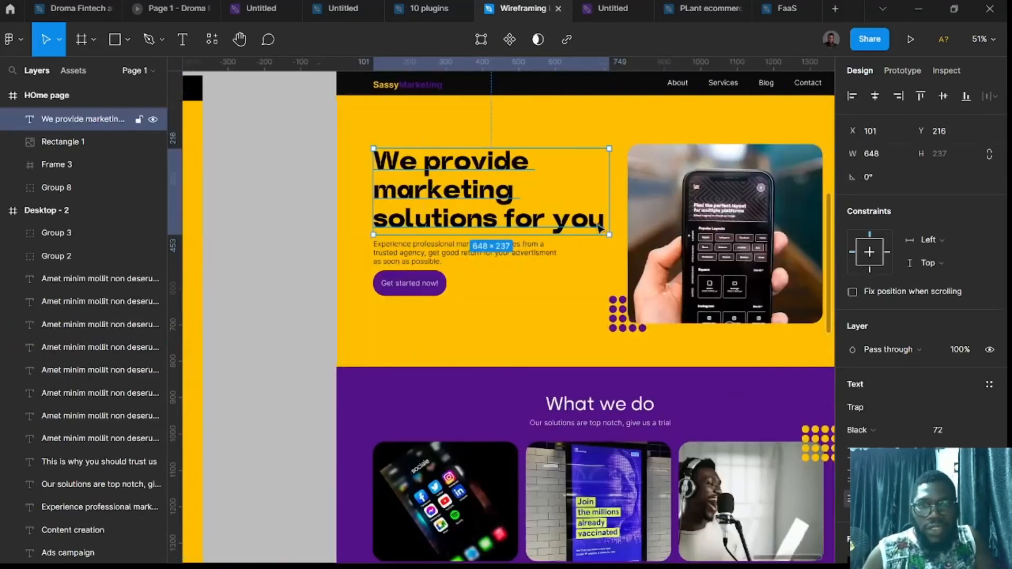
scroll(377, 350, "left", 3)
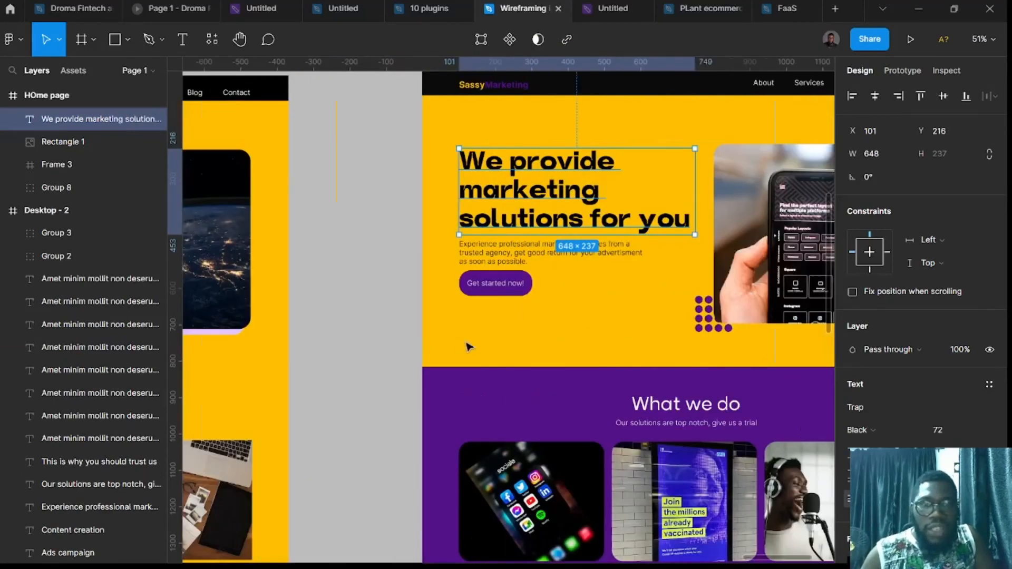
scroll(469, 348, "left", 4)
scroll(579, 366, "down", 3)
scroll(369, 197, "left", 3)
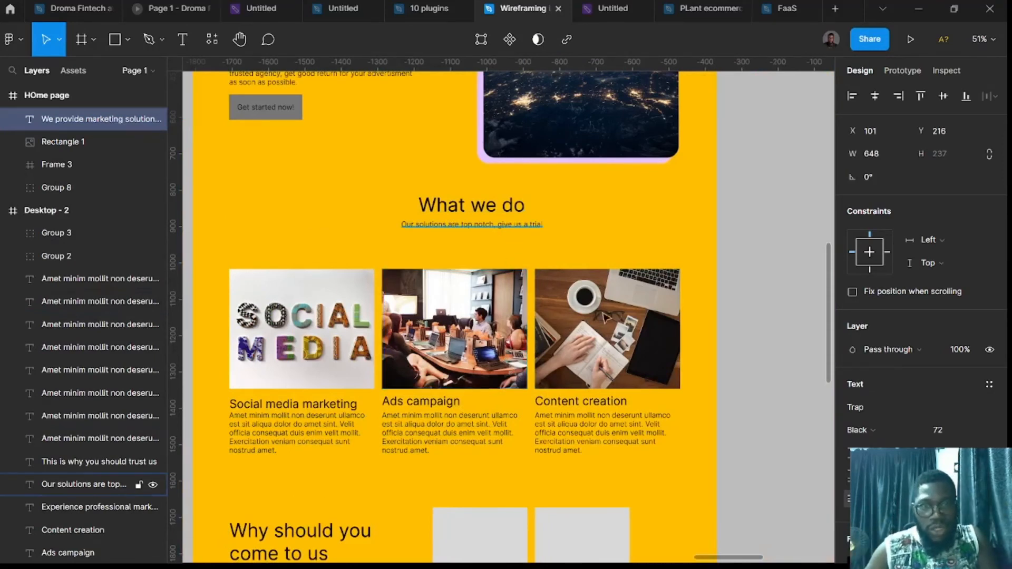
- Draw a 1440 × 925 rectangle over Desktop - 2's What we do section and fill it with purple 541388
left_click(775, 444)
key("r")
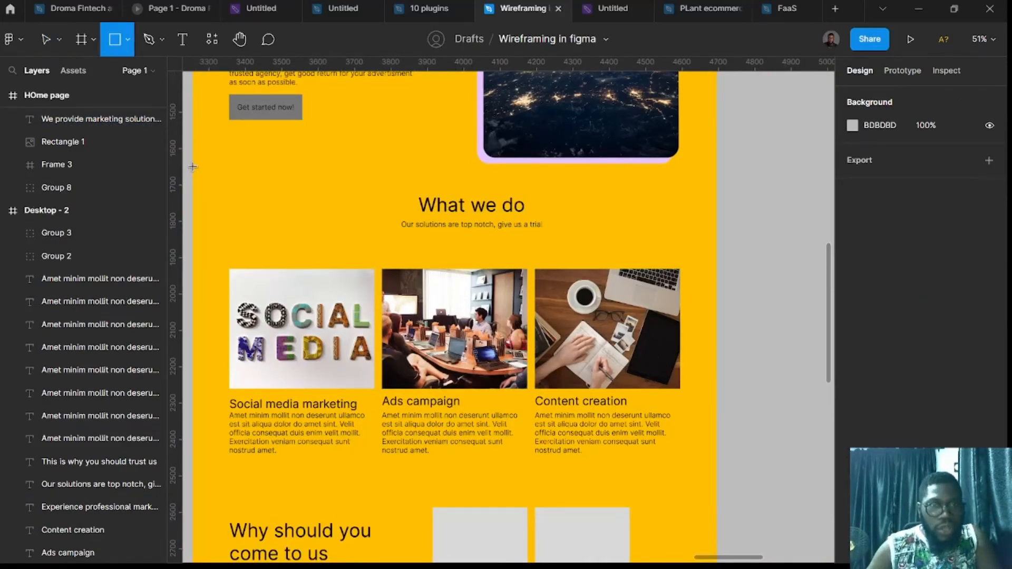
left_click_drag(192, 166, 716, 502)
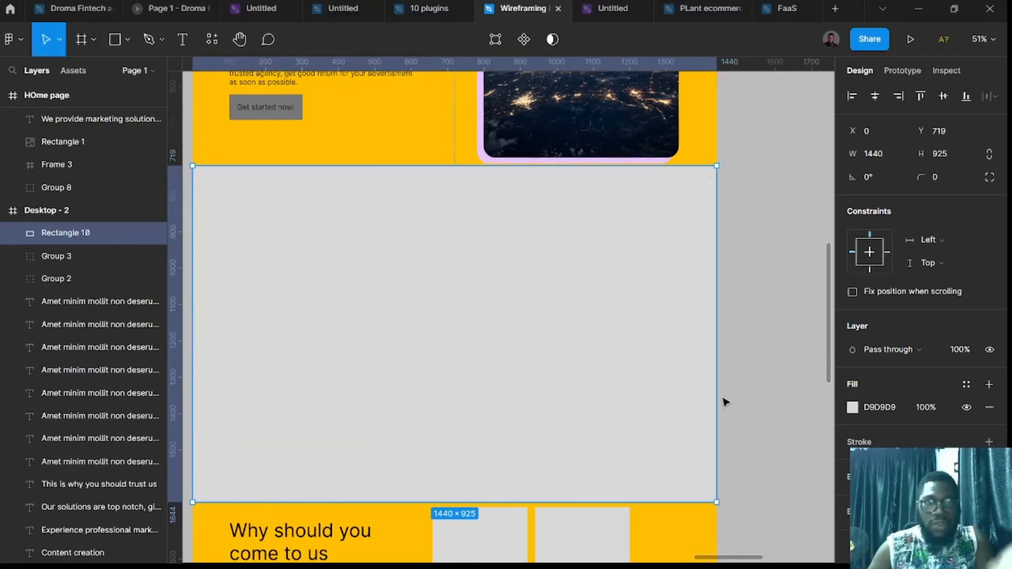
scroll(745, 395, "right", 6)
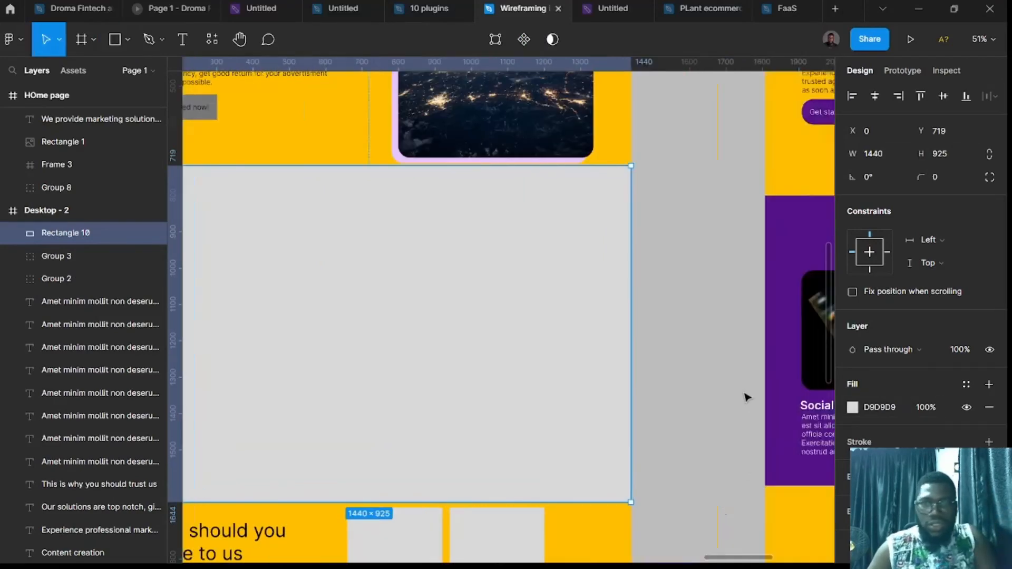
left_click(852, 407)
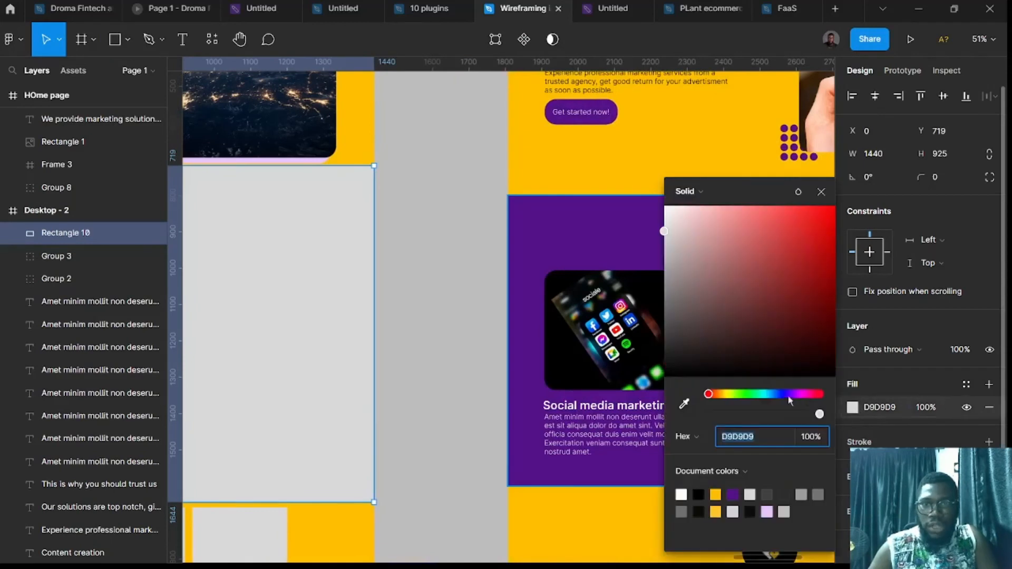
left_click(733, 494)
- Send the purple section rectangle to the back of Desktop - 2 and close the colour picker
scroll(471, 464, "left", 3)
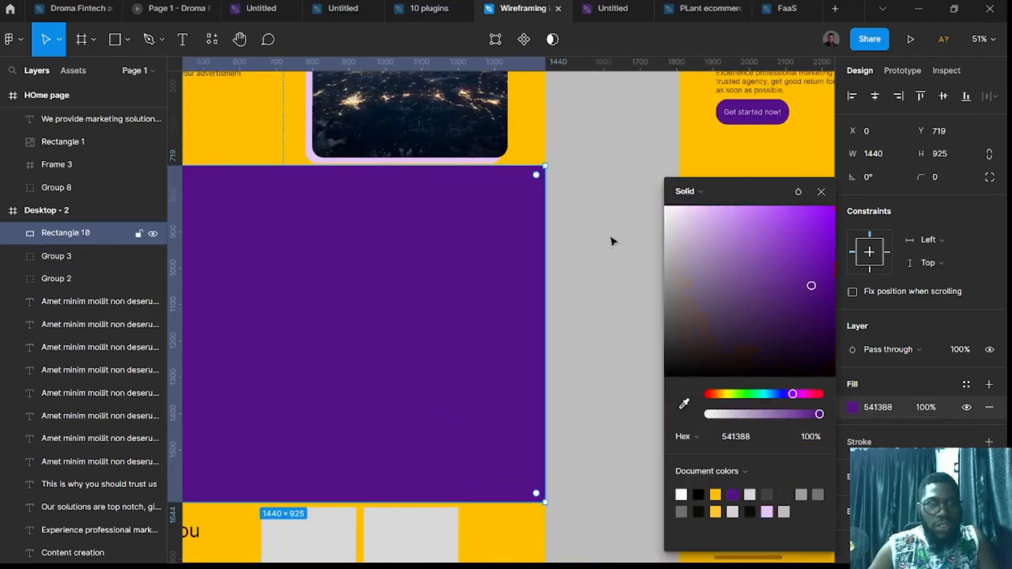
scroll(500, 247, "left", 2)
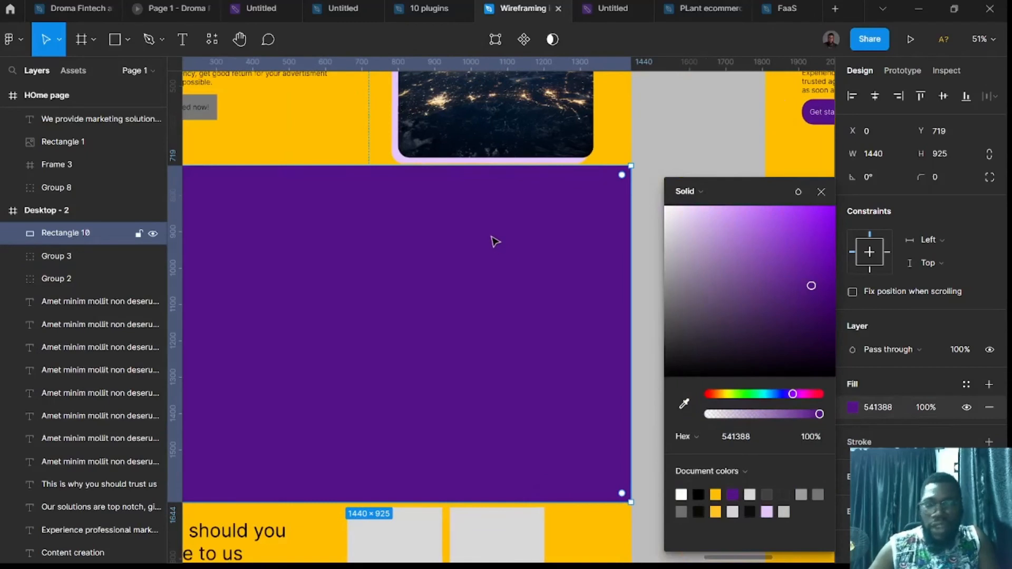
right_click(490, 236)
mouse_move(490, 237)
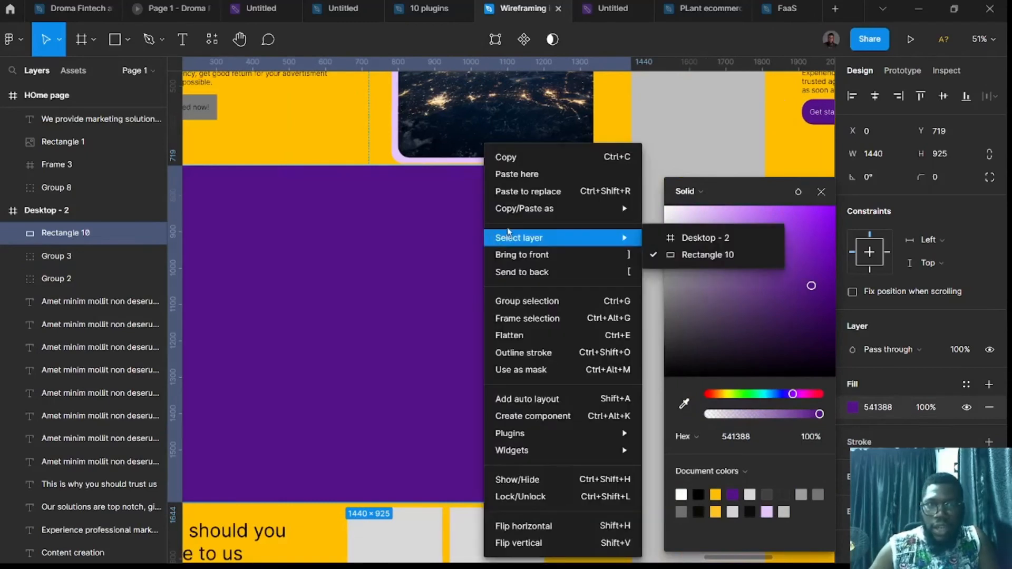
left_click(522, 272)
scroll(583, 434, "up", 2)
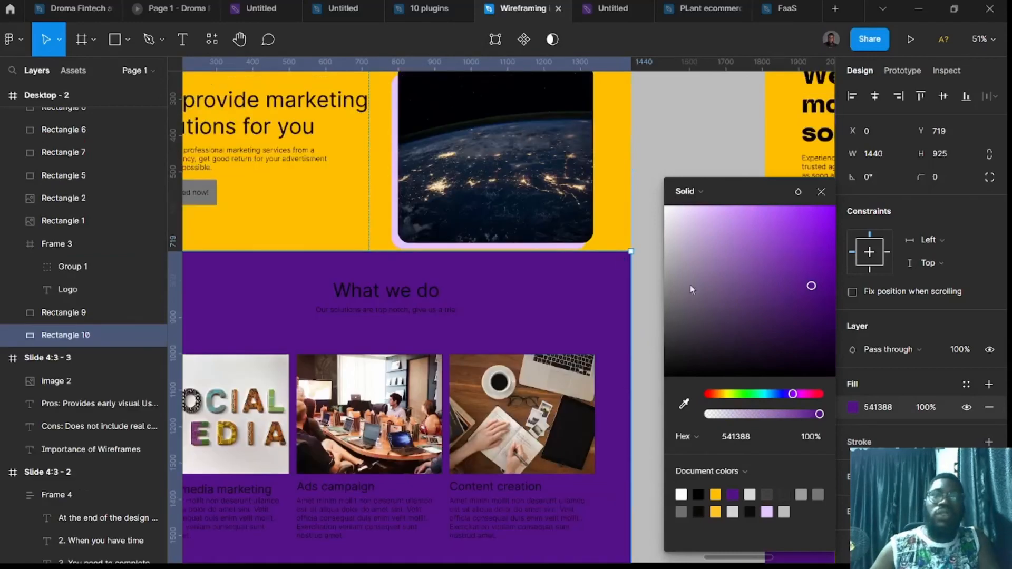
left_click(821, 191)
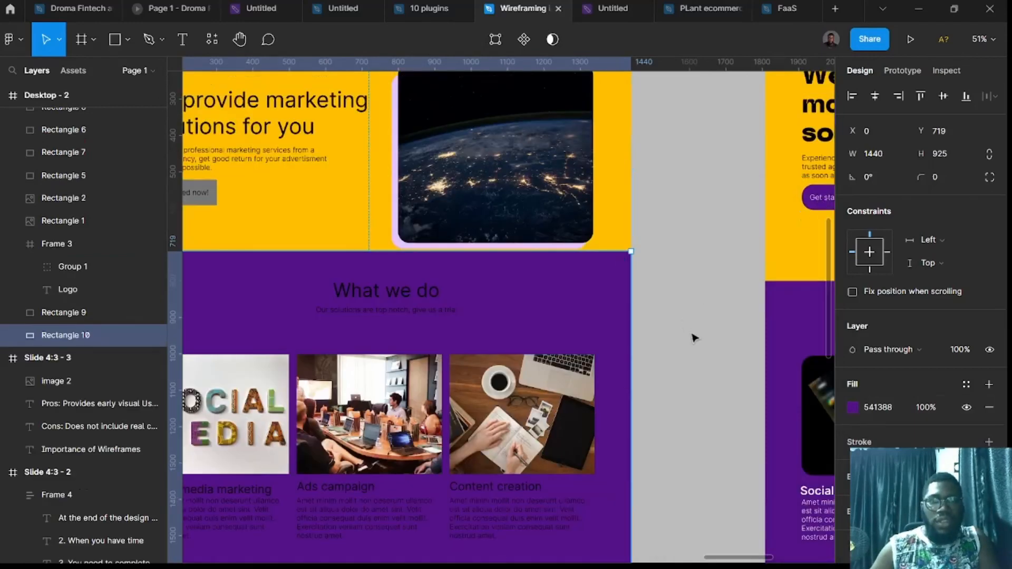
- Shorten the purple background rectangle to a height of 867 and nudge it down to Y 743
scroll(693, 337, "down", 3)
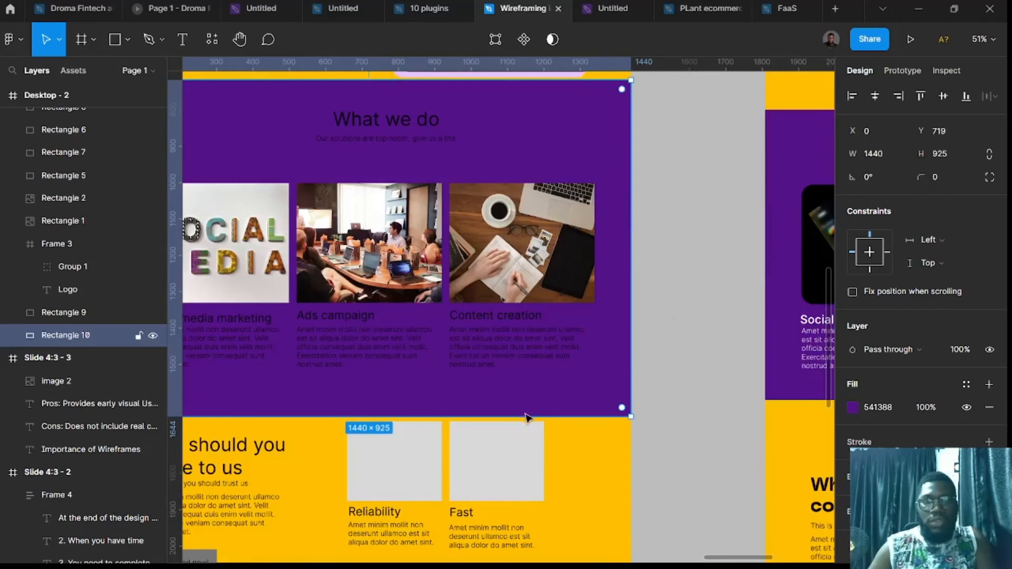
left_click_drag(525, 413, 550, 391)
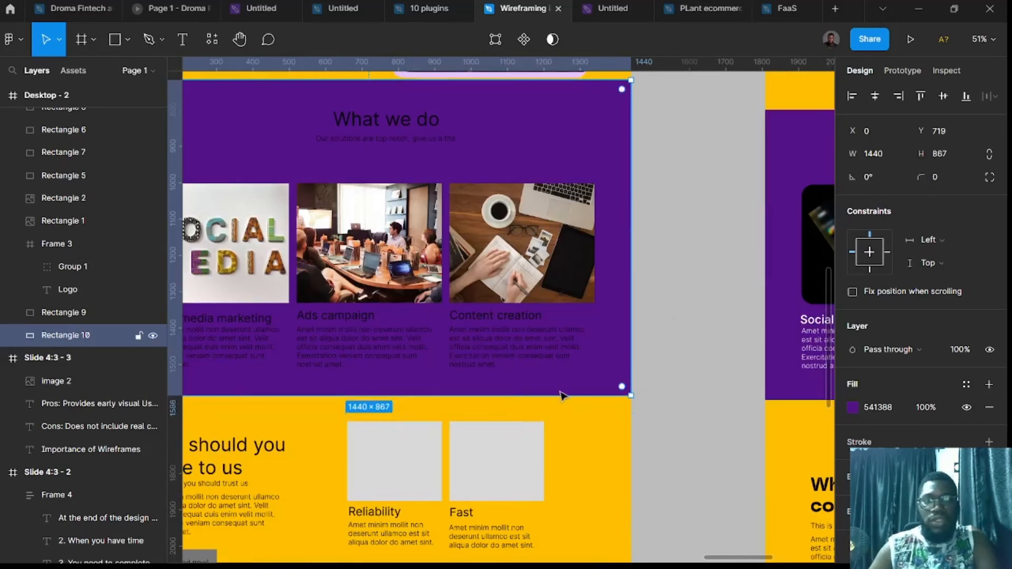
key("Down")
key("Down")
key("Down")
key("Down")
key("Down")
key("Down")
key("Down")
key("Down")
key("Down")
key("Down")
key("Down")
key("Down")
key("Down")
key("Down")
key("Down")
key("Down")
key("Down")
key("Down")
key("Down")
key("Down")
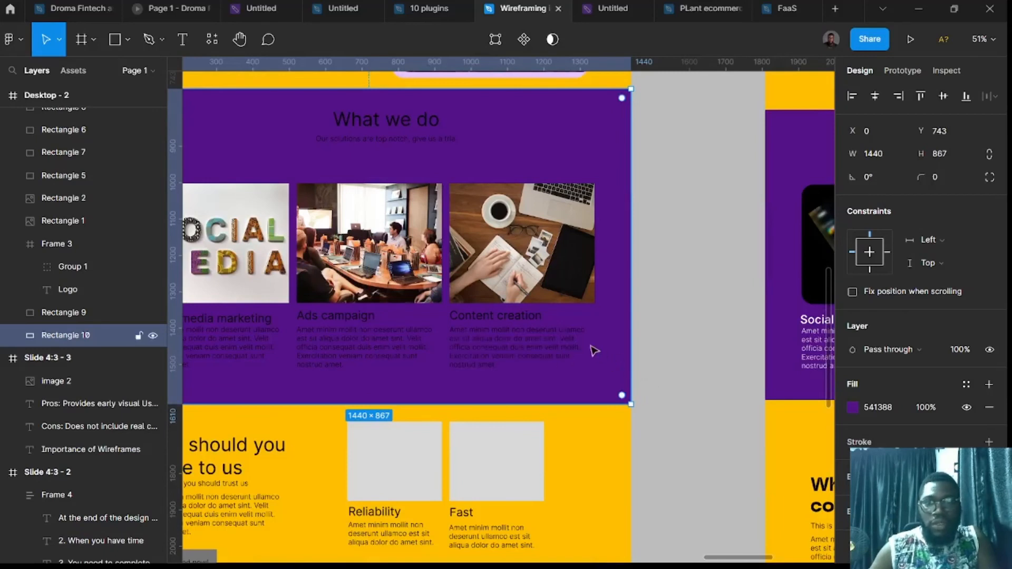
- Recolour the What we do section's heading, subtitle, three service titles and their descriptions white
left_click(540, 348)
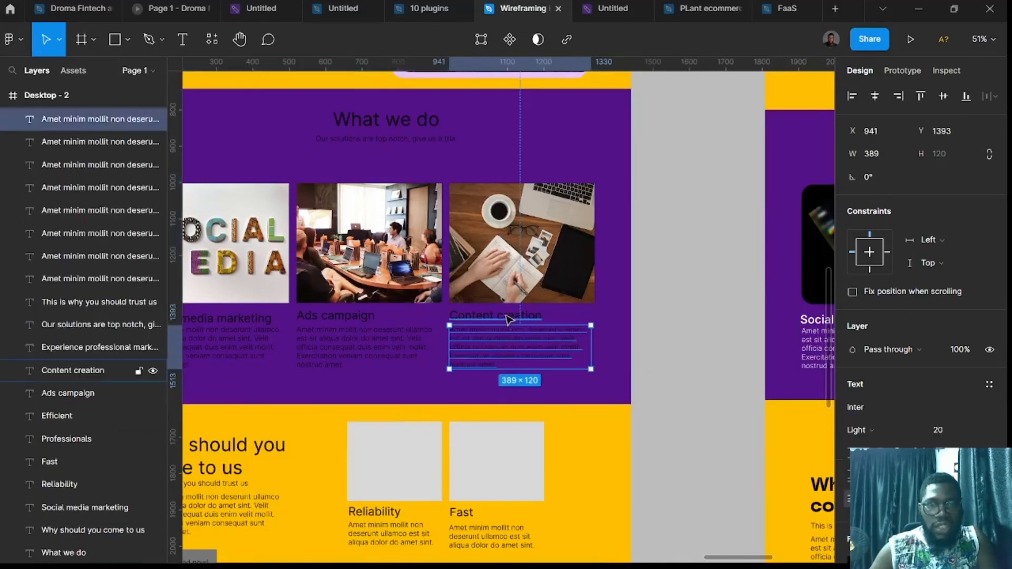
left_click(508, 319, "shift")
left_click(380, 343, "shift")
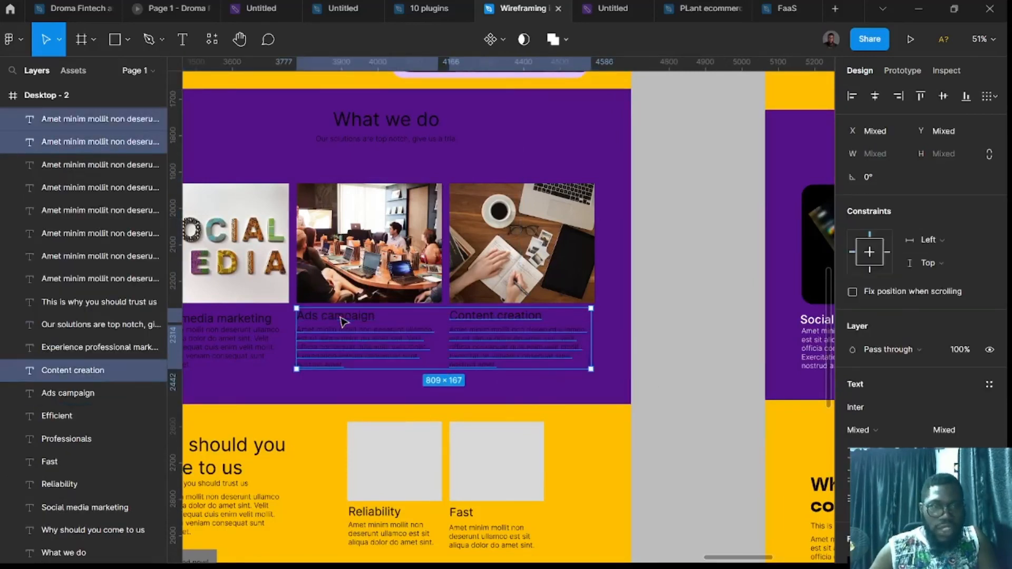
left_click(341, 321, "shift")
left_click(255, 350, "shift")
left_click(244, 320, "shift")
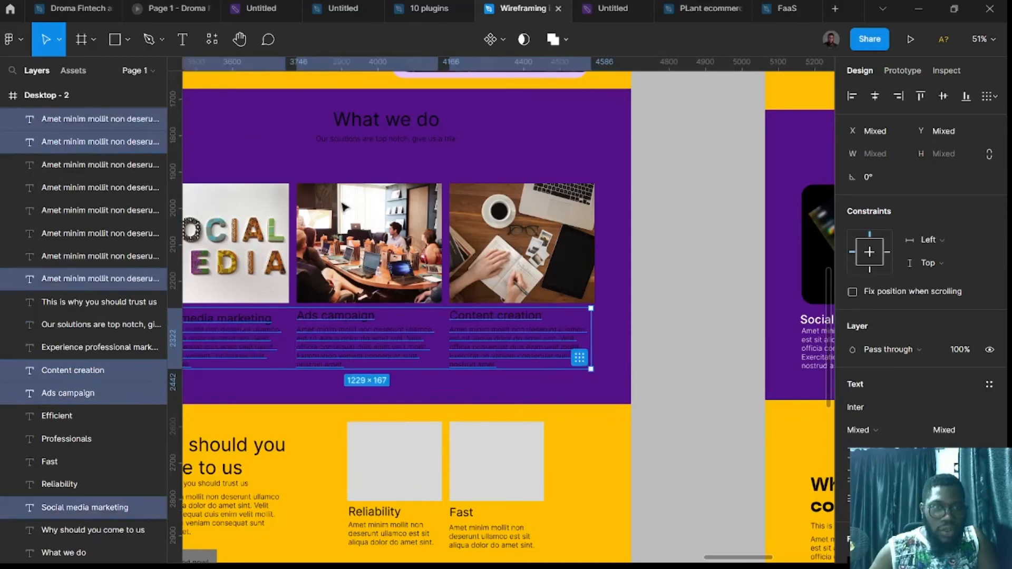
left_click(381, 140, "shift")
left_click(378, 121, "shift")
scroll(722, 271, "down", 3)
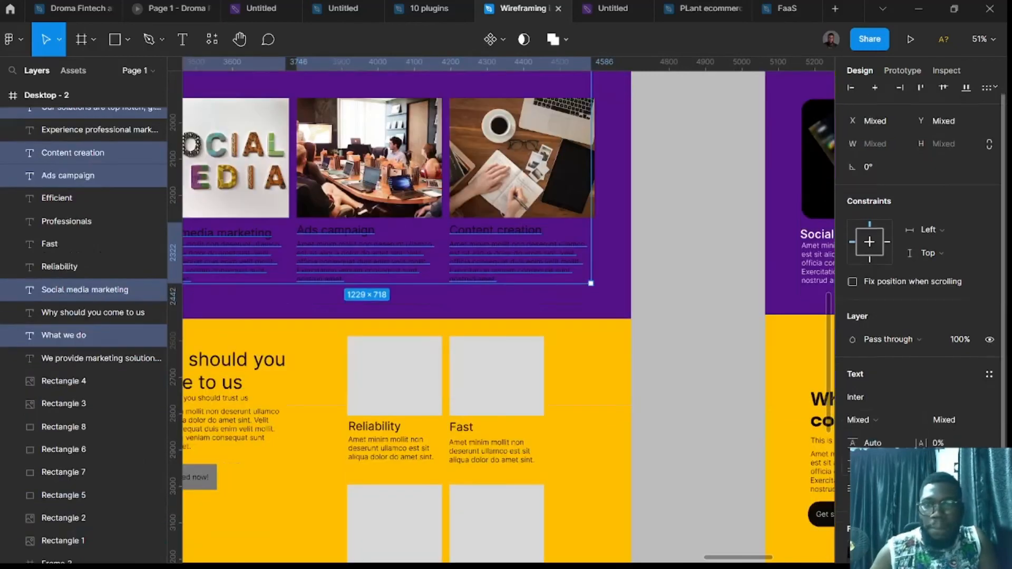
scroll(863, 365, "down", 3)
left_click(850, 401)
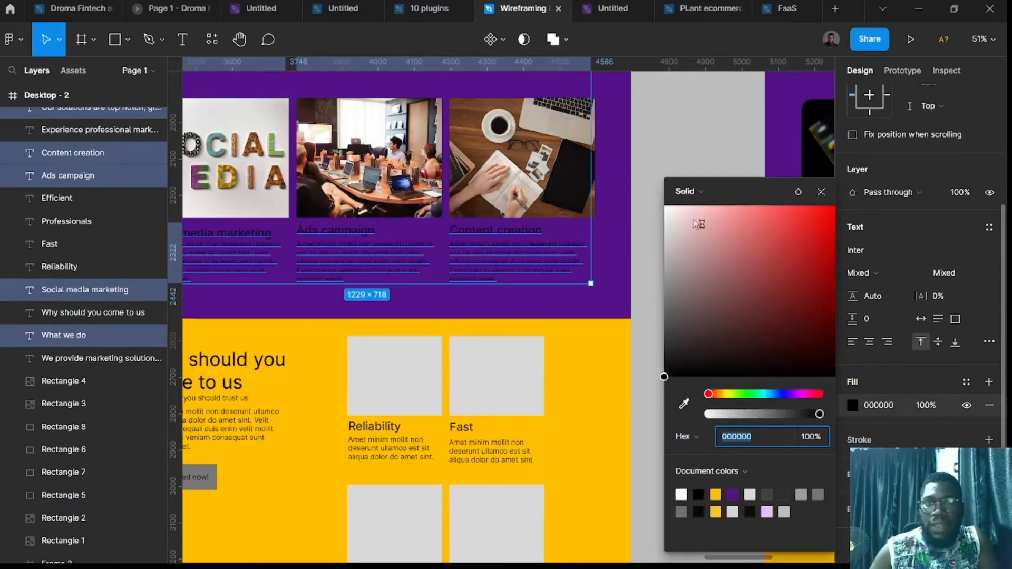
left_click_drag(697, 223, 562, 89)
left_click(697, 129)
- Set the "We provide marketing solutions for you" heading on Desktop - 2 to Poppins Bold
scroll(693, 162, "down", 3)
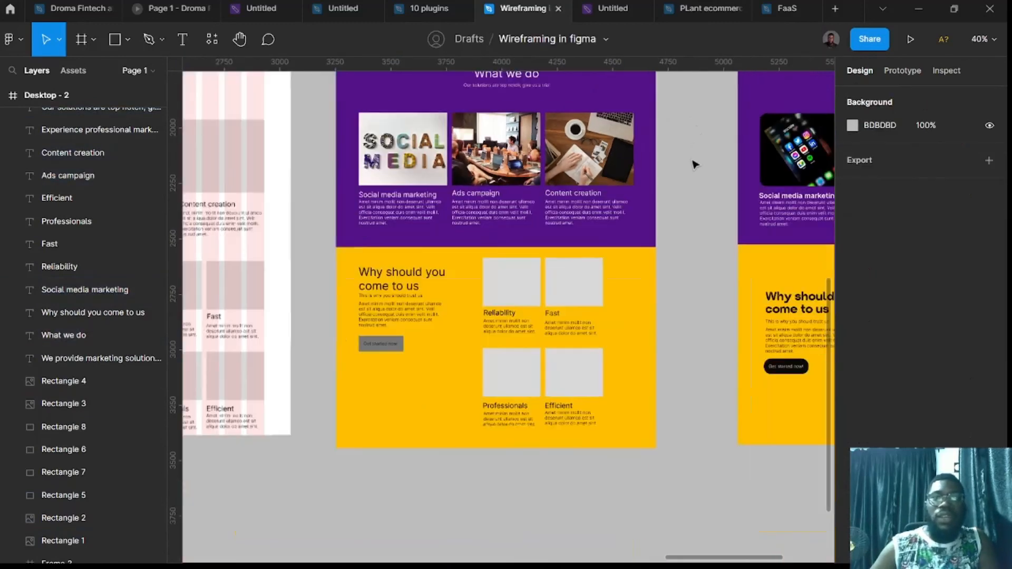
scroll(693, 197, "up", 2)
scroll(658, 235, "right", 2)
scroll(658, 236, "right", 3)
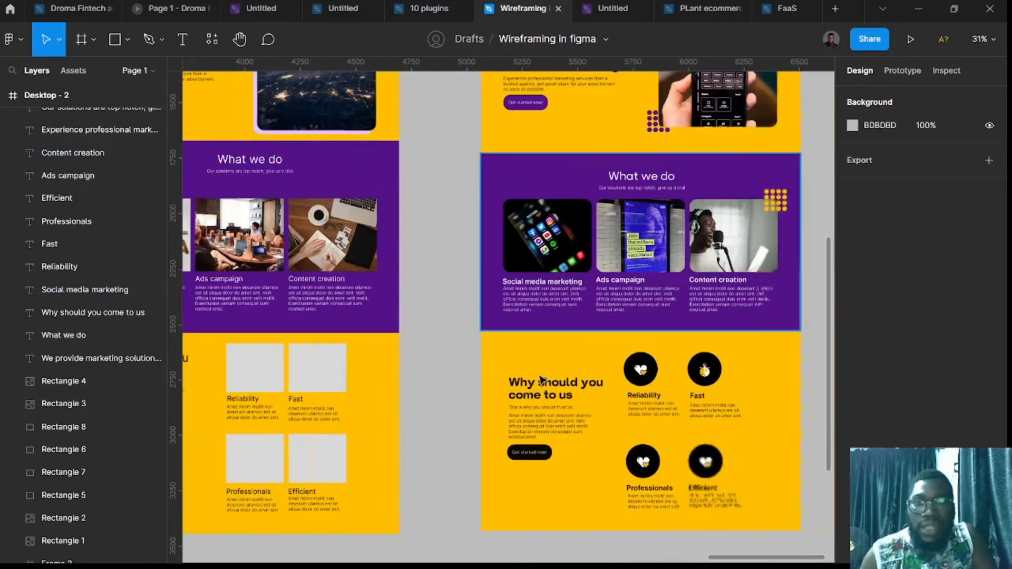
scroll(580, 274, "up", 2)
scroll(452, 319, "left", 6)
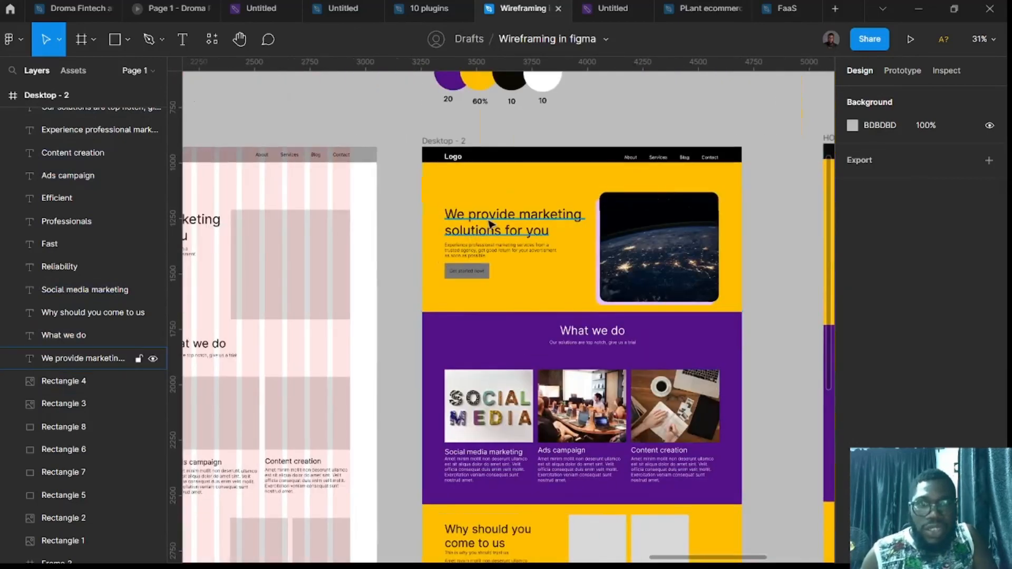
left_click(100, 358)
key("shift+2")
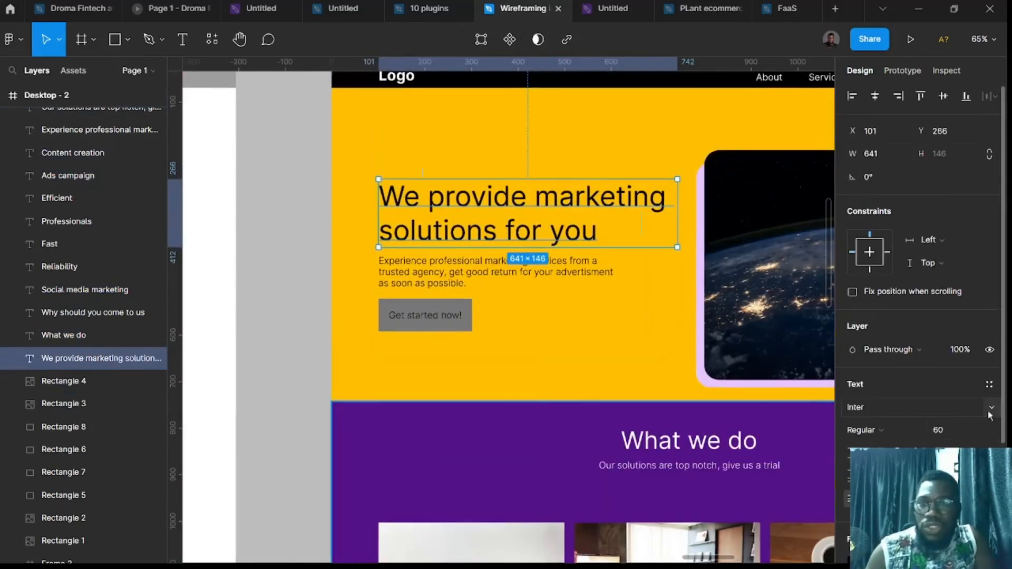
left_click(988, 408)
left_click(920, 409)
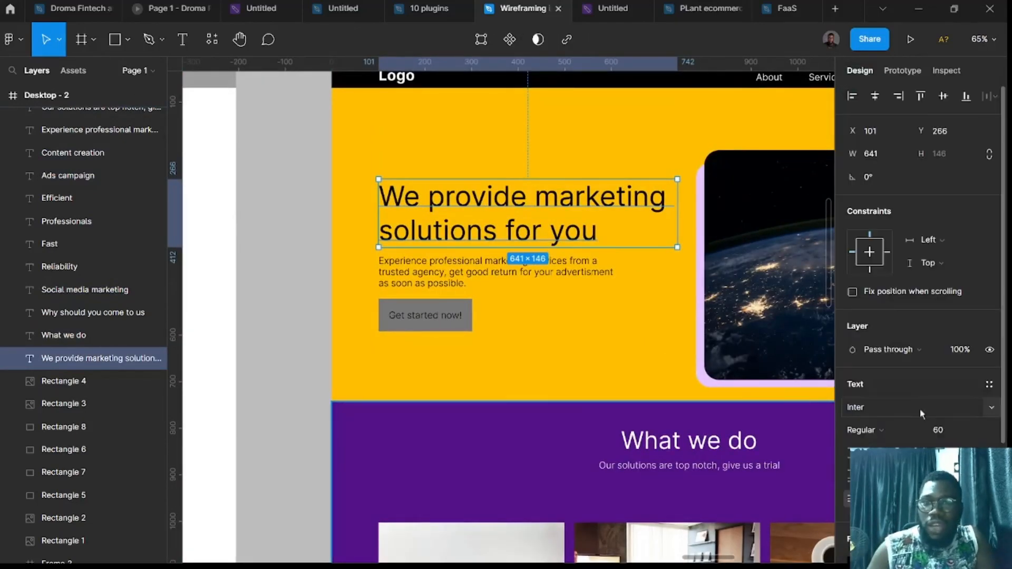
left_click(919, 409)
type("Poppins")
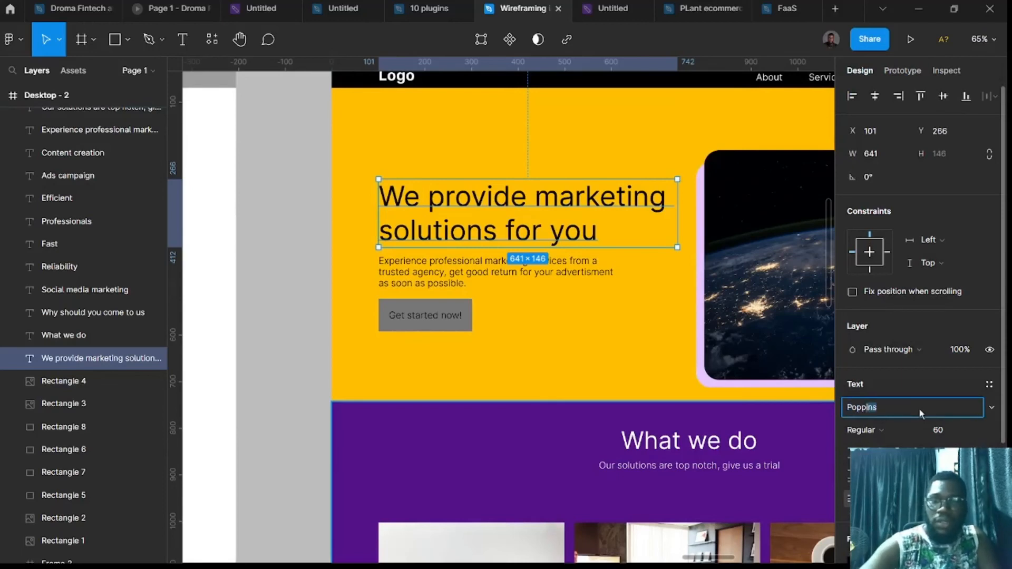
key("Return")
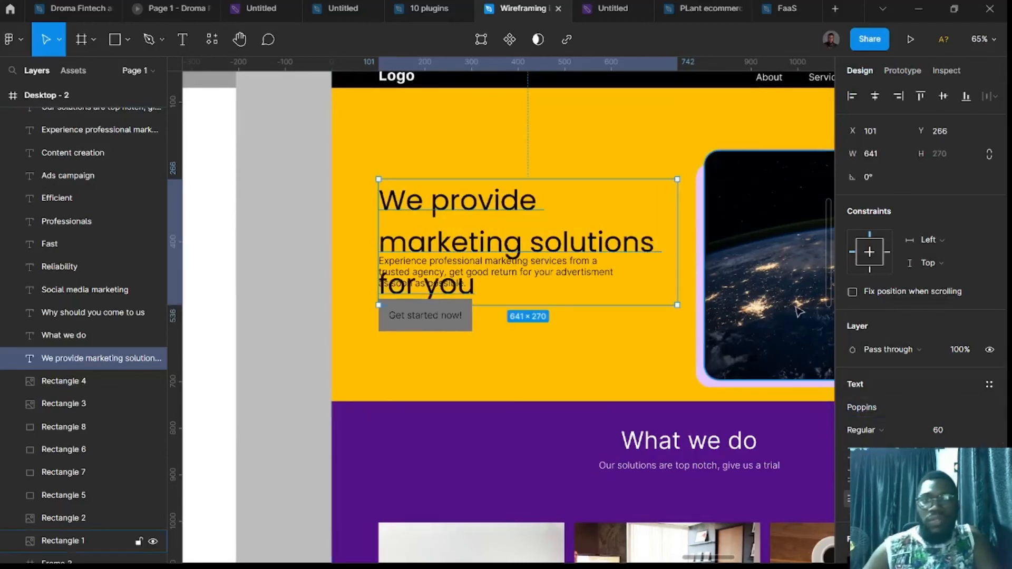
left_click(894, 432)
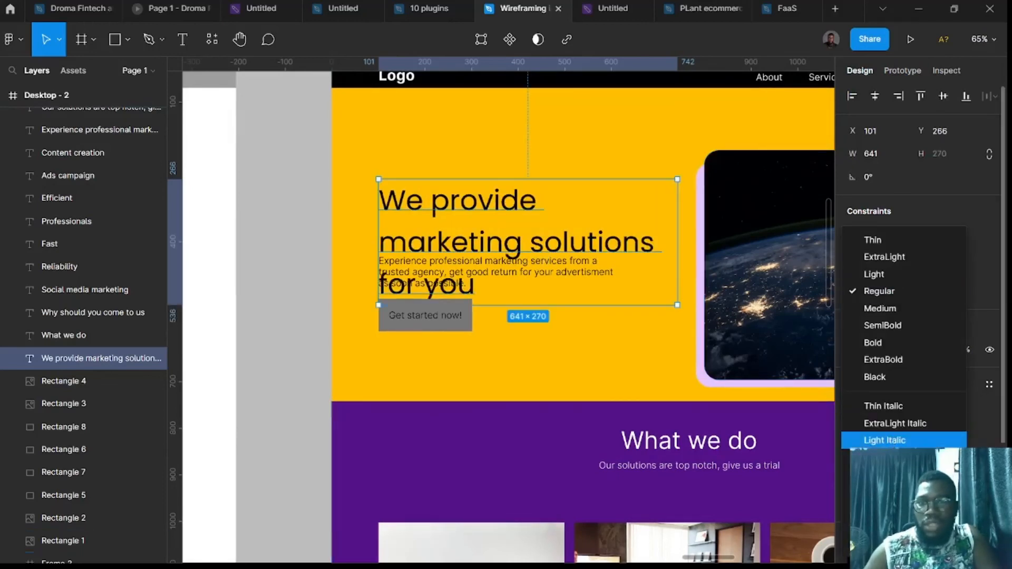
left_click(894, 343)
- Move the hero heading up to Y 178 and tighten its line height until the text box is about 192 high
left_click_drag(452, 210, 456, 181)
scroll(429, 226, "up", 5, "ctrl")
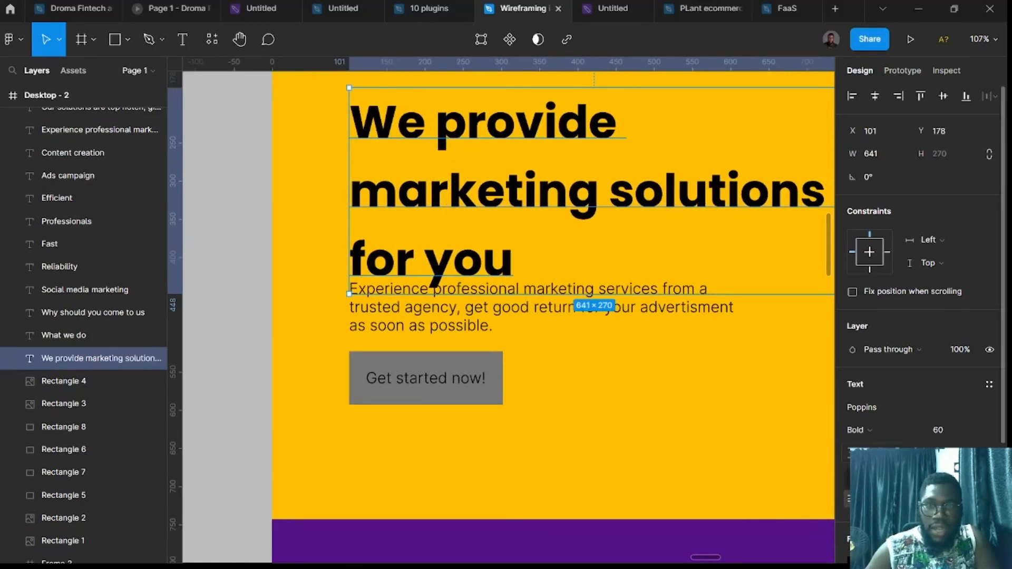
left_click_drag(848, 452, 801, 445)
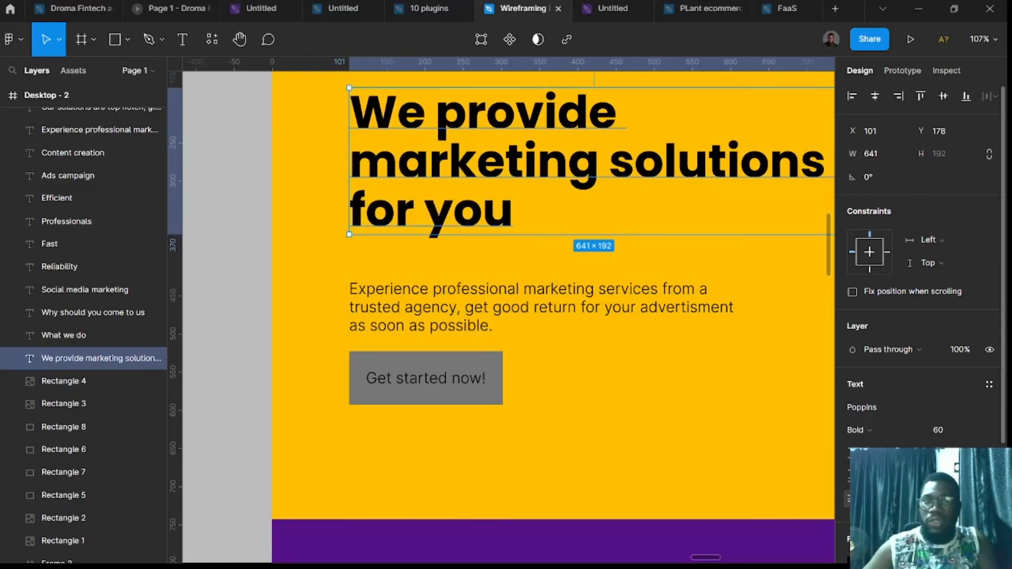
- Round the hero's "Get started now!" button with a corner radius of 32 and widen it to about 316
left_click(415, 388)
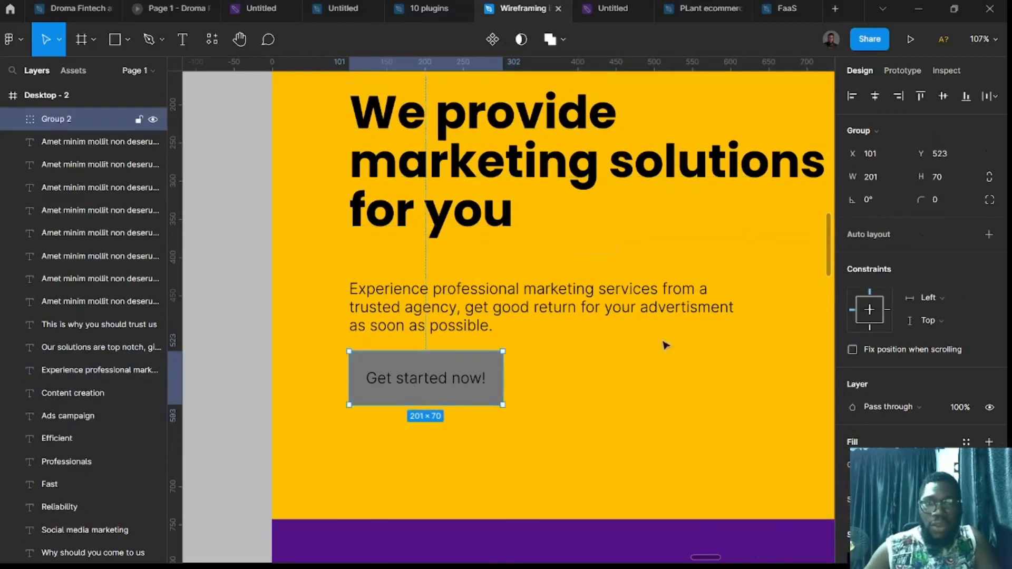
type("32")
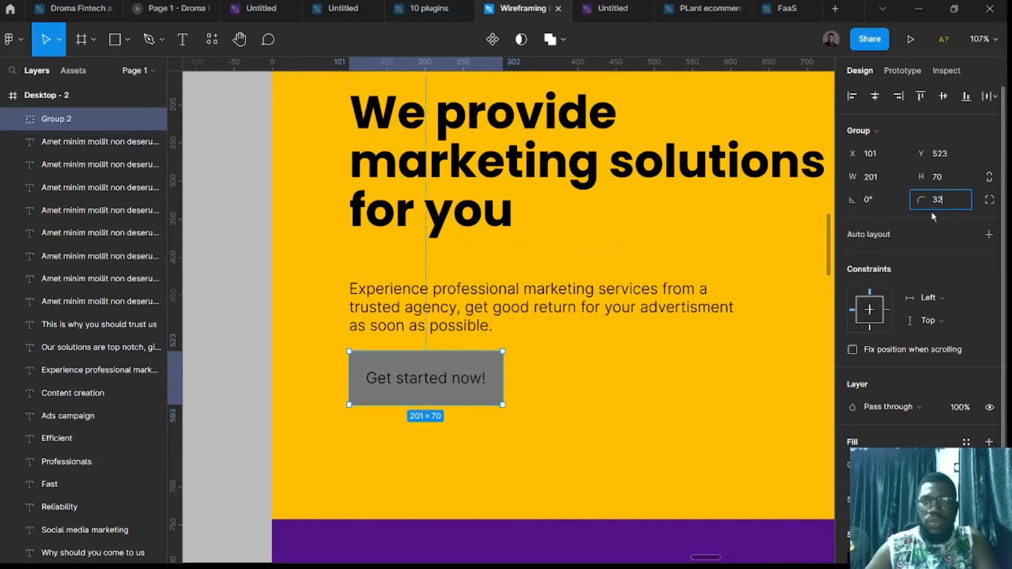
key("Return")
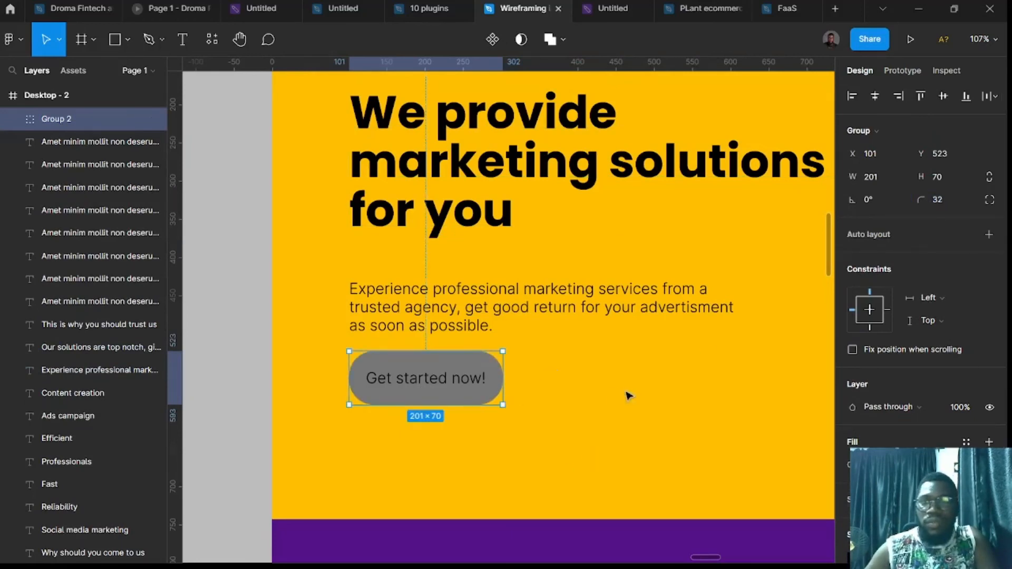
left_click_drag(504, 384, 588, 379)
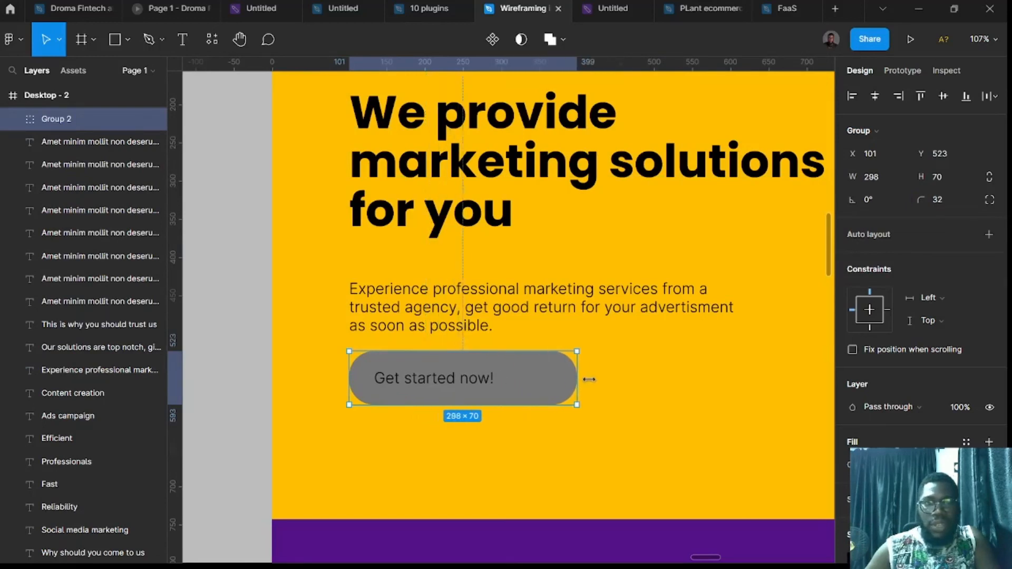
- Fit the "Get started now!" text box to its text width and centre the label in the button at X 180
double_click(450, 382)
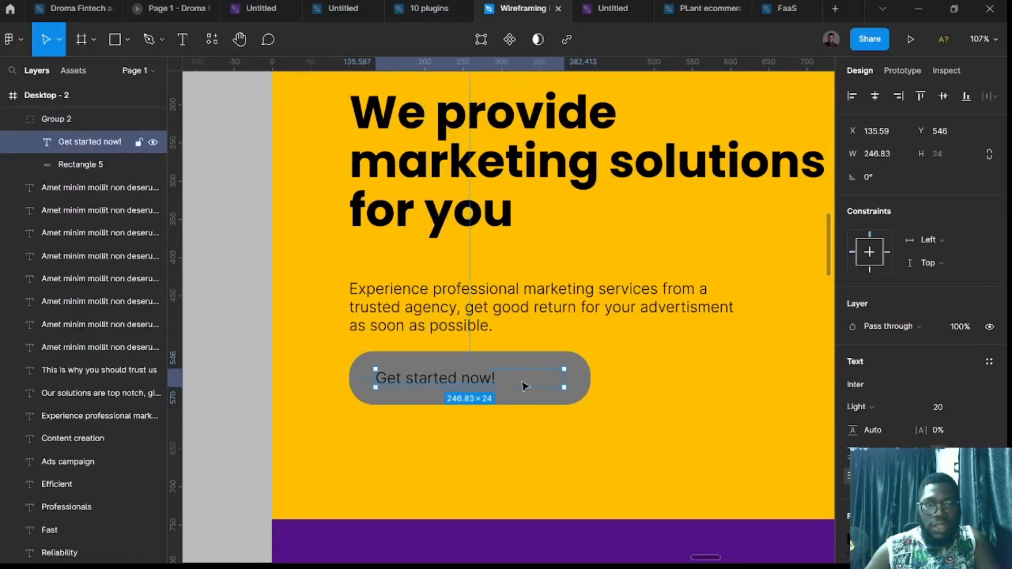
left_click(920, 453)
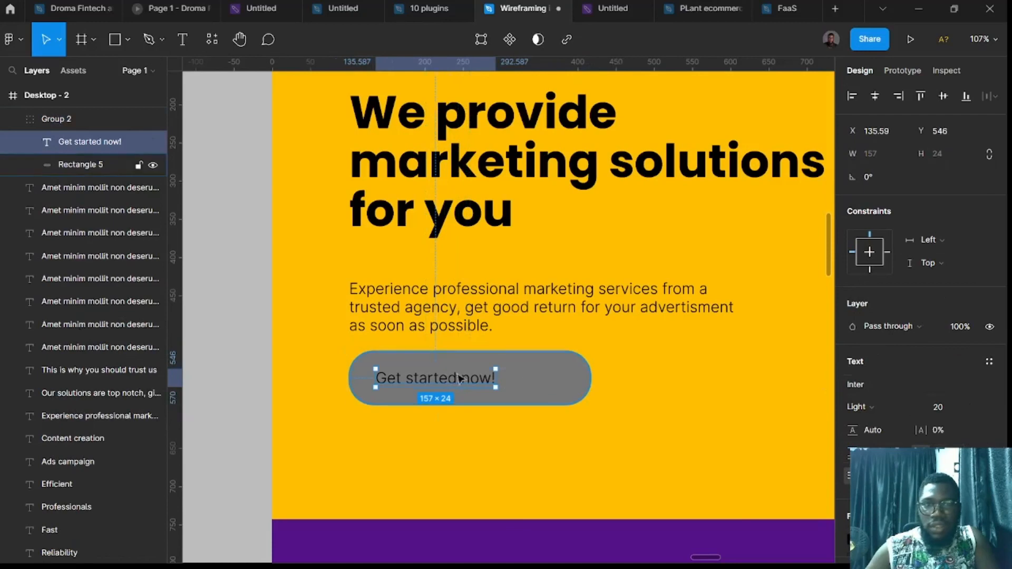
left_click_drag(444, 380, 479, 383)
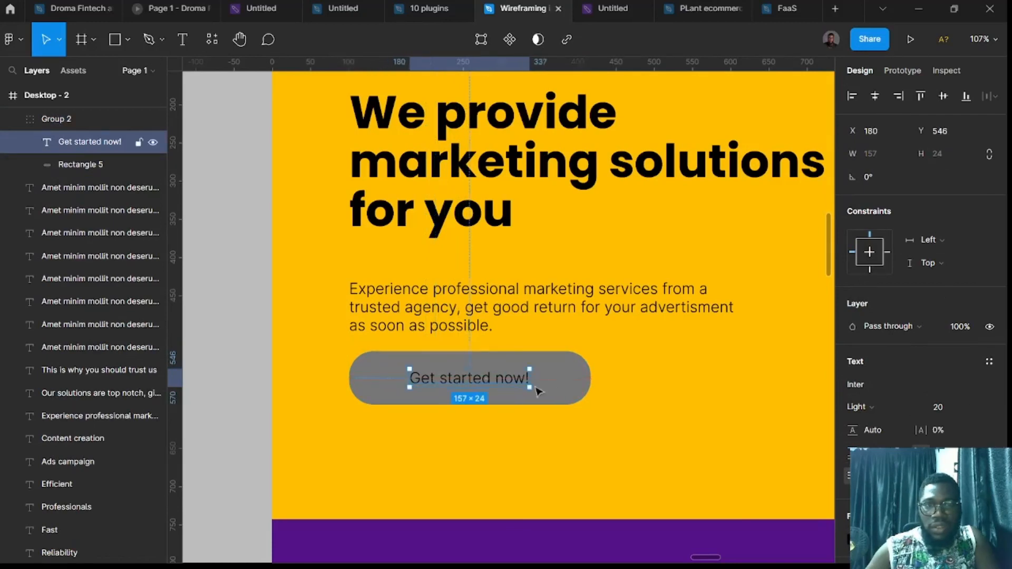
- Fill the hero button's background rectangle with the document purple 541388
left_click(564, 394)
left_click(850, 388)
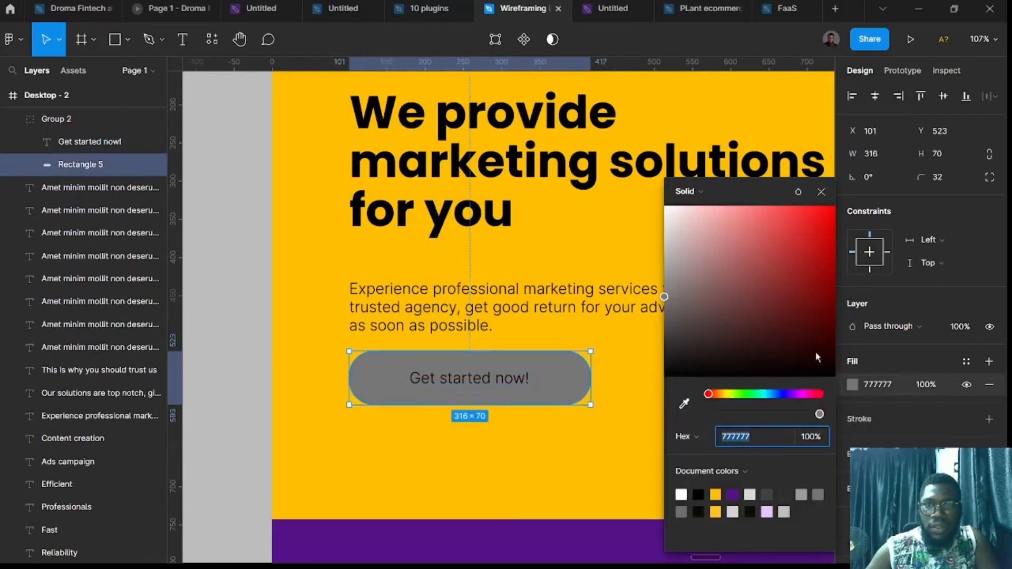
left_click(731, 333)
left_click(732, 494)
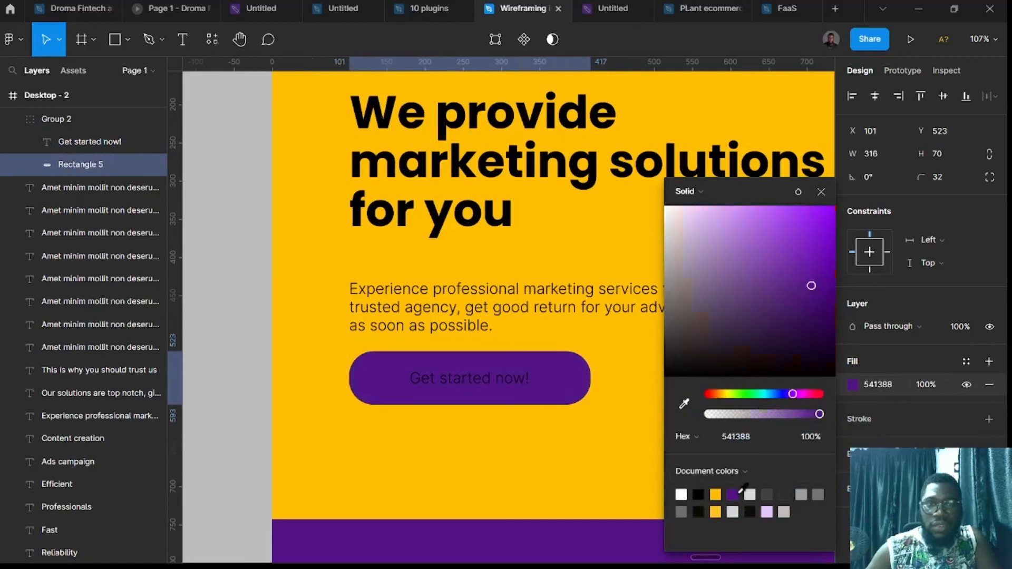
- Make the "Get started now!" label white FFFFFF and set its weight to Medium
left_click(480, 390)
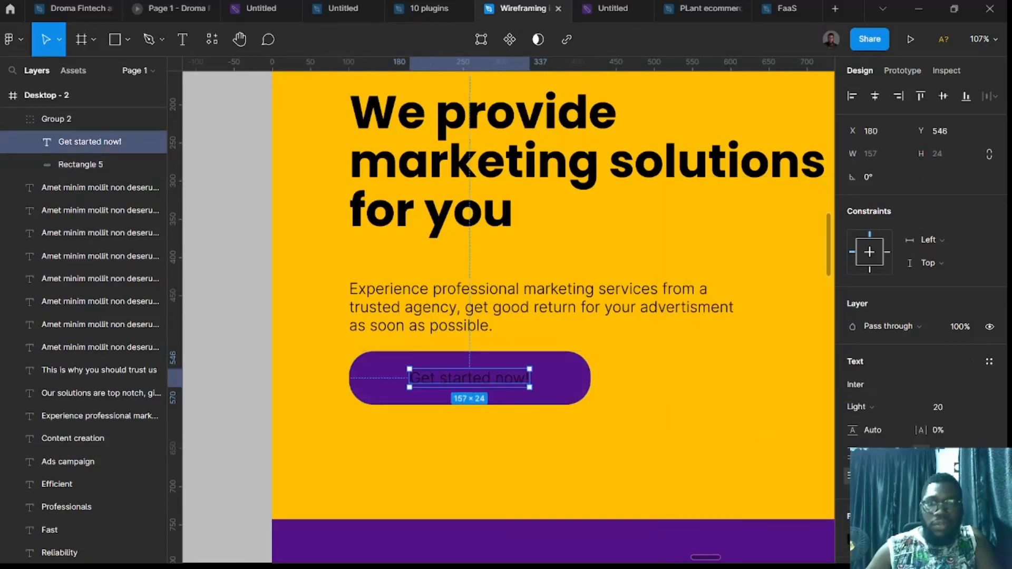
left_click(851, 539)
left_click_drag(761, 285, 660, 192)
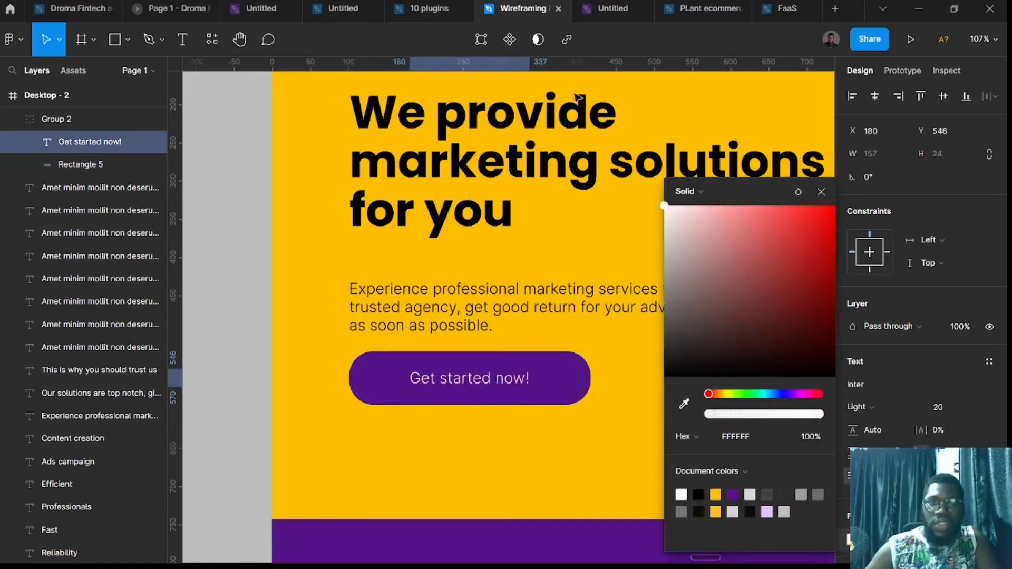
left_click(876, 416)
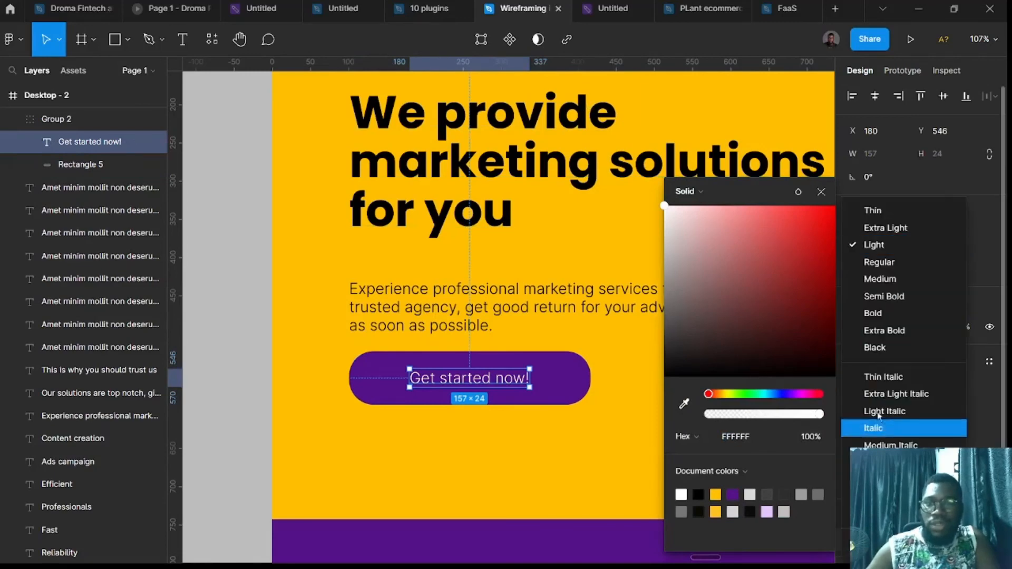
left_click(870, 279)
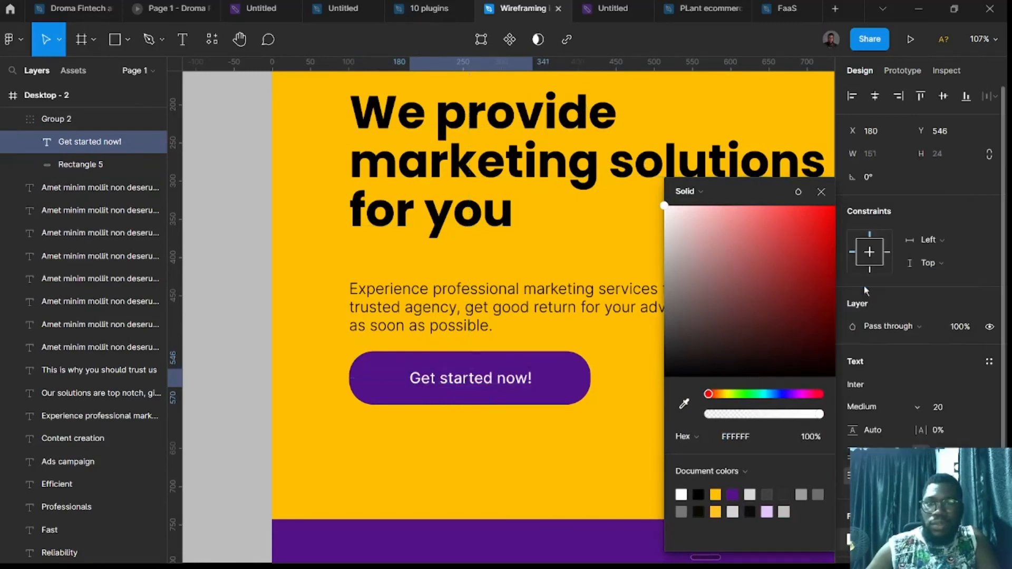
left_click(468, 455)
- Examine the font, weight and size of Desktop - 2's hero heading, What we do heading and three service titles
scroll(251, 426, "down", 5, "ctrl")
scroll(254, 439, "up", 2)
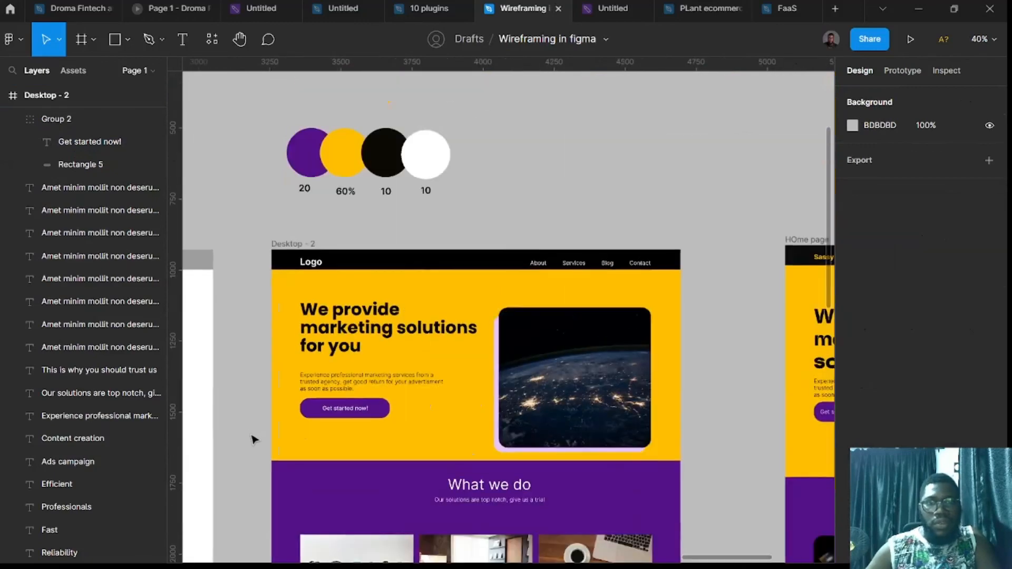
scroll(253, 439, "down", 3)
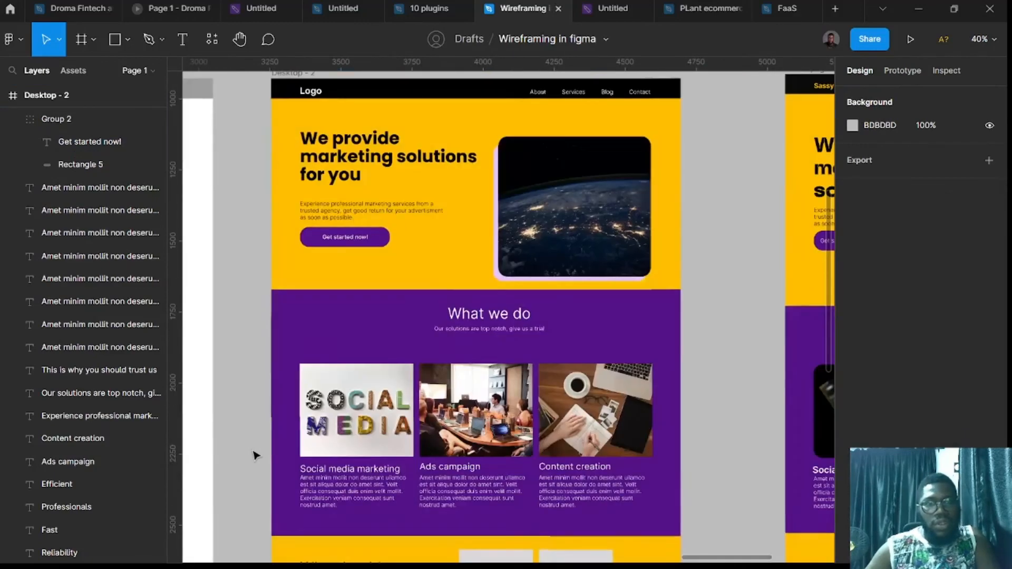
left_click(369, 158)
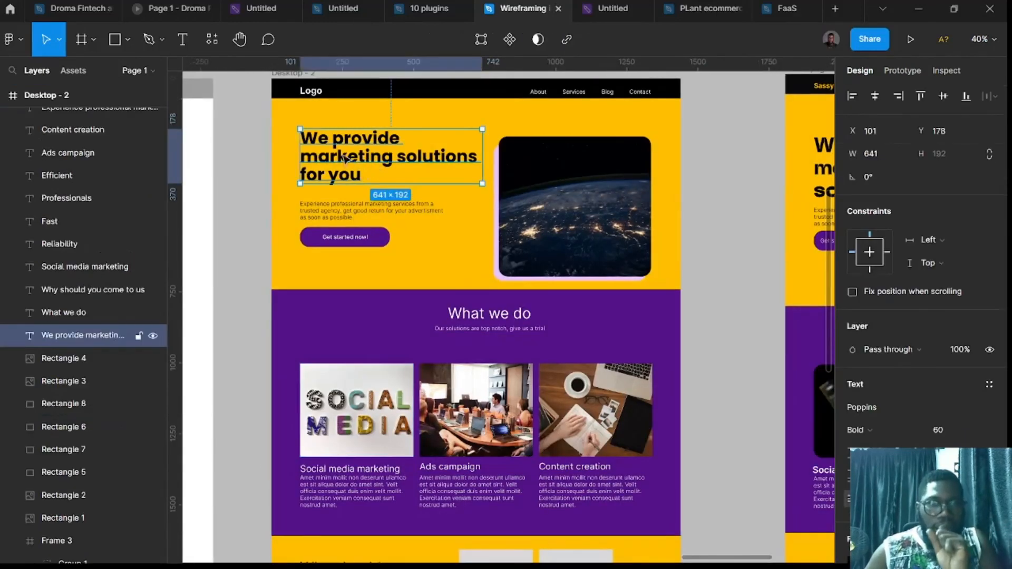
left_click(489, 314)
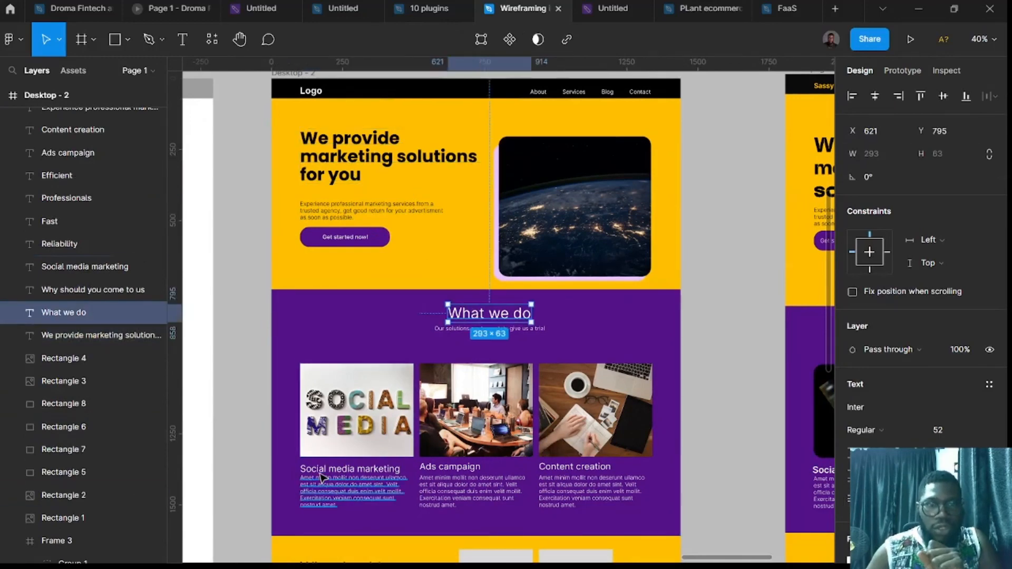
left_click(345, 469)
left_click(442, 467)
left_click(577, 468)
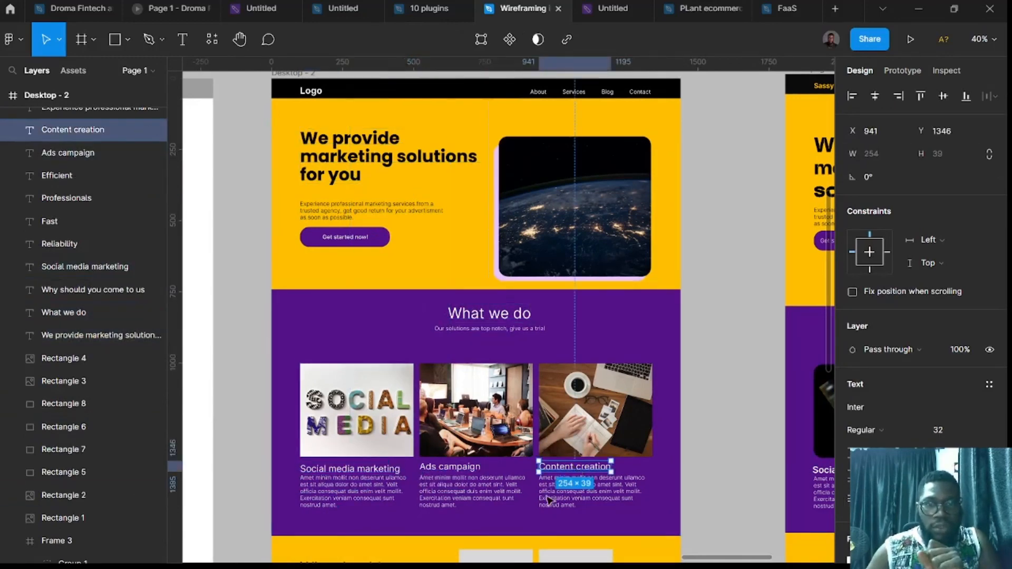
scroll(635, 484, "down", 3)
scroll(635, 483, "up", 3)
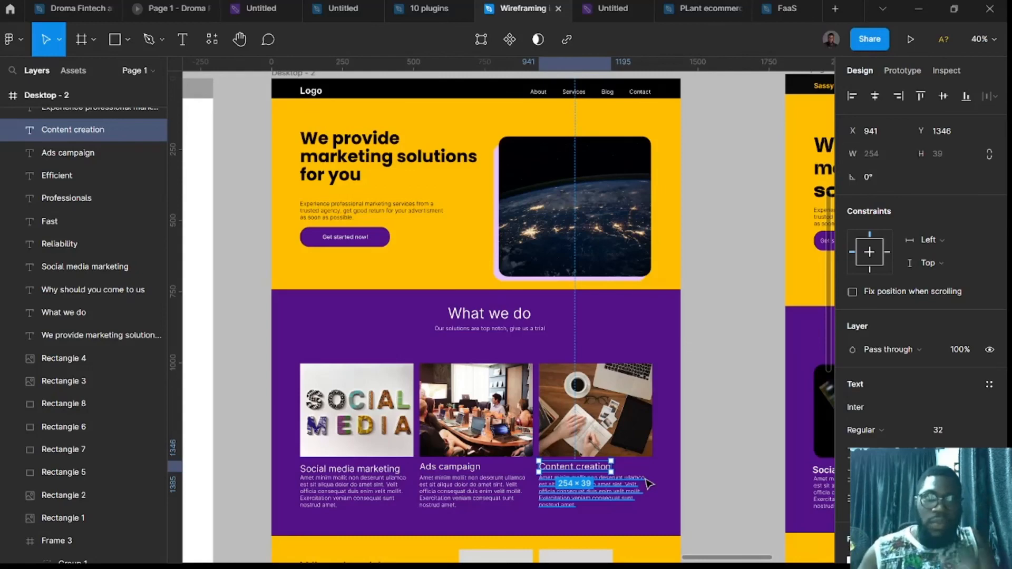
scroll(342, 214, "up", 5)
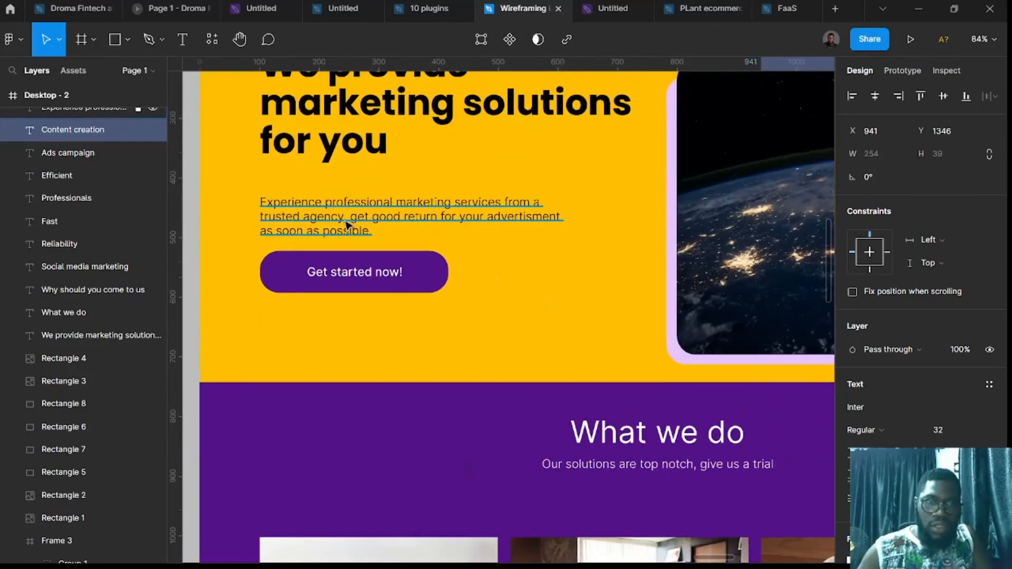
- Move the hero paragraph up to Y 392 under the heading and the "Get started now!" button up to Y 486 beneath it
left_click(347, 226)
left_click_drag(347, 205, 350, 182)
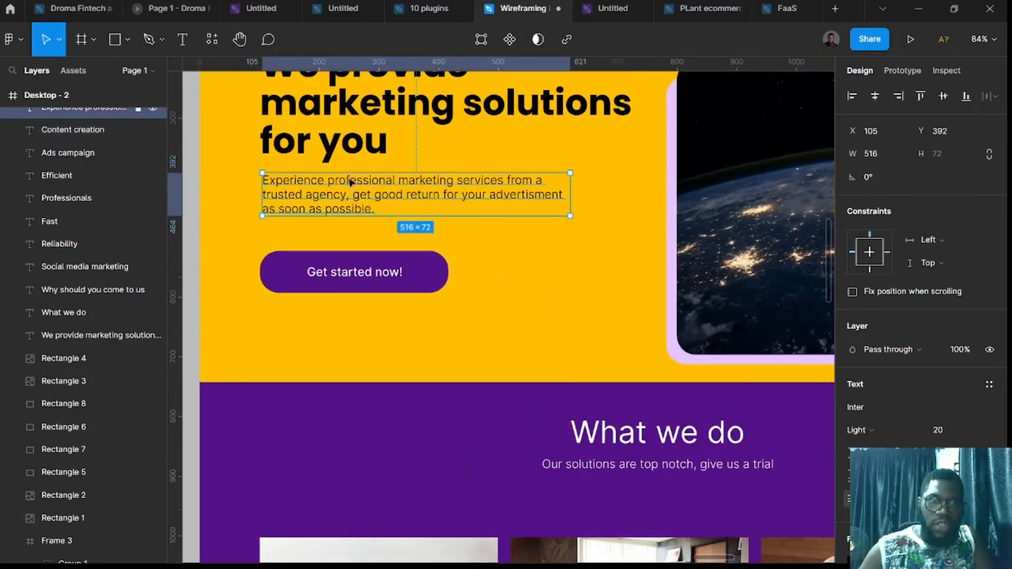
left_click_drag(369, 262, 368, 227)
scroll(364, 248, "down", 5)
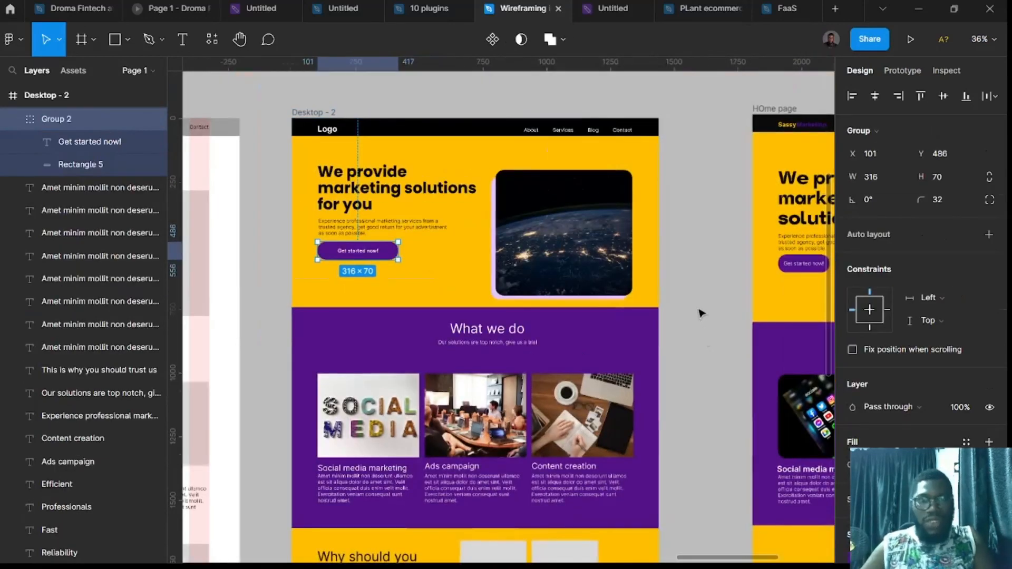
- Launch a presentation of the Desktop - 2 frame, return to the design file and clear the selection
left_click(700, 311)
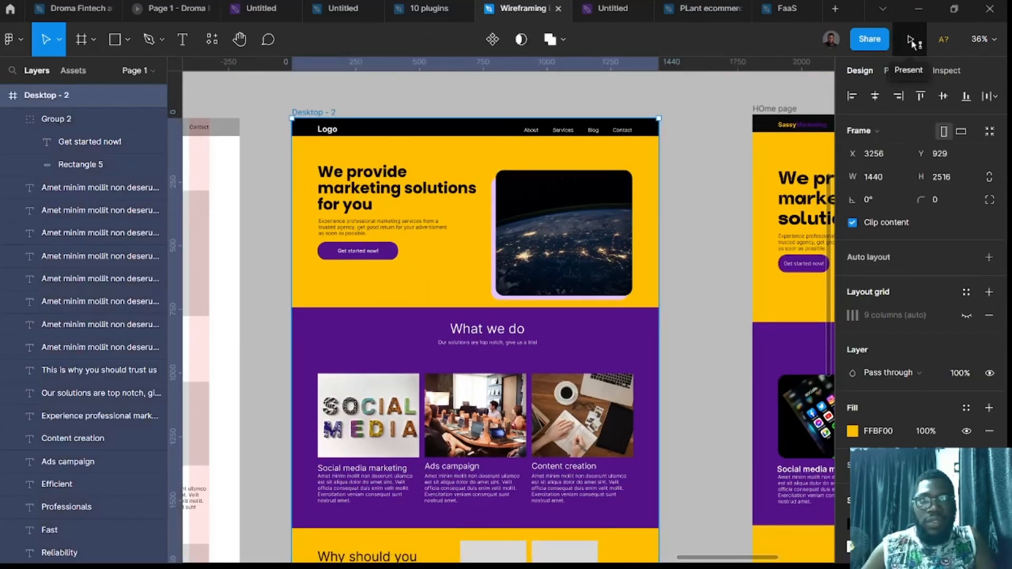
left_click(910, 40)
left_click(474, 10)
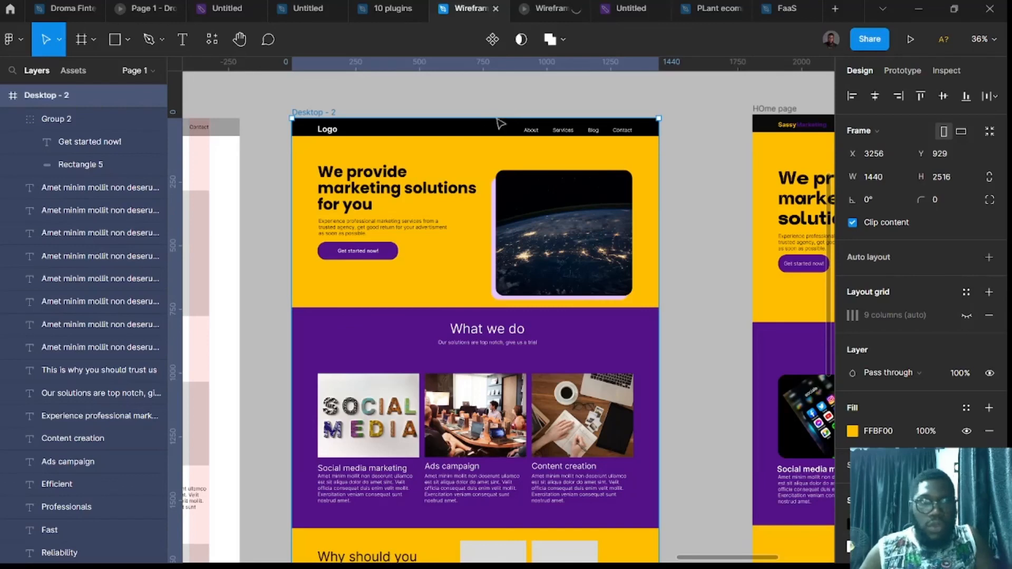
key("Escape")
- Compare Desktop - 2 with the sketch, the Home page wireframe and the HOme page, including its "Why should you come to us" section
scroll(441, 277, "up", 3)
scroll(495, 358, "down", 2)
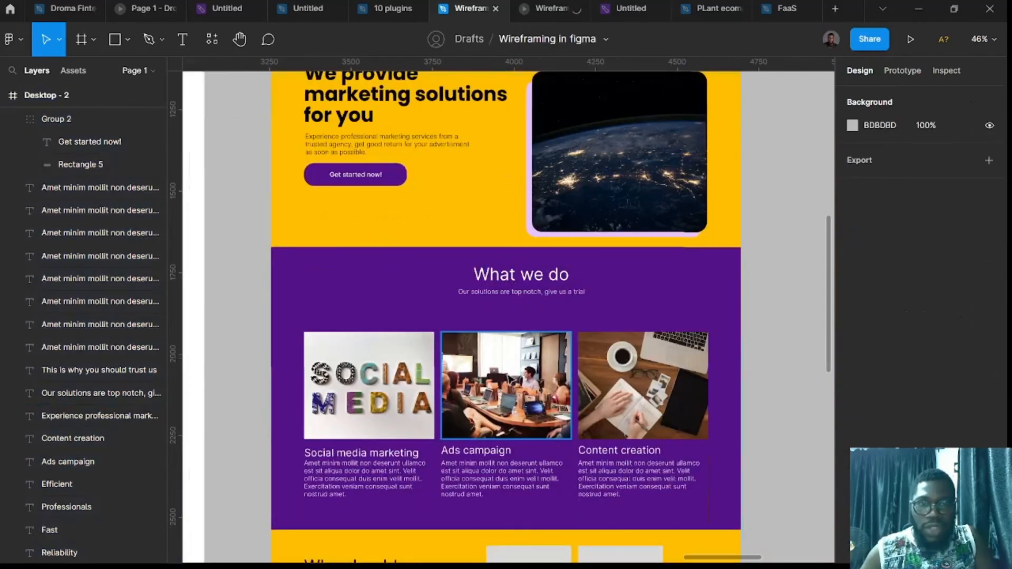
scroll(470, 436, "down", 2)
scroll(739, 402, "down", 4)
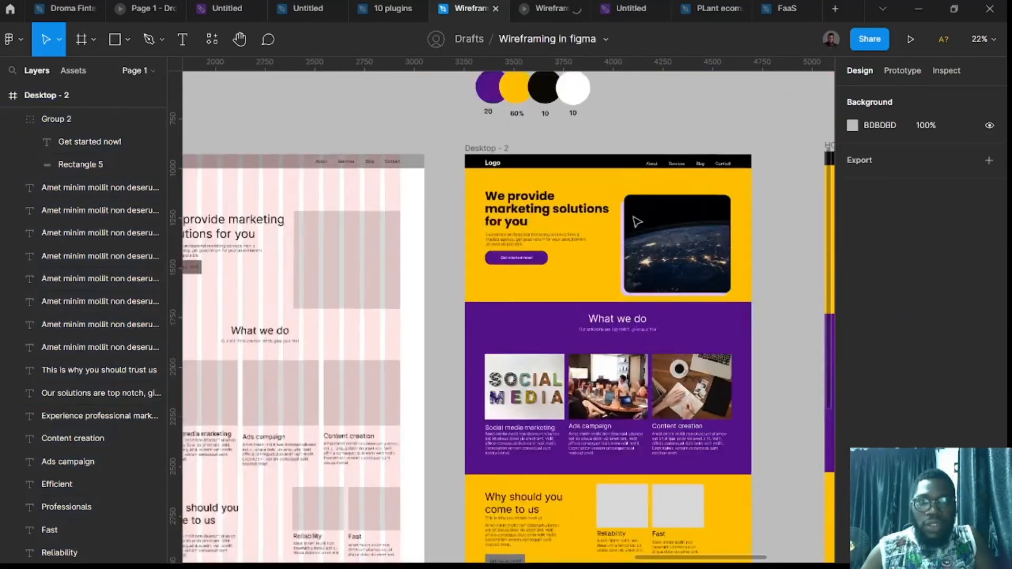
scroll(637, 222, "up", 1)
scroll(327, 268, "down", 2)
scroll(320, 318, "left", 4)
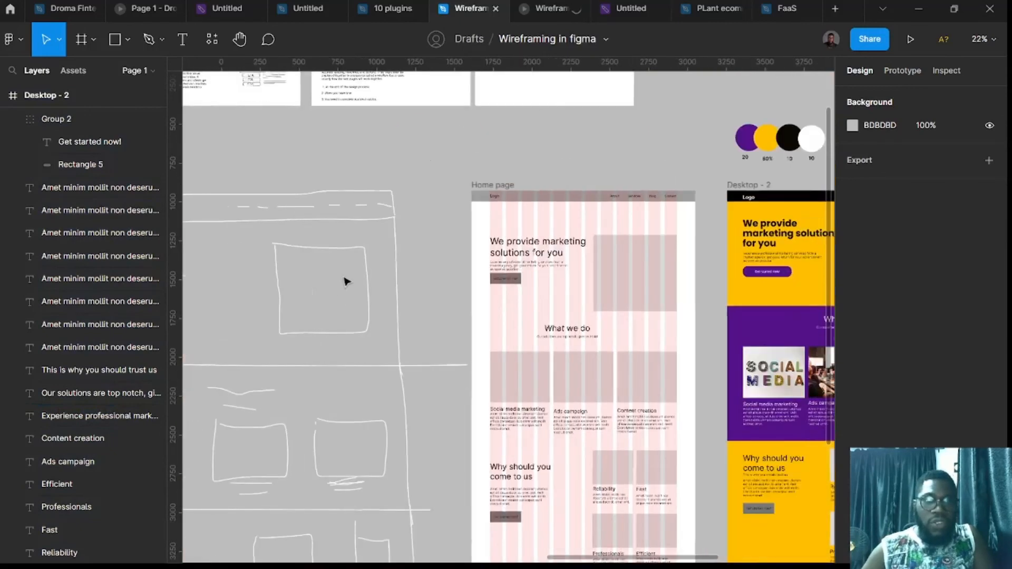
scroll(368, 284, "left", 5)
scroll(453, 221, "right", 5)
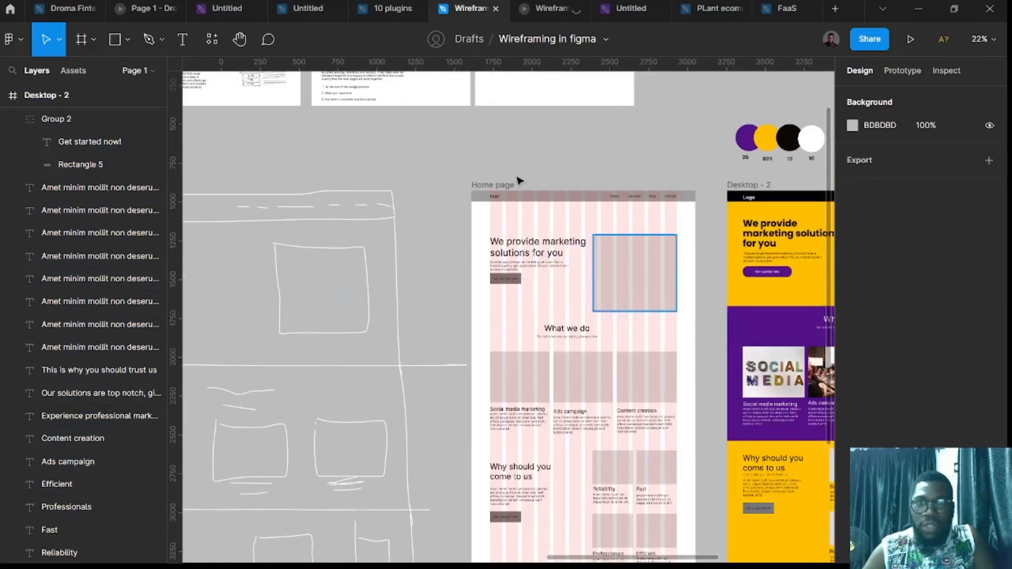
scroll(501, 187, "right", 5)
scroll(694, 245, "right", 3)
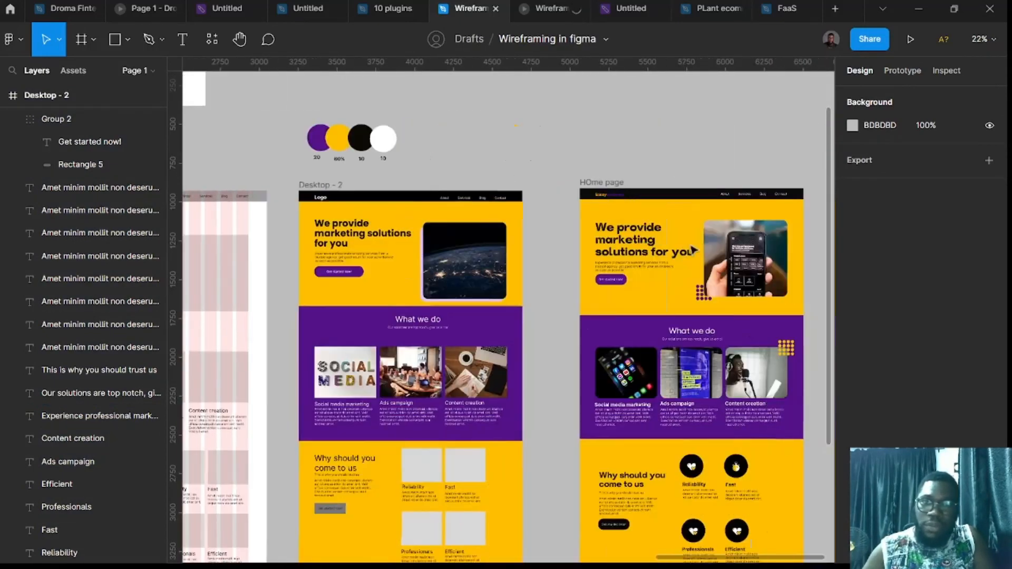
scroll(648, 274, "down", 5)
scroll(648, 274, "right", 5)
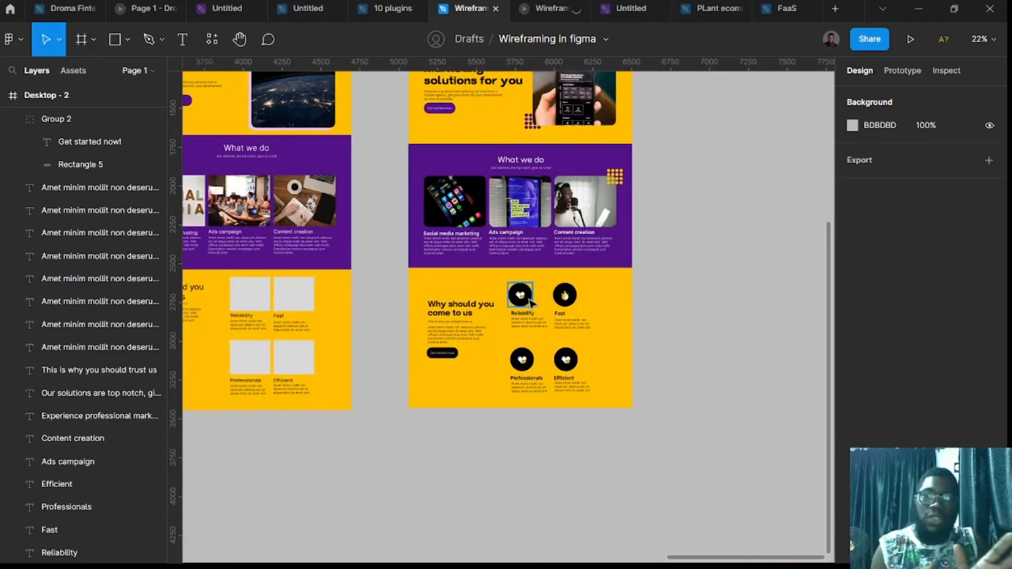
scroll(531, 303, "up", 5)
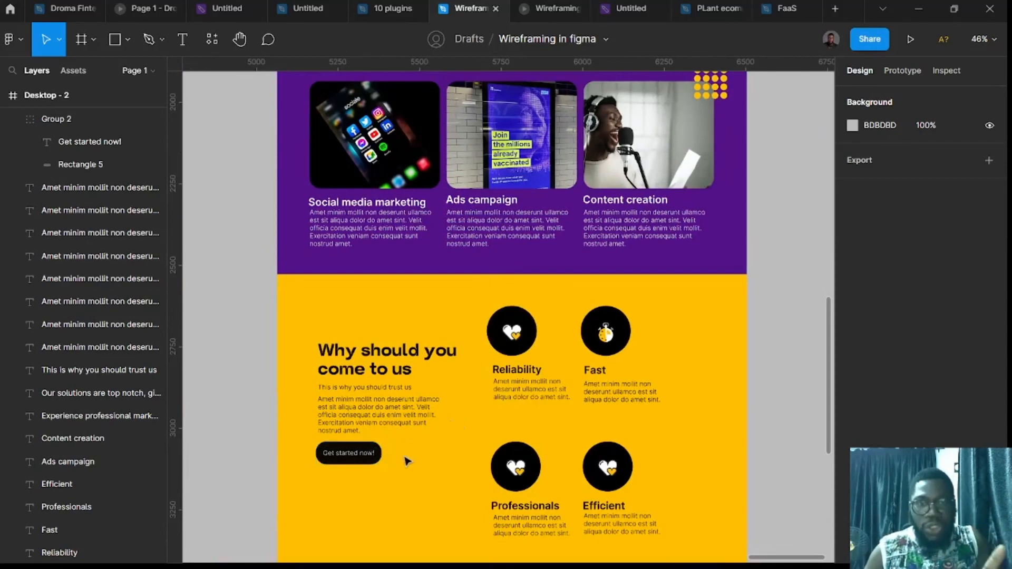
scroll(779, 495, "down", 3)
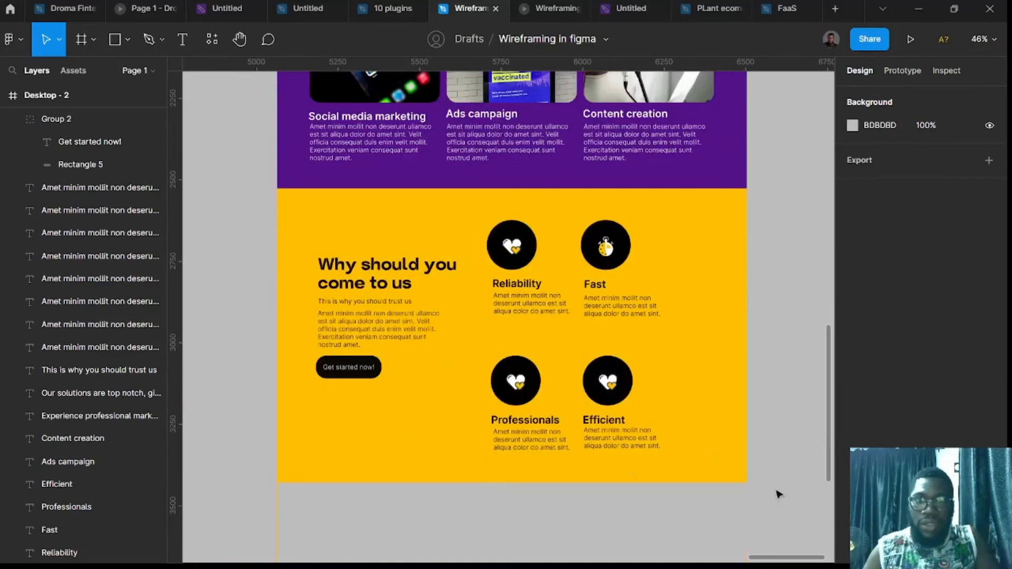